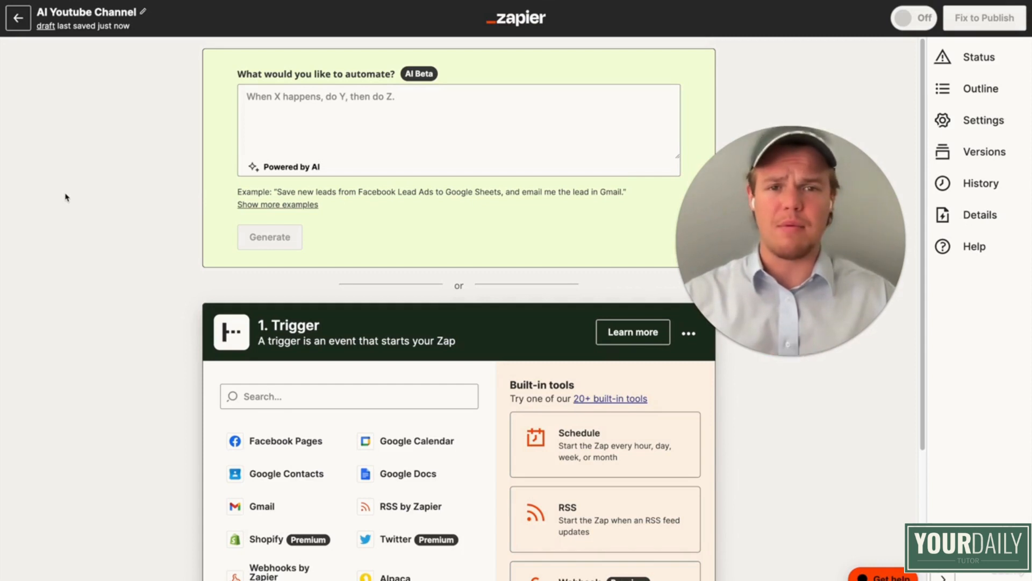
# - Set the Zap's trigger to Schedule by Zapier with the Every Day event
pyautogui.moveTo(792, 240); pyautogui.dragTo(805, 170)
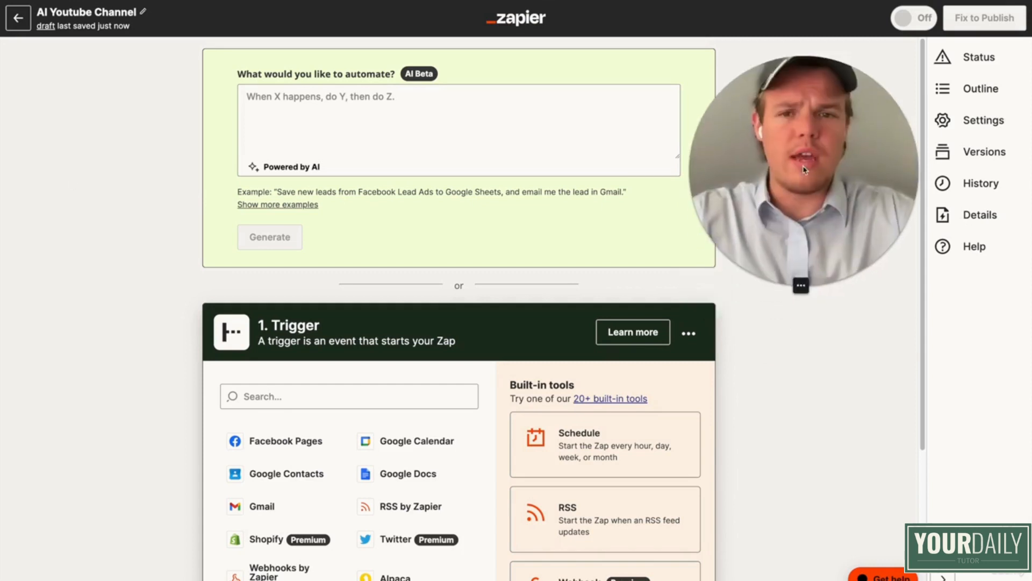
pyautogui.click(350, 395)
pyautogui.write('s')
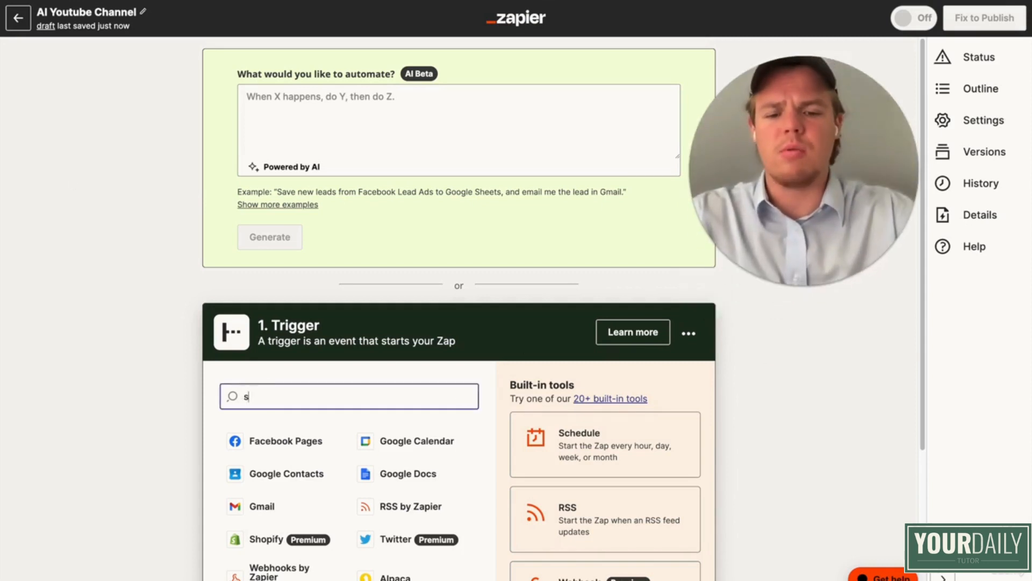
pyautogui.write('che')
pyautogui.click(364, 445)
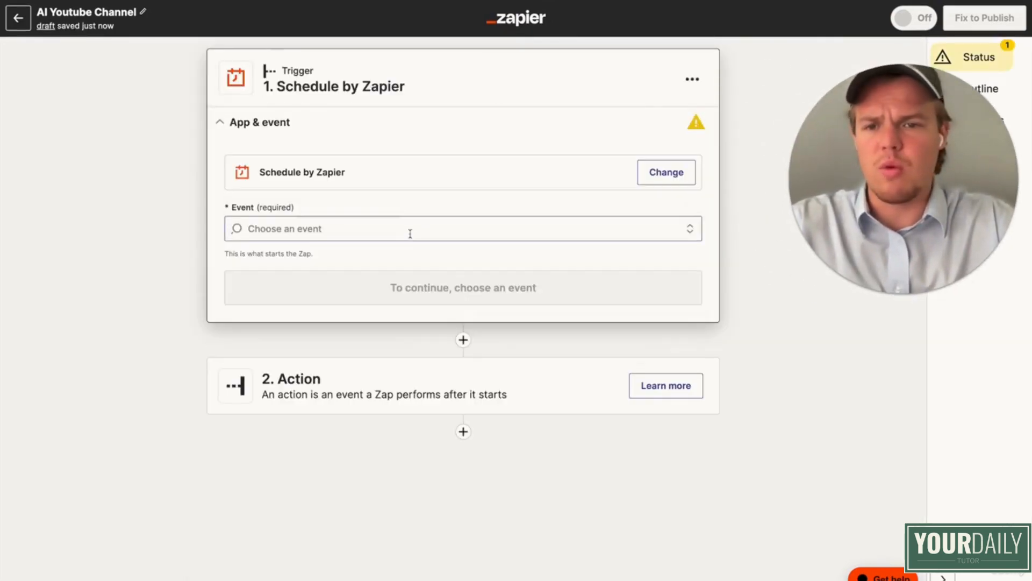
pyautogui.click(408, 234)
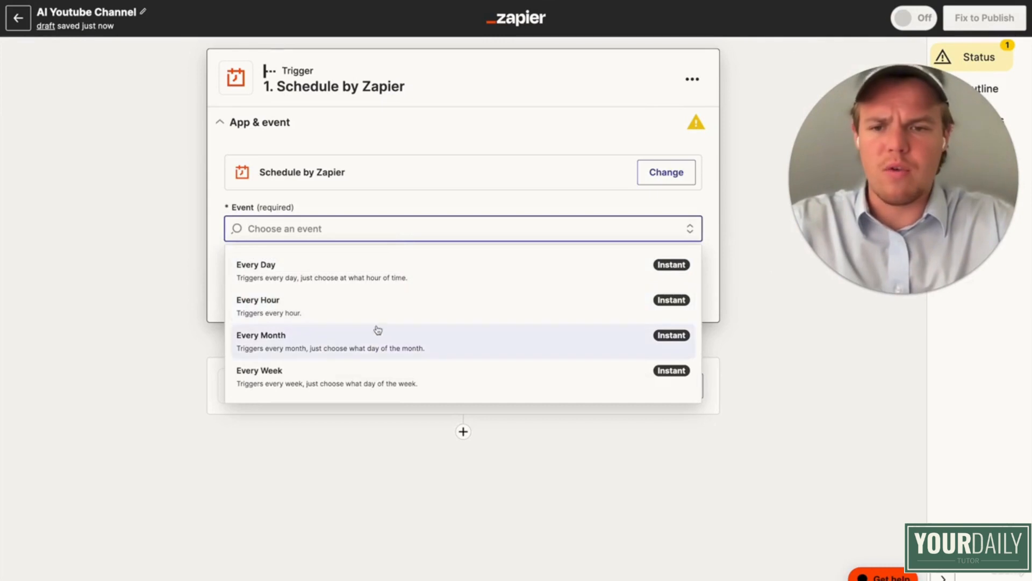
pyautogui.click(381, 276)
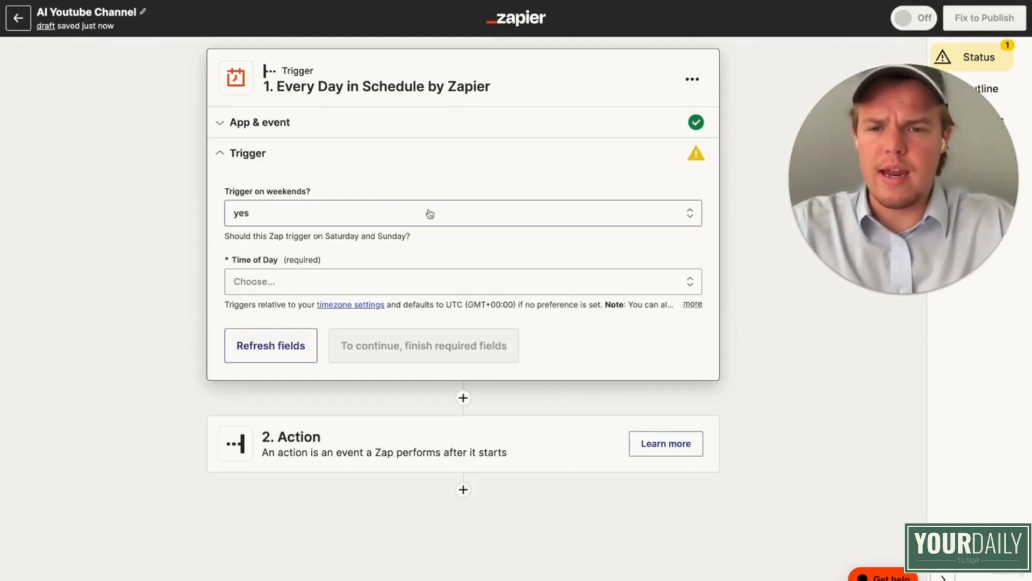
# - Choose the time of day for the daily schedule trigger and run its test
pyautogui.click(462, 293)
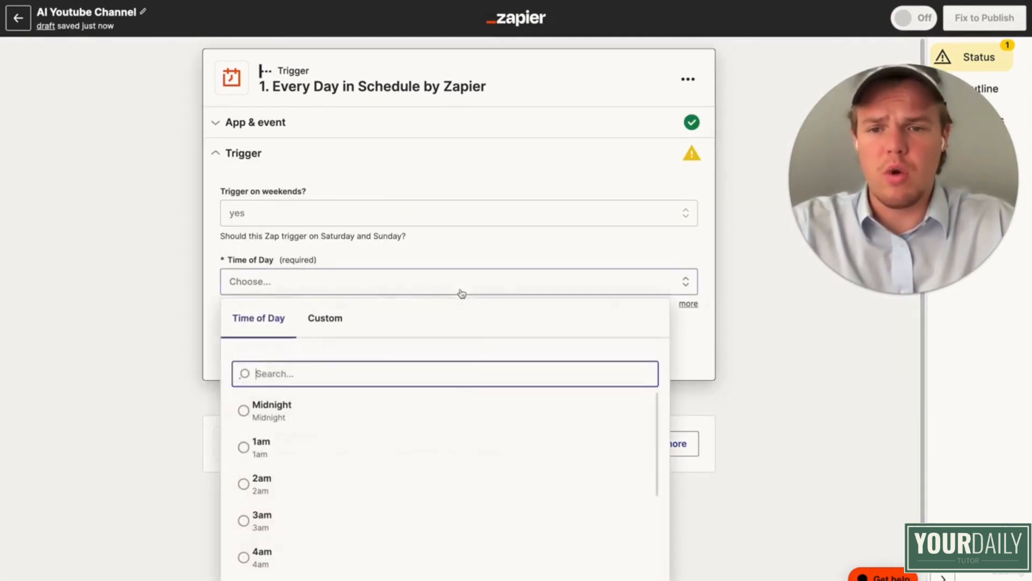
pyautogui.click(479, 425)
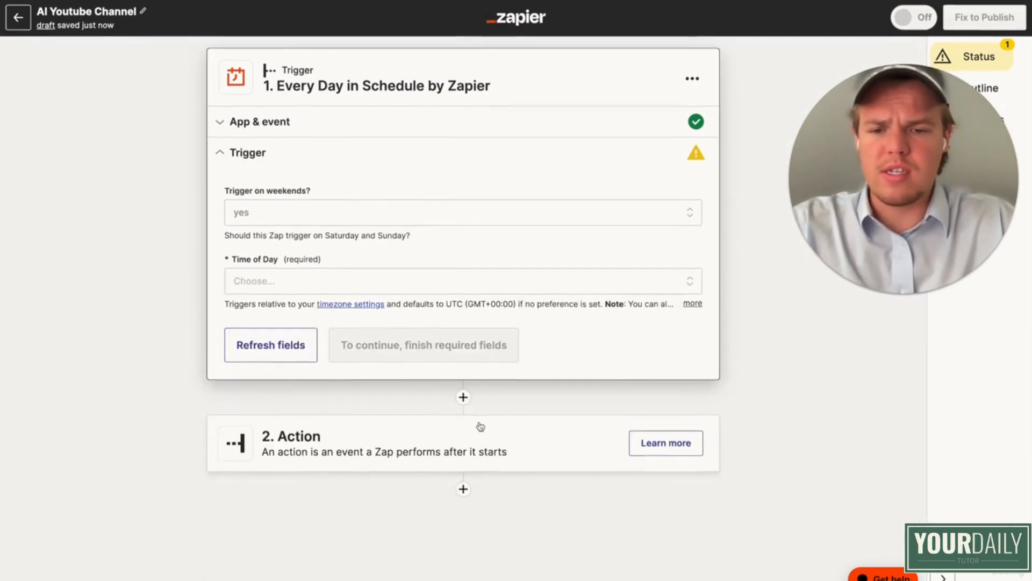
pyautogui.click(474, 290)
pyautogui.scroll(-6, 468, 514)
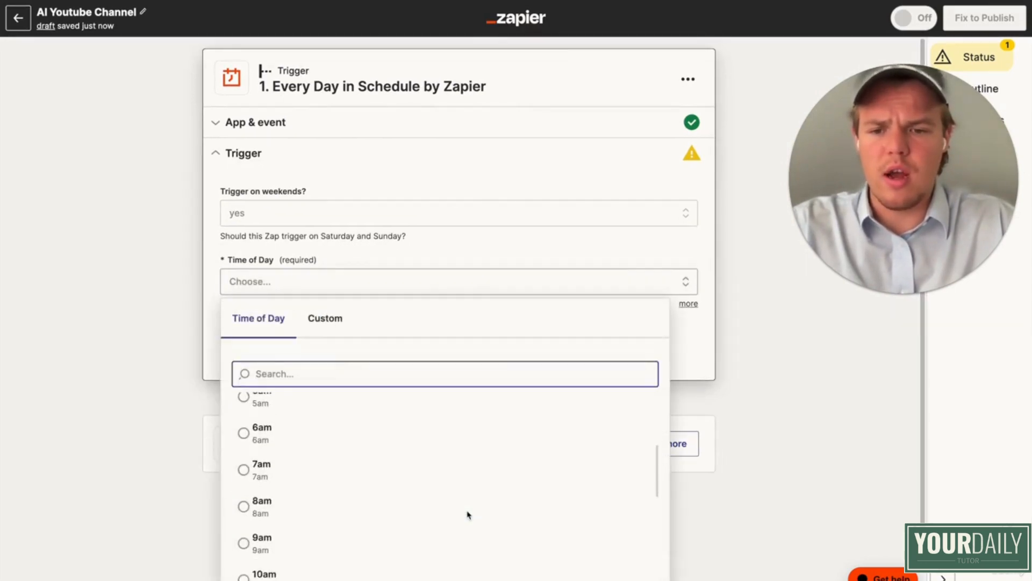
pyautogui.click(460, 482)
pyautogui.click(386, 358)
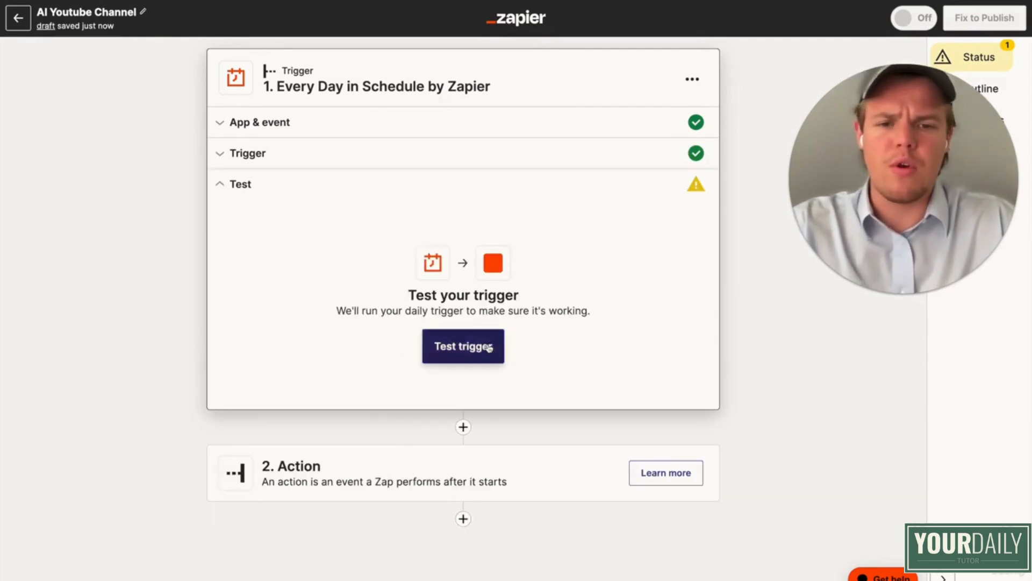
pyautogui.click(484, 347)
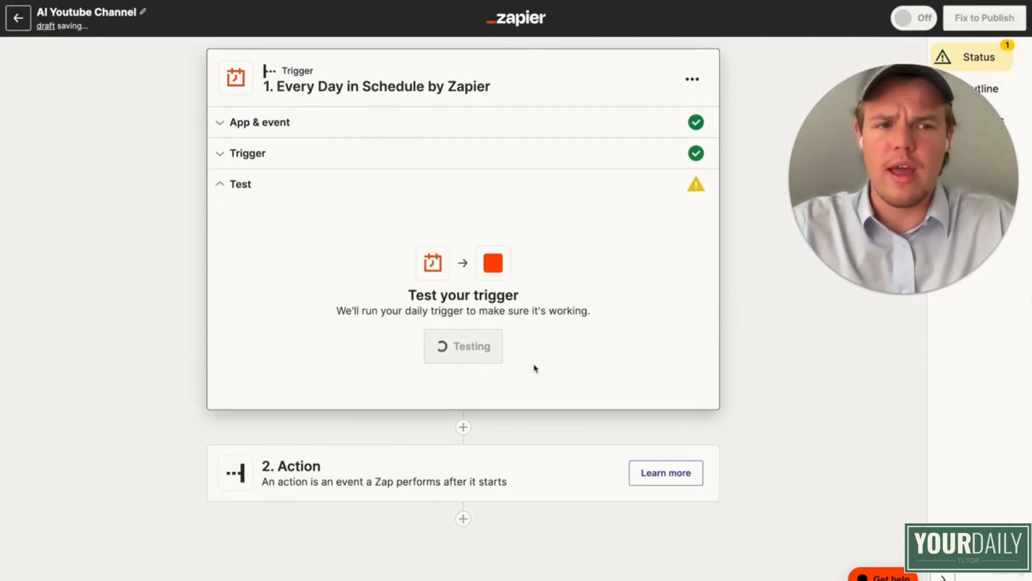
# - Add ChatGPT as the second step with the Conversation event and continue with the connected account
pyautogui.scroll(-3, 536, 371)
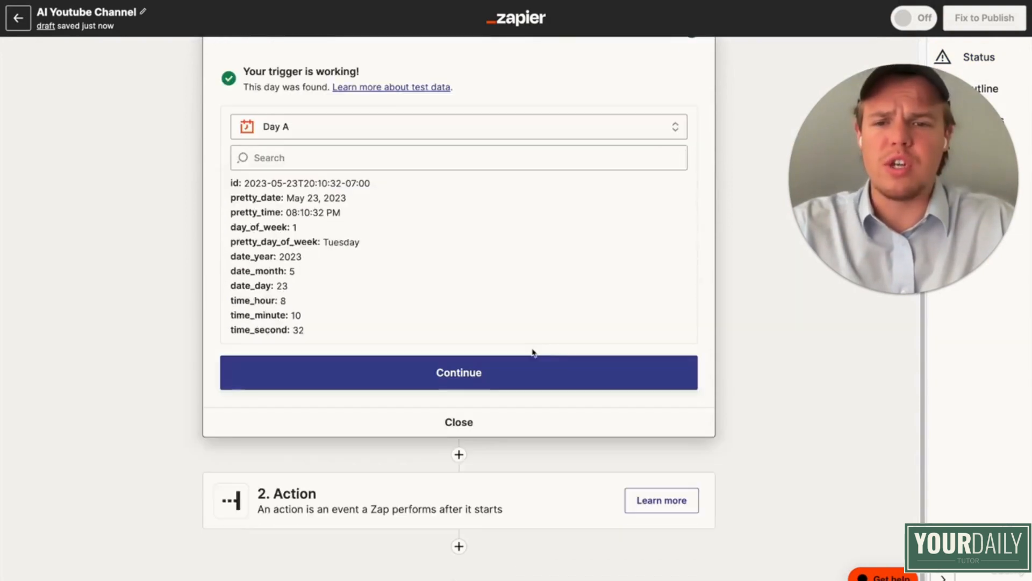
pyautogui.click(466, 492)
pyautogui.write('chatgpt')
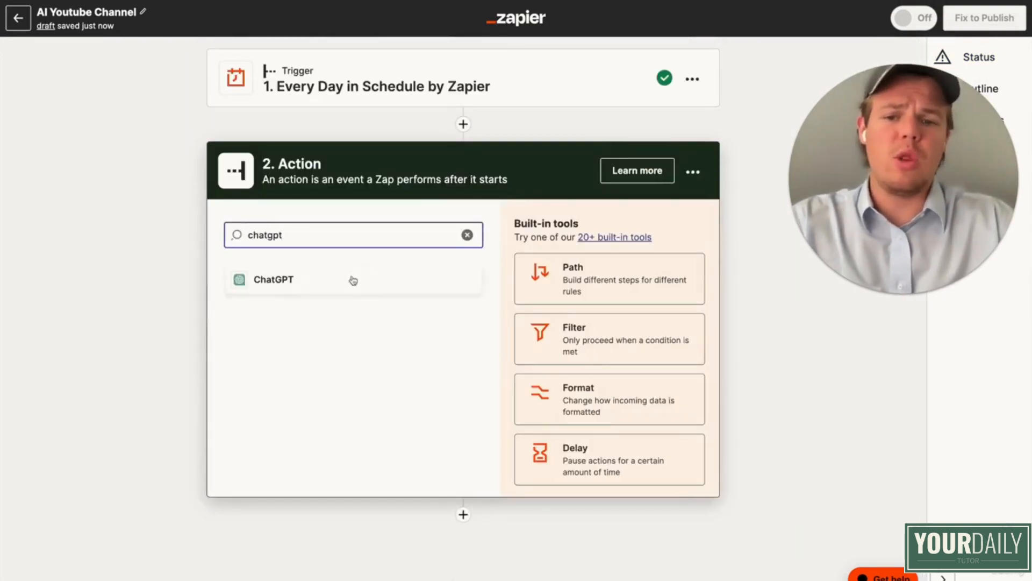
pyautogui.click(353, 280)
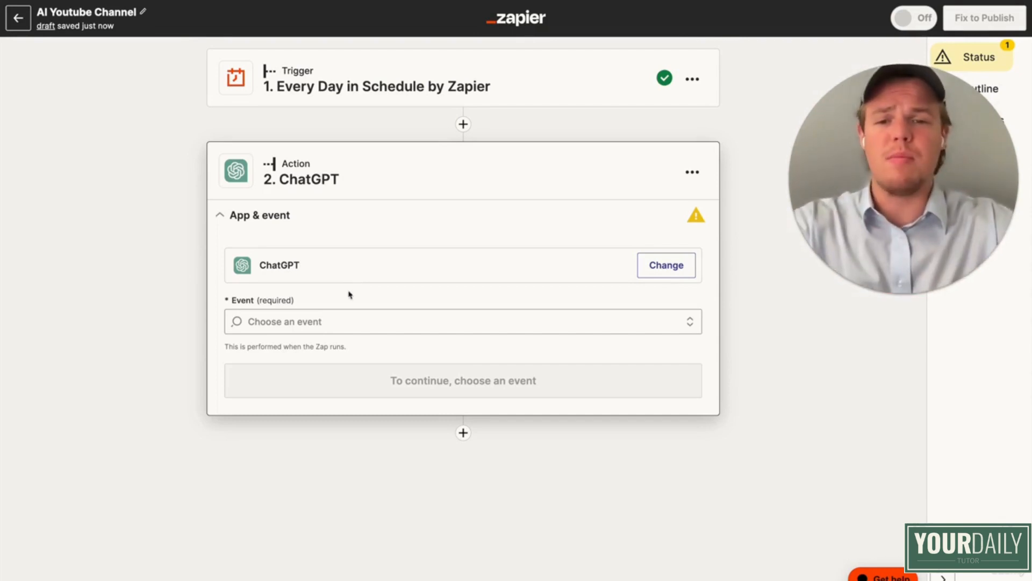
pyautogui.click(341, 320)
pyautogui.click(332, 368)
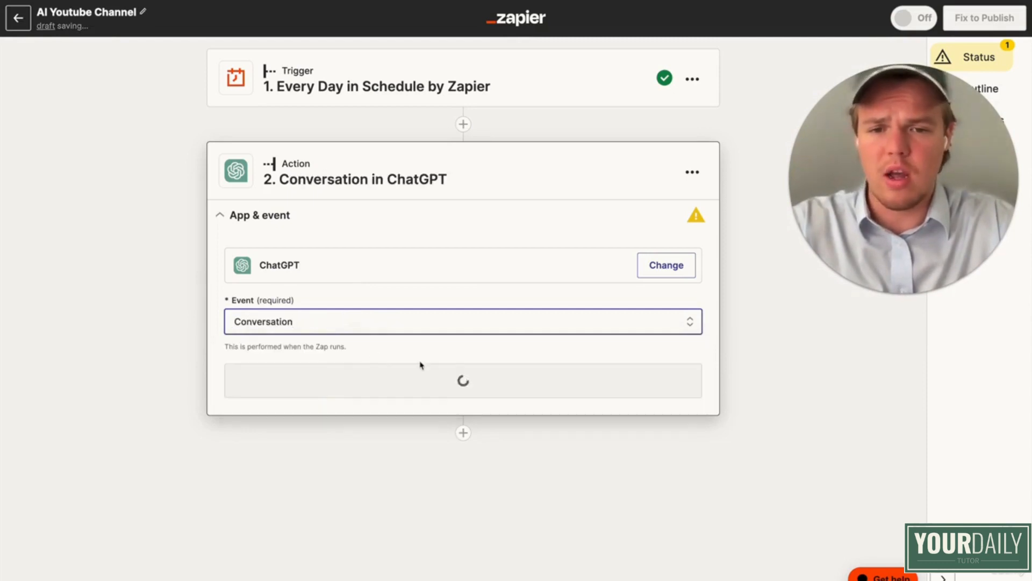
pyautogui.click(455, 386)
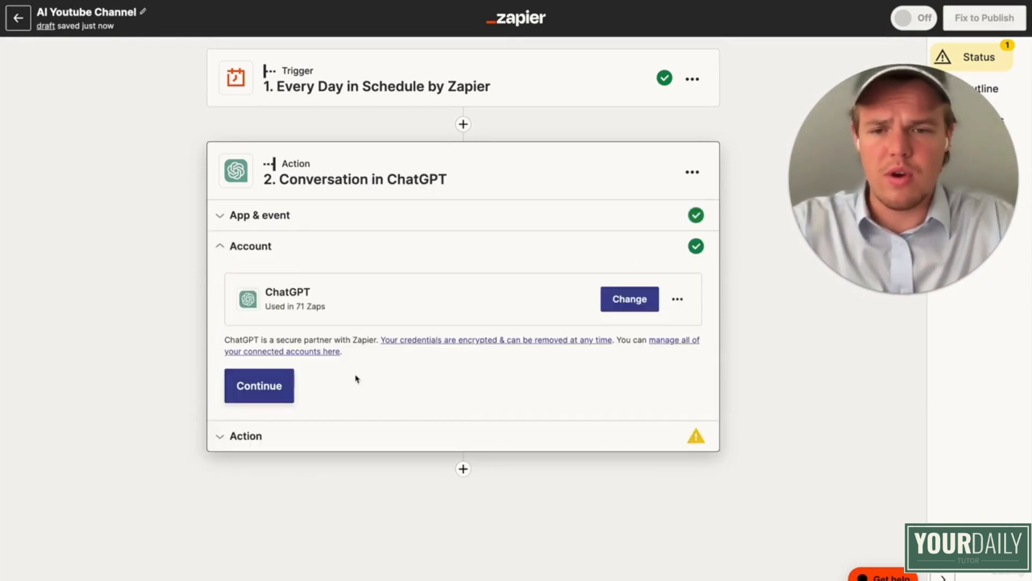
pyautogui.click(285, 383)
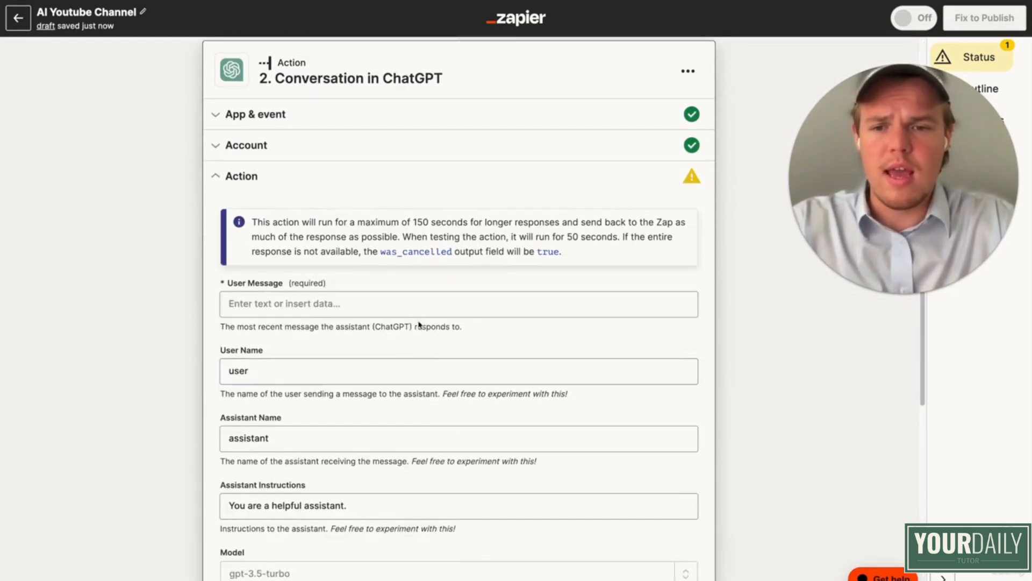
# - Begin the ChatGPT user message with "Generate a random food dish." and start a new line
pyautogui.click(417, 311)
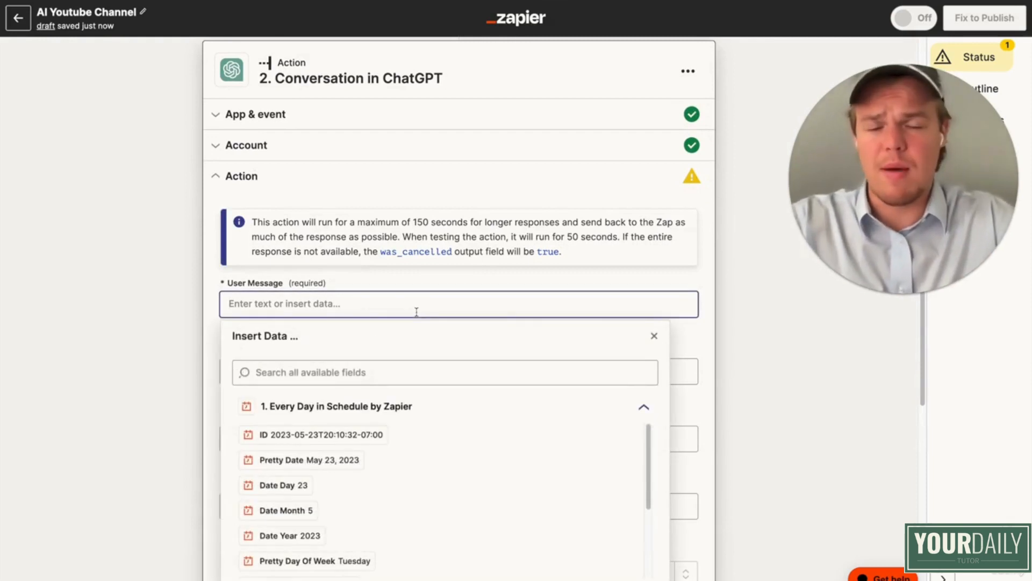
pyautogui.write('Gne')
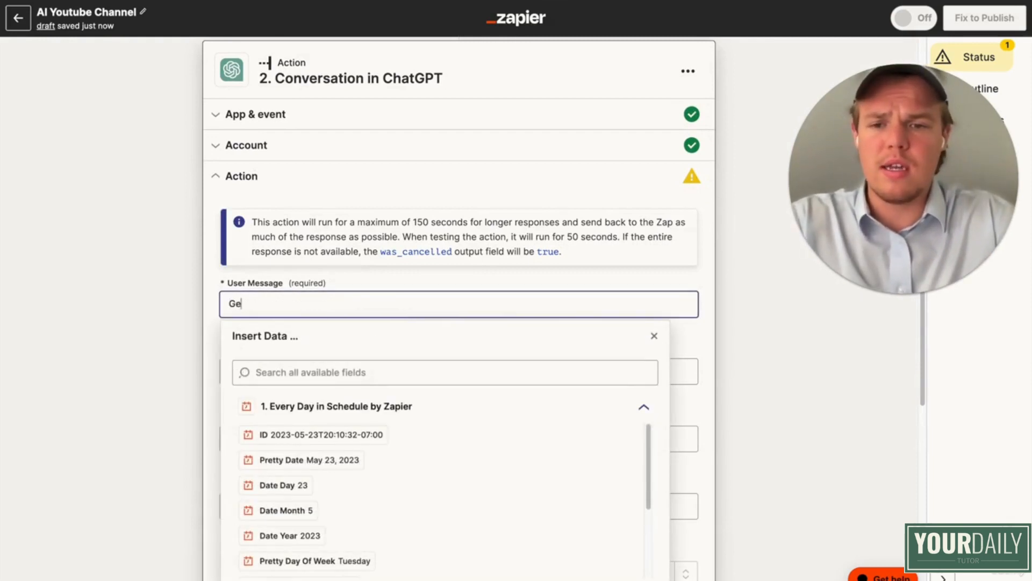
pyautogui.write('erate a random food')
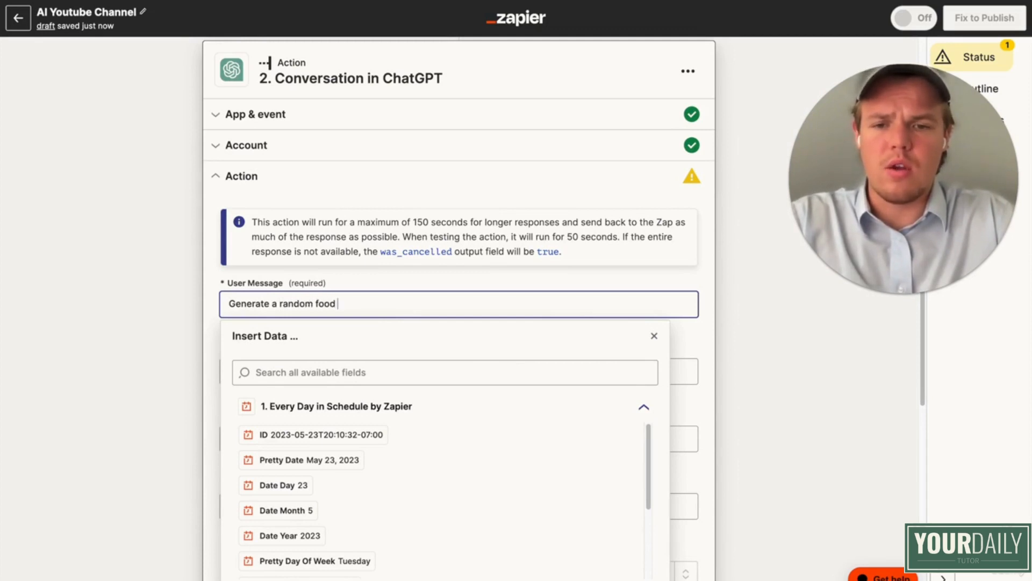
pyautogui.write(' dish.')
pyautogui.press('Return')
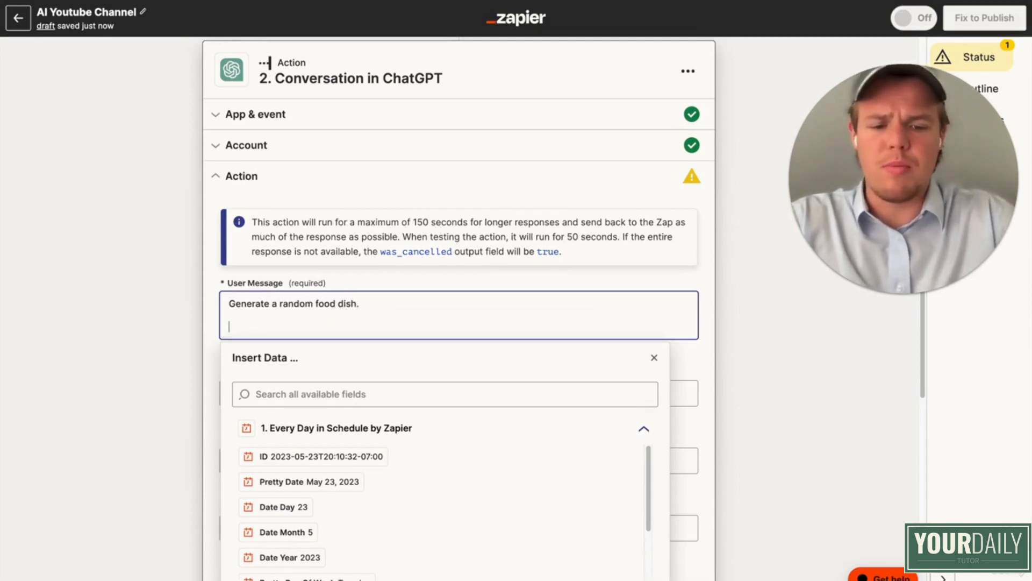
# - Add the line "Parameters: dont repeat food items" to the user message
pyautogui.write('Parameter')
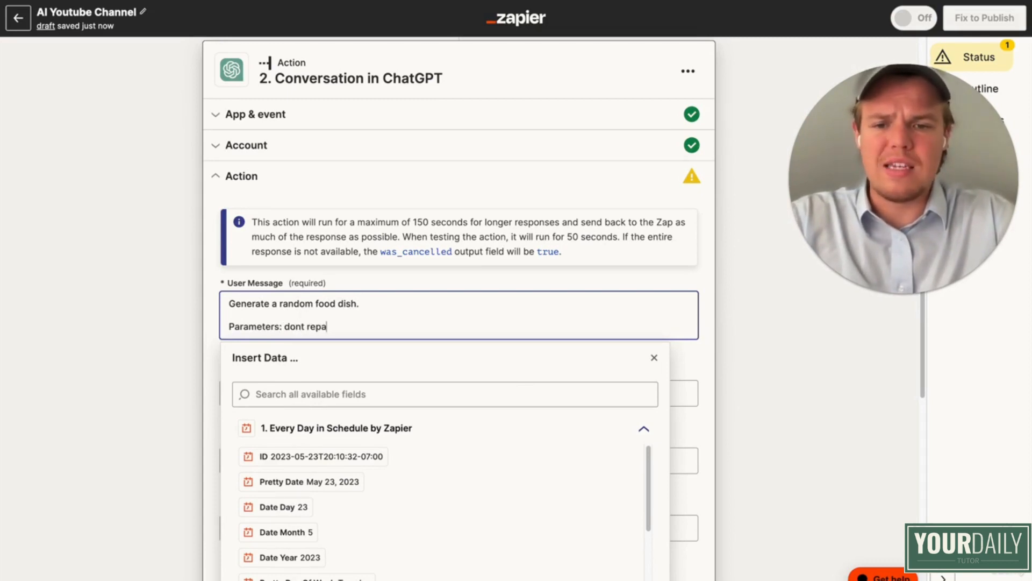
pyautogui.write('s: dont repea')
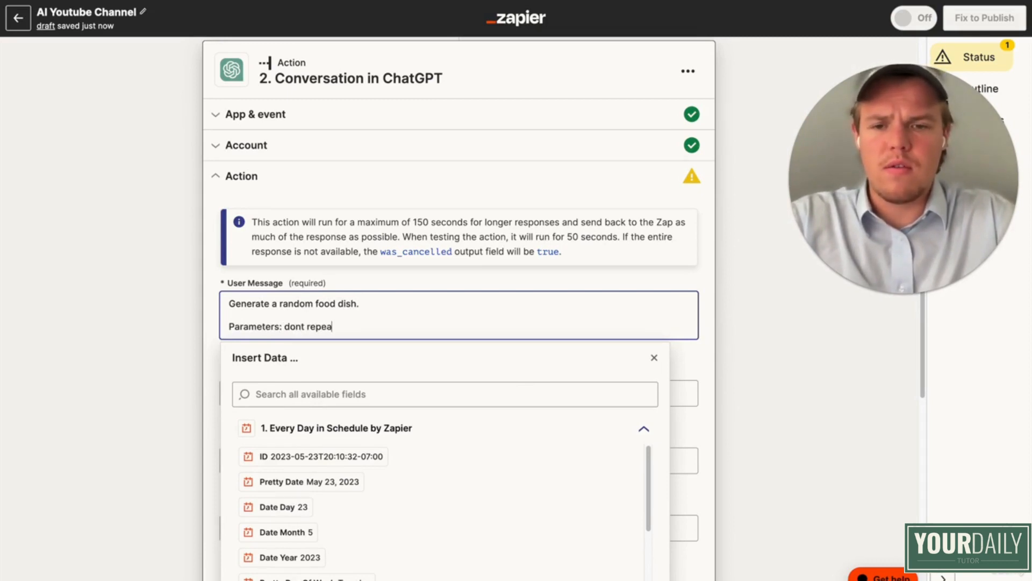
pyautogui.write('te food')
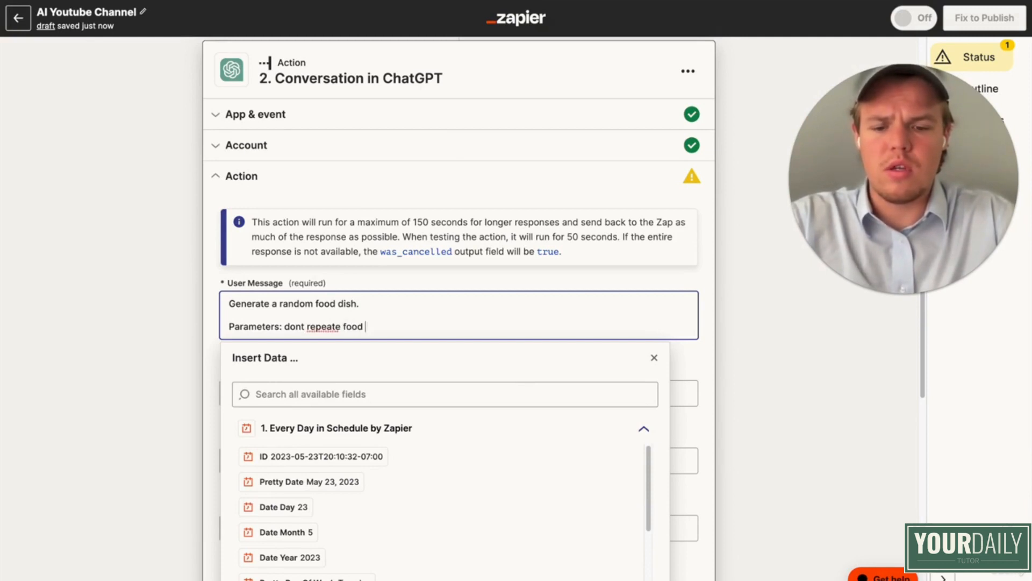
pyautogui.write(' itmes')
pyautogui.press('BackSpace')
pyautogui.press('BackSpace')
pyautogui.press('BackSpace')
pyautogui.press('BackSpace')
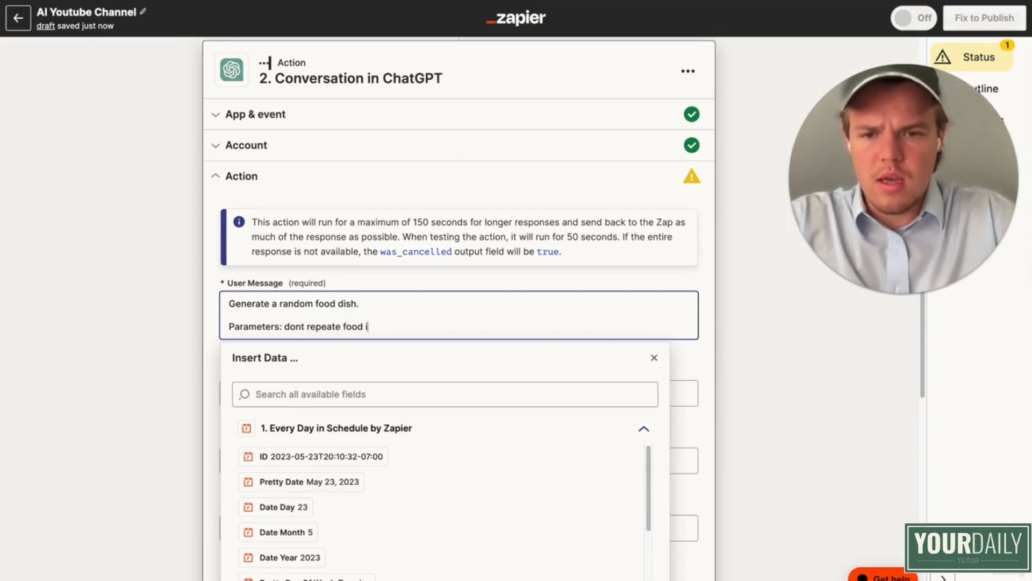
pyautogui.rightClick(327, 330)
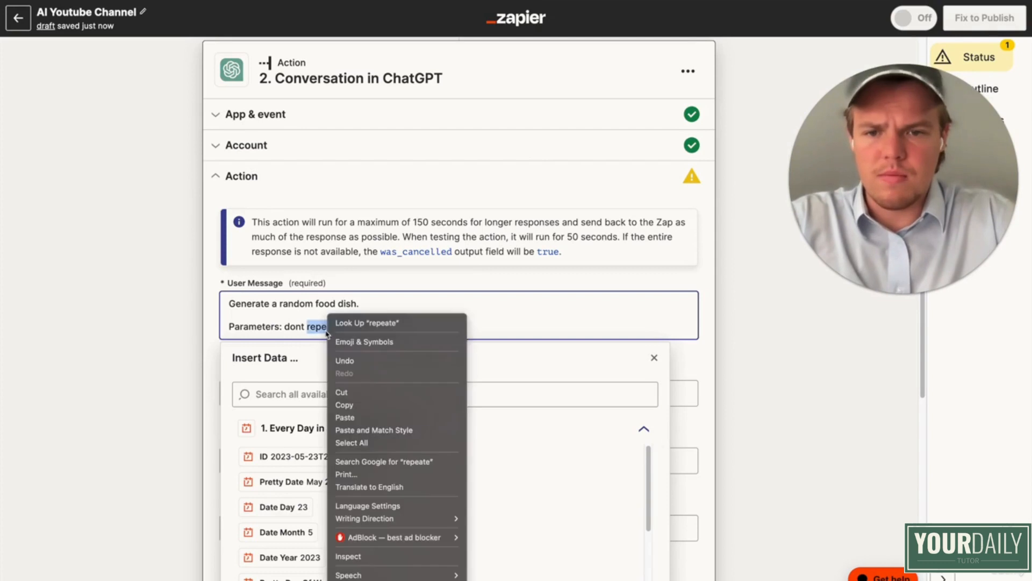
pyautogui.click(324, 331)
pyautogui.click(340, 328)
pyautogui.press('BackSpace')
pyautogui.click(196, 329)
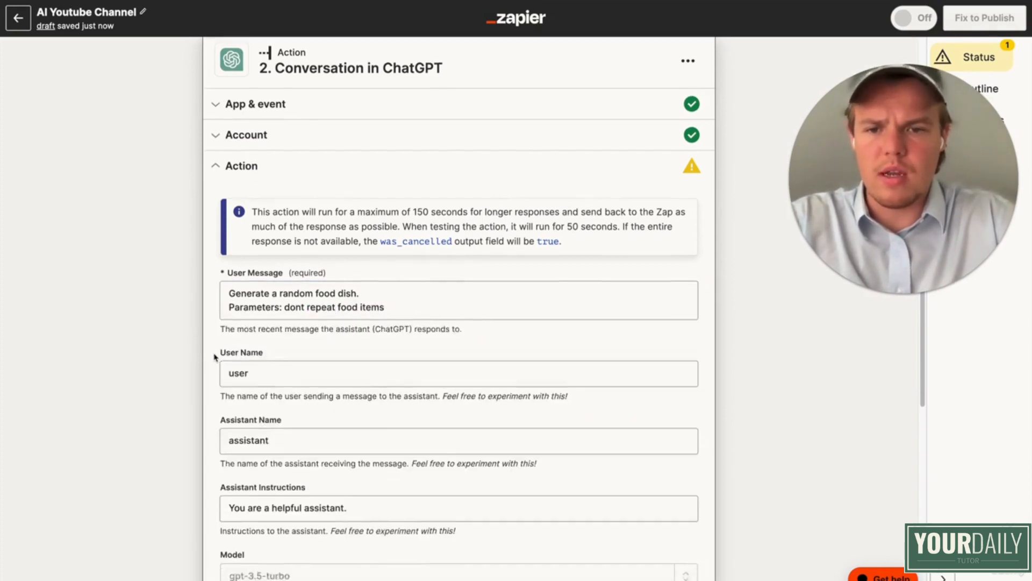
# - Set the ChatGPT action's memory key to "foodlist"
pyautogui.scroll(-6, 215, 357)
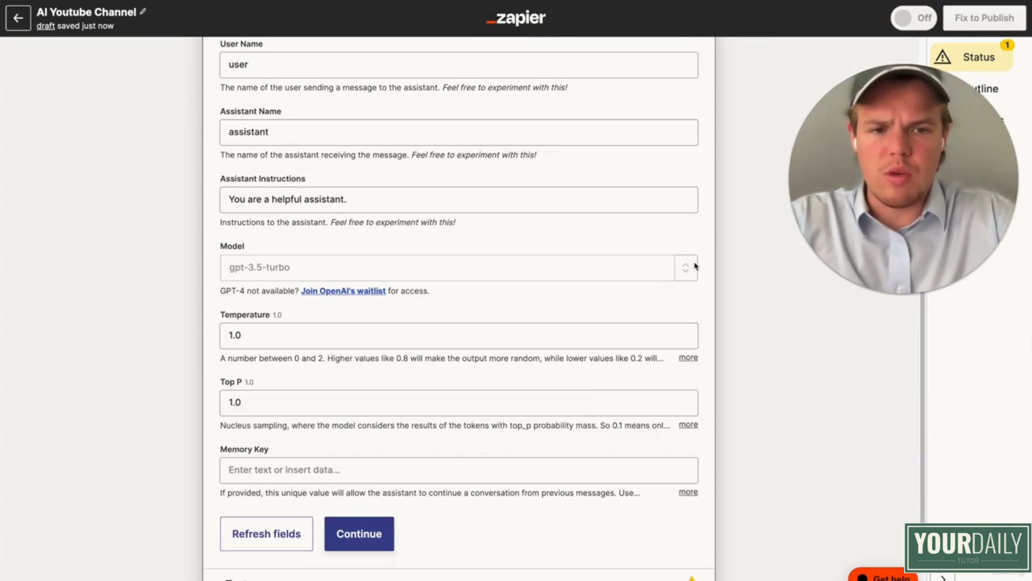
pyautogui.scroll(-2, 588, 286)
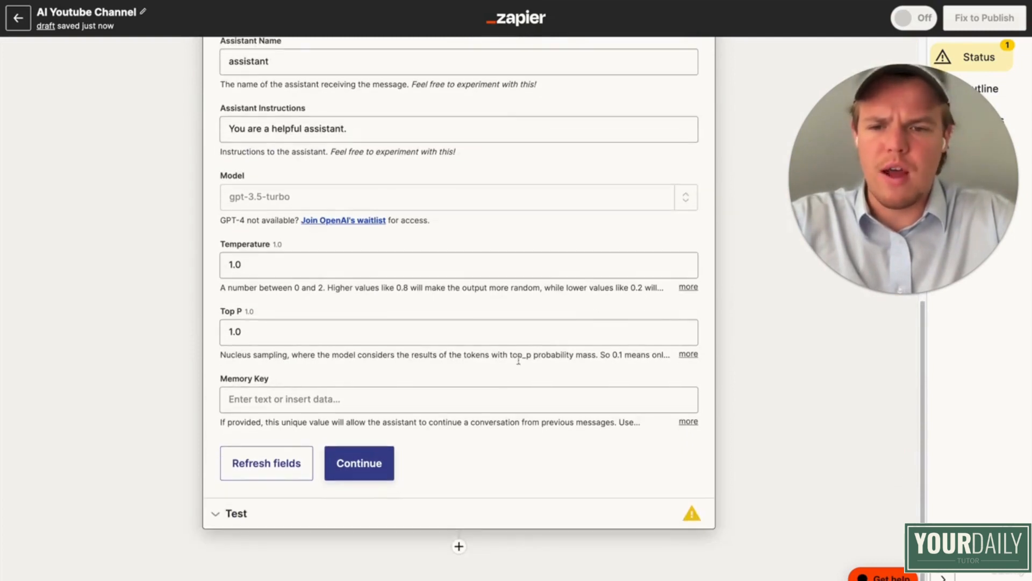
pyautogui.click(483, 399)
pyautogui.write('food')
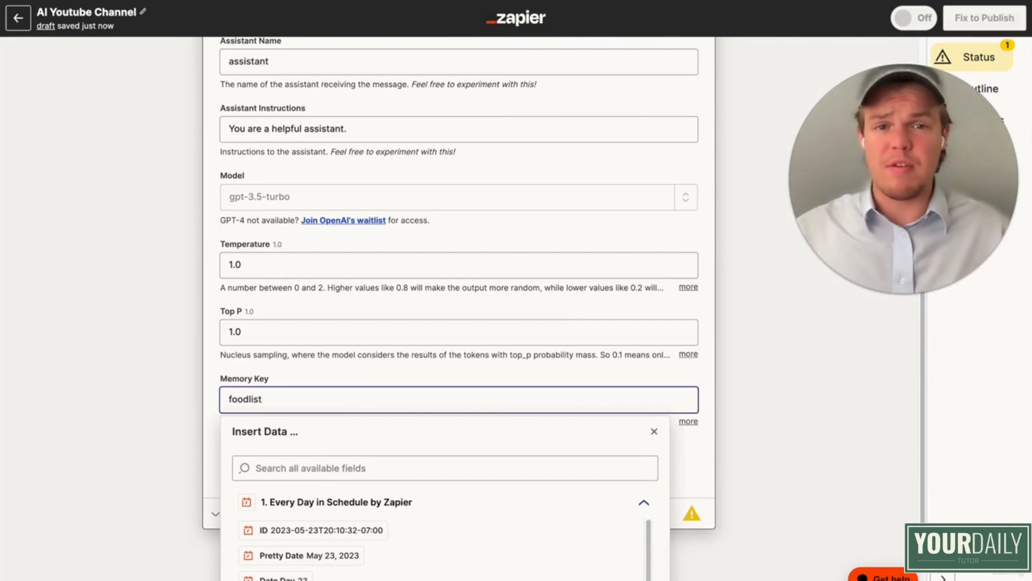
pyautogui.write('list')
# - Finish the ChatGPT action setup and send a test conversation to ChatGPT
pyautogui.scroll(4, 423, 267)
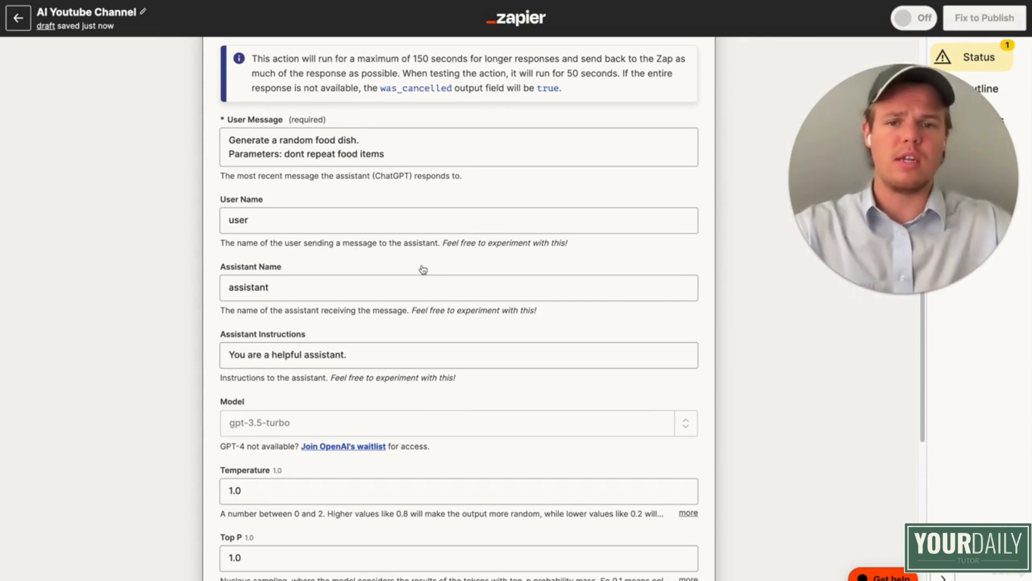
pyautogui.scroll(-2, 423, 269)
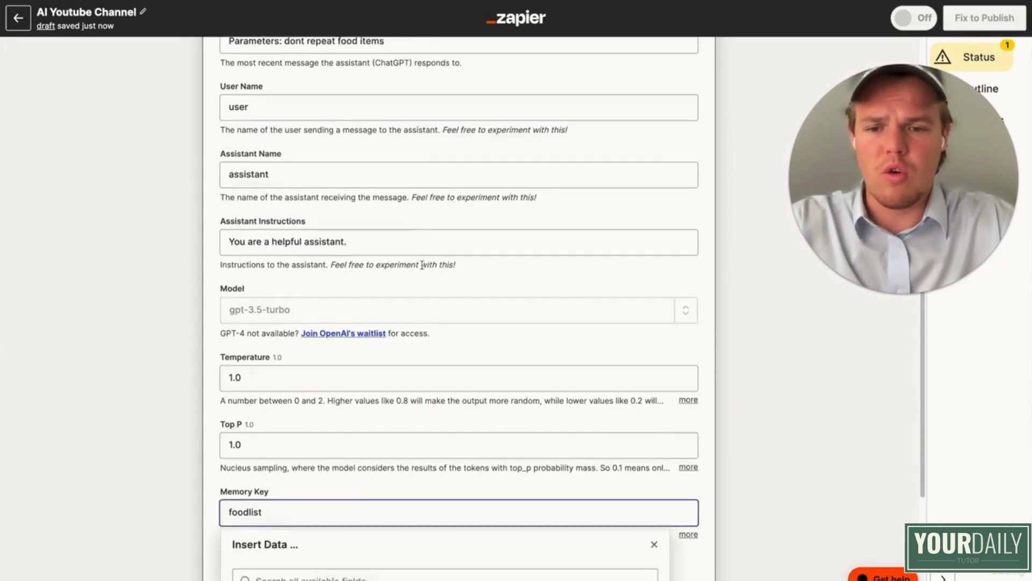
pyautogui.scroll(-3, 420, 312)
pyautogui.click(179, 341)
pyautogui.click(357, 461)
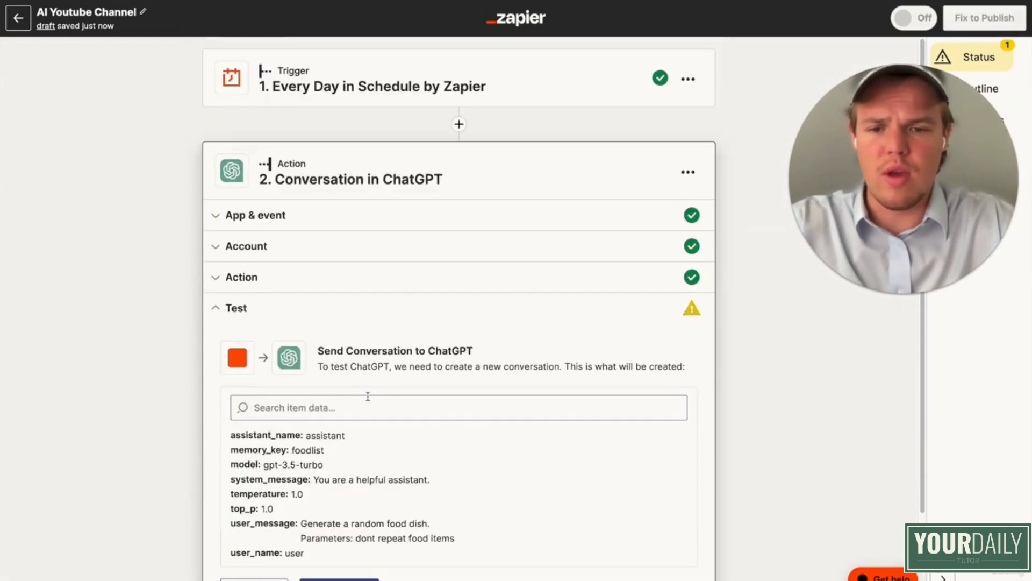
pyautogui.scroll(-2, 368, 396)
pyautogui.click(341, 493)
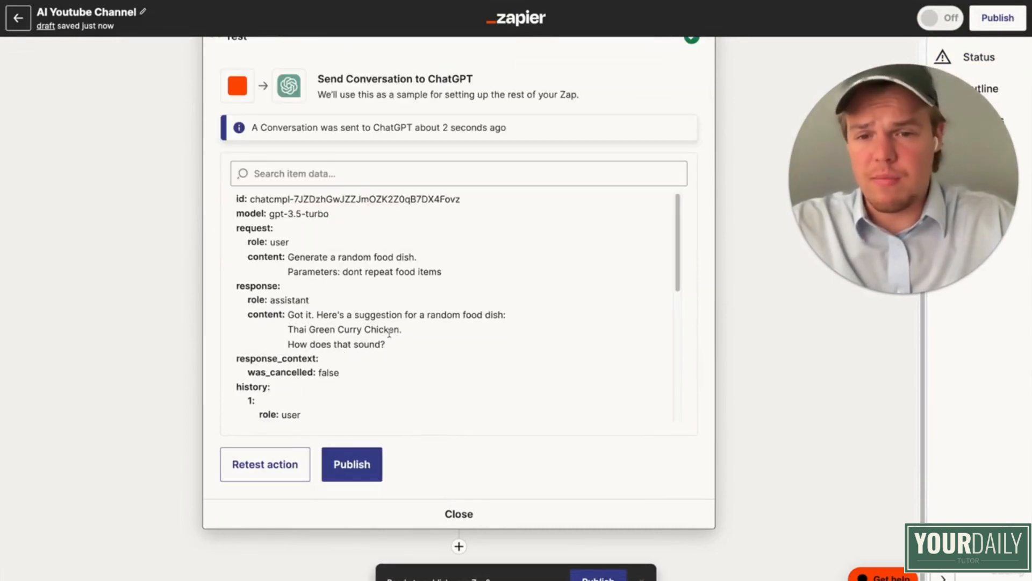
# - Extend the step 2 user message's parameters with ", just generate the dish no text before or after"
pyautogui.scroll(5, 193, 279)
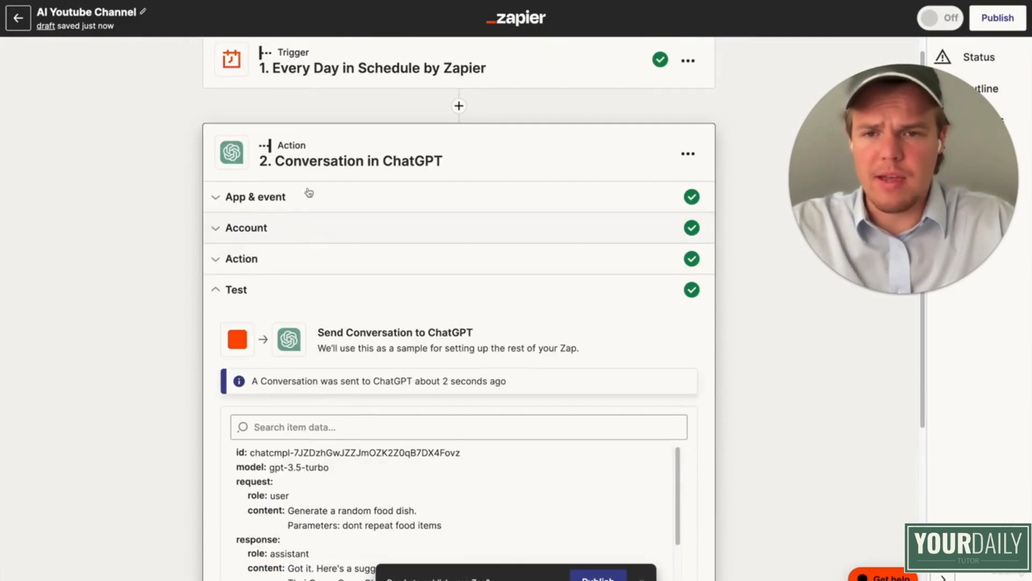
pyautogui.click(312, 235)
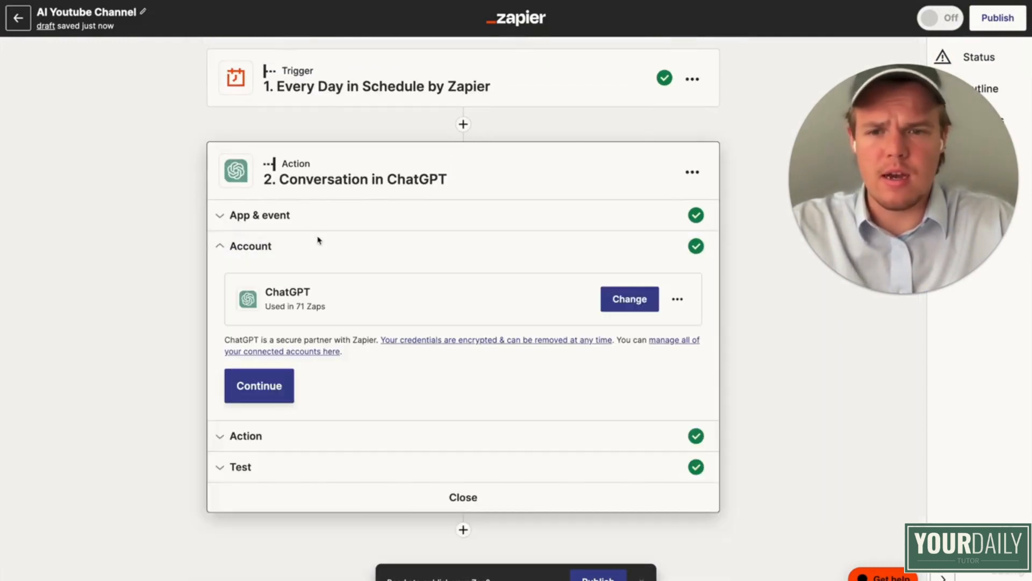
pyautogui.click(280, 399)
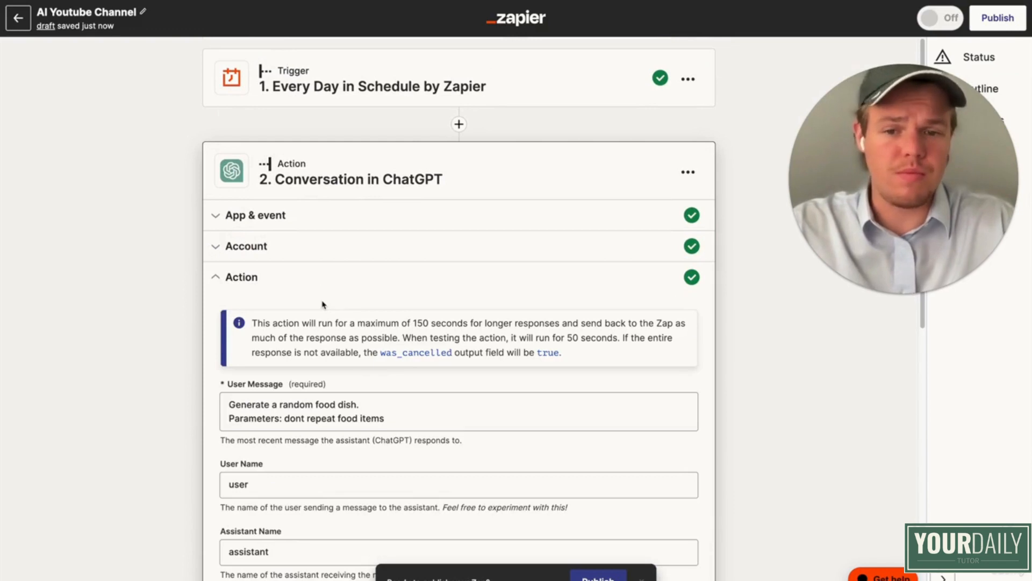
pyautogui.click(397, 420)
pyautogui.write(', ')
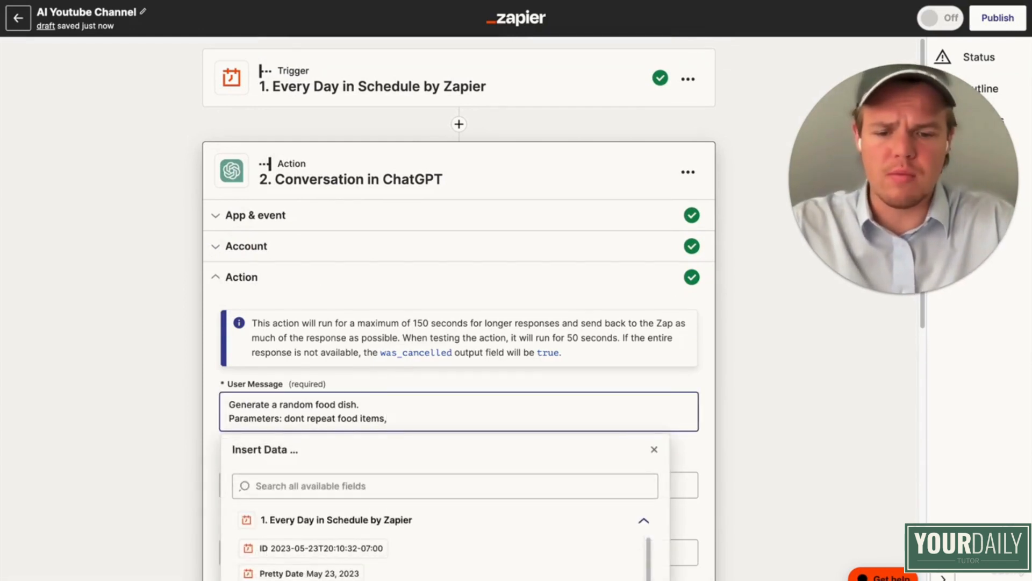
pyautogui.write('just gener')
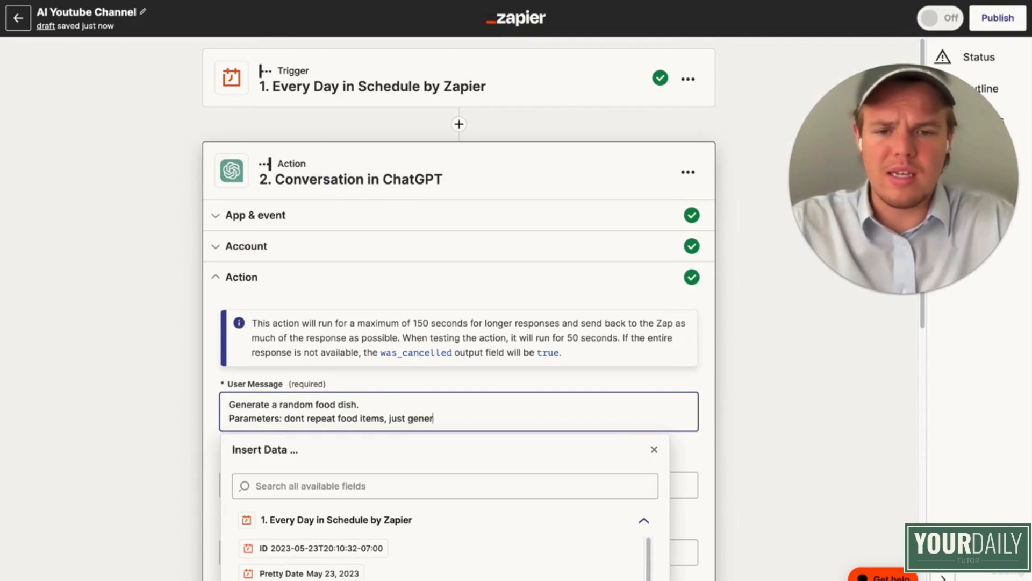
pyautogui.write('ate the dish no text before or a')
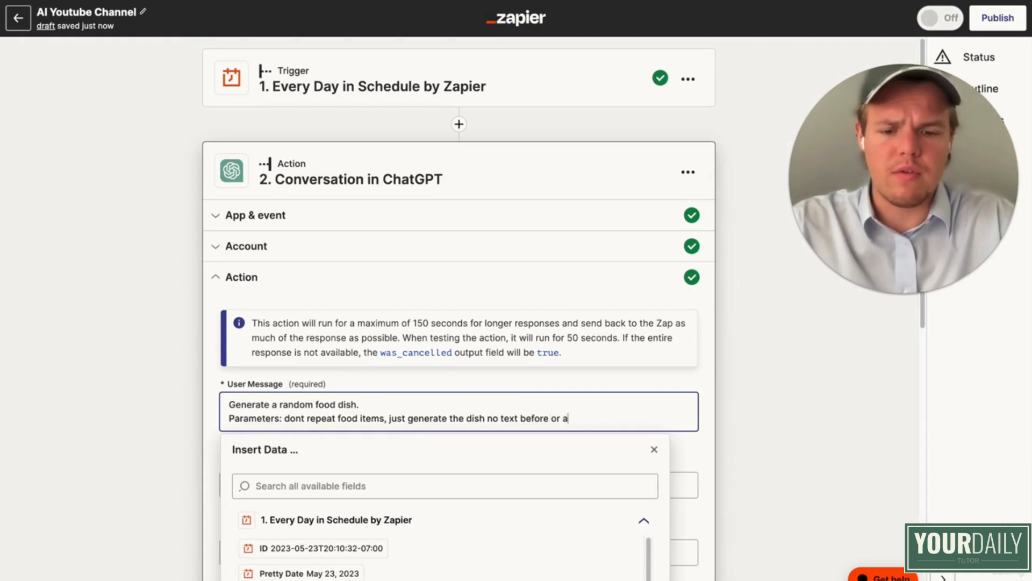
pyautogui.write('fter')
pyautogui.click(95, 413)
# - Set step 2's memory key to "foodlist1" and retest the ChatGPT action
pyautogui.scroll(-10, 99, 412)
pyautogui.click(299, 384)
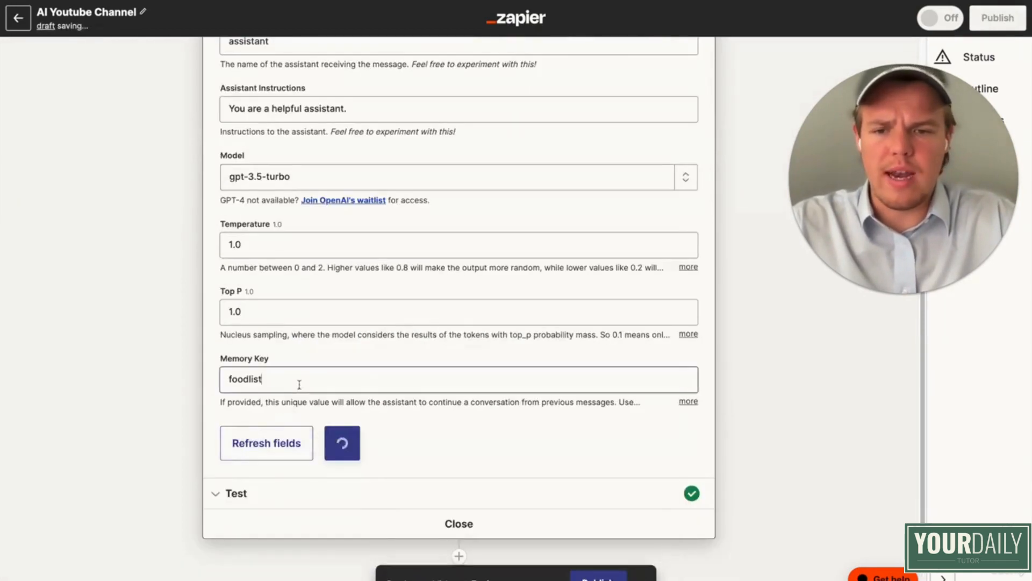
pyautogui.write('1')
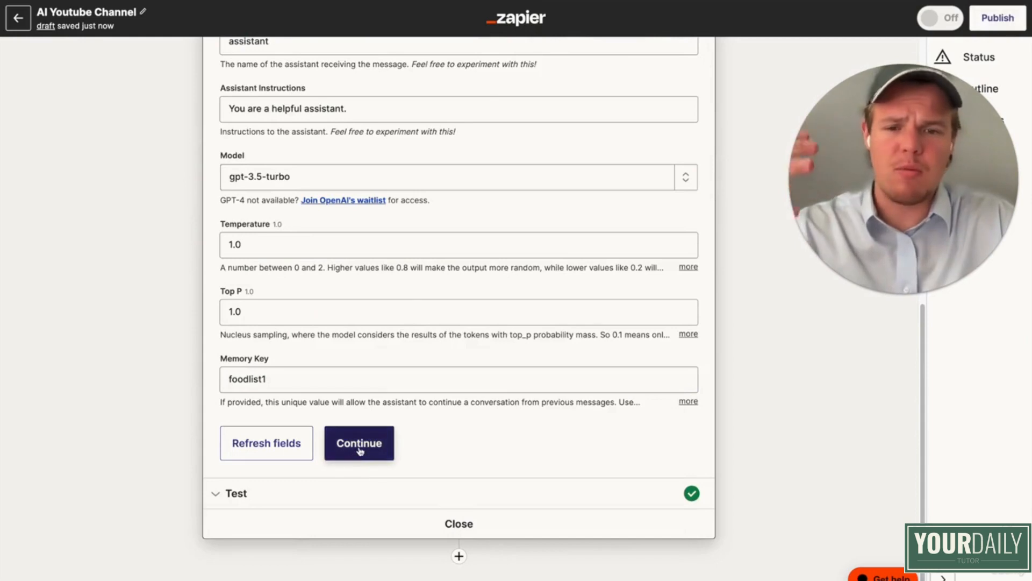
pyautogui.click(360, 450)
pyautogui.click(267, 461)
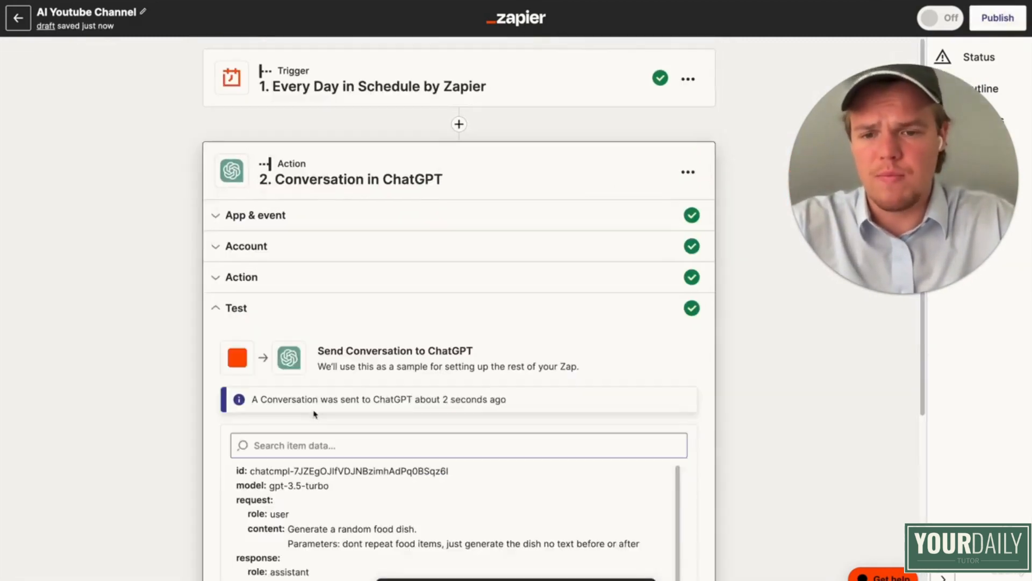
# - Examine the assistant response and conversation history in the ChatGPT test result
pyautogui.scroll(-4, 317, 388)
pyautogui.scroll(-1, 339, 366)
pyautogui.moveTo(348, 375); pyautogui.dragTo(287, 374)
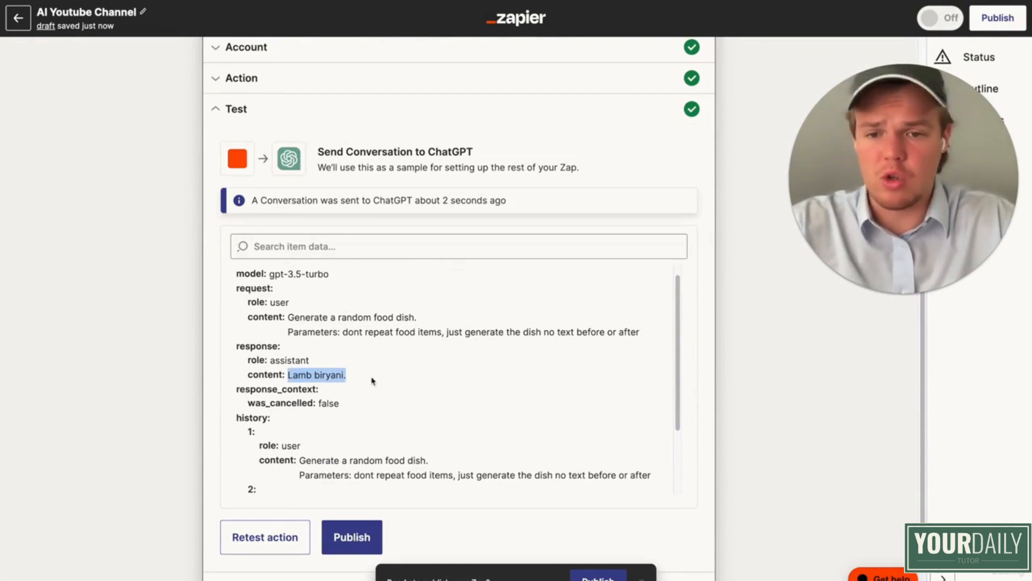
pyautogui.click(160, 378)
pyautogui.scroll(-2, 159, 378)
pyautogui.scroll(4, 160, 378)
pyautogui.scroll(-3, 159, 378)
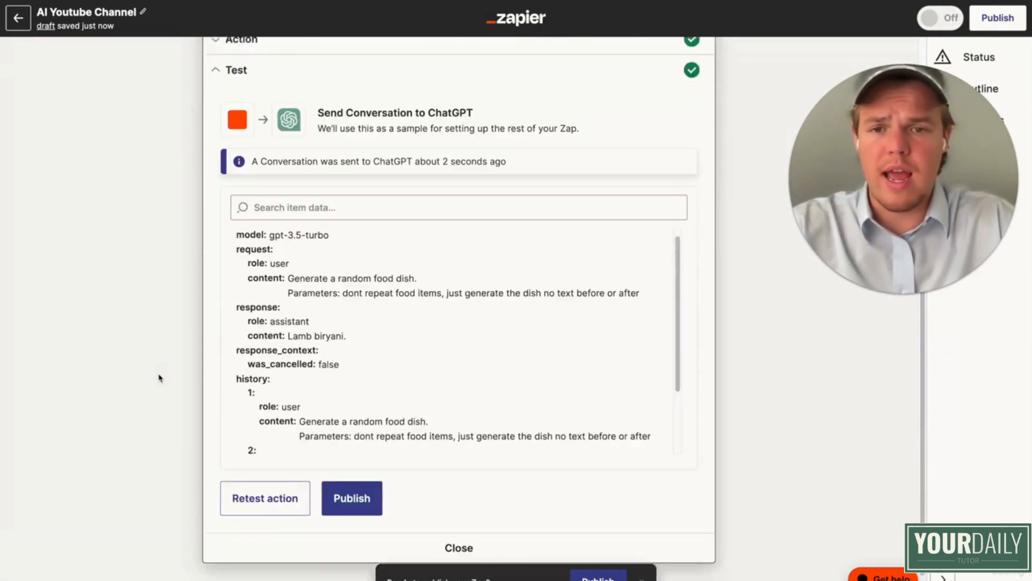
pyautogui.scroll(-1, 160, 377)
pyautogui.scroll(-2, 250, 341)
# - Add a third step after the ChatGPT conversation, searching for "chat" and choosing ChatGPT as its app
pyautogui.click(460, 547)
pyautogui.scroll(-1, 488, 457)
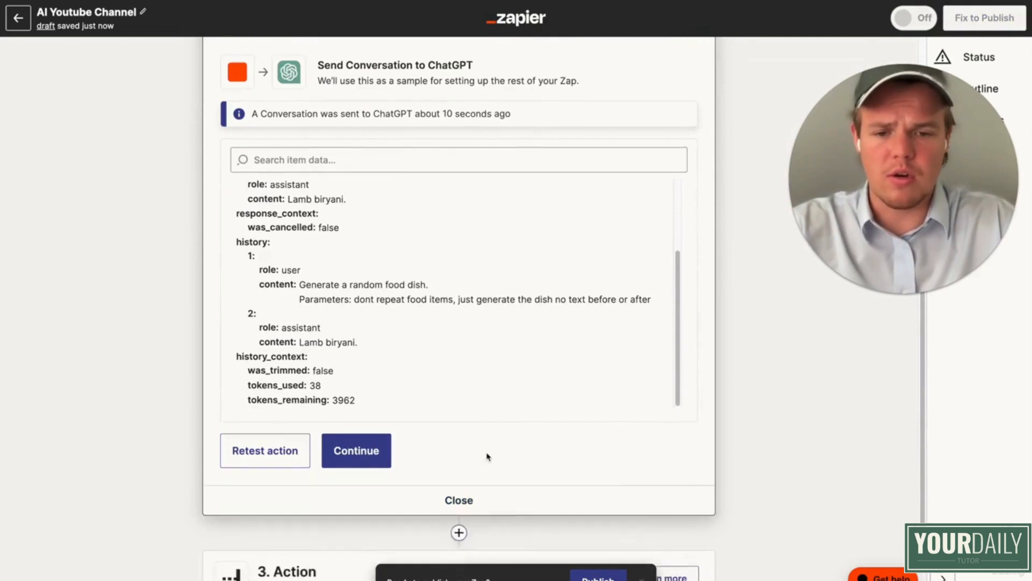
pyautogui.click(459, 499)
pyautogui.write('chat')
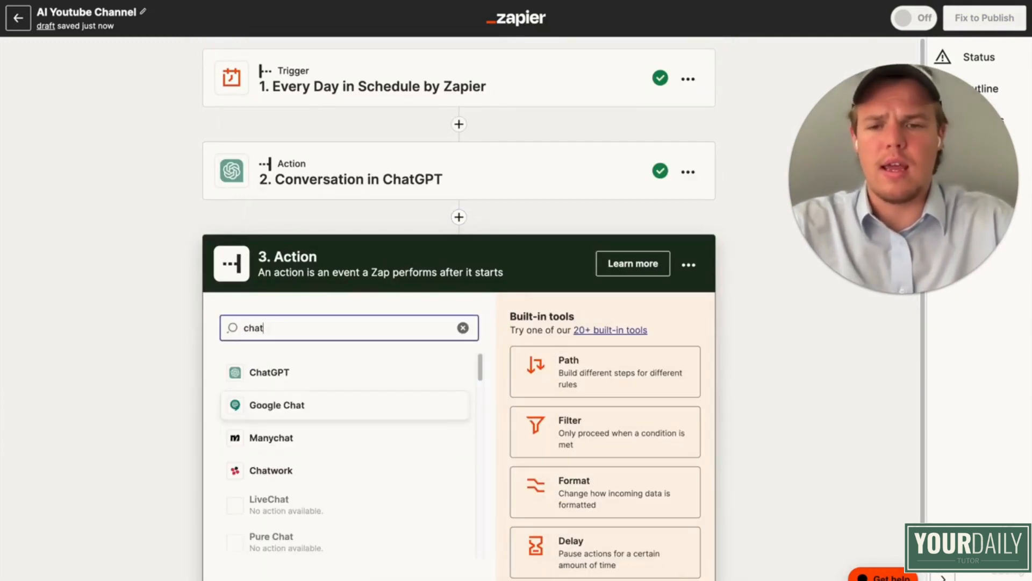
pyautogui.click(391, 372)
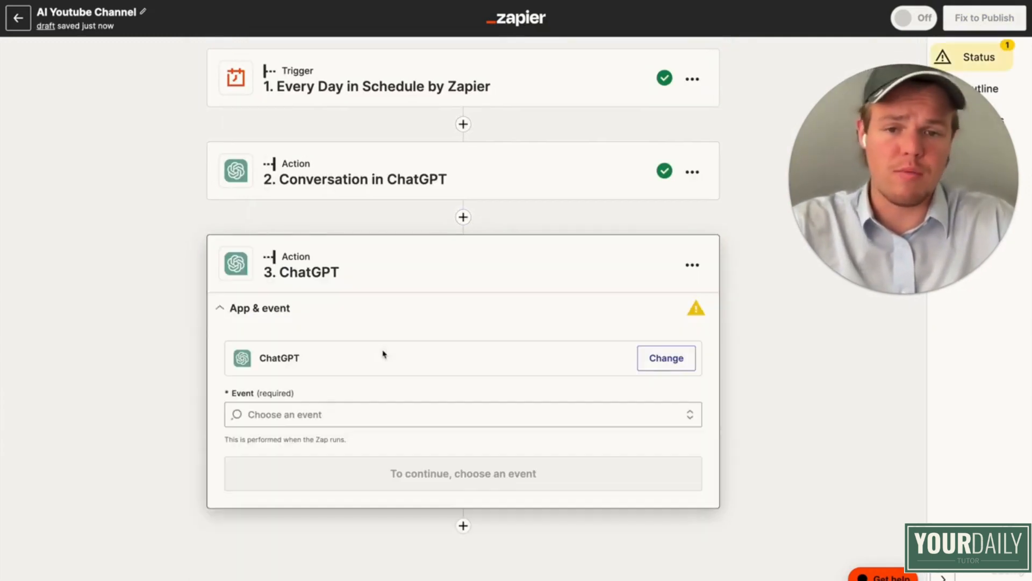
# - Set the new ChatGPT step's event to Conversation and continue with the connected account
pyautogui.click(344, 414)
pyautogui.click(331, 465)
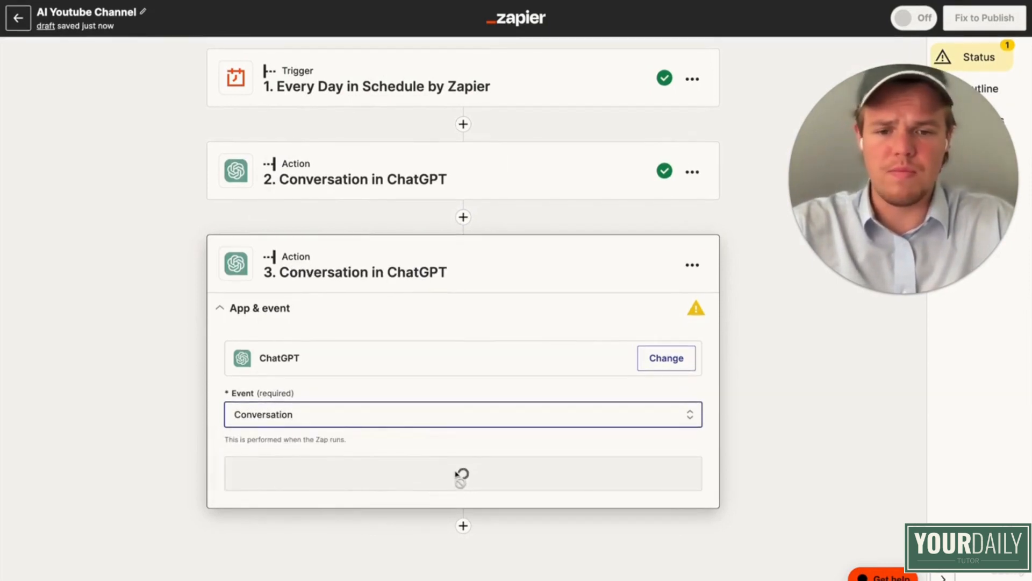
pyautogui.click(470, 480)
pyautogui.click(288, 487)
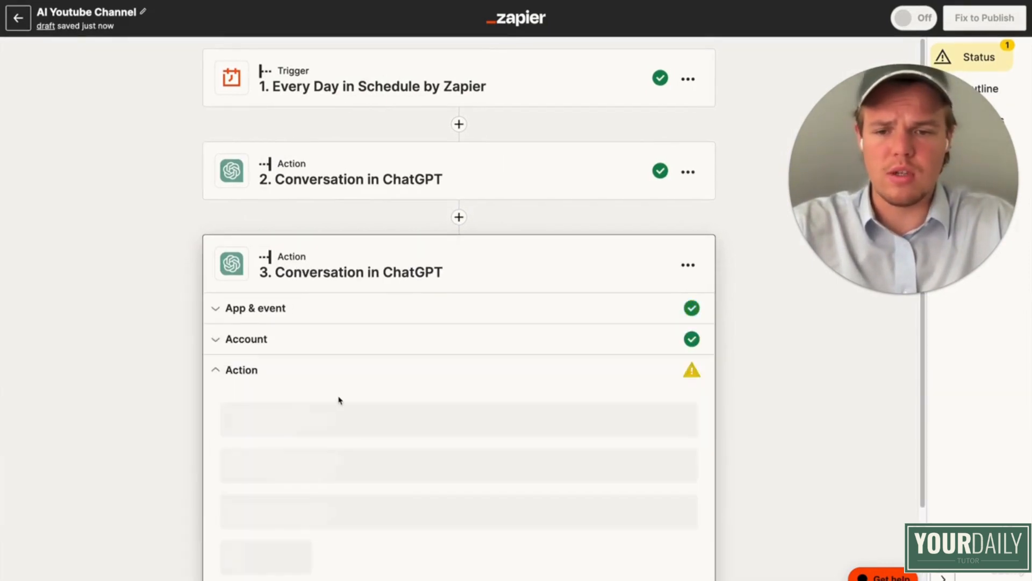
# - Begin step 3's user message with "Based off this food dish:"
pyautogui.click(320, 389)
pyautogui.write('Ba')
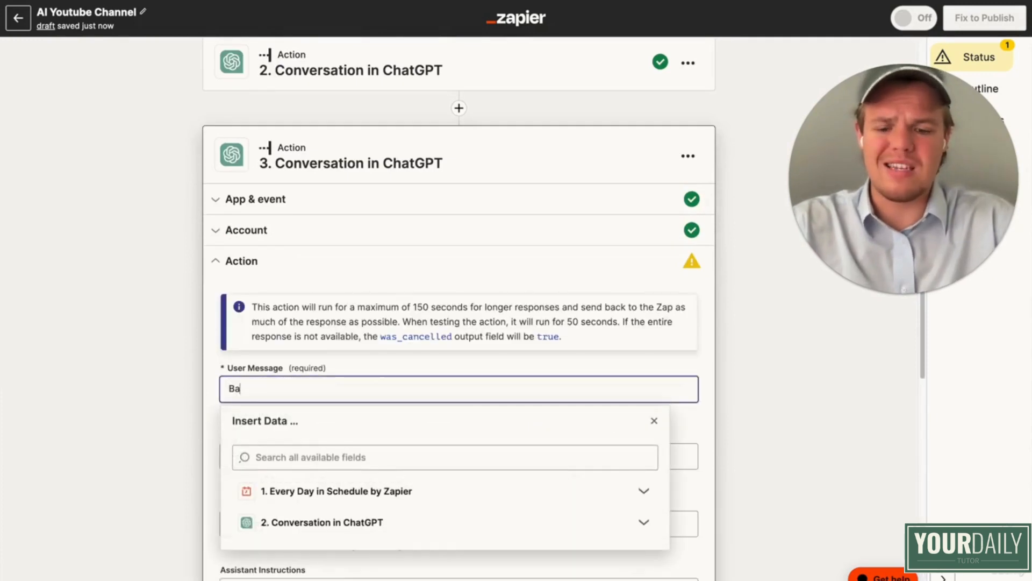
pyautogui.write('sed off th')
pyautogui.press('BackSpace')
pyautogui.press('BackSpace')
pyautogui.press('BackSpace')
pyautogui.write('f th')
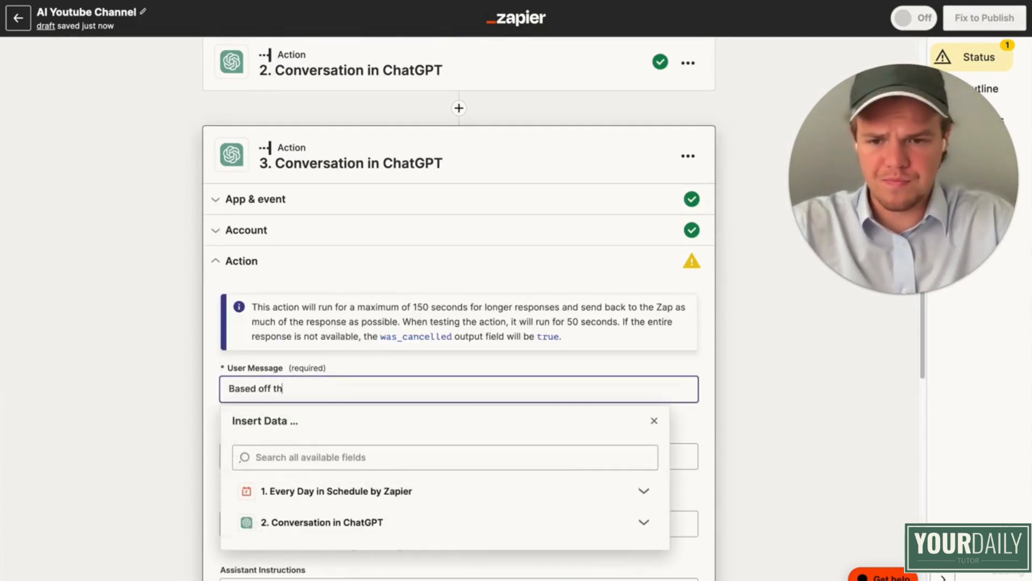
pyautogui.write('is food dish:')
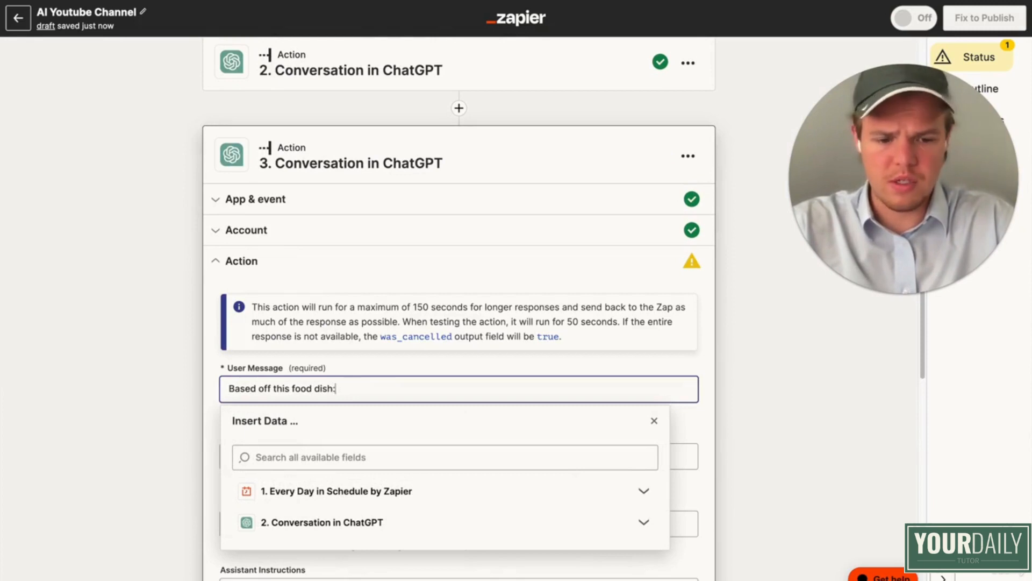
# - Append step 2's Assistant Response Message in parentheses after "Based off this food dish:"
pyautogui.write(' (')
pyautogui.scroll(-2, 351, 382)
pyautogui.click(351, 402)
pyautogui.scroll(-5, 349, 410)
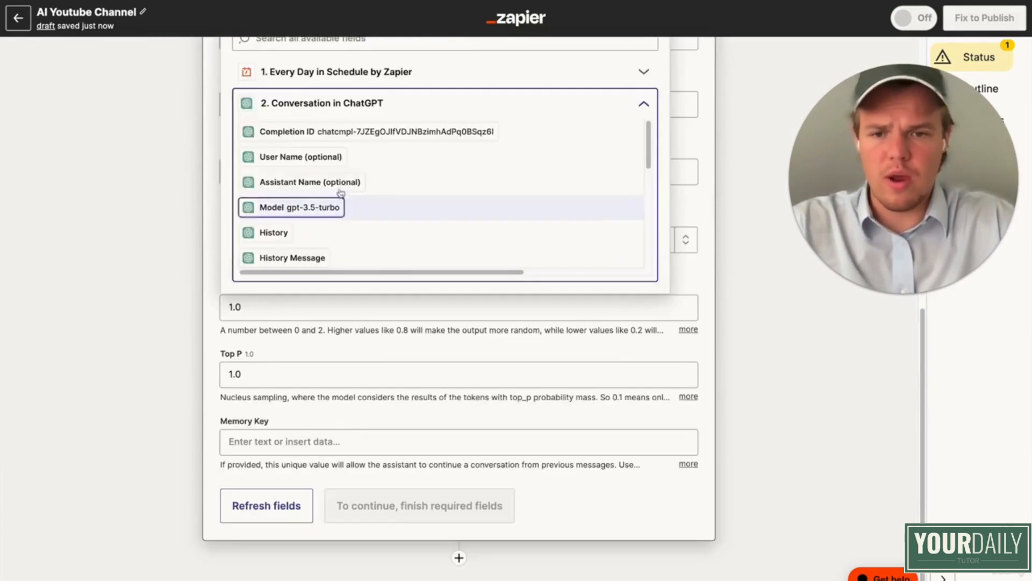
pyautogui.scroll(-3, 341, 192)
pyautogui.click(355, 231)
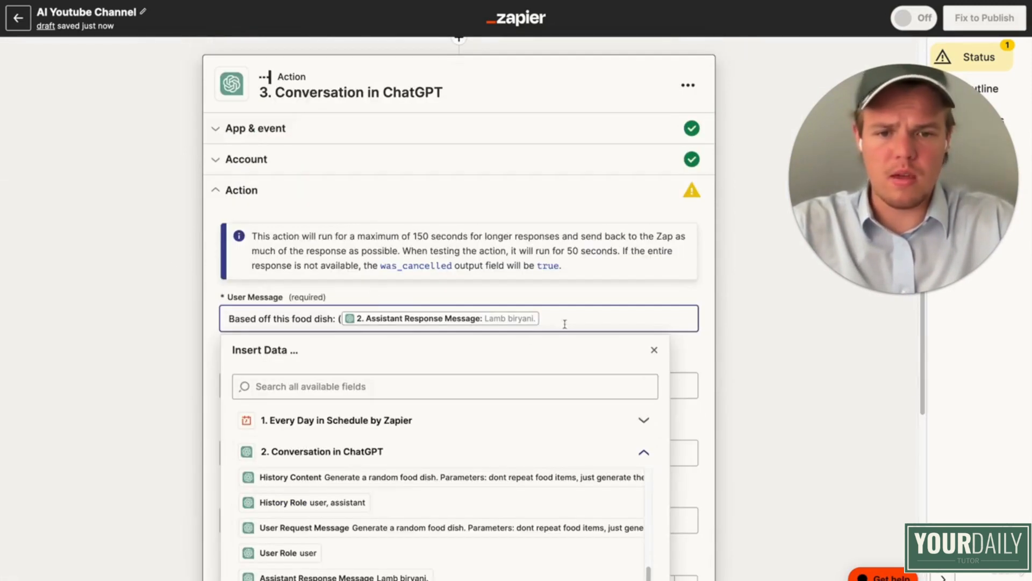
pyautogui.write(')')
# - Start a new line in the user message reading "Generate a recipe on how to make it"
pyautogui.press('Return')
pyautogui.write('Genera')
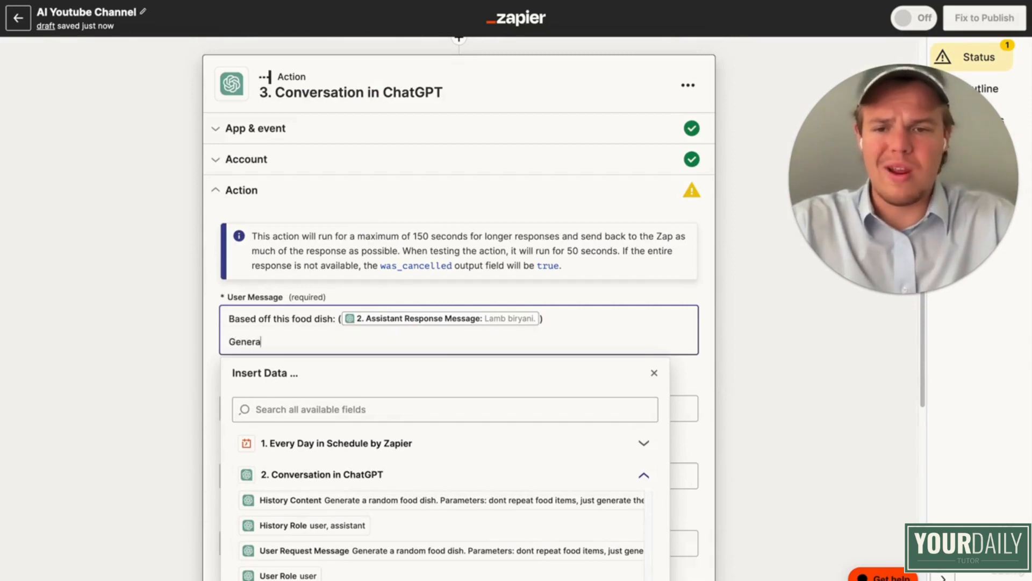
pyautogui.write('te a recipt')
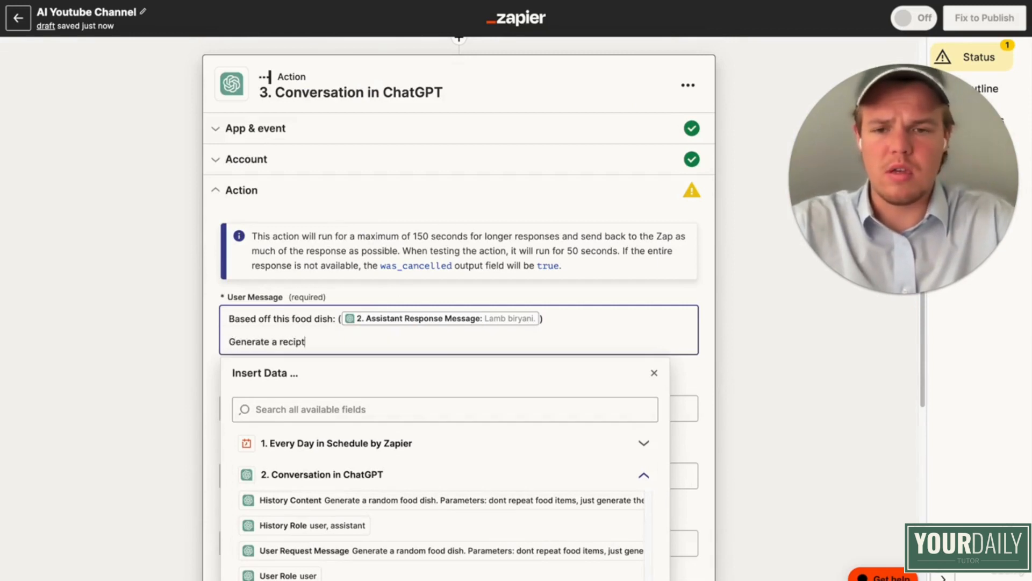
pyautogui.press('BackSpace')
pyautogui.write('e on how to m')
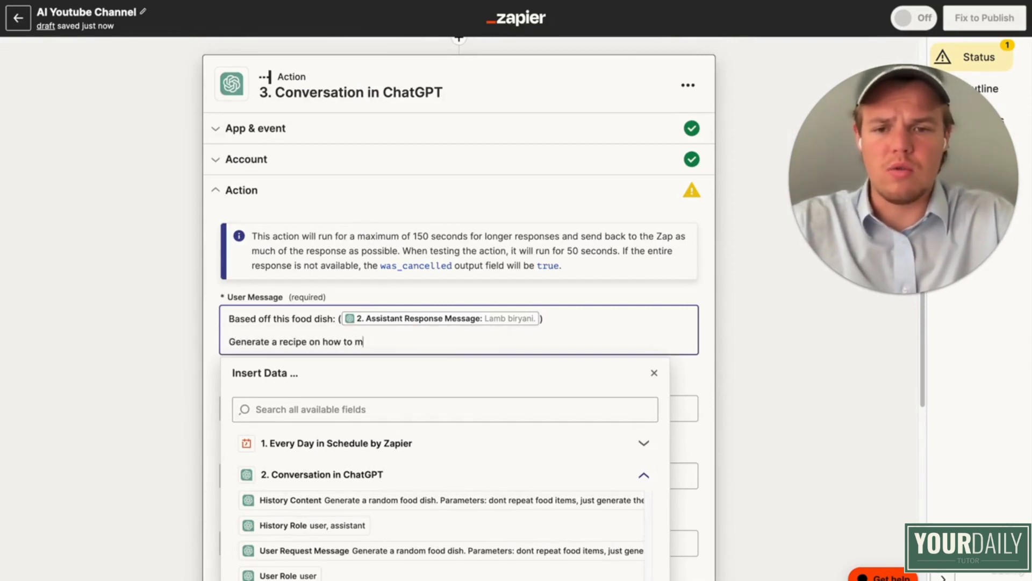
pyautogui.write('ake it')
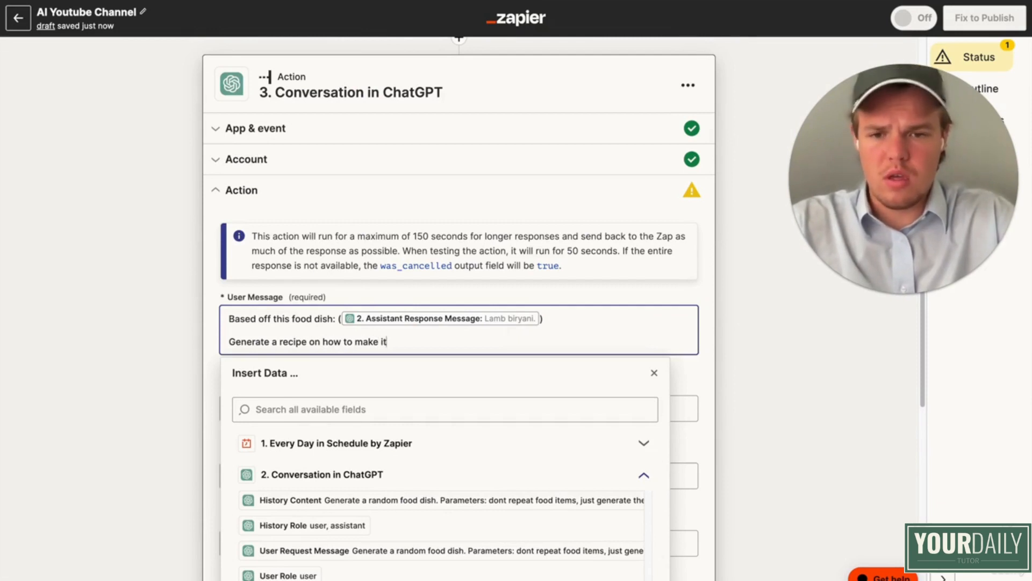
# - Finish the recipe line with ",include ingredients and how to cook", correcting the spelling of "ingredients"
pyautogui.write(' ,includ')
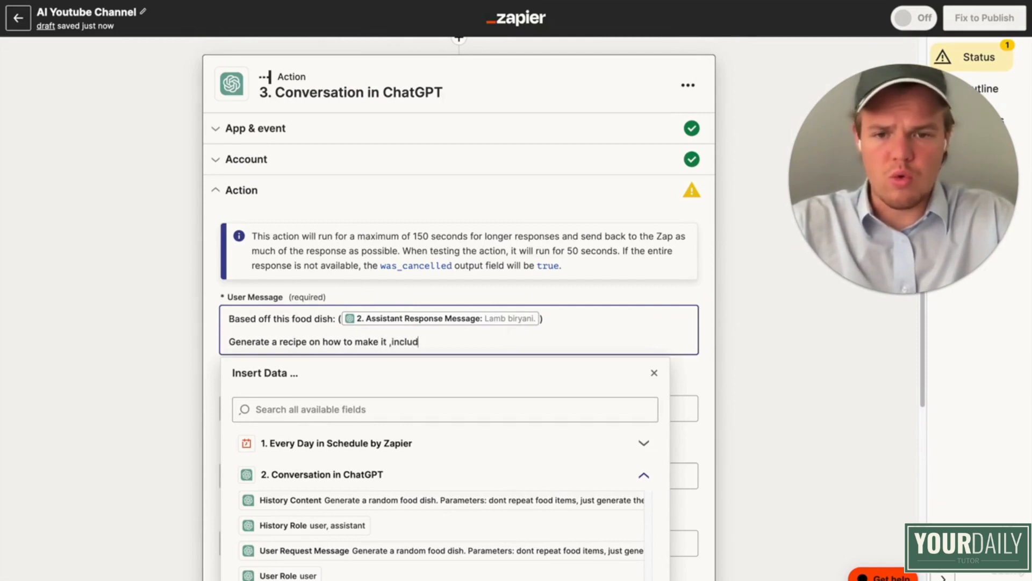
pyautogui.write('e ingreidient')
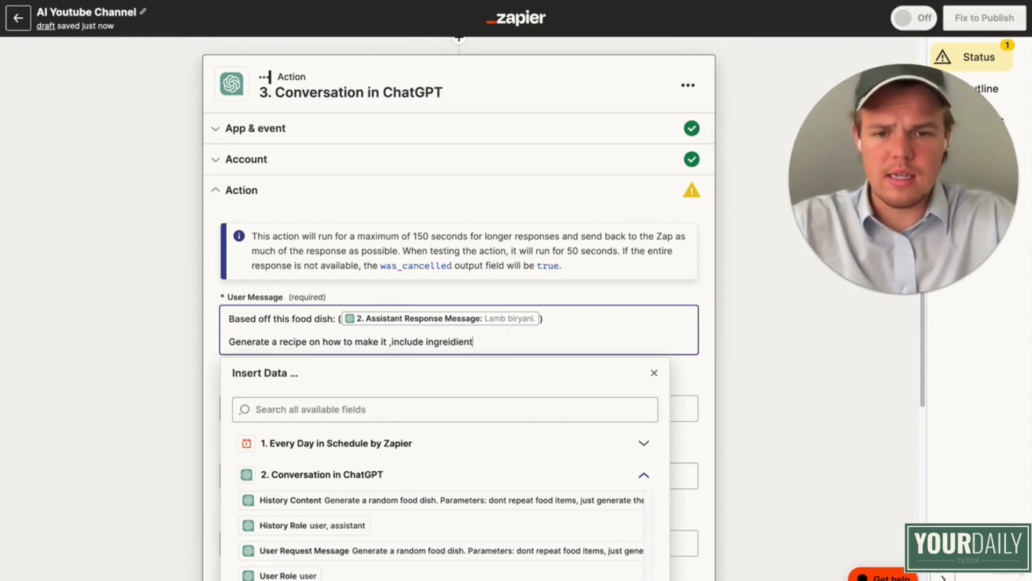
pyautogui.write('s and hot t')
pyautogui.press('BackSpace')
pyautogui.press('BackSpace')
pyautogui.press('BackSpace')
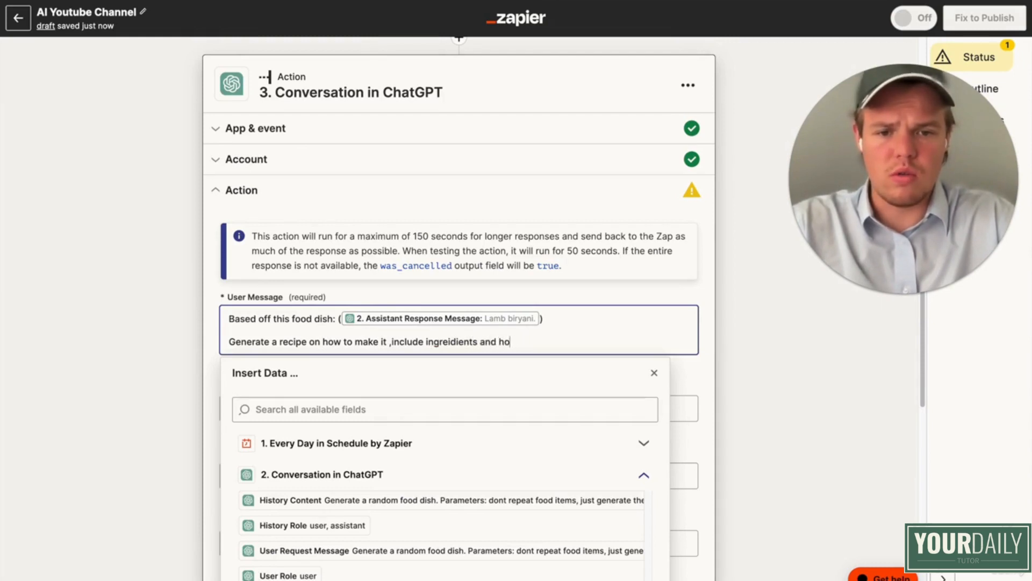
pyautogui.write('w to cook')
pyautogui.rightClick(476, 340)
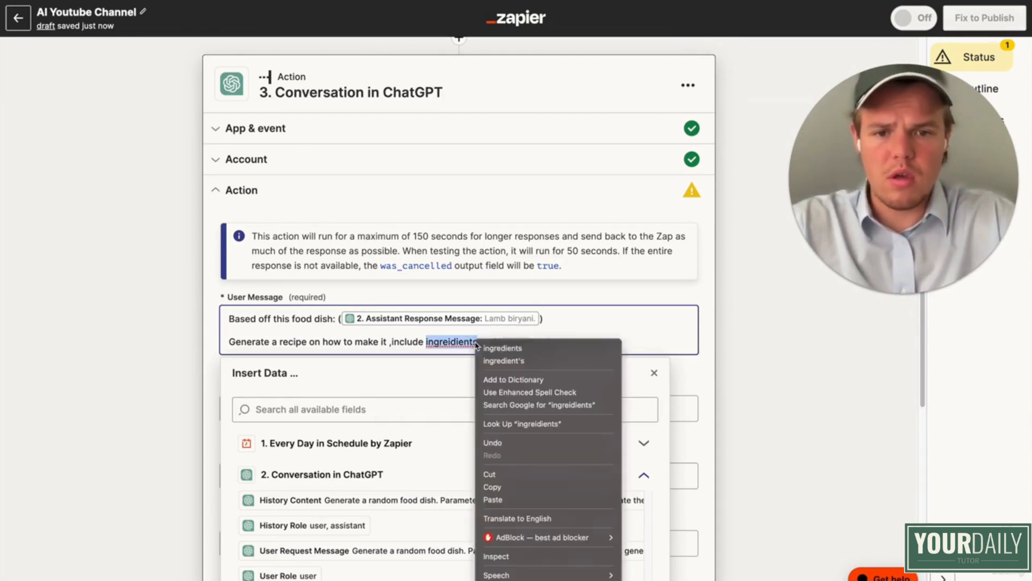
pyautogui.click(497, 350)
# - Set step 3's ChatGPT model to gpt-4
pyautogui.scroll(-4, 428, 384)
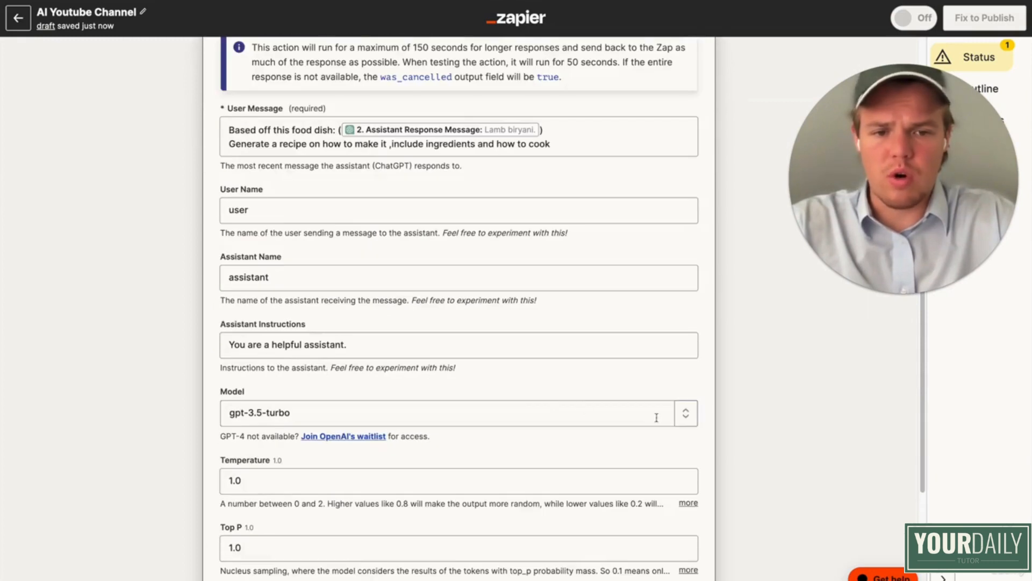
pyautogui.click(686, 413)
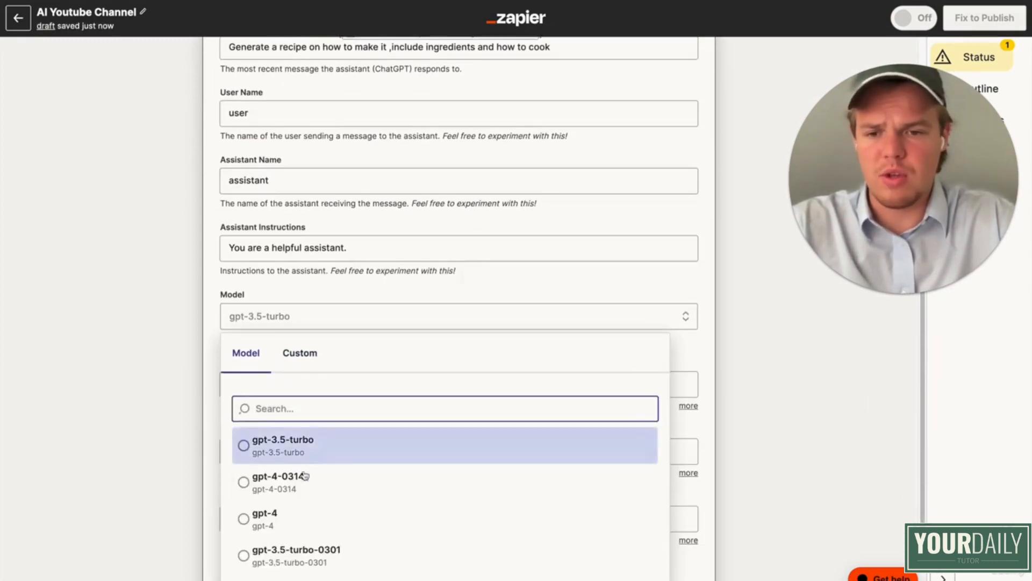
pyautogui.click(285, 512)
# - Set step 3's memory key to "foodreciper" and return to the user message
pyautogui.click(279, 509)
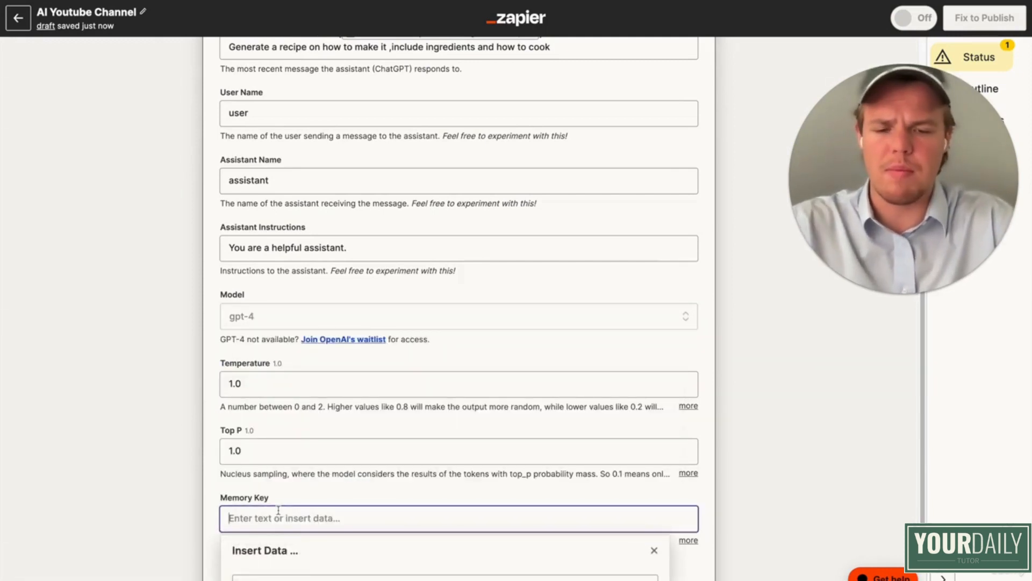
pyautogui.write('foo')
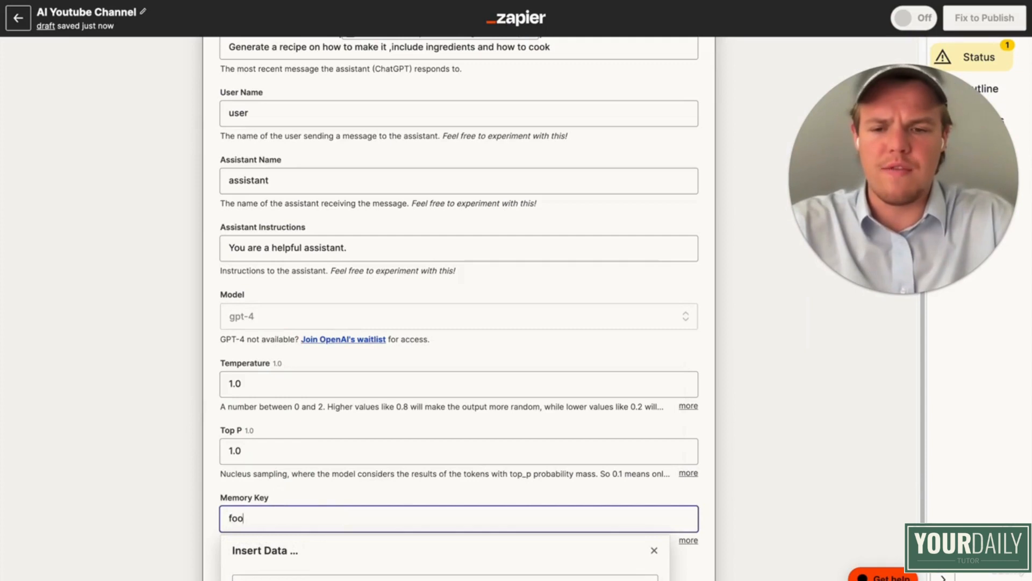
pyautogui.write('drecipe')
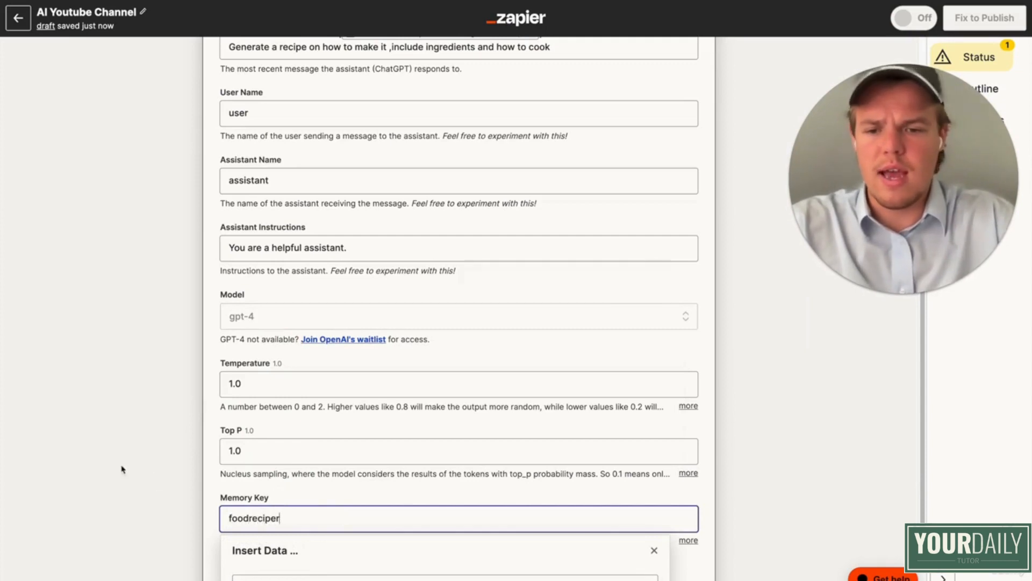
pyautogui.click(194, 457)
pyautogui.scroll(3, 195, 459)
pyautogui.scroll(5, 195, 459)
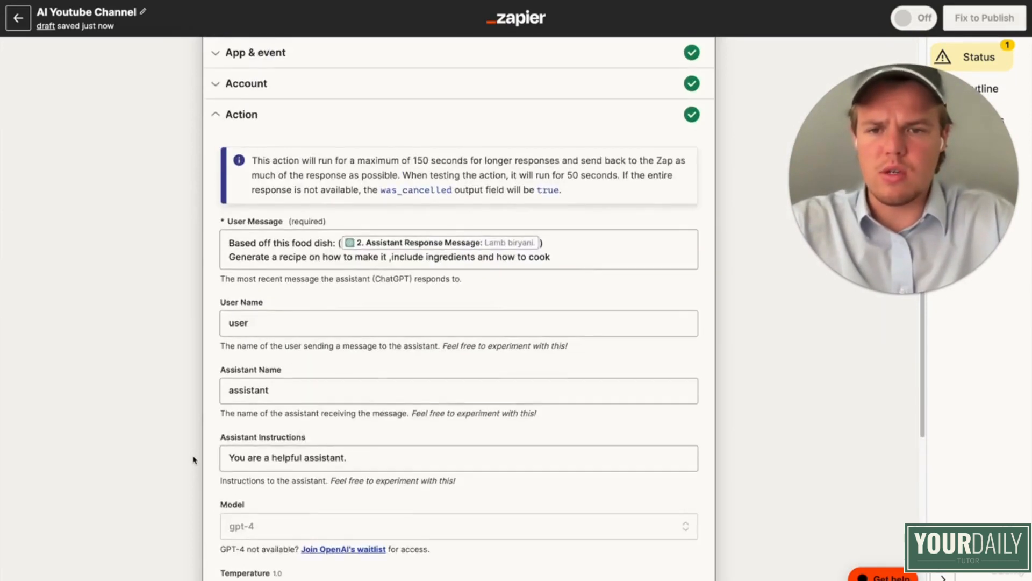
# - Continue to step 3's test, run it and review the recipe ChatGPT returns
pyautogui.scroll(-10, 194, 459)
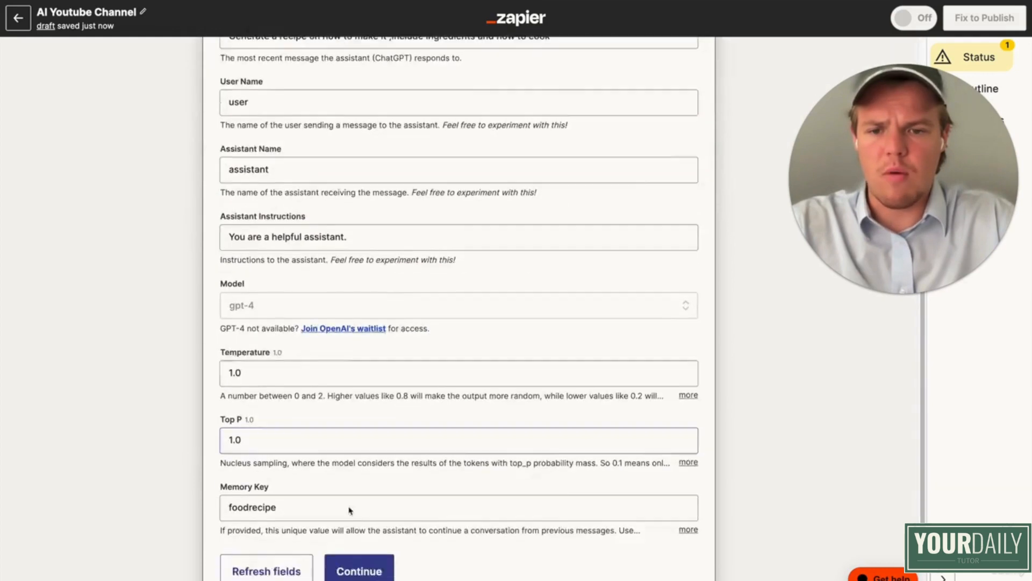
pyautogui.click(370, 505)
pyautogui.click(369, 494)
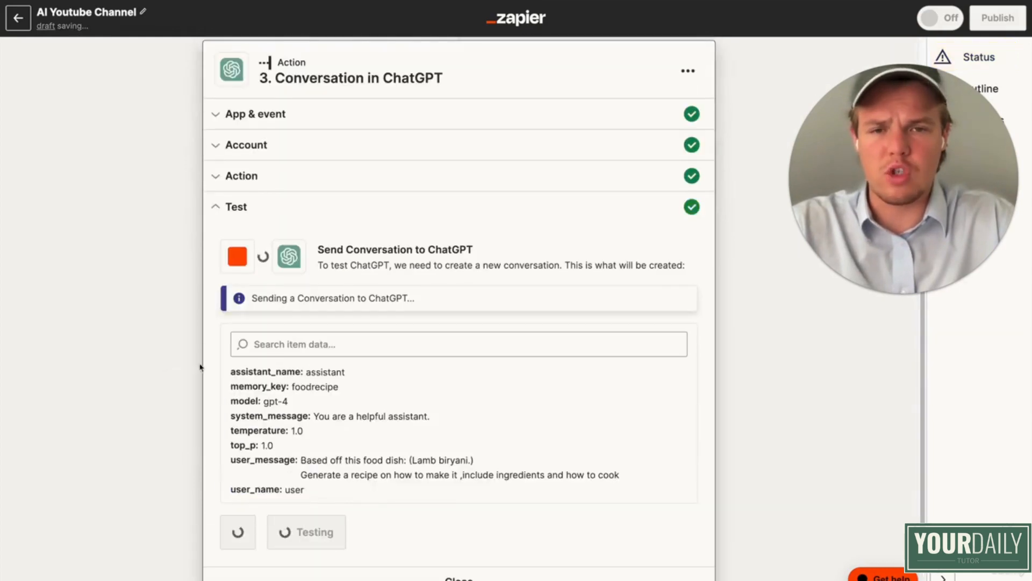
pyautogui.scroll(-5, 283, 438)
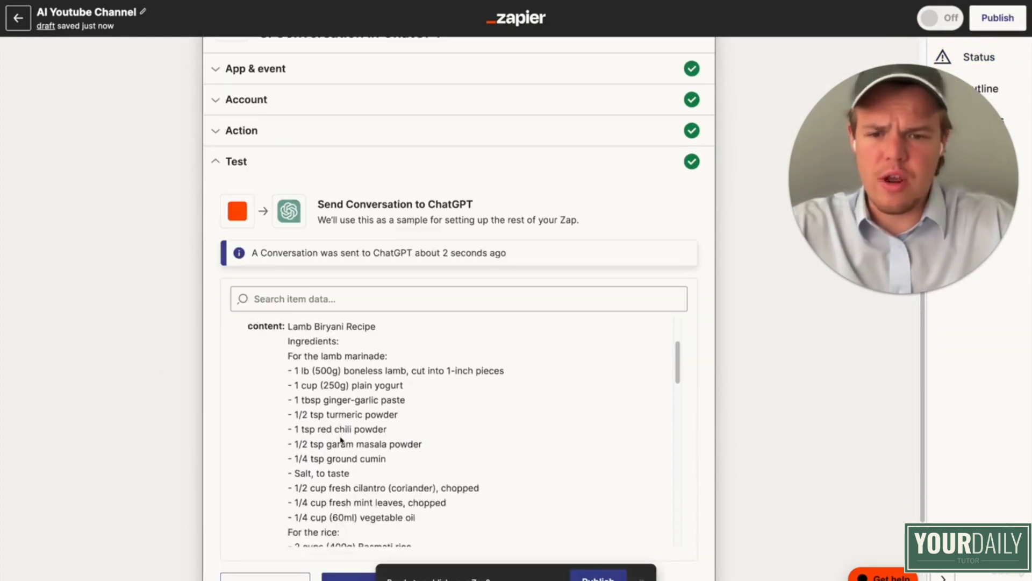
pyautogui.scroll(-4, 340, 436)
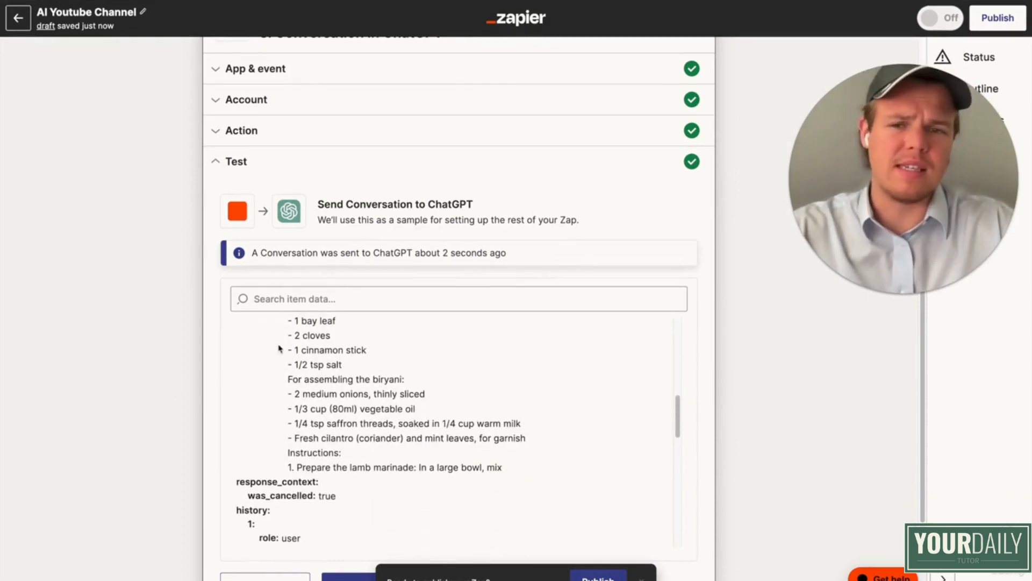
# - Reword the second line of step 3's user message to "Generate a list of ingredients to make this dish"
pyautogui.scroll(2, 263, 261)
pyautogui.click(269, 203)
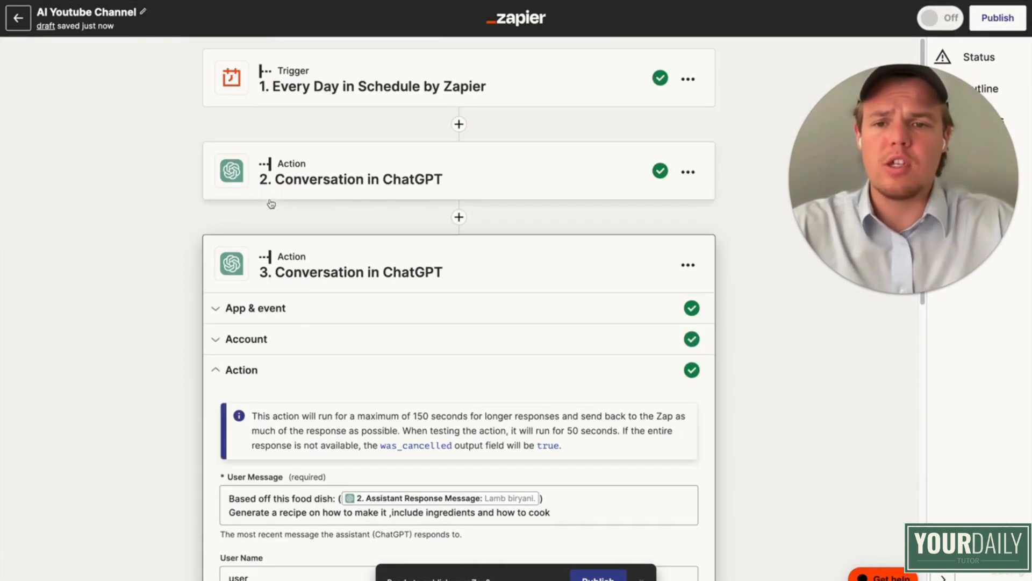
pyautogui.scroll(-3, 358, 361)
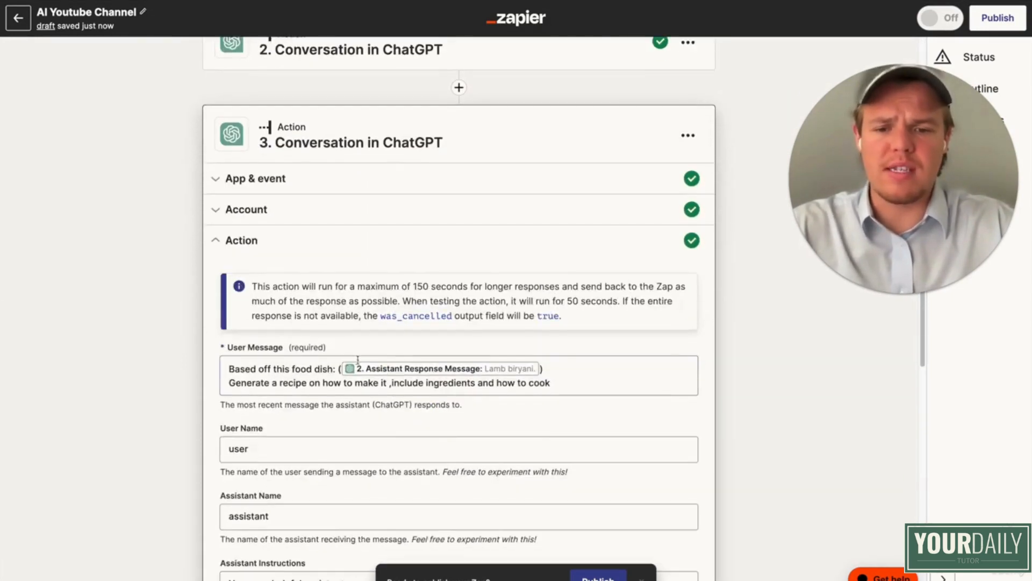
pyautogui.click(580, 381)
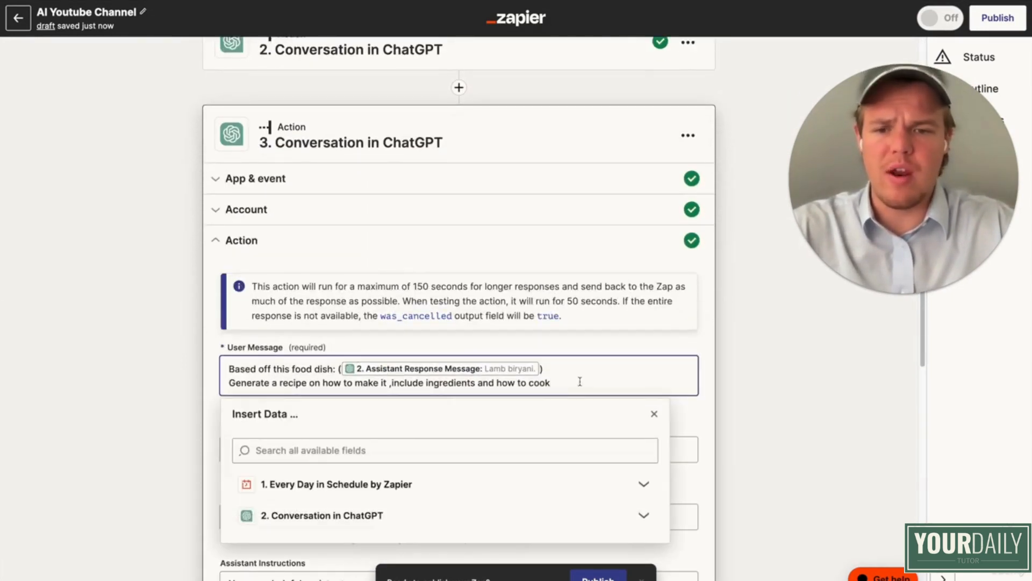
pyautogui.moveTo(580, 382); pyautogui.dragTo(278, 384)
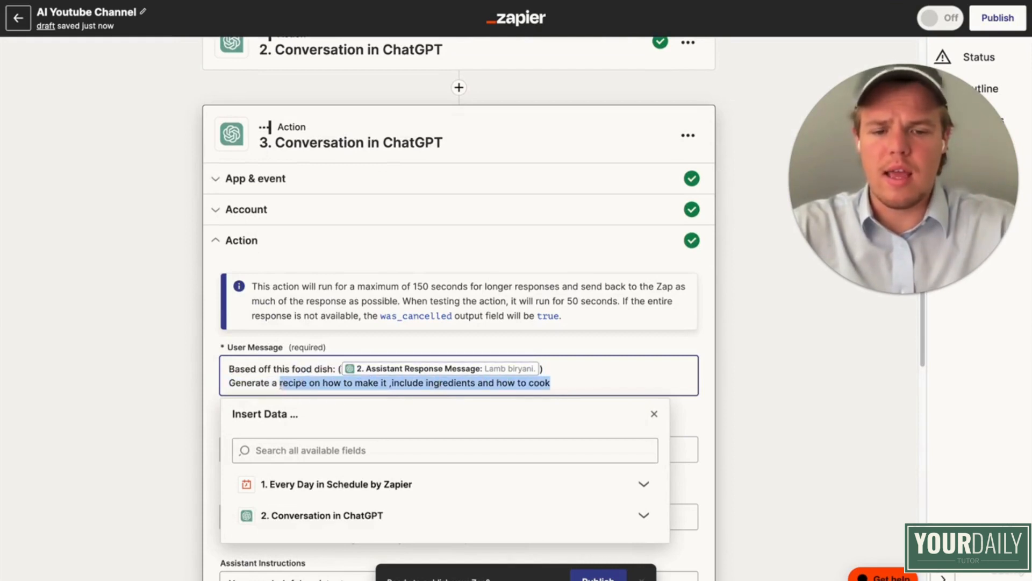
pyautogui.press('BackSpace')
pyautogui.press('BackSpace')
pyautogui.write('list of inf')
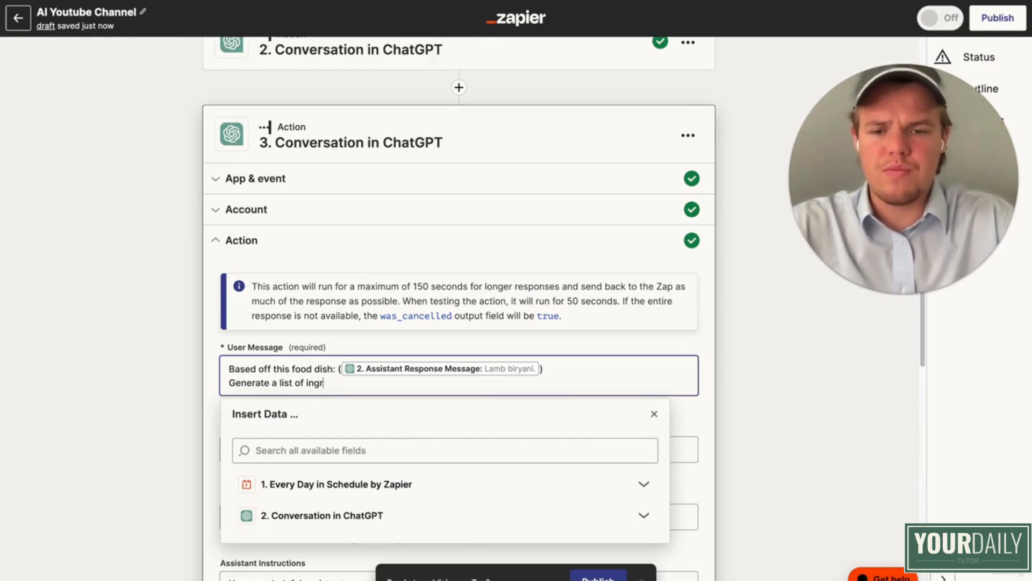
pyautogui.write('reidients to make this dish')
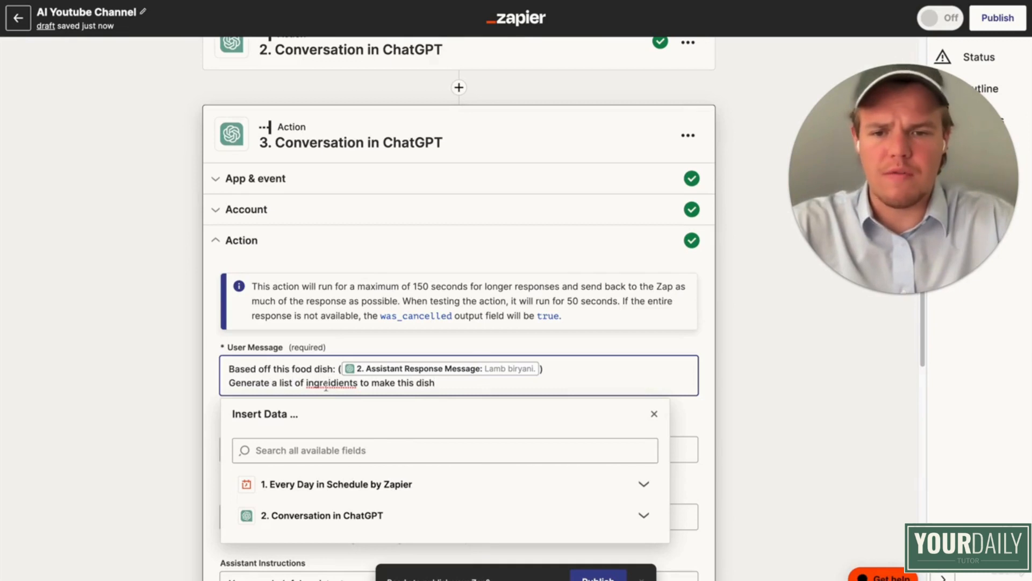
pyautogui.rightClick(326, 385)
pyautogui.click(355, 346)
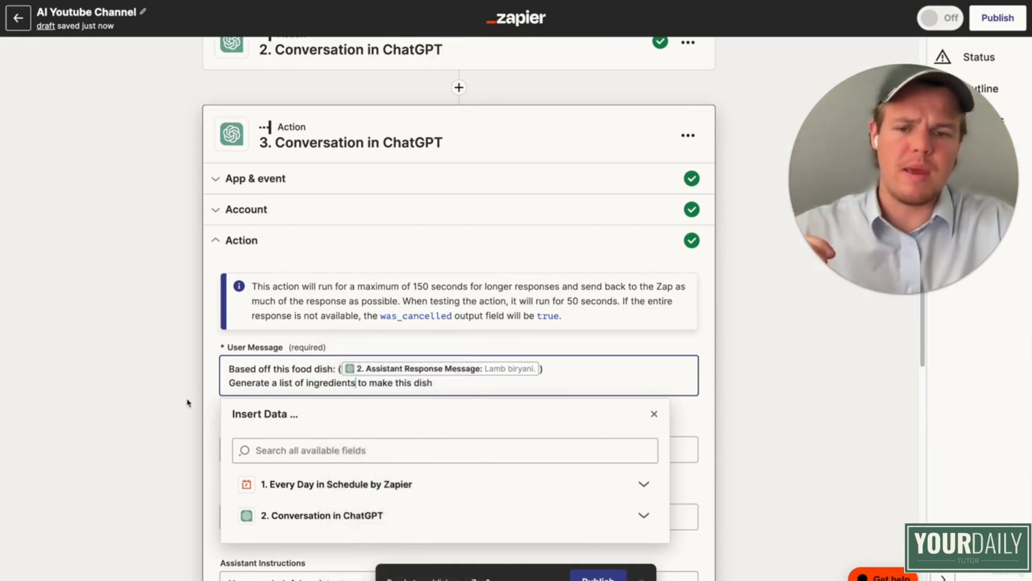
pyautogui.click(186, 403)
# - Set step 3's memory key to "foodrecipe1"
pyautogui.scroll(-3, 185, 405)
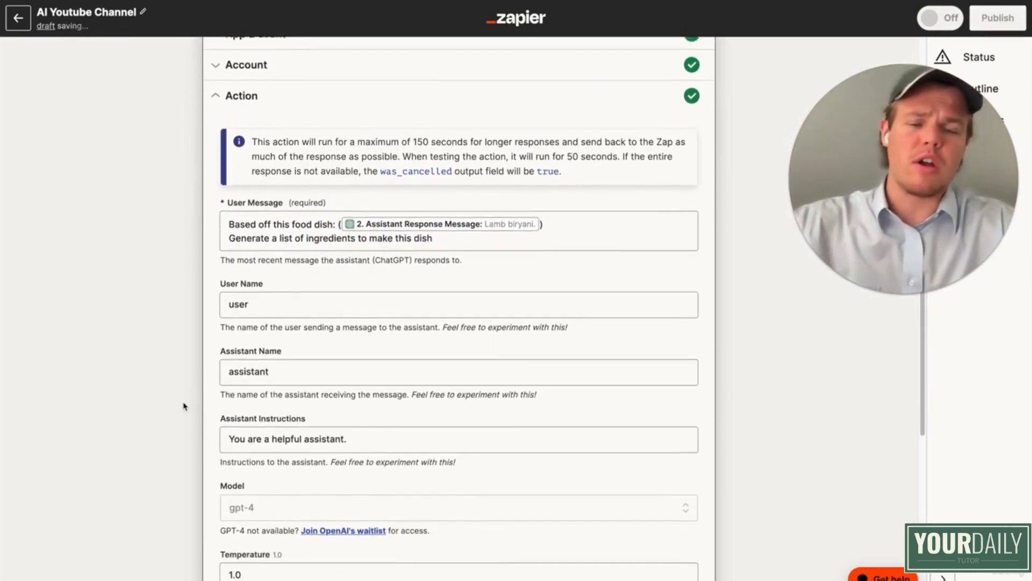
pyautogui.scroll(-1, 185, 406)
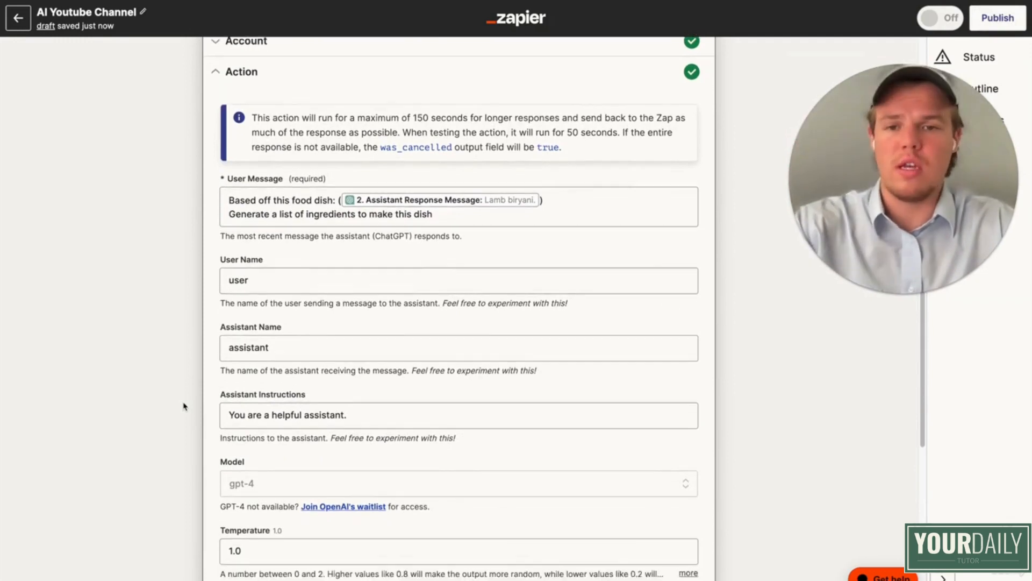
pyautogui.scroll(-5, 185, 405)
pyautogui.click(322, 456)
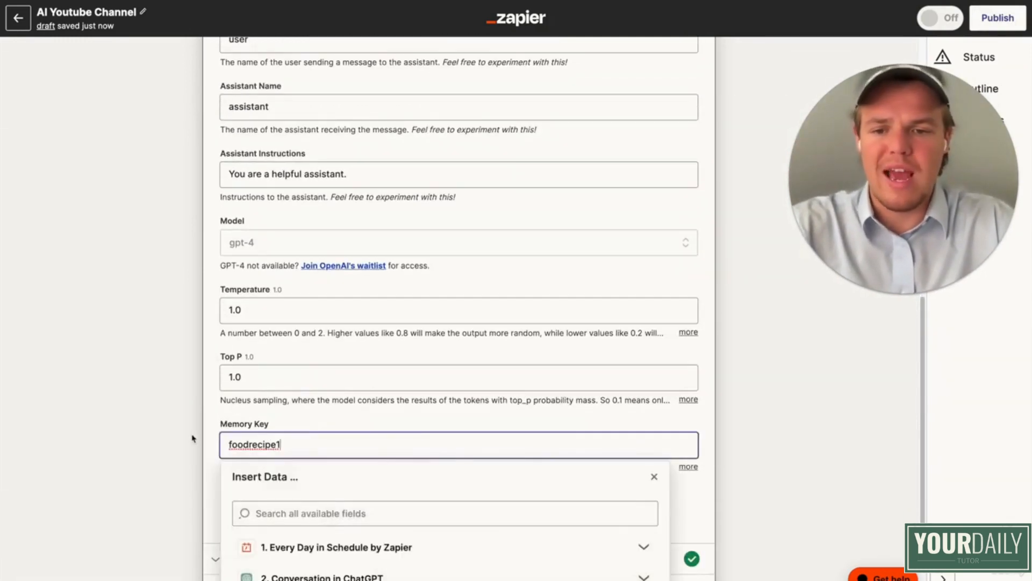
pyautogui.click(161, 438)
# - Retest step 3 with the reworded message and review the ingredient list in the response
pyautogui.click(381, 507)
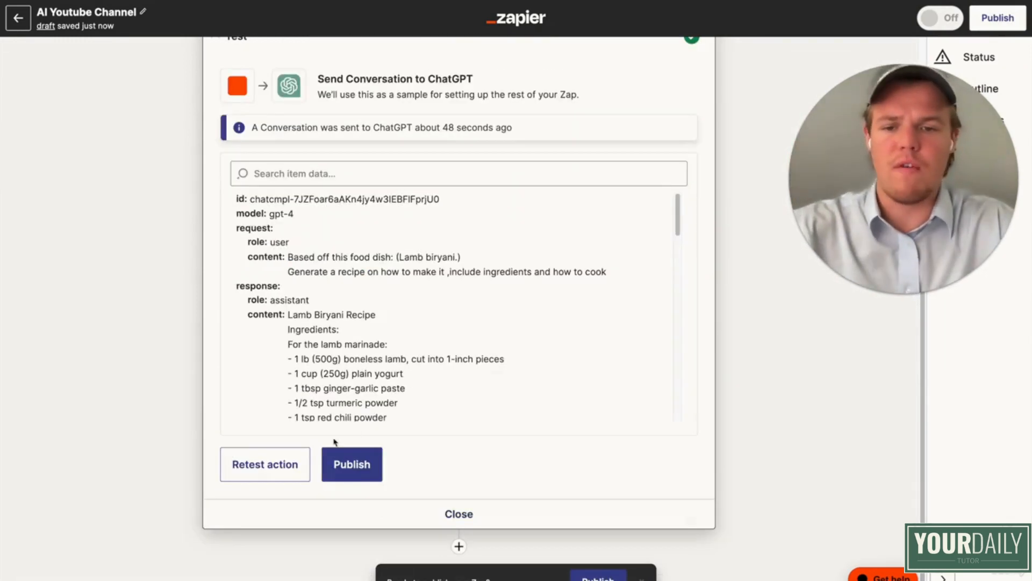
pyautogui.click(288, 463)
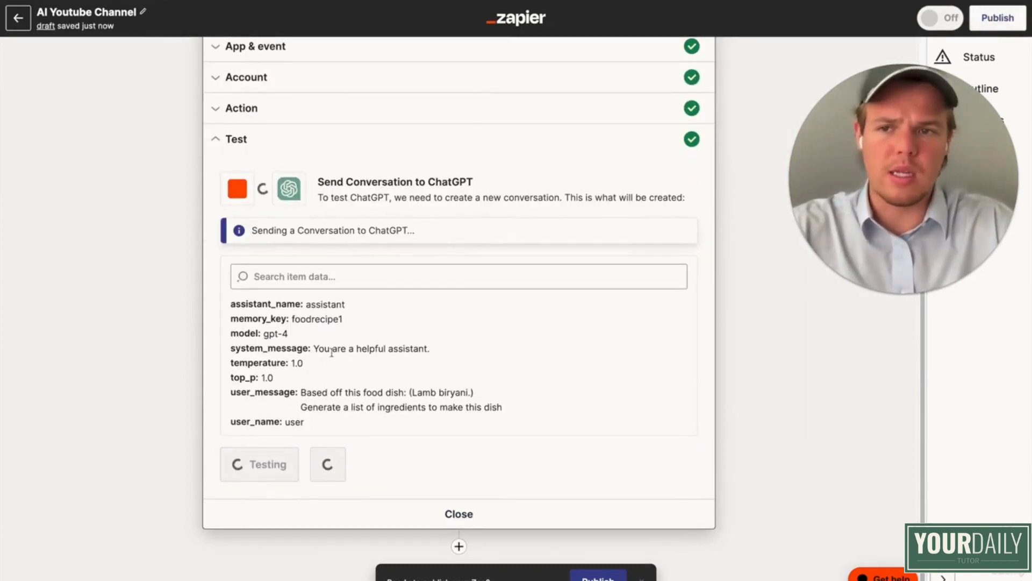
pyautogui.scroll(-6, 344, 371)
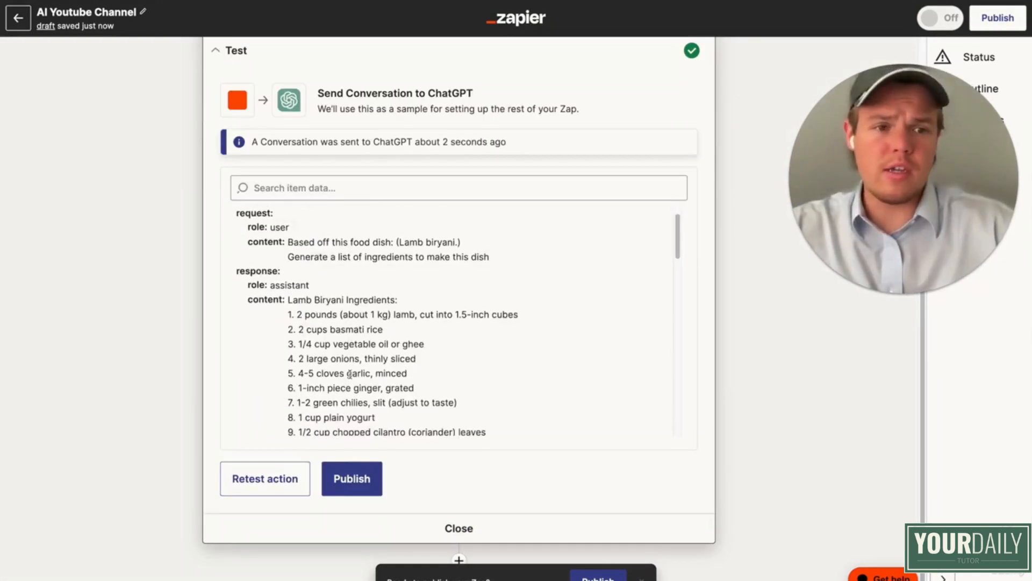
pyautogui.scroll(-3, 351, 378)
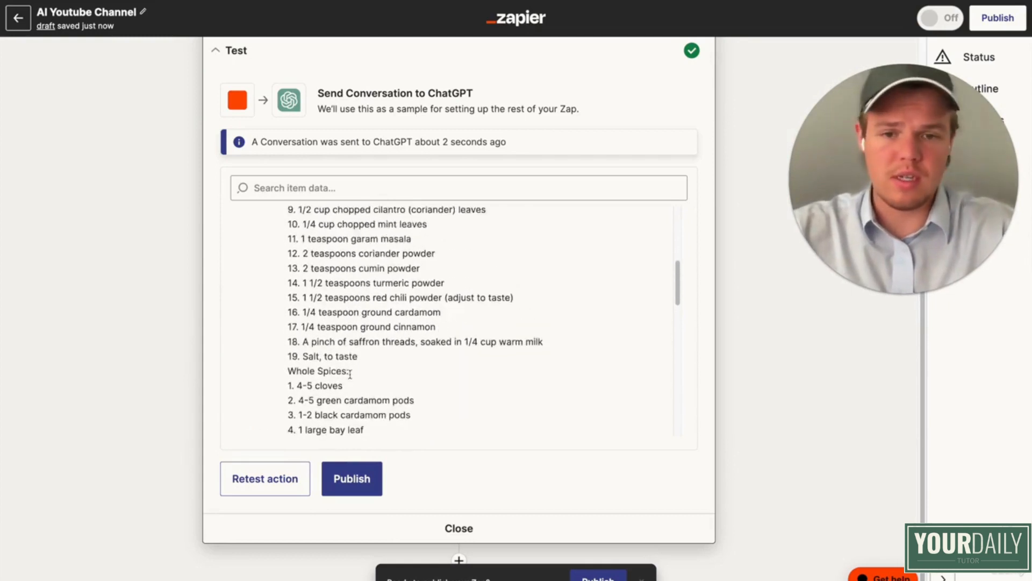
pyautogui.scroll(6, 270, 304)
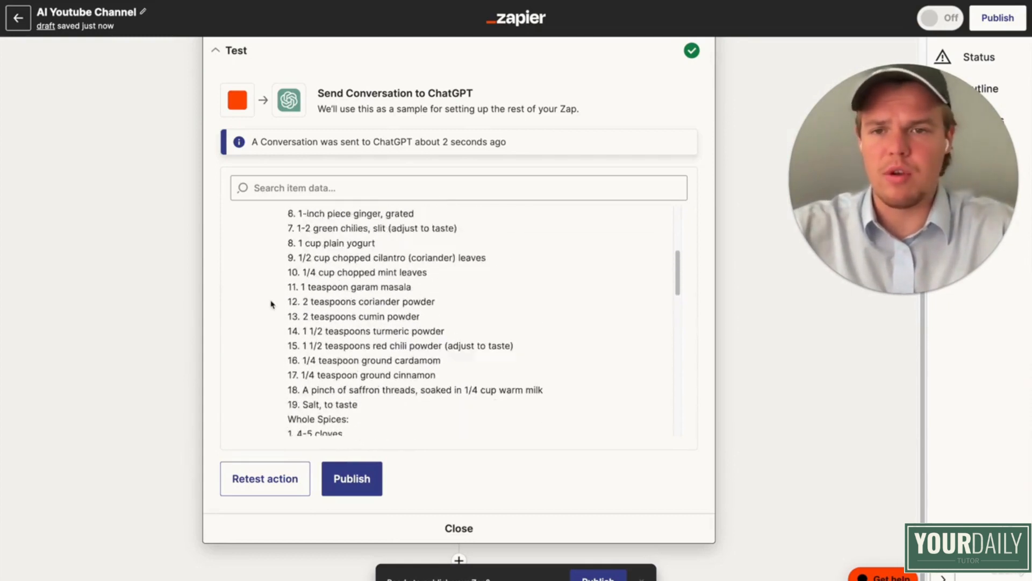
# - Extend the user message's ingredient line with ", just generate the ingriedients name no text on how to prepare"
pyautogui.scroll(5, 279, 168)
pyautogui.scroll(-3, 353, 254)
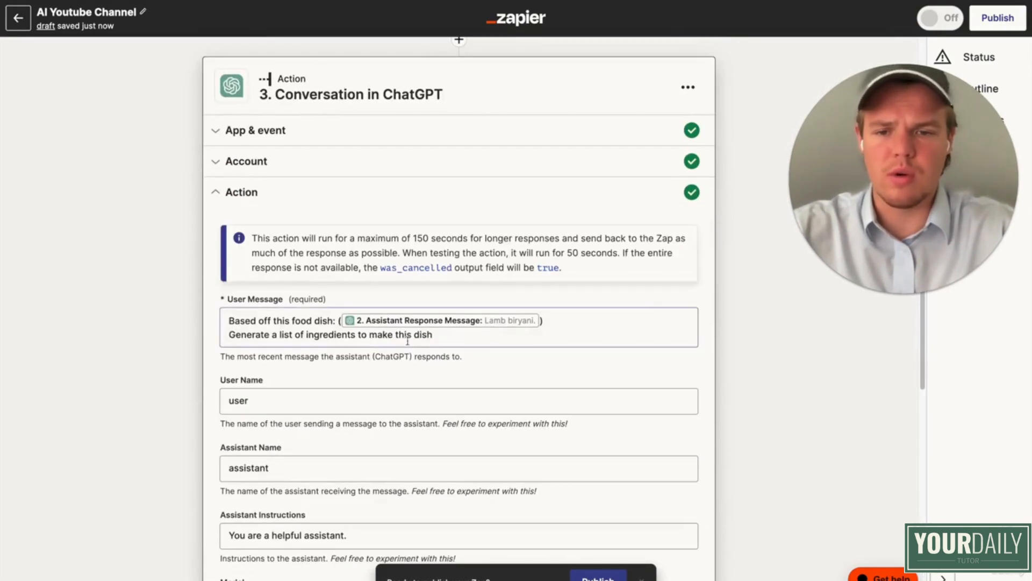
pyautogui.click(445, 337)
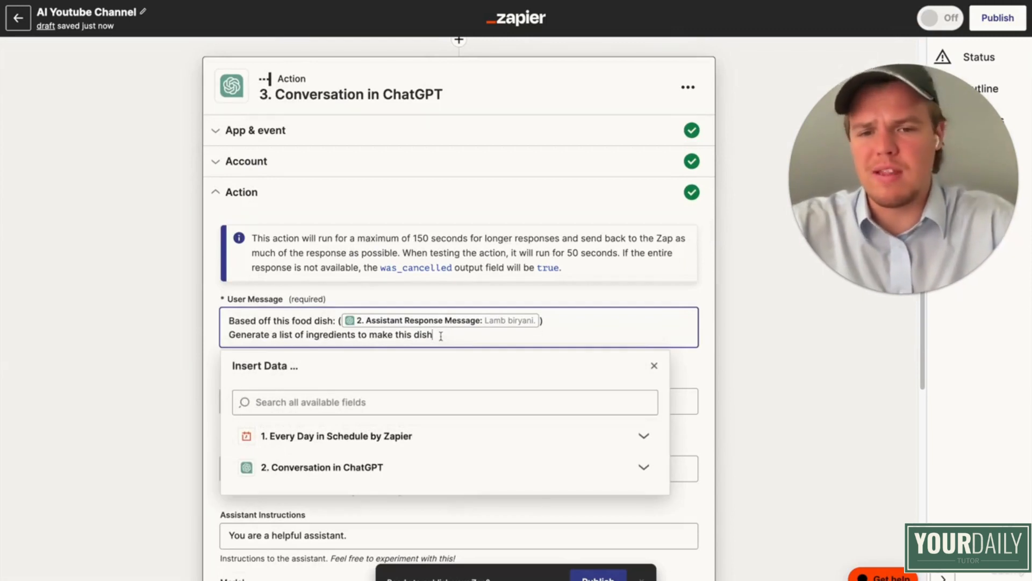
pyautogui.write(', just generate the ingrie')
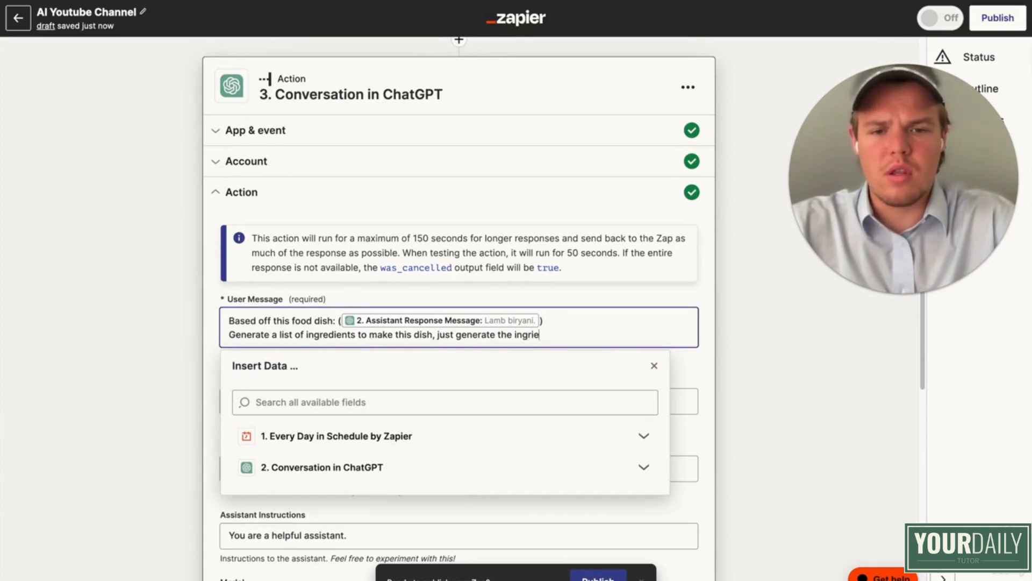
pyautogui.write('nts name')
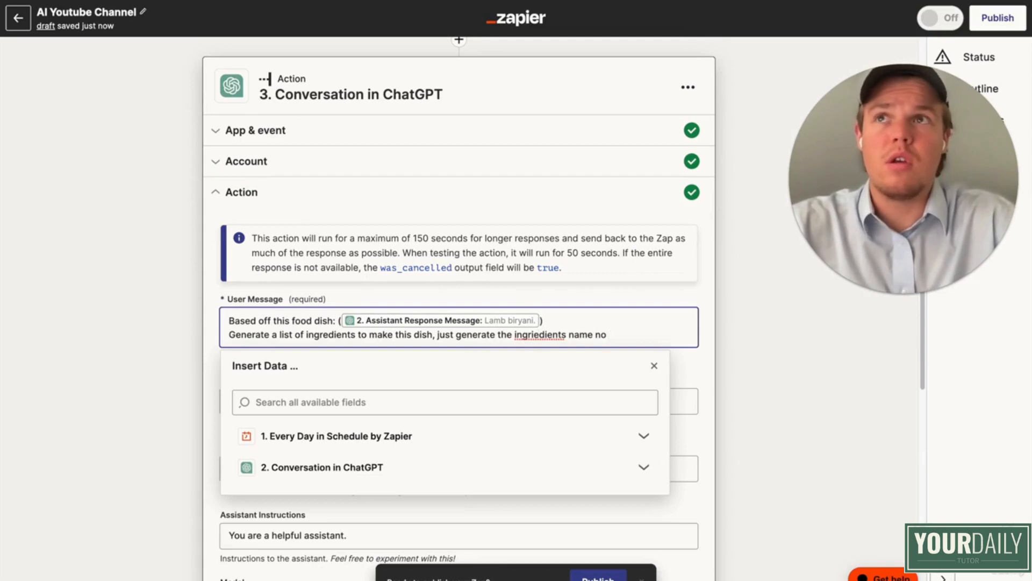
pyautogui.write(' no ')
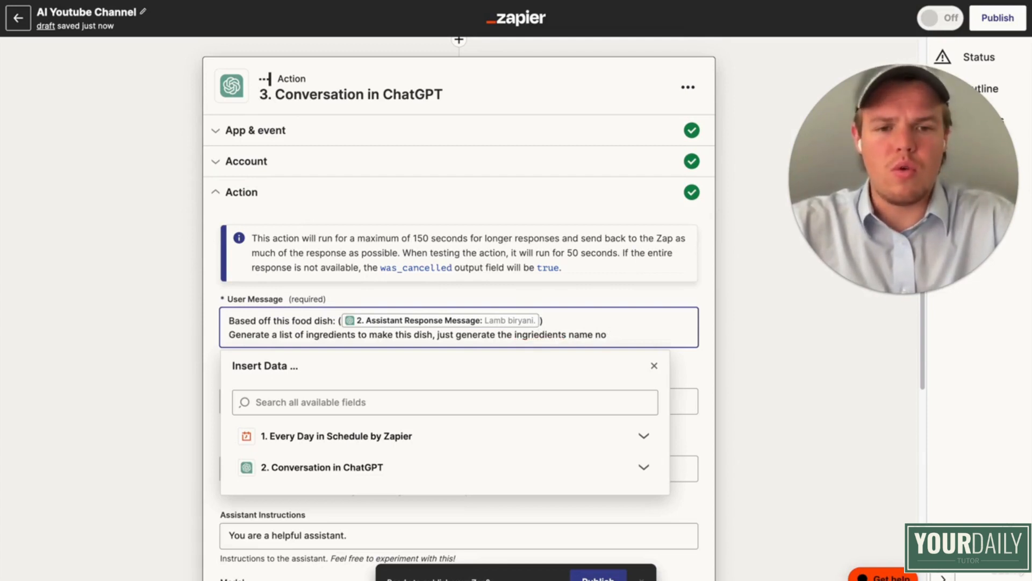
pyautogui.write('text on how')
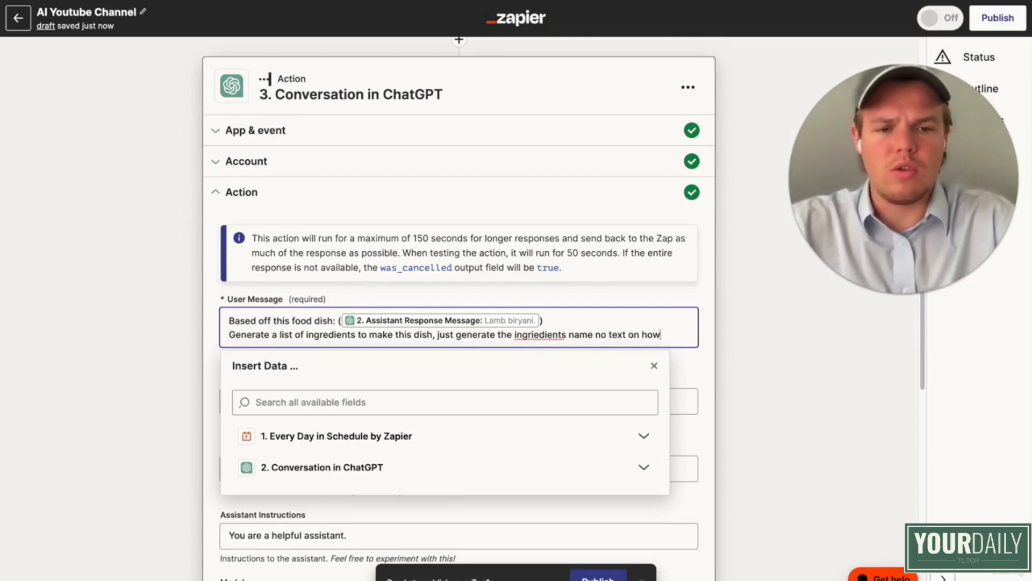
pyautogui.write(' to prep')
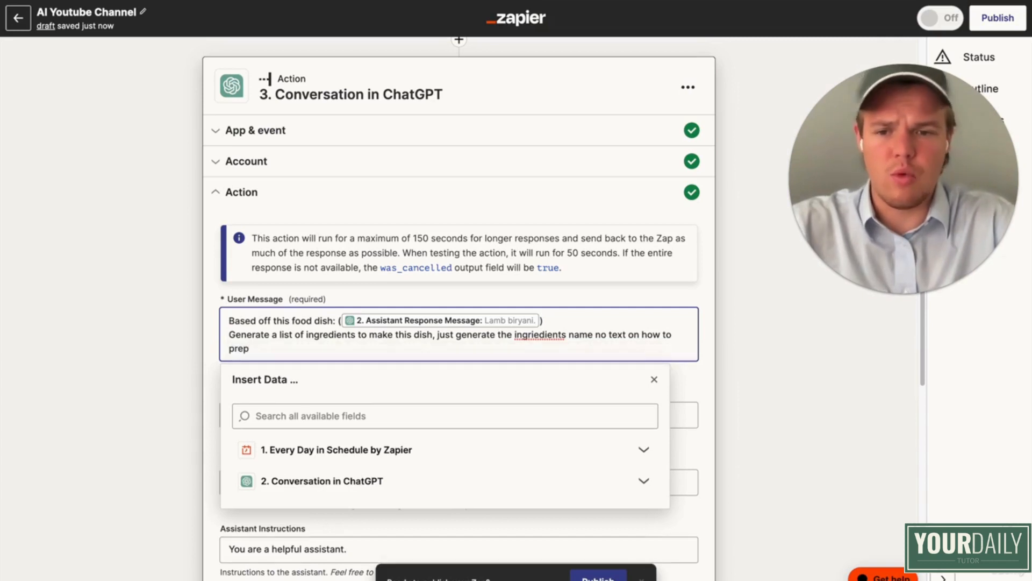
pyautogui.write('are')
pyautogui.press('BackSpace')
pyautogui.write('re')
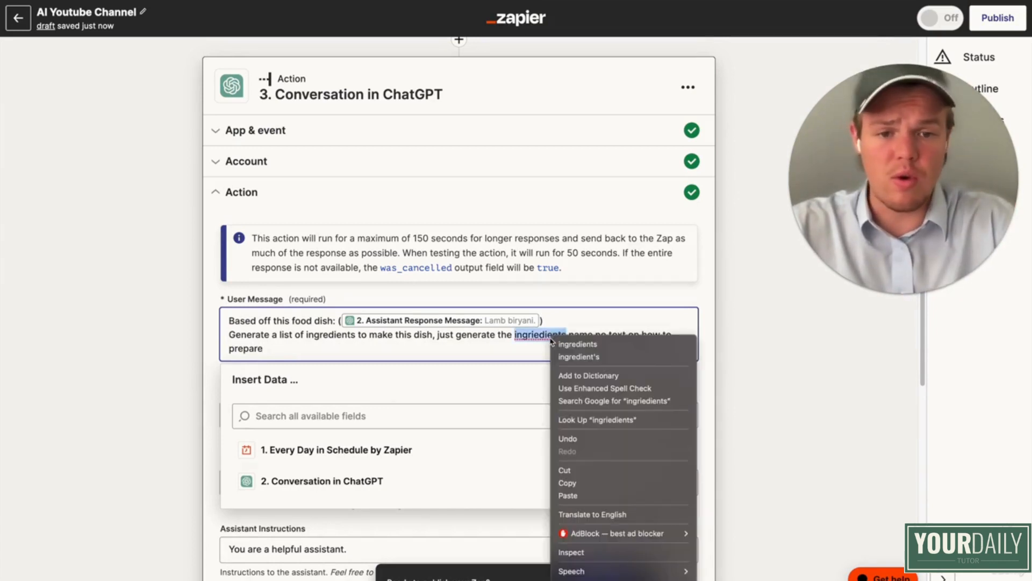
# - Correct the misspelled "ingredients" in the added instruction and finish the sentence with "it."
pyautogui.rightClick(554, 338)
pyautogui.click(560, 346)
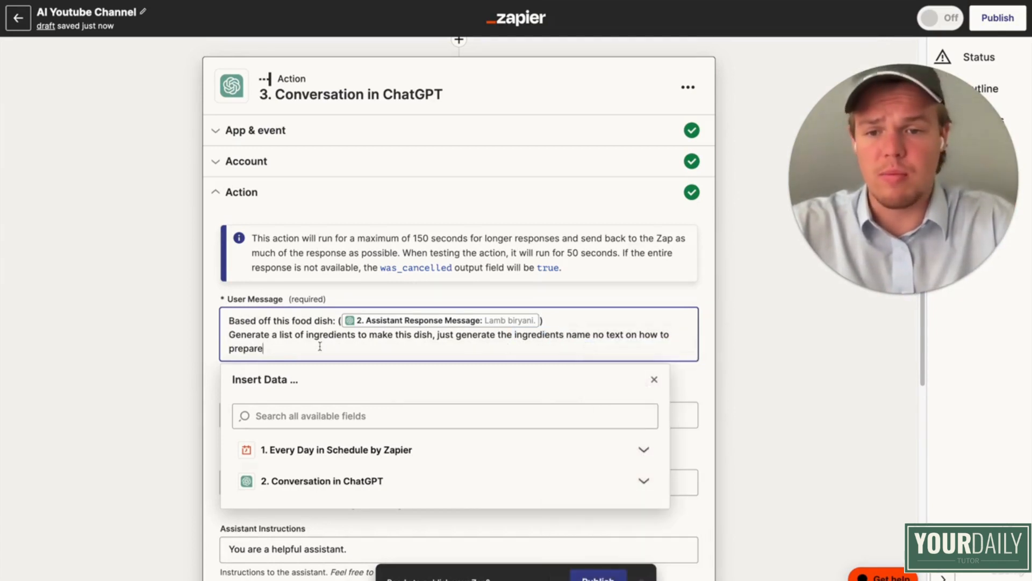
pyautogui.write('it.')
pyautogui.click(47, 341)
# - Change step 3's memory key to "foodrecipe2"
pyautogui.scroll(-7, 115, 380)
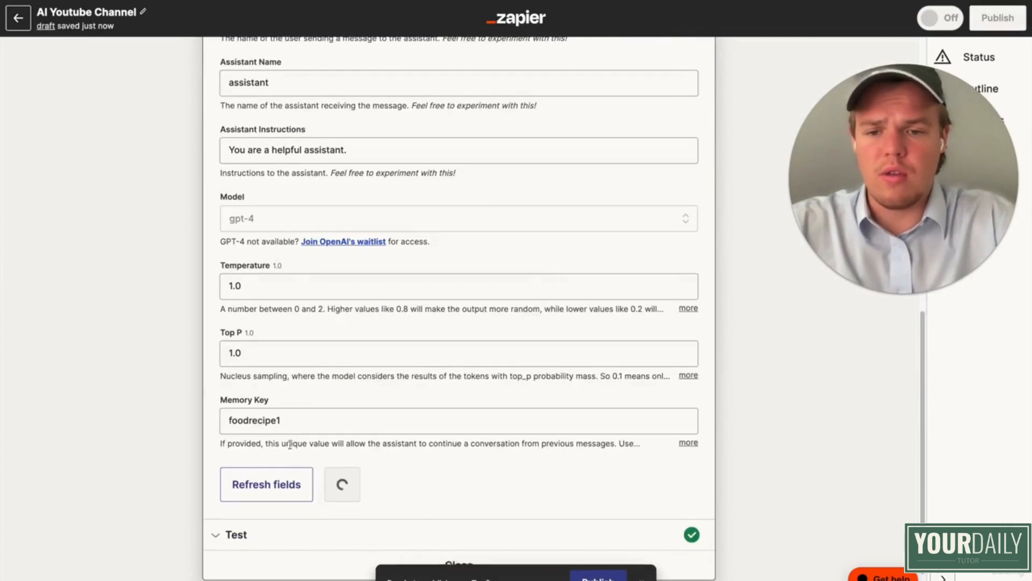
pyautogui.click(281, 420)
pyautogui.press('BackSpace')
pyautogui.write('2')
pyautogui.click(172, 417)
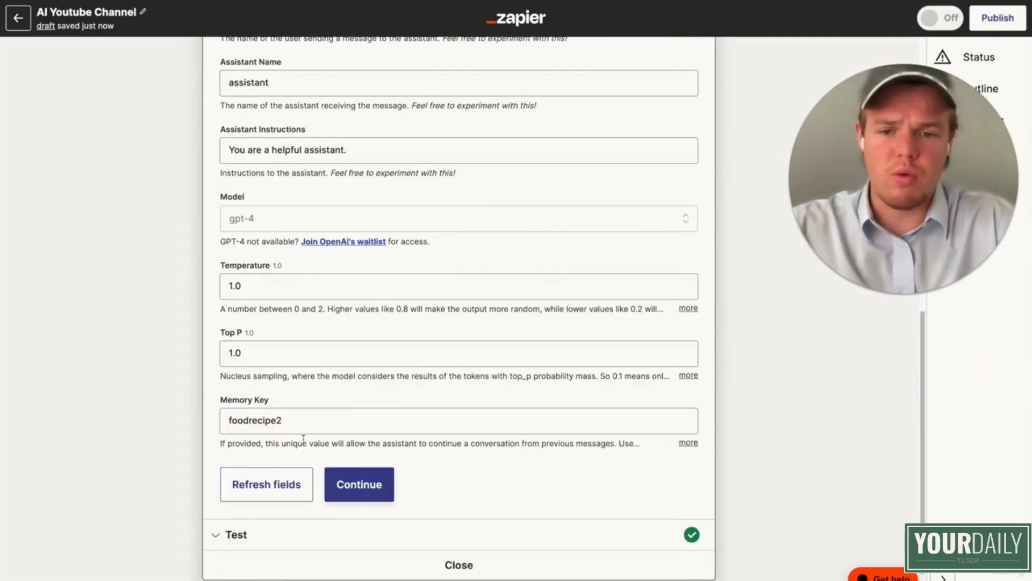
# - Run step 3's test again and look through the ingredients and whole spices in the sample response
pyautogui.click(364, 480)
pyautogui.click(268, 467)
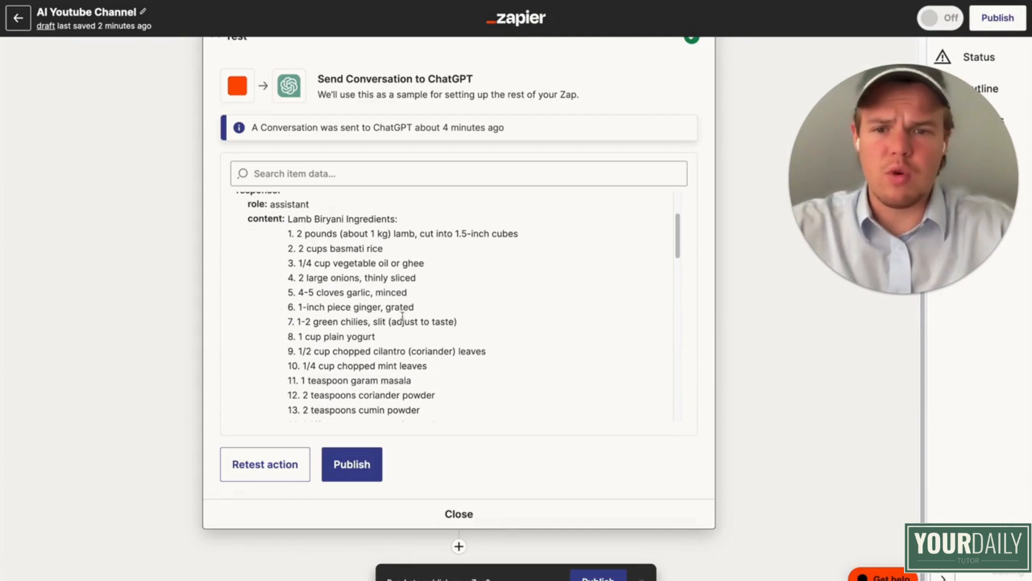
pyautogui.scroll(1, 402, 316)
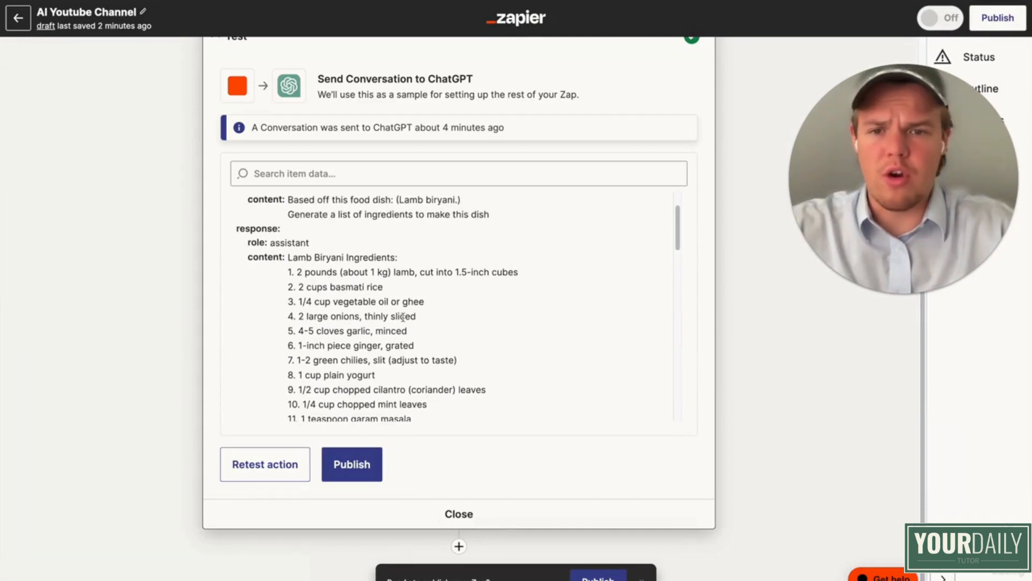
pyautogui.scroll(-5, 403, 318)
pyautogui.scroll(-1, 404, 322)
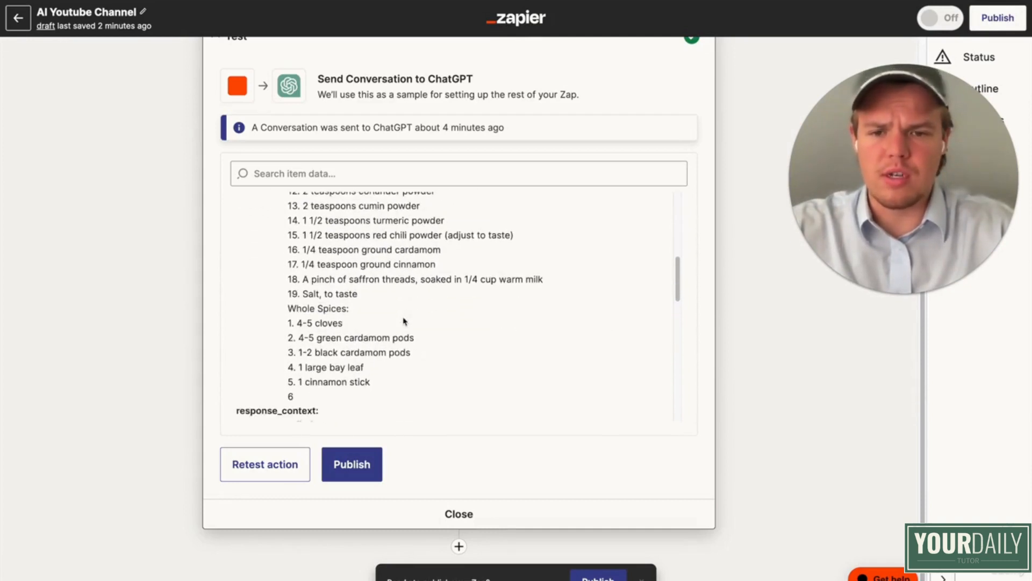
pyautogui.scroll(4, 404, 321)
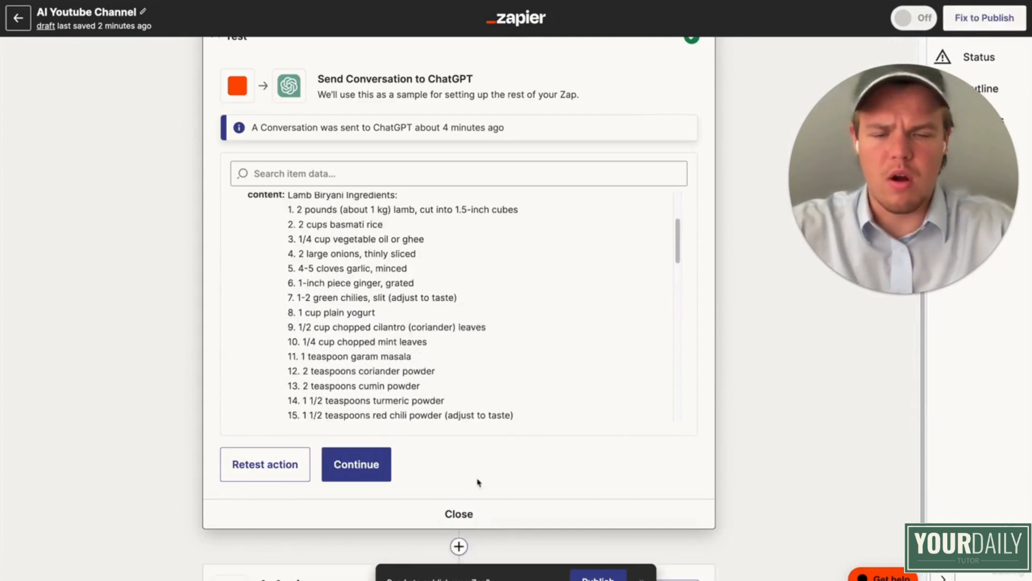
# - Duplicate the step 3 ChatGPT conversation action directly below it and delete the empty action step
pyautogui.click(459, 546)
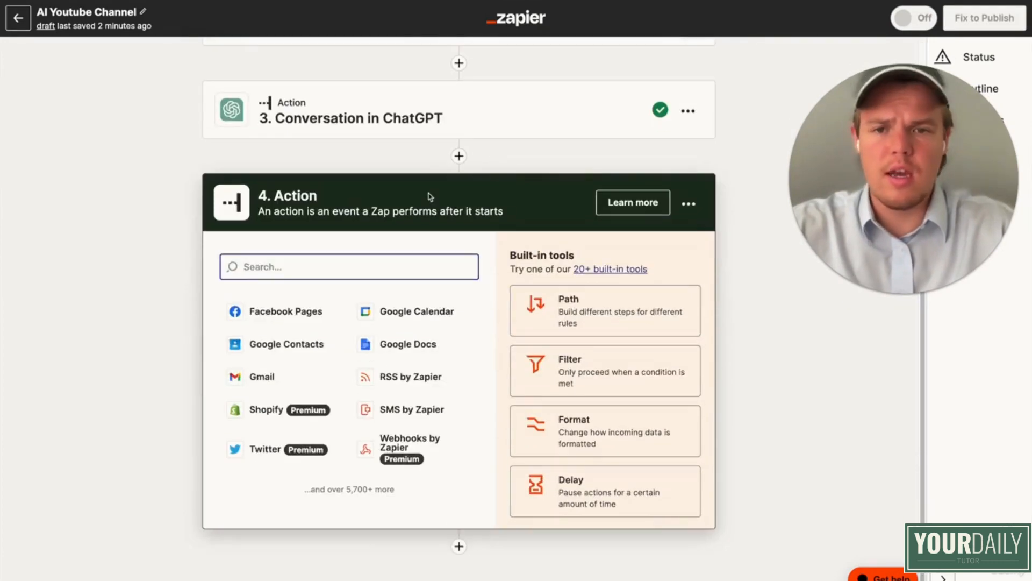
pyautogui.click(690, 111)
pyautogui.click(668, 171)
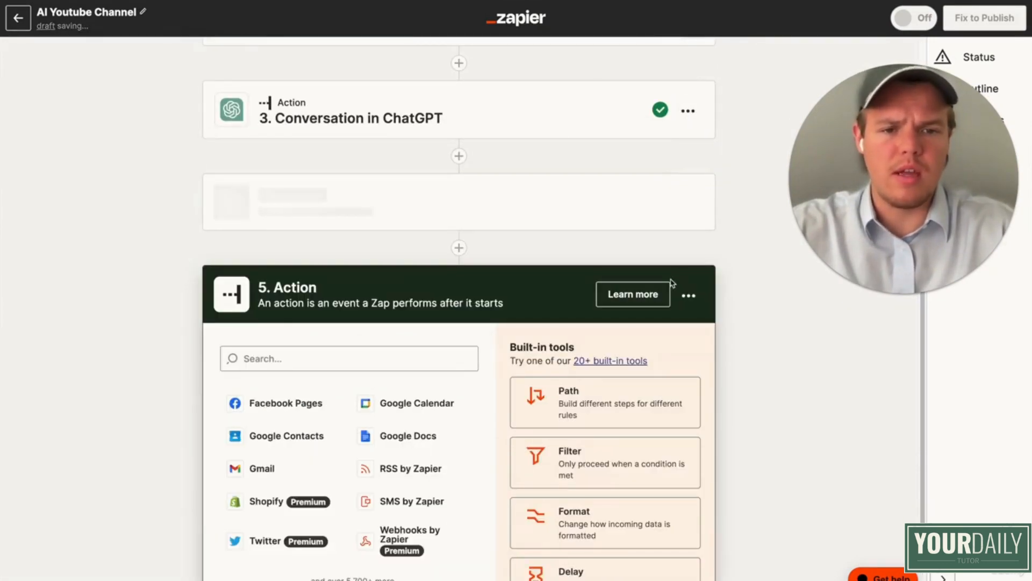
pyautogui.click(689, 296)
pyautogui.click(649, 455)
pyautogui.click(650, 456)
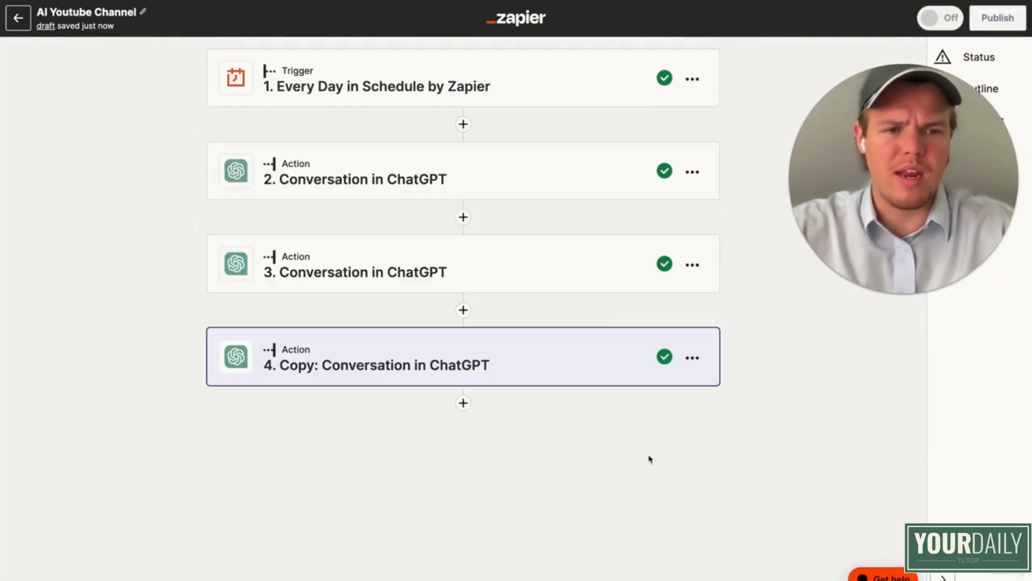
# - In the copied step 4's user message, replace the ingredient-list instruction with "Generate how to cook it"
pyautogui.click(508, 337)
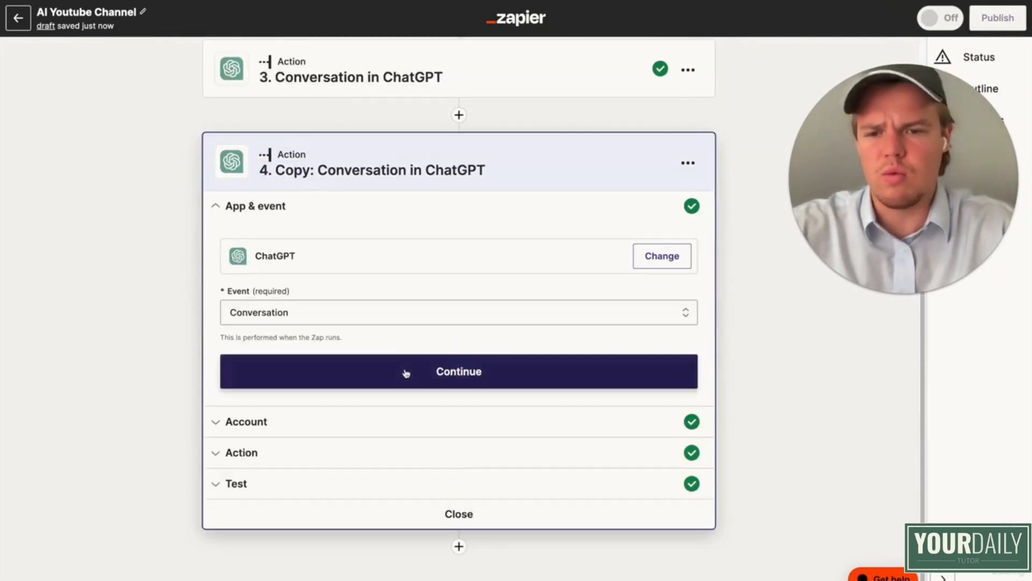
pyautogui.click(405, 371)
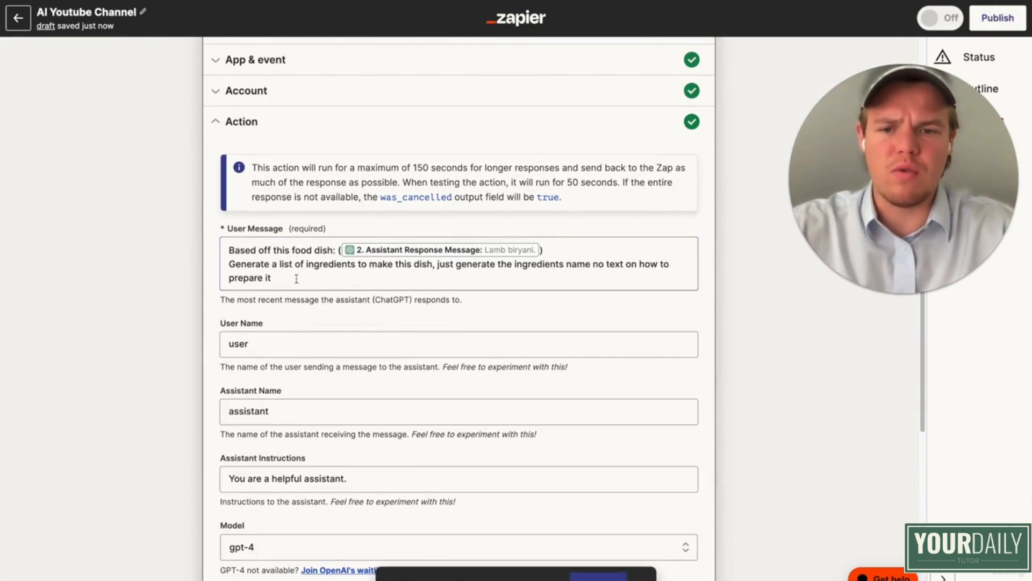
pyautogui.moveTo(298, 277); pyautogui.dragTo(274, 270)
pyautogui.write('how')
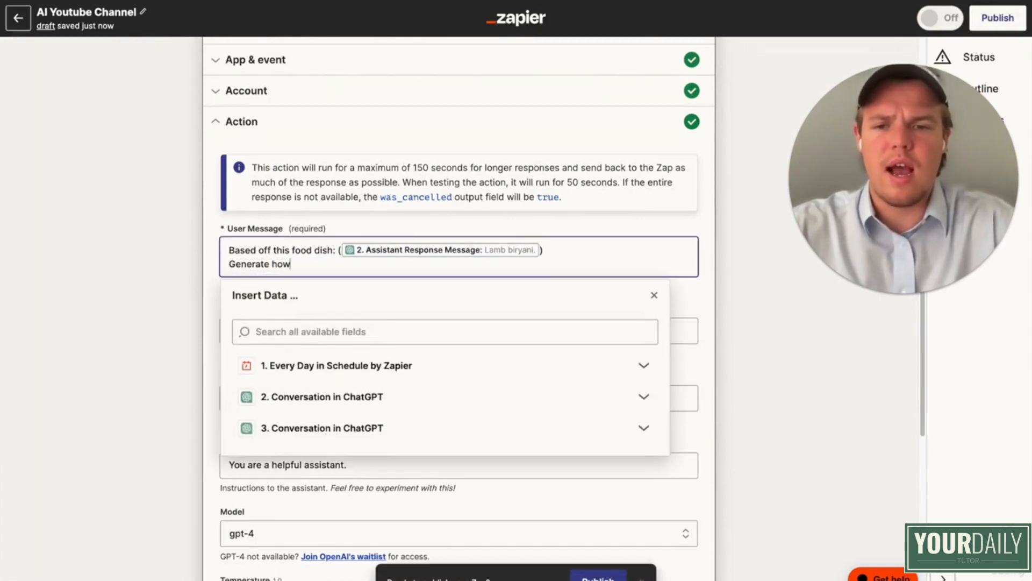
pyautogui.write(' to cook it')
pyautogui.click(124, 281)
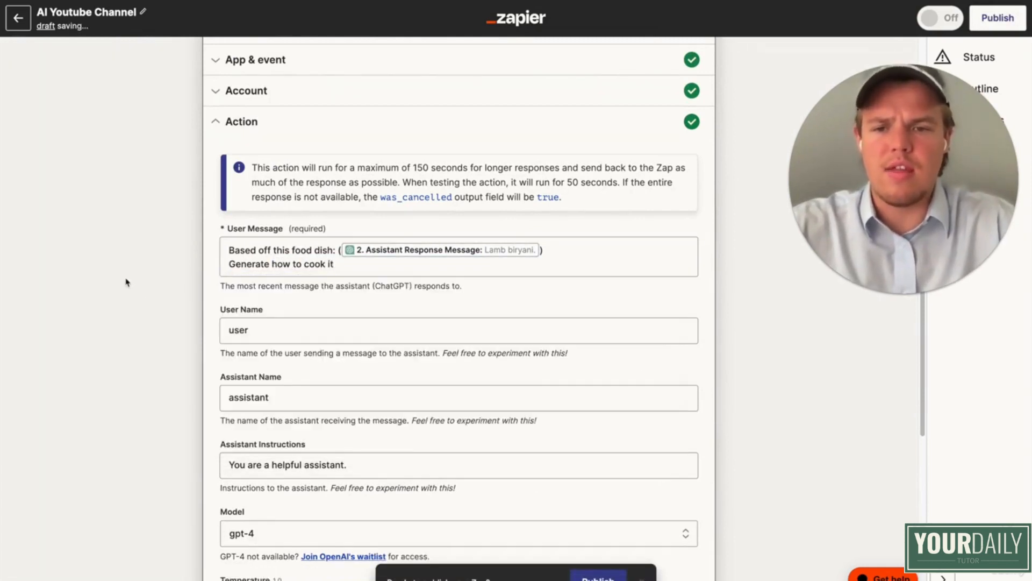
# - Change step 4's memory key to "foodcook" and run the action's test again
pyautogui.scroll(-3, 182, 322)
pyautogui.scroll(-3, 430, 412)
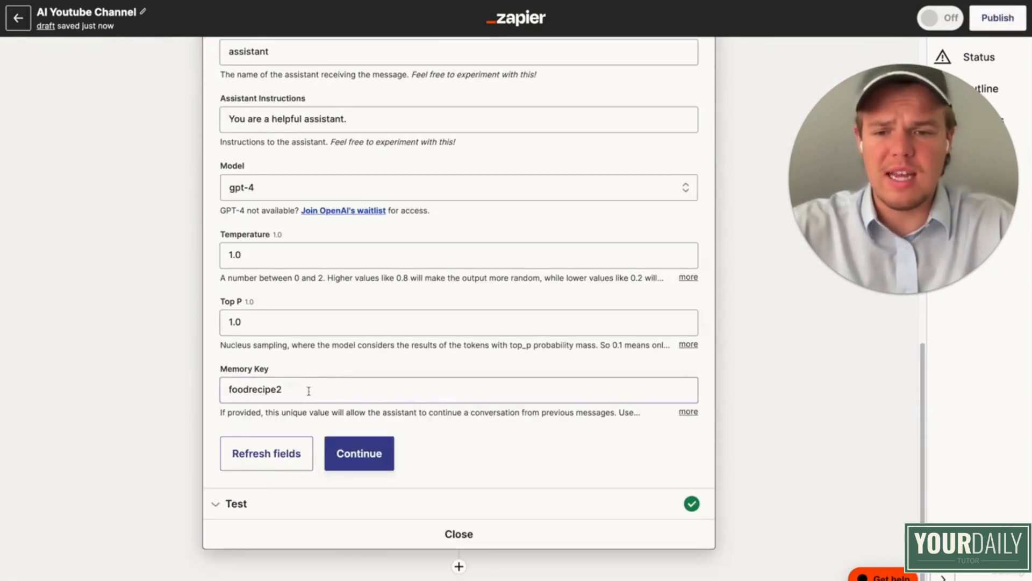
pyautogui.moveTo(307, 389); pyautogui.dragTo(260, 390)
pyautogui.press('BackSpace')
pyautogui.press('BackSpace')
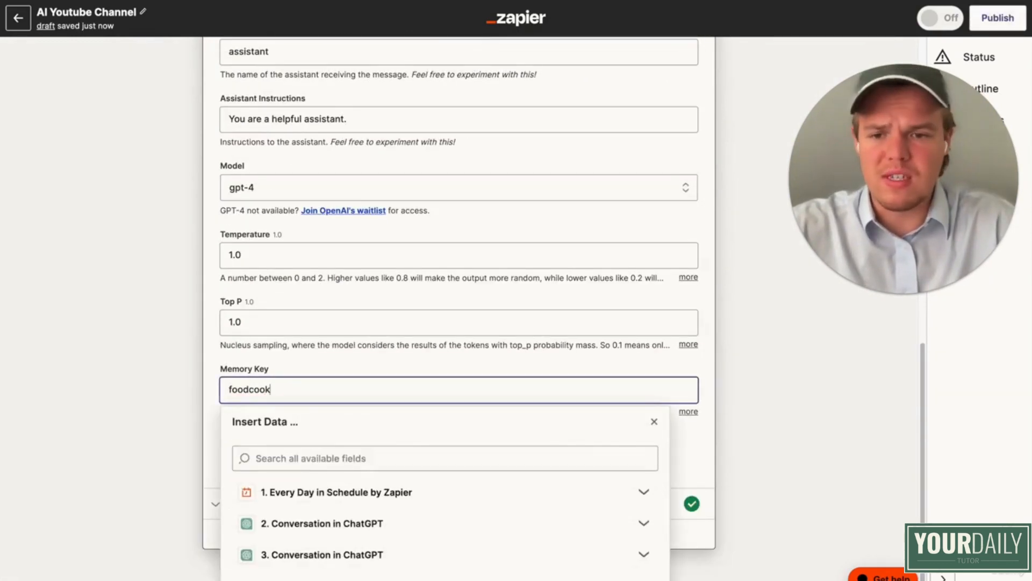
pyautogui.click(152, 420)
pyautogui.scroll(-1, 152, 419)
pyautogui.click(349, 433)
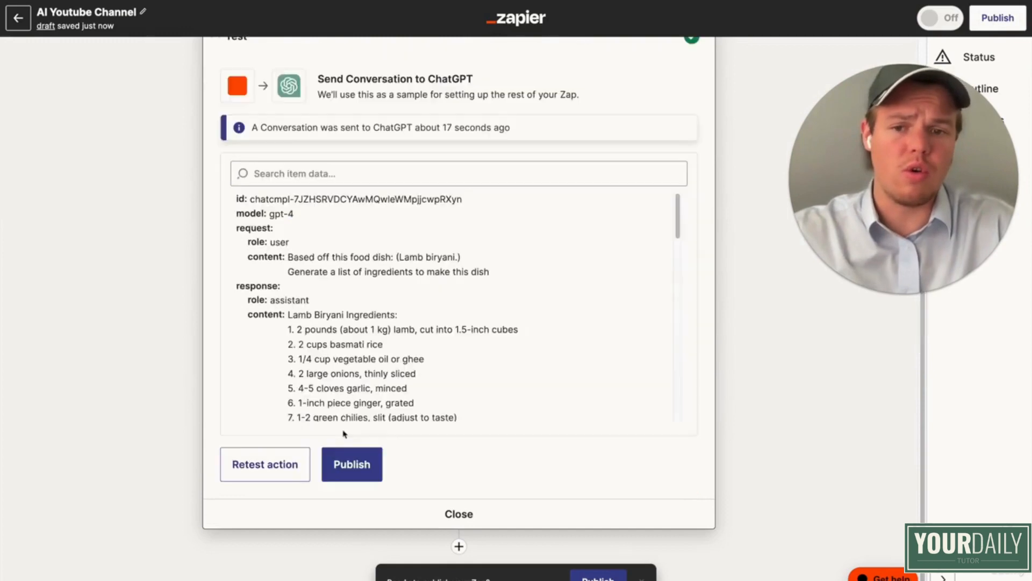
pyautogui.click(293, 465)
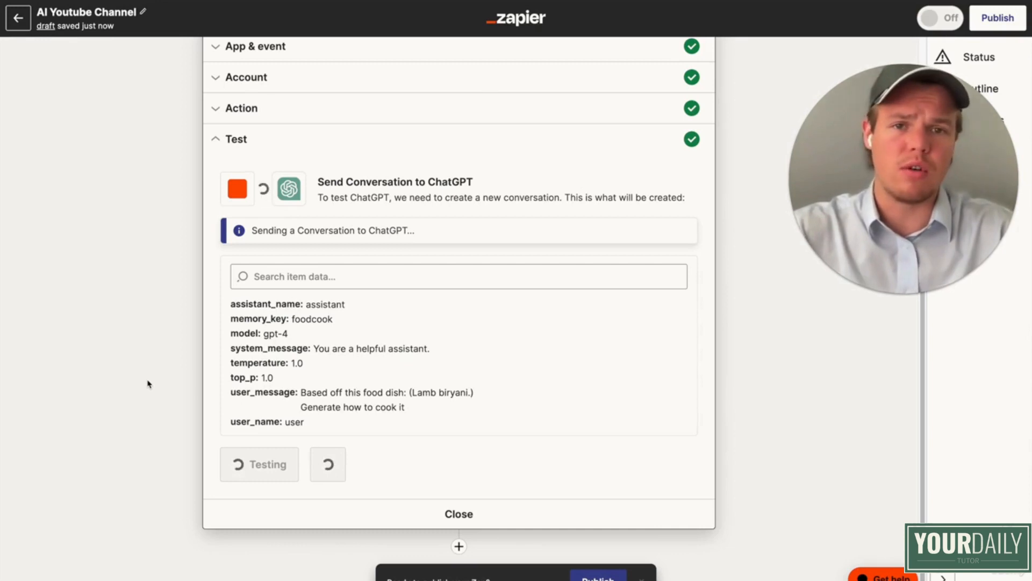
# - Review step 4's user message with its parameters, its memory key, and the cooking instructions in the test response
pyautogui.scroll(3, 342, 271)
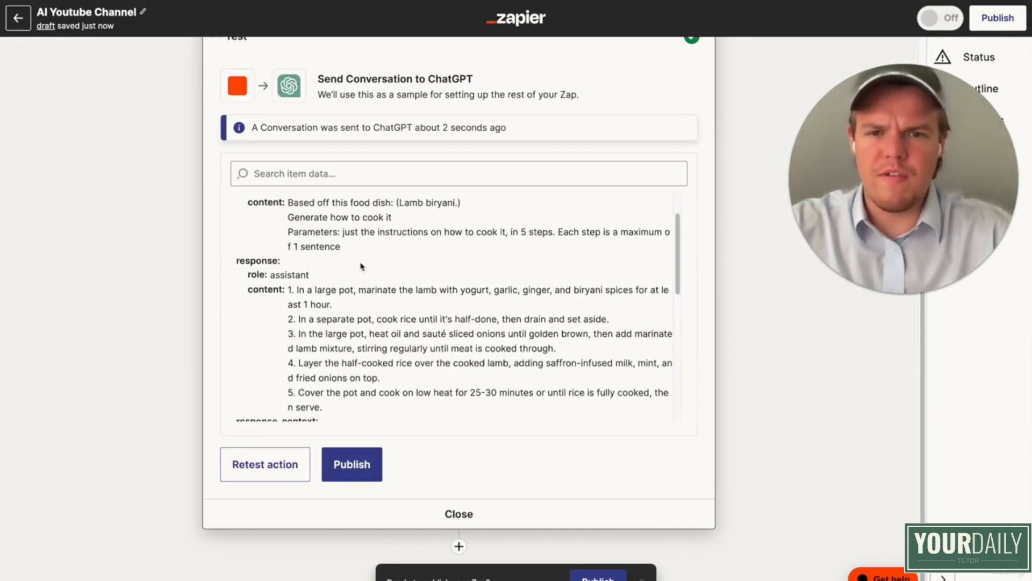
pyautogui.scroll(2, 403, 138)
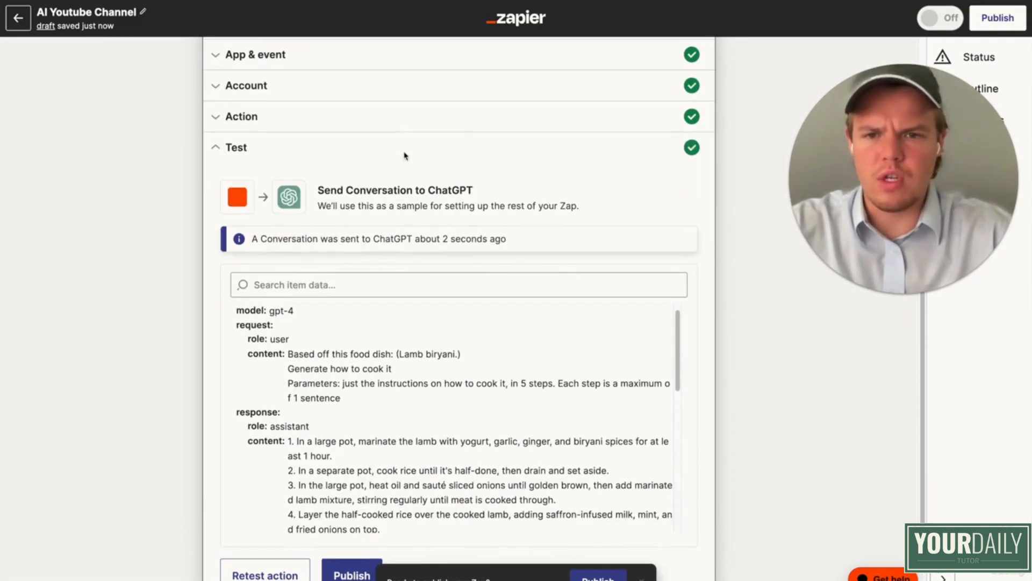
pyautogui.click(381, 132)
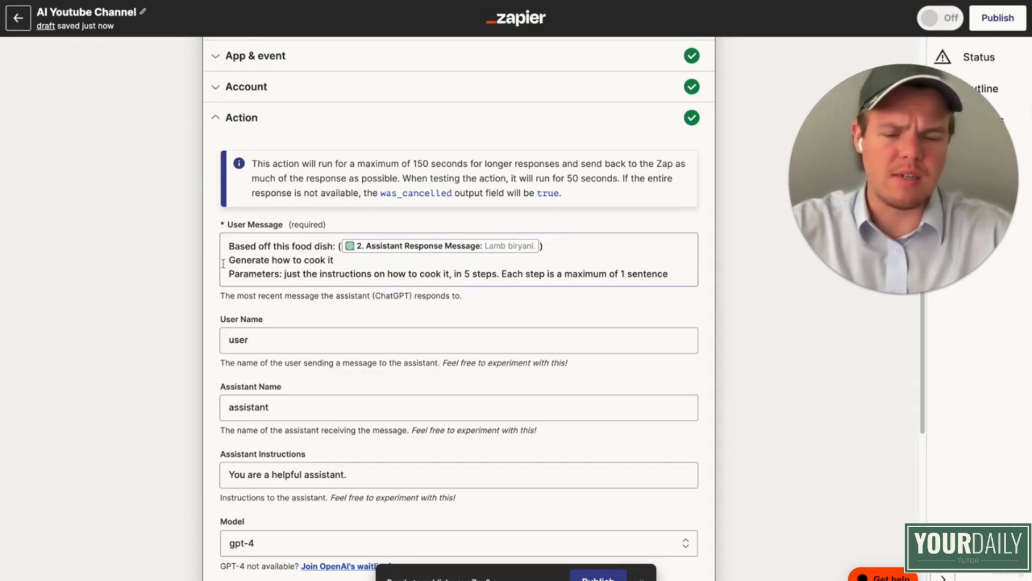
pyautogui.scroll(-7, 300, 352)
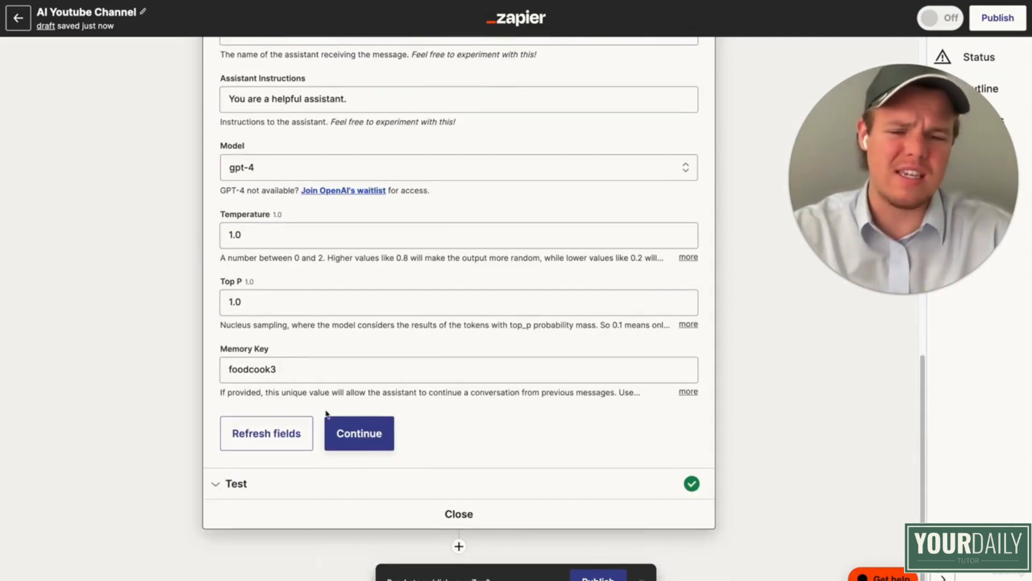
pyautogui.click(336, 433)
pyautogui.scroll(-3, 374, 387)
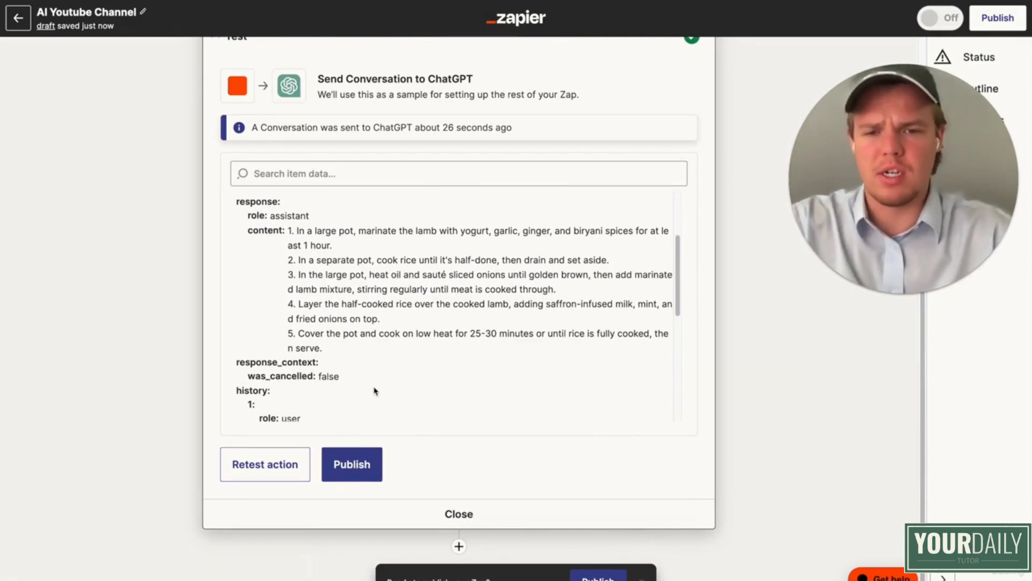
# - Add a fifth action after the copied ChatGPT step and choose Storage by Zapier as its app
pyautogui.click(460, 547)
pyautogui.write('s')
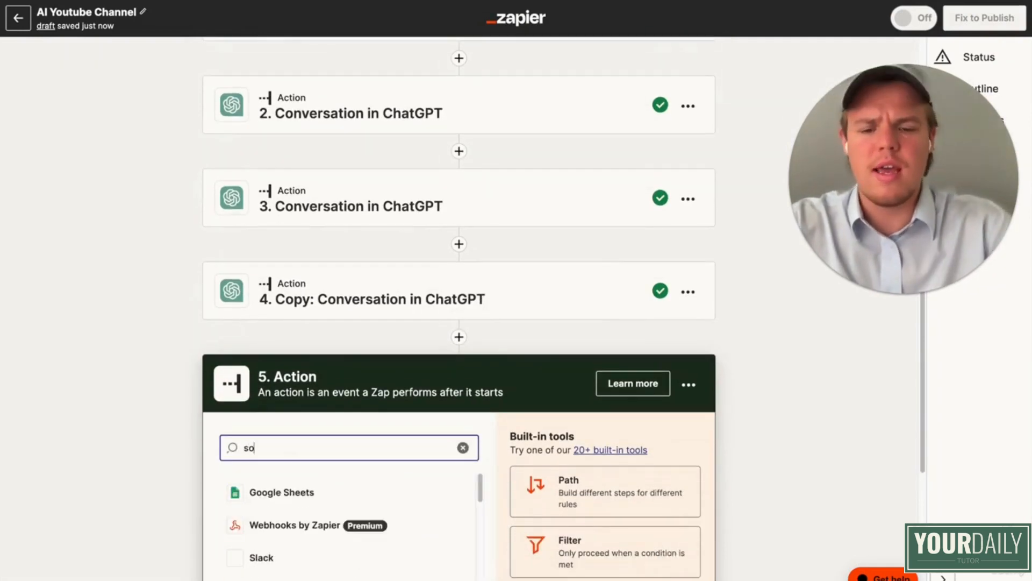
pyautogui.write('togra')
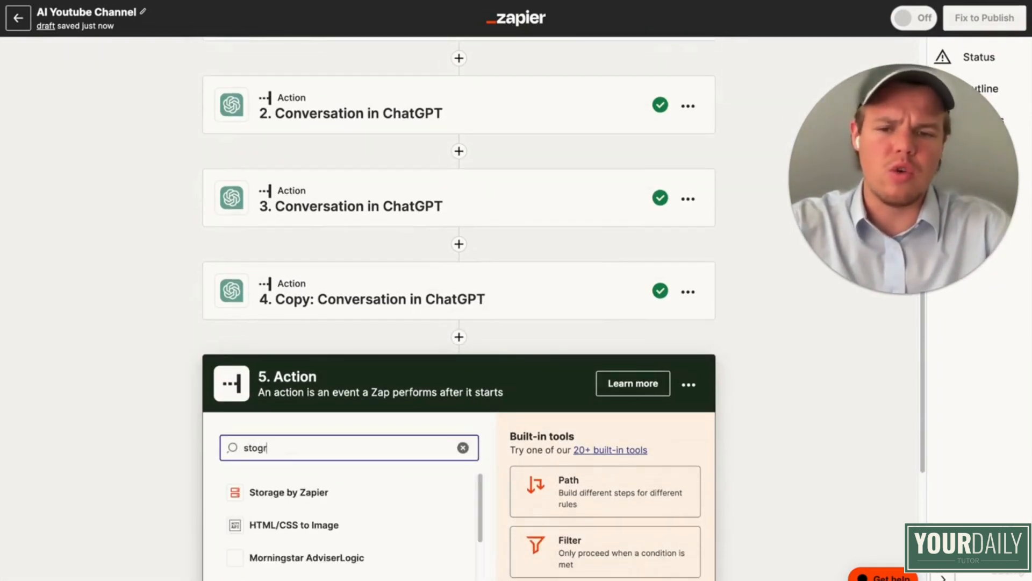
pyautogui.press('BackSpace')
pyautogui.press('BackSpace')
pyautogui.press('BackSpace')
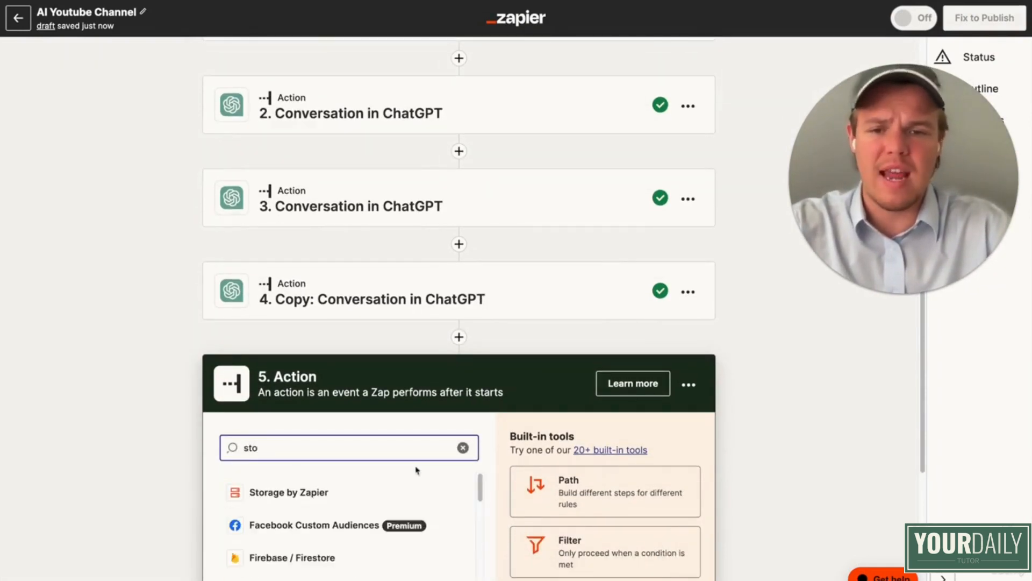
pyautogui.click(390, 489)
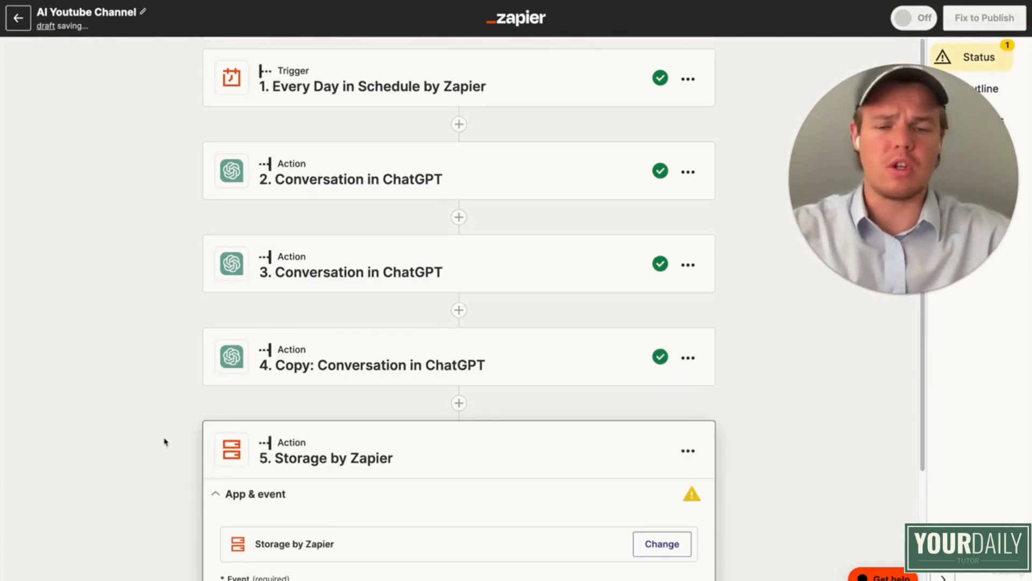
# - Choose Set Value as the storage action's event and continue with the connected Storage by Zapier account
pyautogui.click(311, 438)
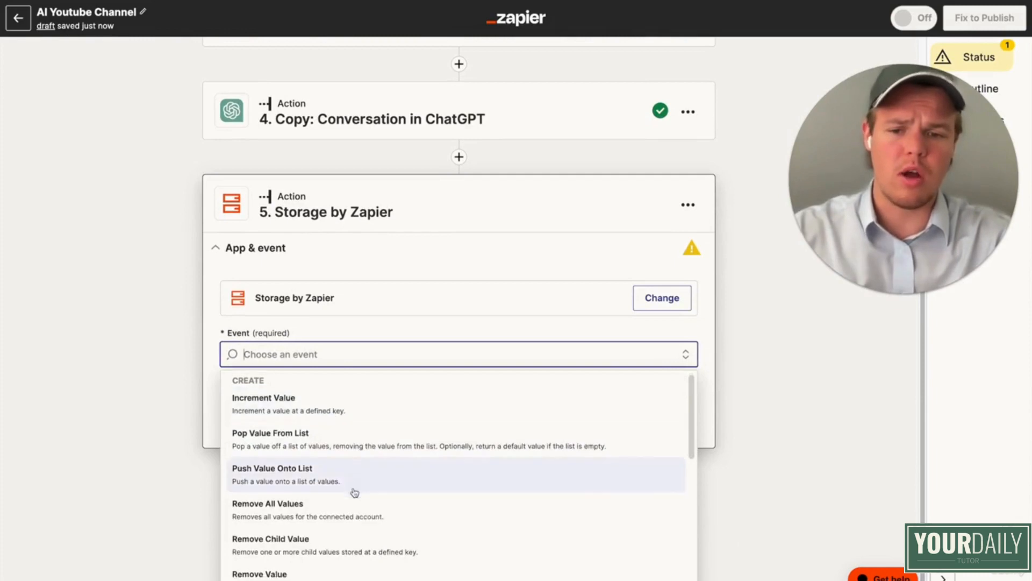
pyautogui.scroll(-2, 345, 536)
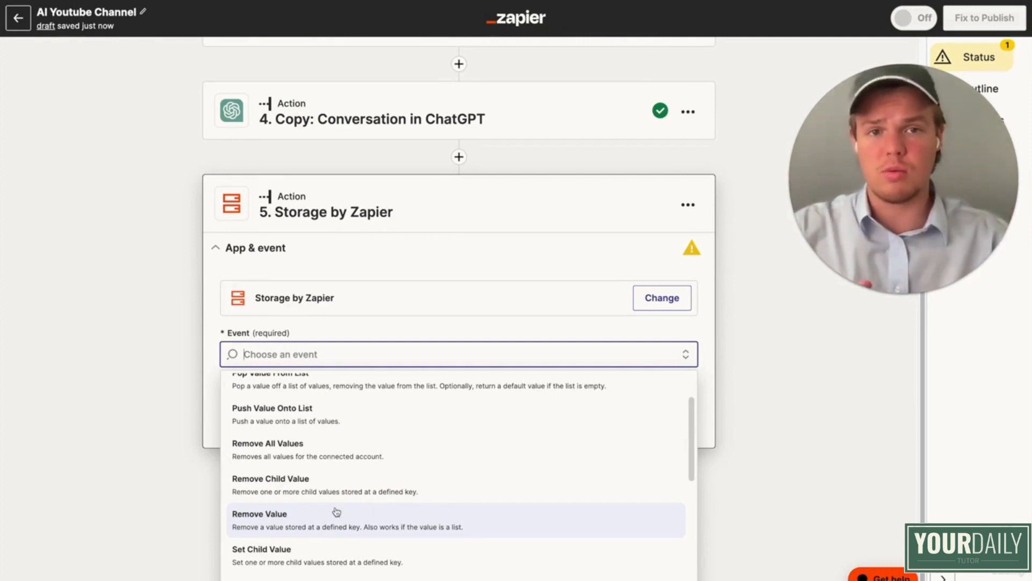
pyautogui.scroll(-2, 337, 512)
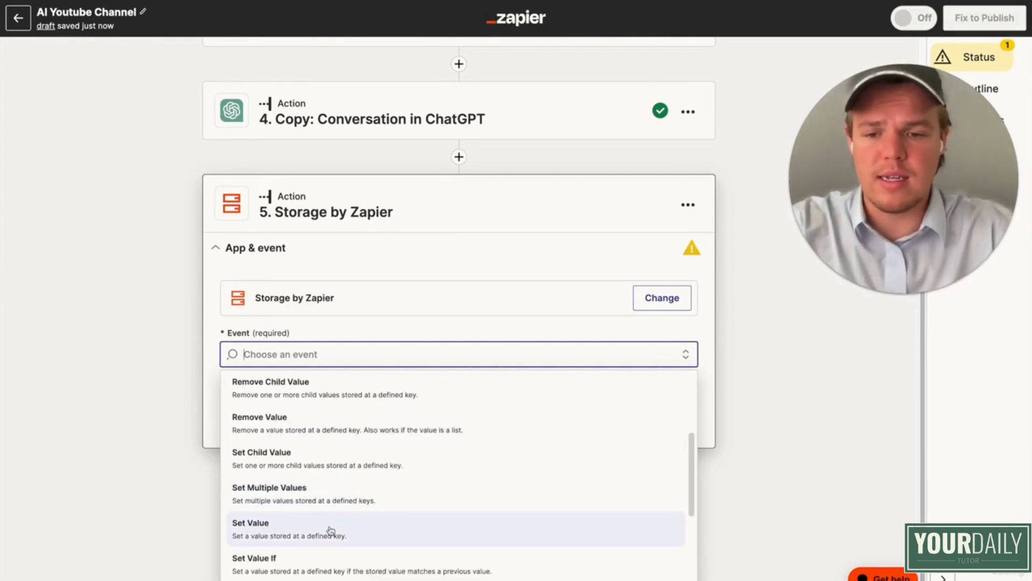
pyautogui.click(329, 530)
pyautogui.click(394, 435)
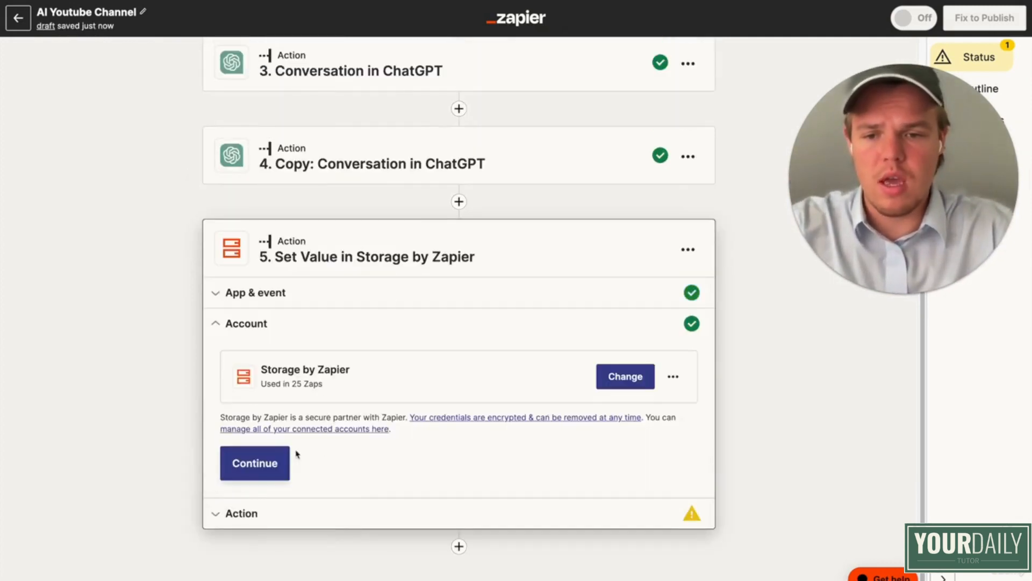
pyautogui.click(282, 459)
# - Set the storage action's key to "ingredients"
pyautogui.click(376, 412)
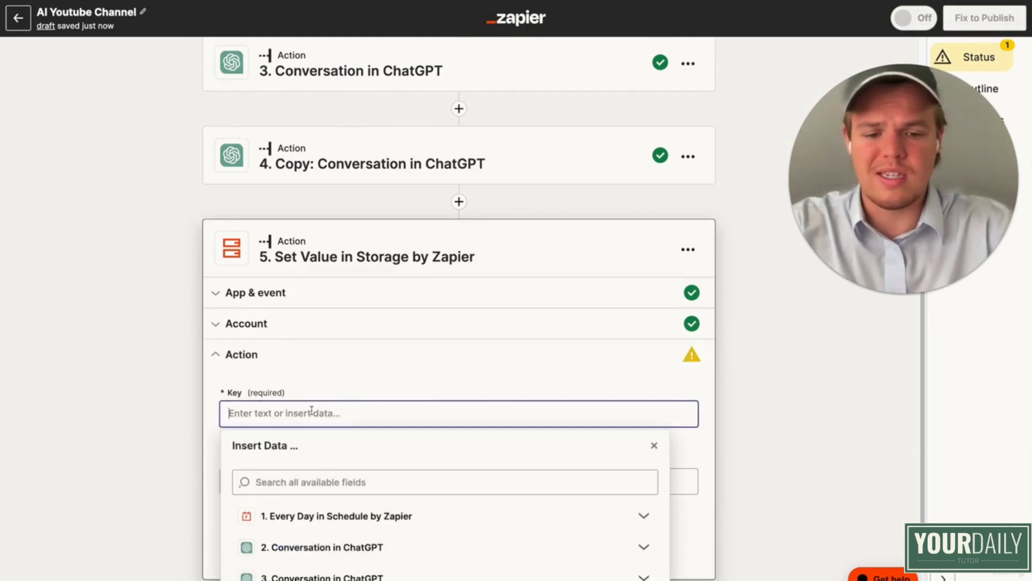
pyautogui.write('ingredient')
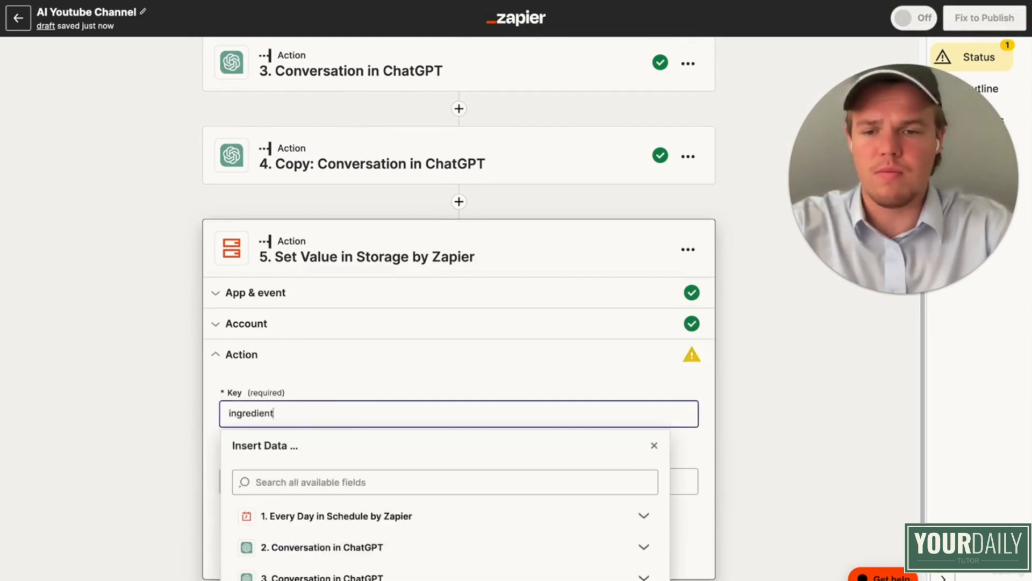
pyautogui.click(161, 380)
pyautogui.scroll(-1, 168, 380)
pyautogui.click(286, 430)
pyautogui.scroll(-1, 288, 428)
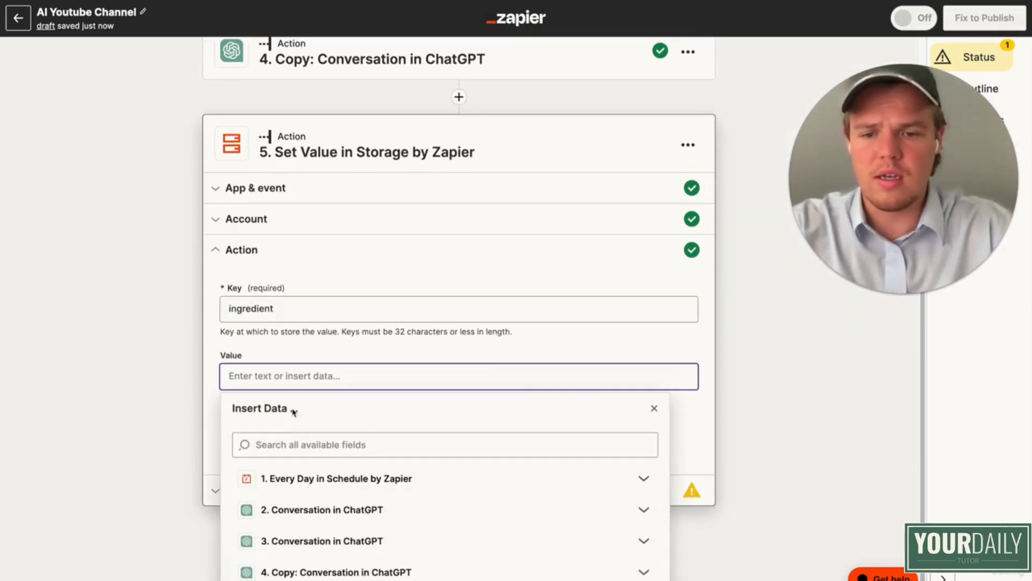
pyautogui.click(306, 313)
pyautogui.write('a')
pyautogui.press('BackSpace')
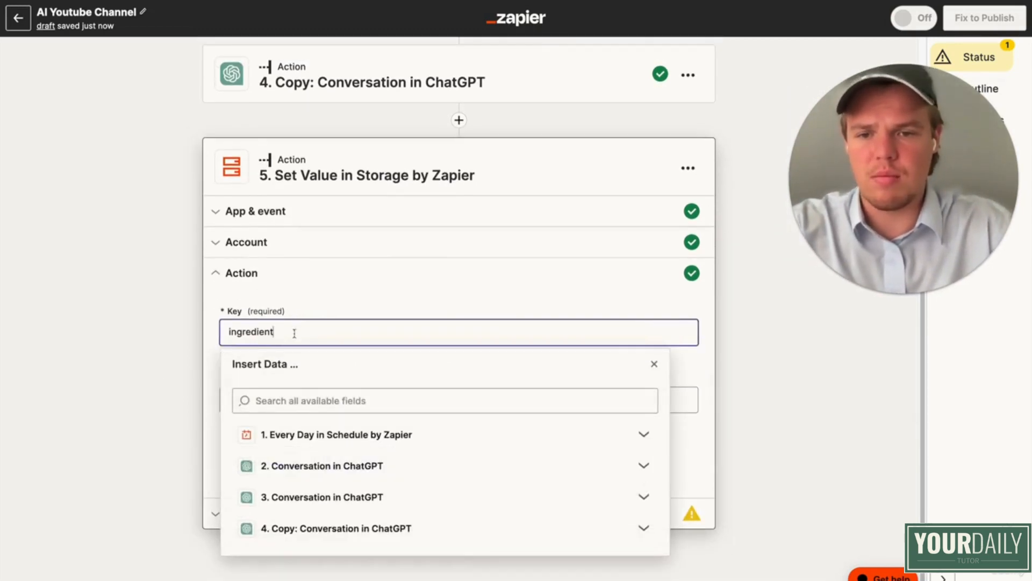
pyautogui.write('s')
pyautogui.click(150, 359)
# - Map the storage value to step 3's Assistant Response Message and continue to the test
pyautogui.click(301, 396)
pyautogui.scroll(-1, 352, 524)
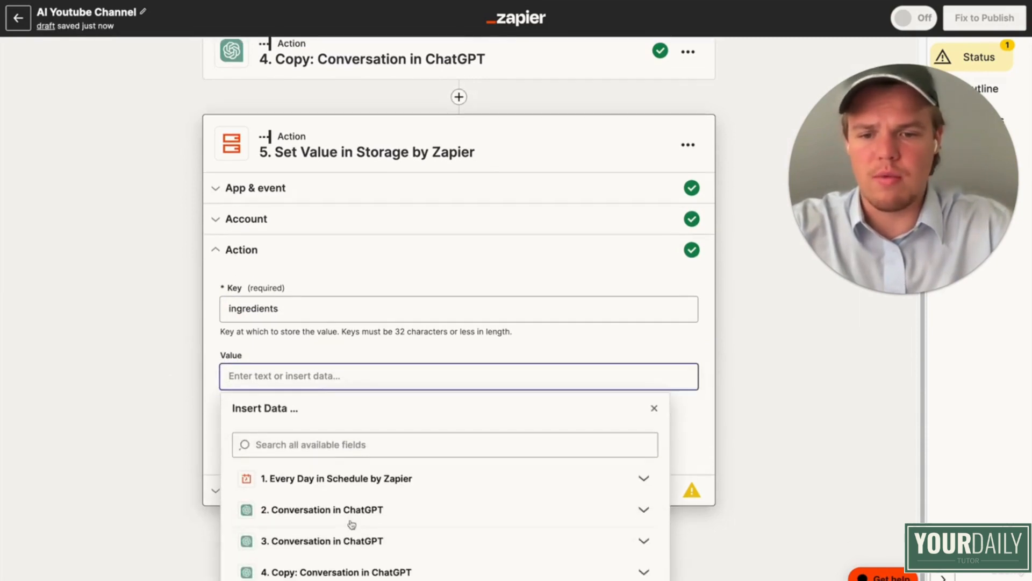
pyautogui.click(349, 539)
pyautogui.scroll(-3, 347, 532)
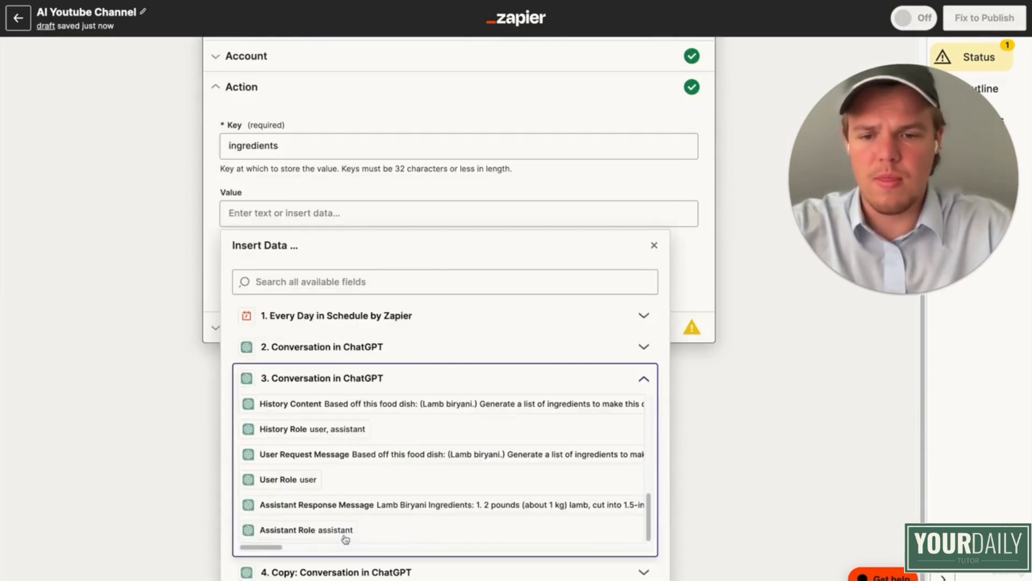
pyautogui.click(383, 505)
pyautogui.click(134, 418)
pyautogui.click(367, 463)
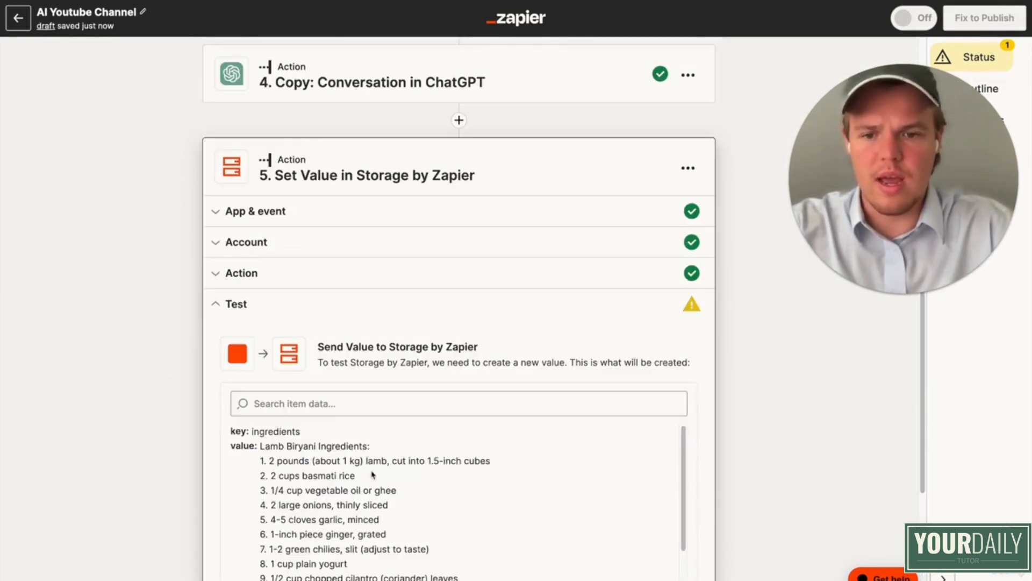
# - Test the Set Value action and look through the stored ingredients in the sample data
pyautogui.scroll(-3, 367, 484)
pyautogui.scroll(-4, 201, 457)
pyautogui.click(340, 494)
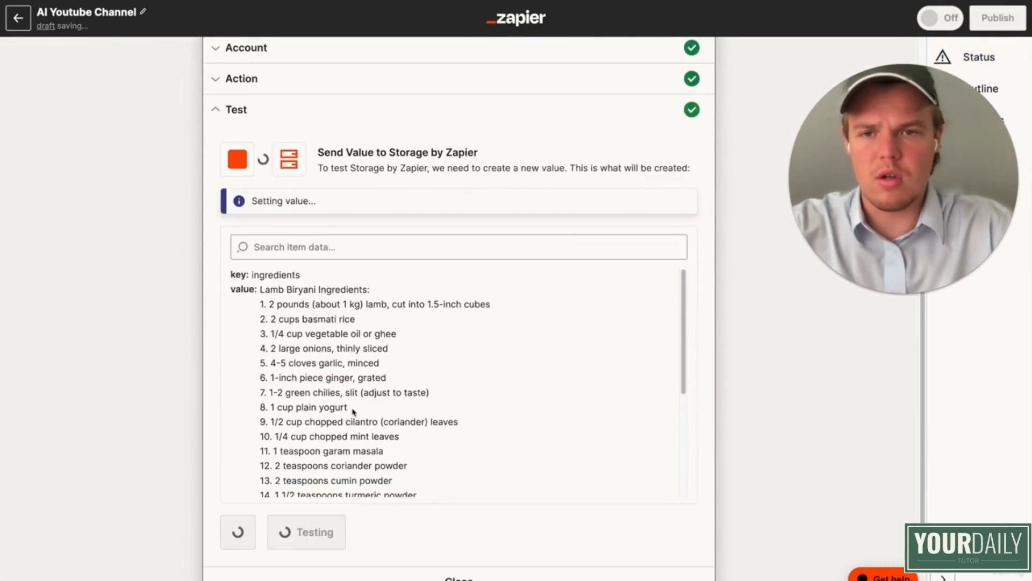
pyautogui.scroll(5, 355, 429)
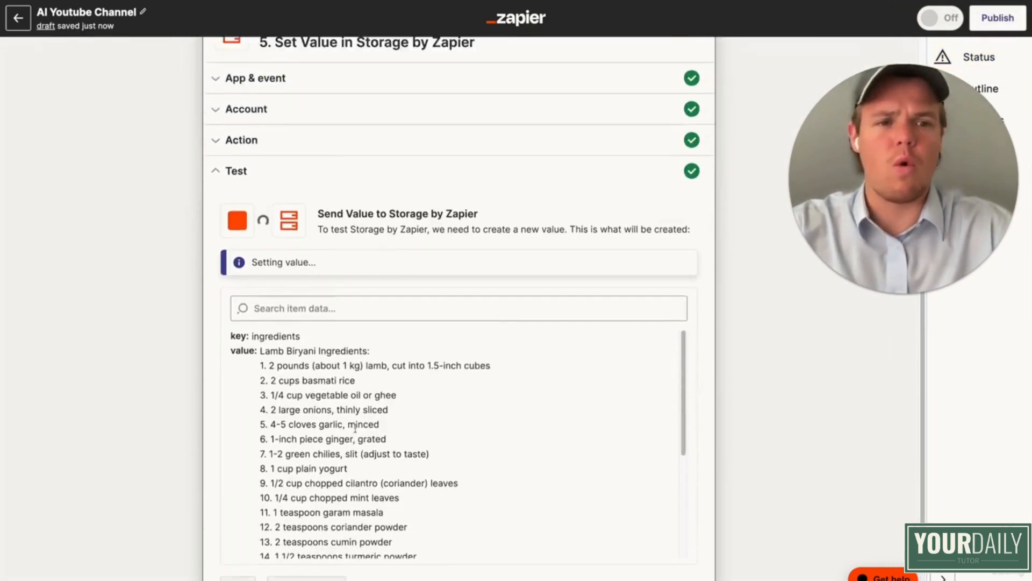
pyautogui.scroll(-5, 355, 429)
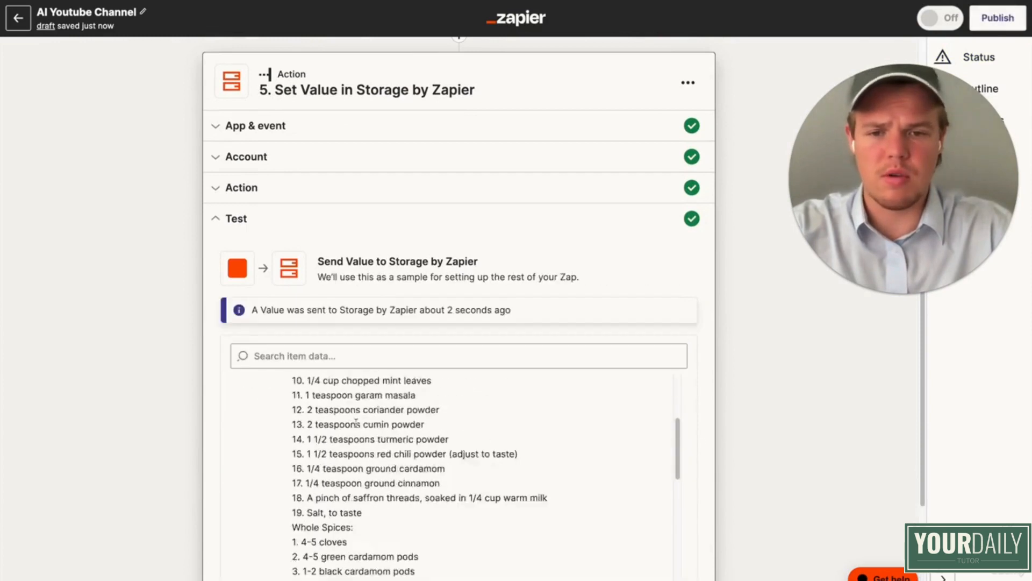
pyautogui.scroll(-5, 355, 428)
# - Add a second Storage by Zapier action as step 6 with the Set Value event and continue with the connected account
pyautogui.click(460, 545)
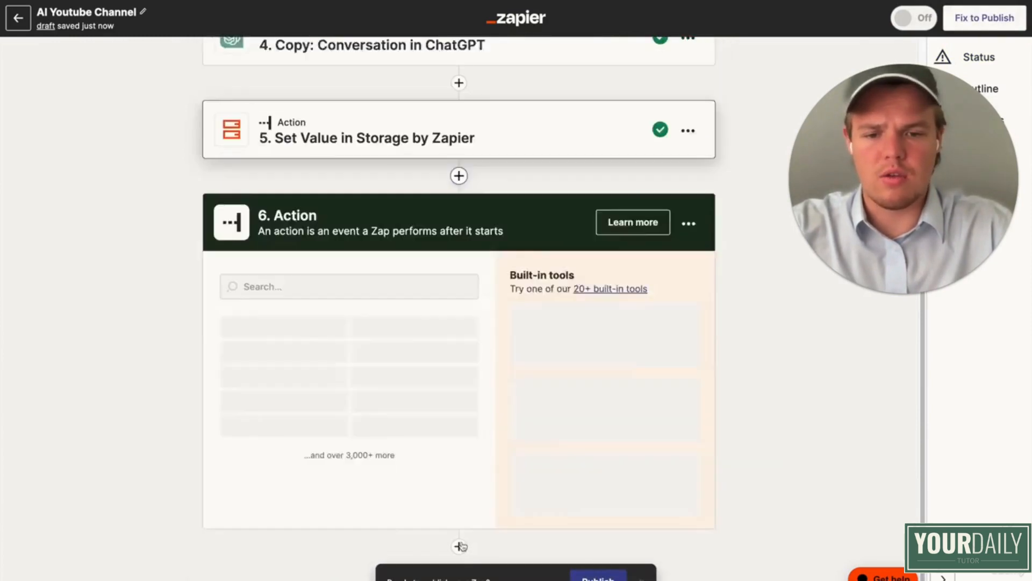
pyautogui.write('storag')
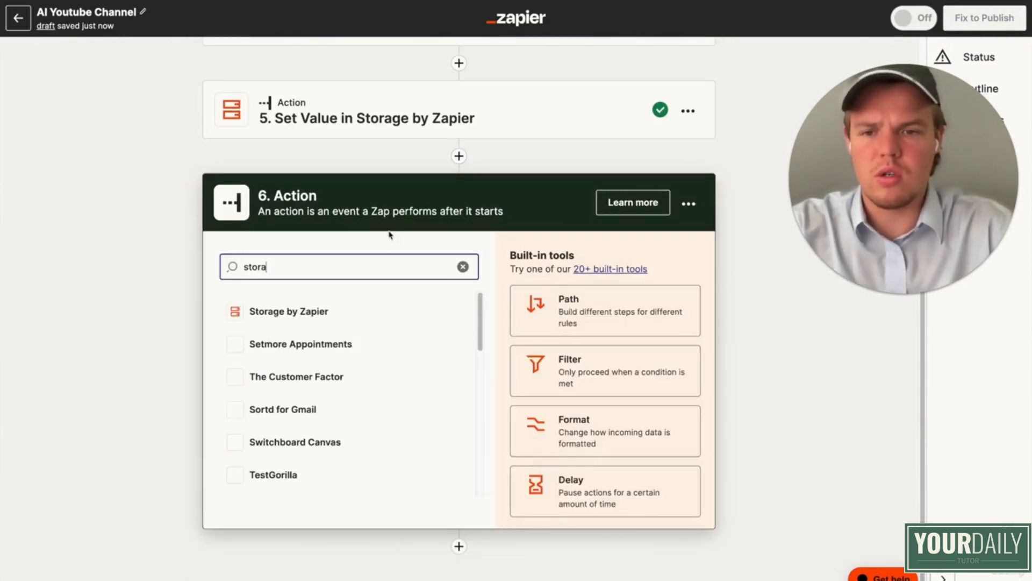
pyautogui.click(346, 308)
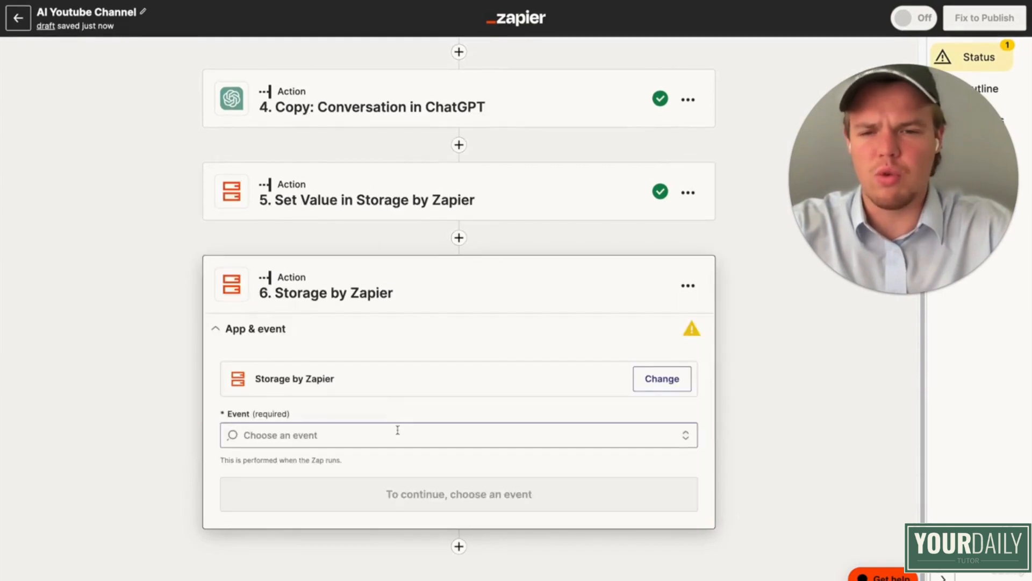
pyautogui.scroll(-4, 387, 415)
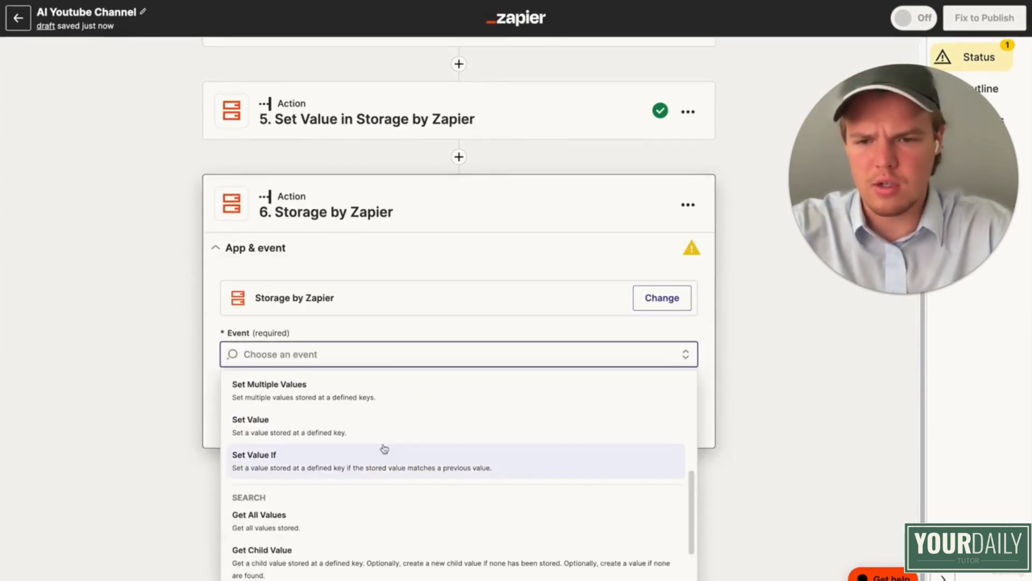
pyautogui.click(382, 425)
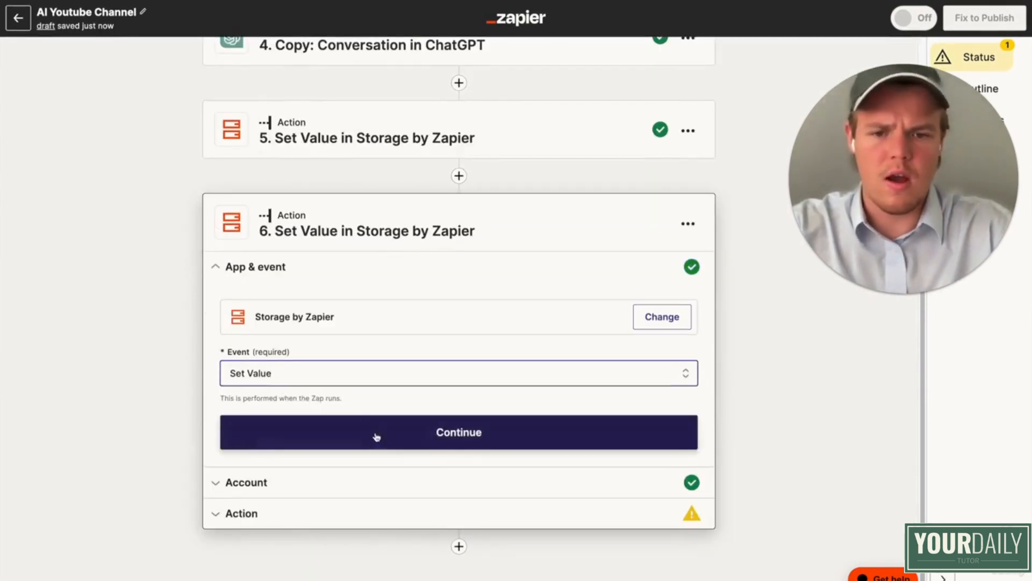
pyautogui.click(376, 436)
pyautogui.click(272, 463)
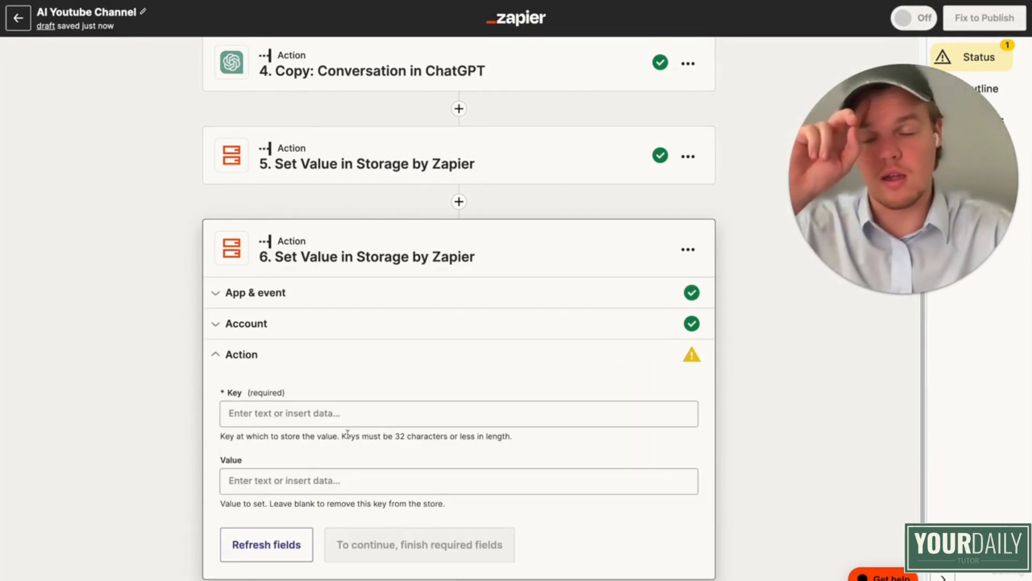
# - Set the key of the step 6 storage action to "instructions"
pyautogui.scroll(-1, 347, 430)
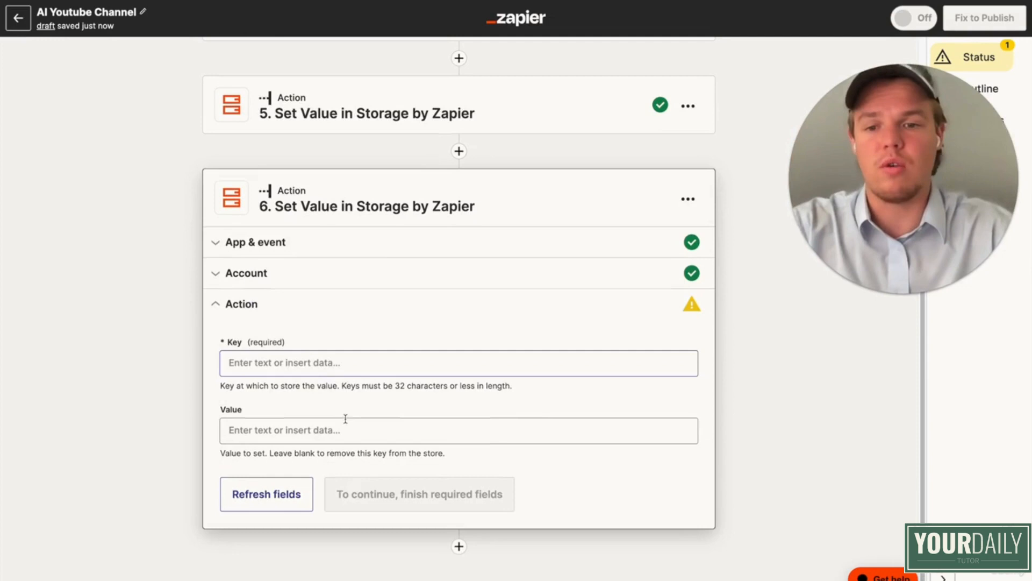
pyautogui.click(325, 363)
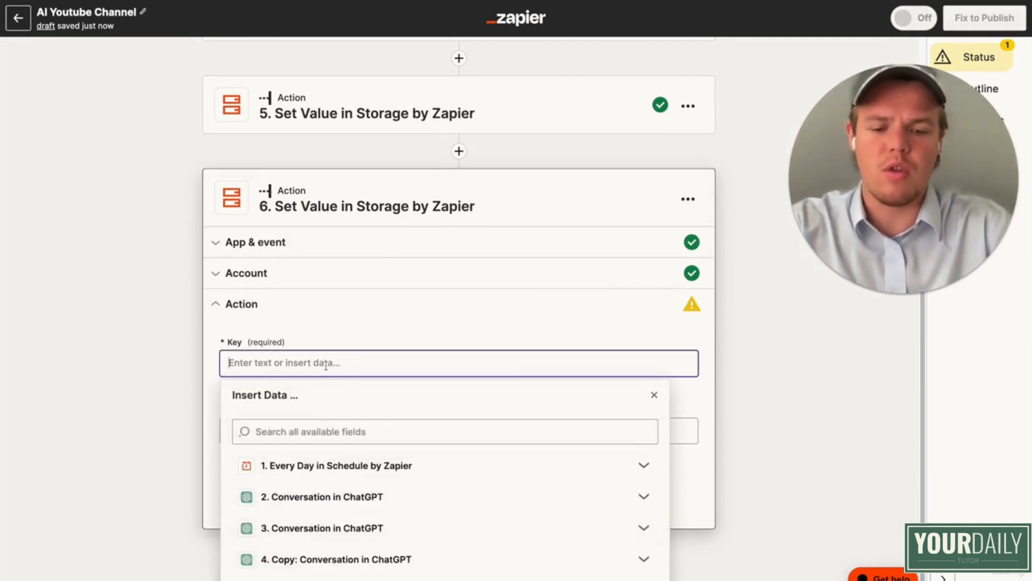
pyautogui.write('instructuons')
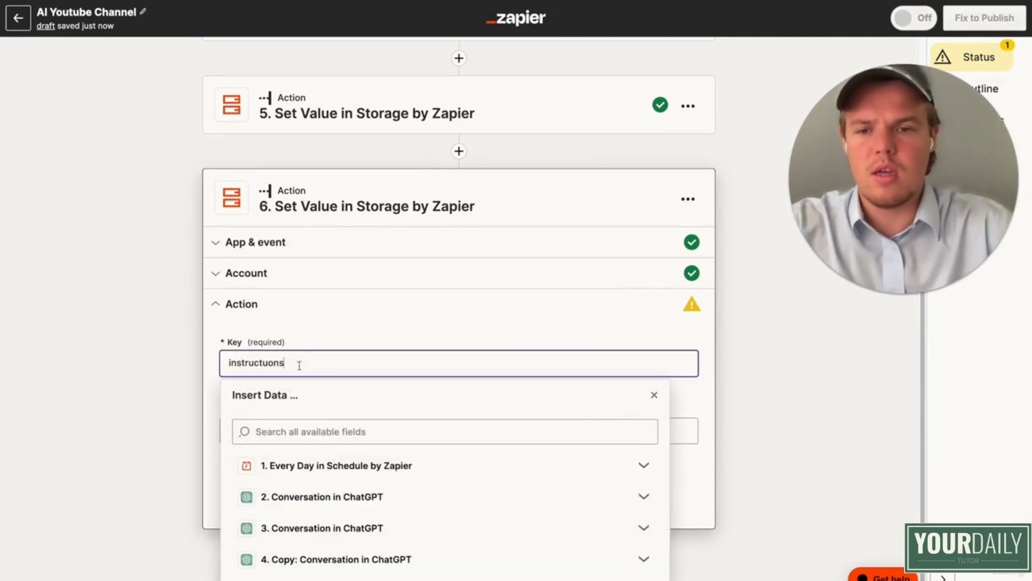
pyautogui.press('BackSpace')
pyautogui.press('BackSpace')
pyautogui.press('BackSpace')
pyautogui.press('BackSpace')
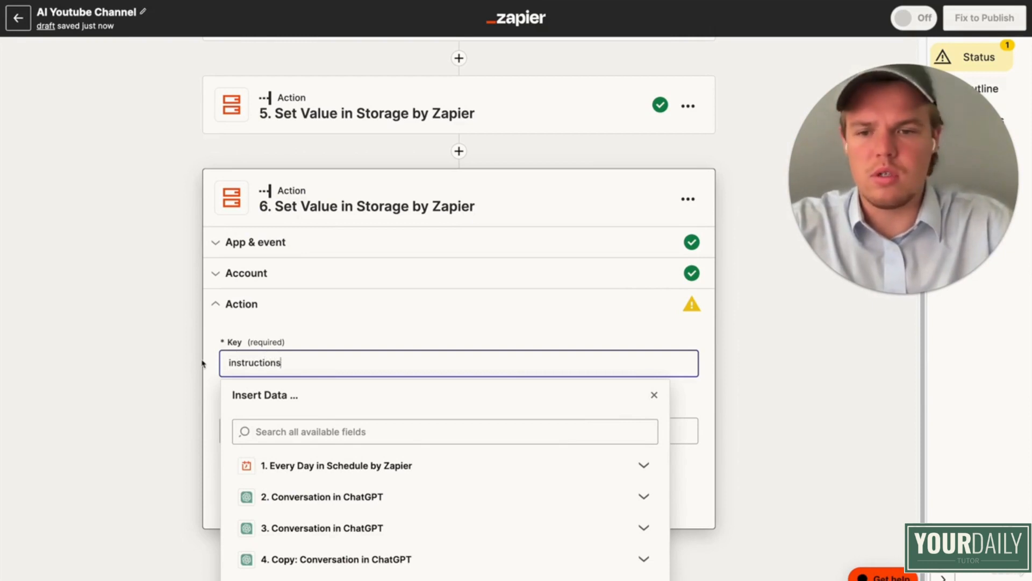
pyautogui.click(203, 364)
# - Map the step 6 storage value to step 4's Assistant Response Message and test the action
pyautogui.click(269, 429)
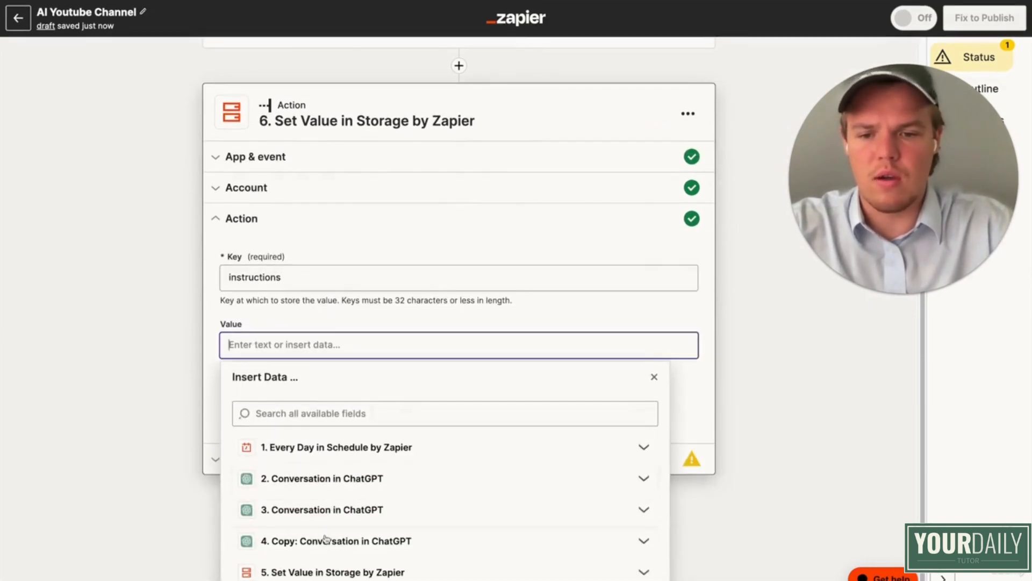
pyautogui.click(325, 537)
pyautogui.scroll(-5, 334, 516)
pyautogui.click(357, 505)
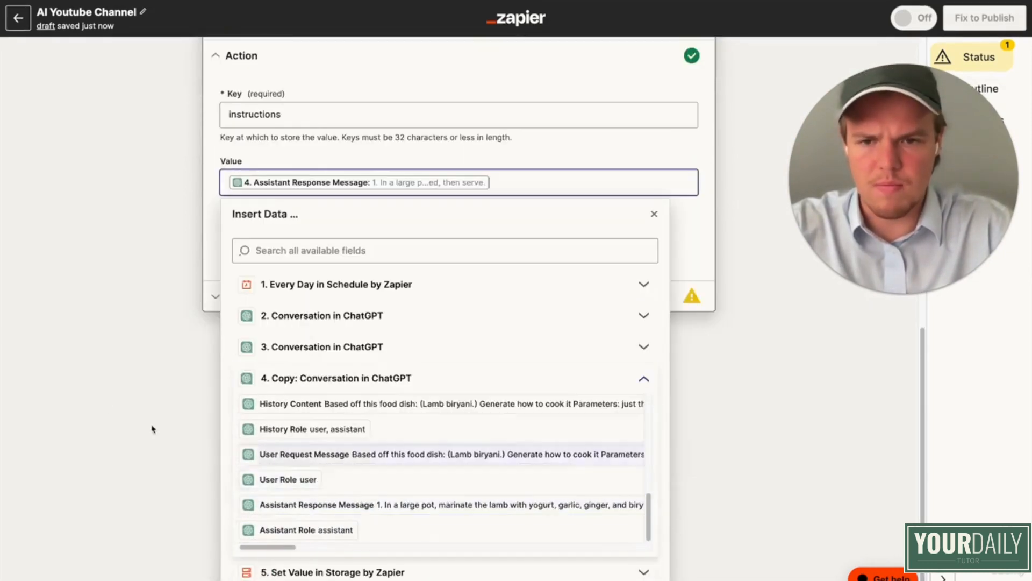
pyautogui.click(153, 429)
pyautogui.click(359, 469)
pyautogui.click(344, 571)
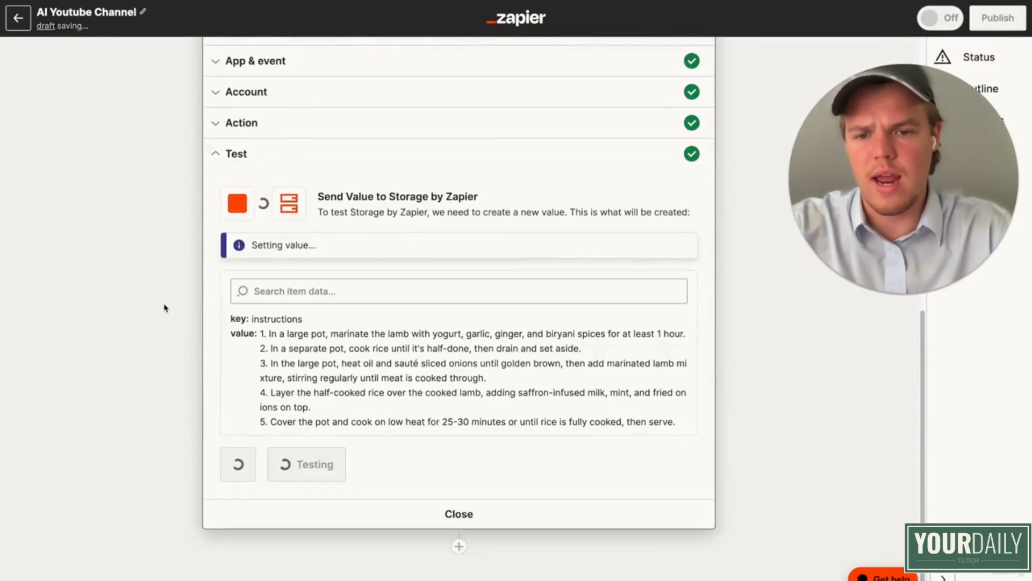
# - Add an OpenAI (GPT-3, DALL·E, Whisper) action as step 7, after the instructions storage step
pyautogui.click(457, 546)
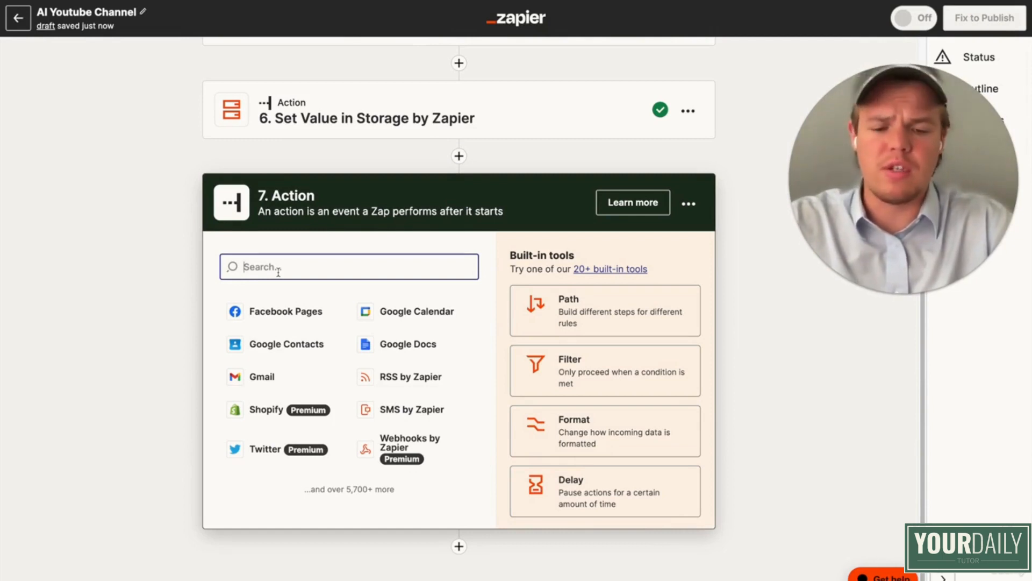
pyautogui.write('chat')
pyautogui.press('BackSpace')
pyautogui.press('BackSpace')
pyautogui.press('BackSpace')
pyautogui.press('BackSpace')
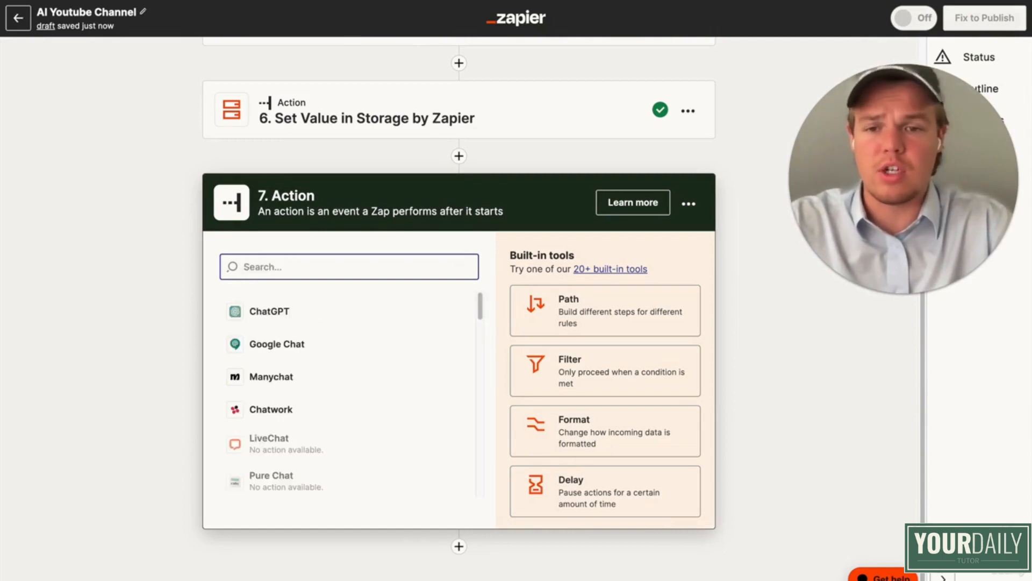
pyautogui.write('open')
pyautogui.click(272, 311)
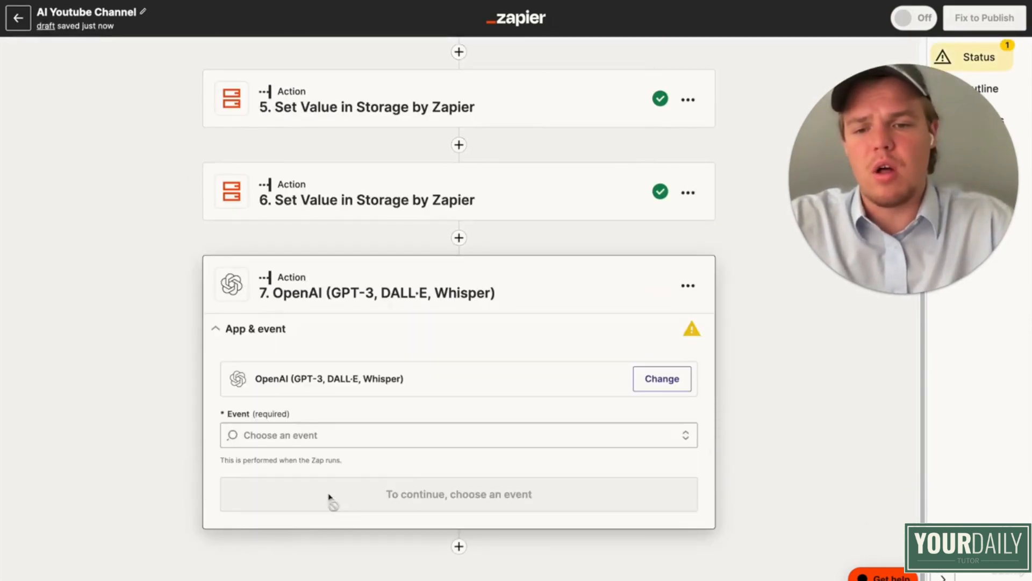
# - Choose Generate Image as the OpenAI action's event and continue with the connected OpenAI account
pyautogui.click(350, 434)
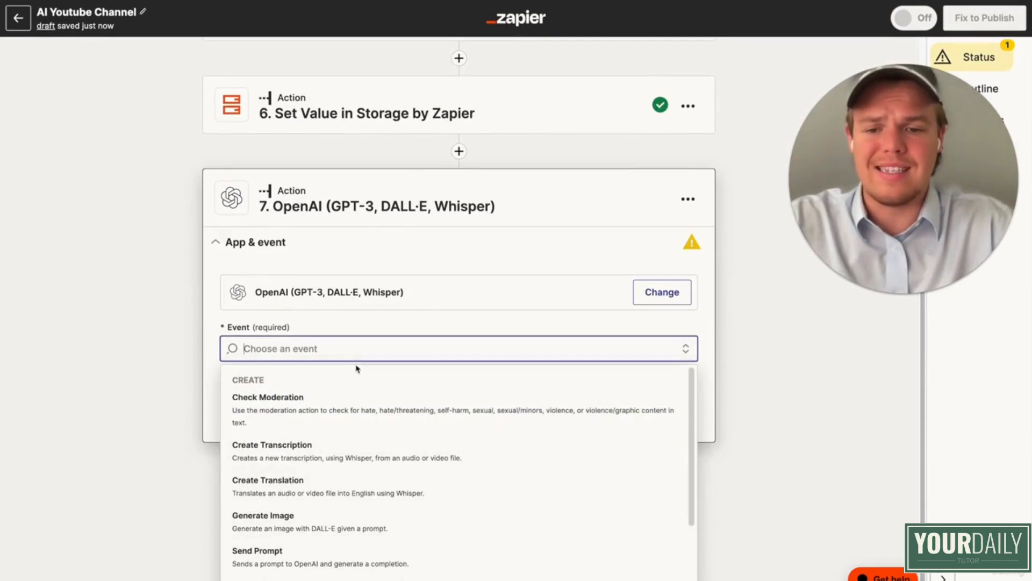
pyautogui.click(349, 515)
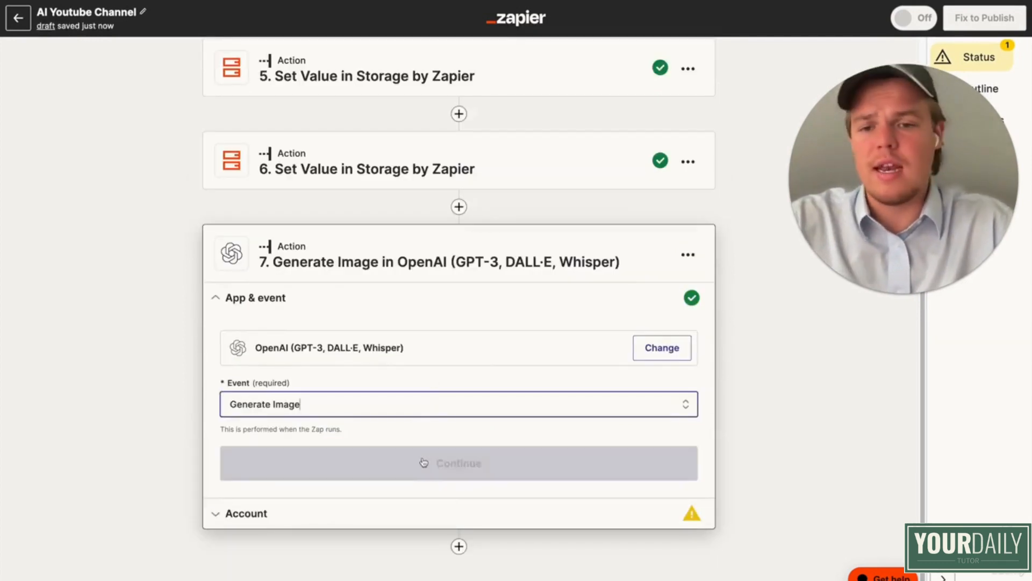
pyautogui.click(424, 463)
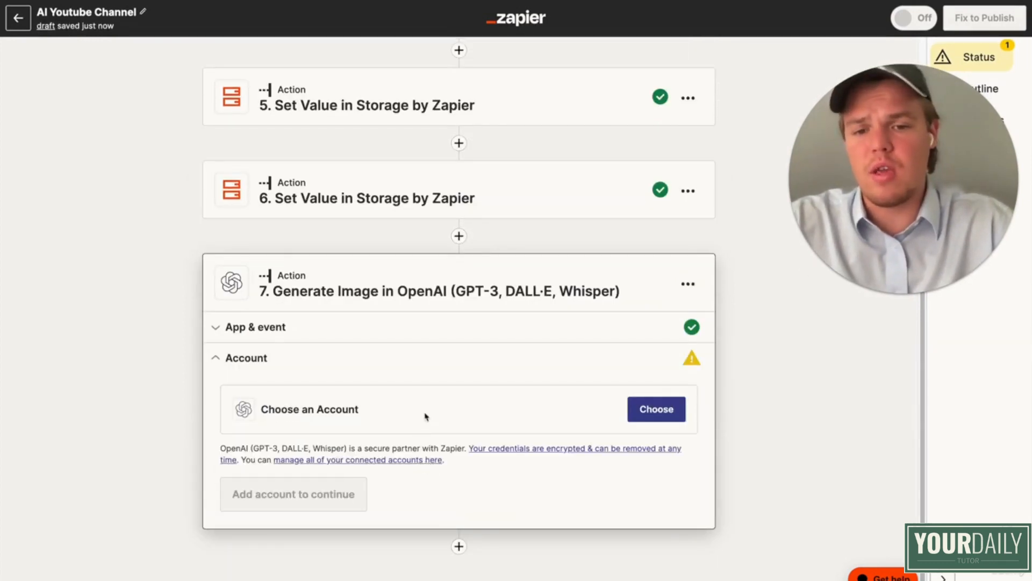
pyautogui.click(655, 409)
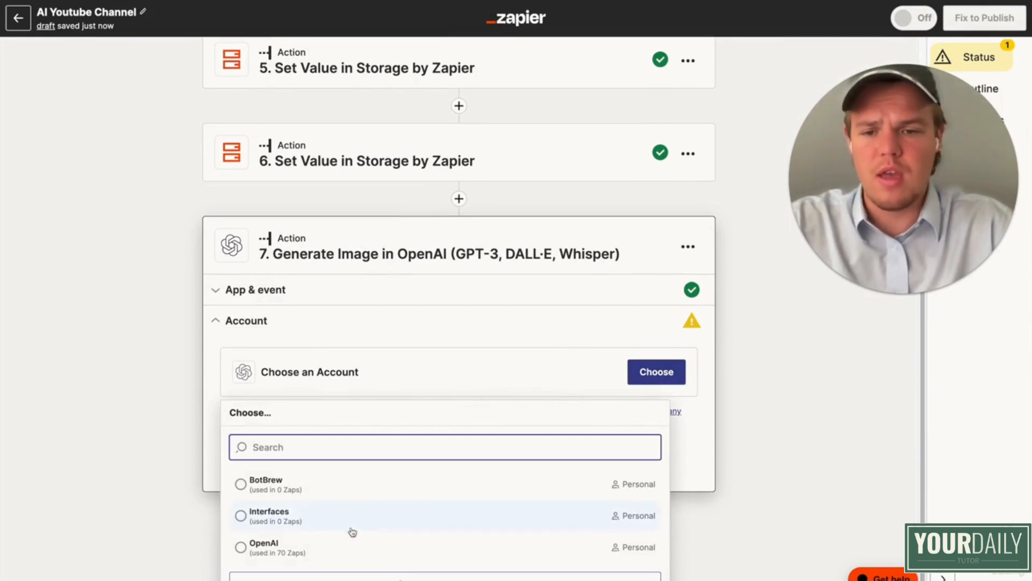
pyautogui.click(344, 546)
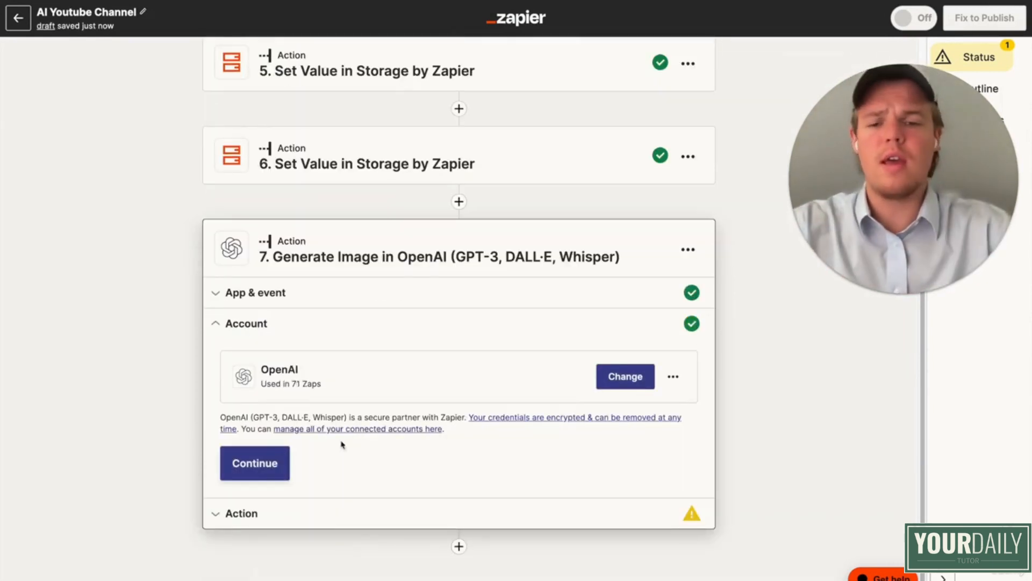
pyautogui.click(273, 470)
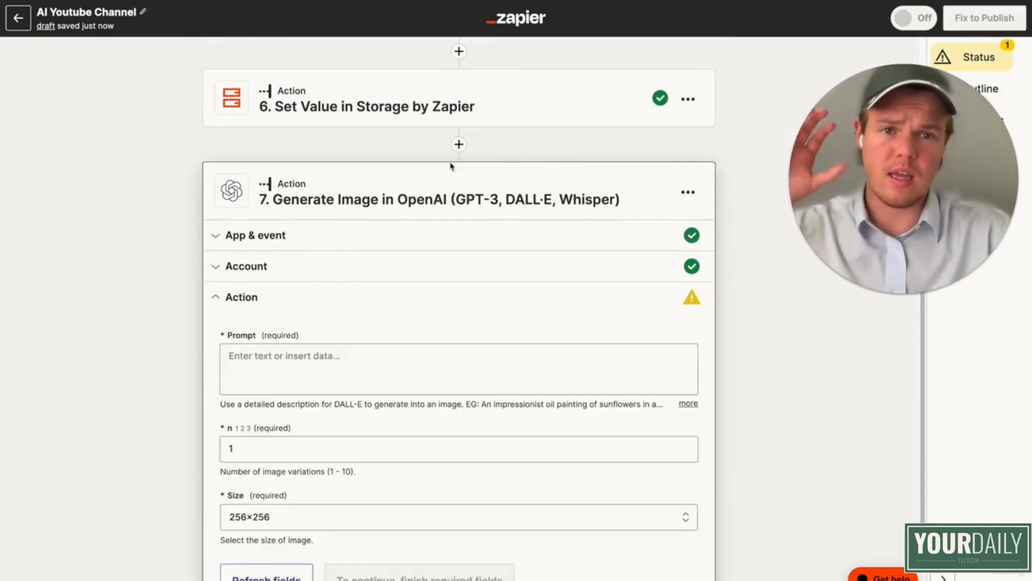
# - Set the image prompt to "Professional food photography of gourmet [step 2's Assistant Response Message] prepared at a 3 Michelin star restaurant exceptional cuisine"
pyautogui.scroll(-2, 451, 222)
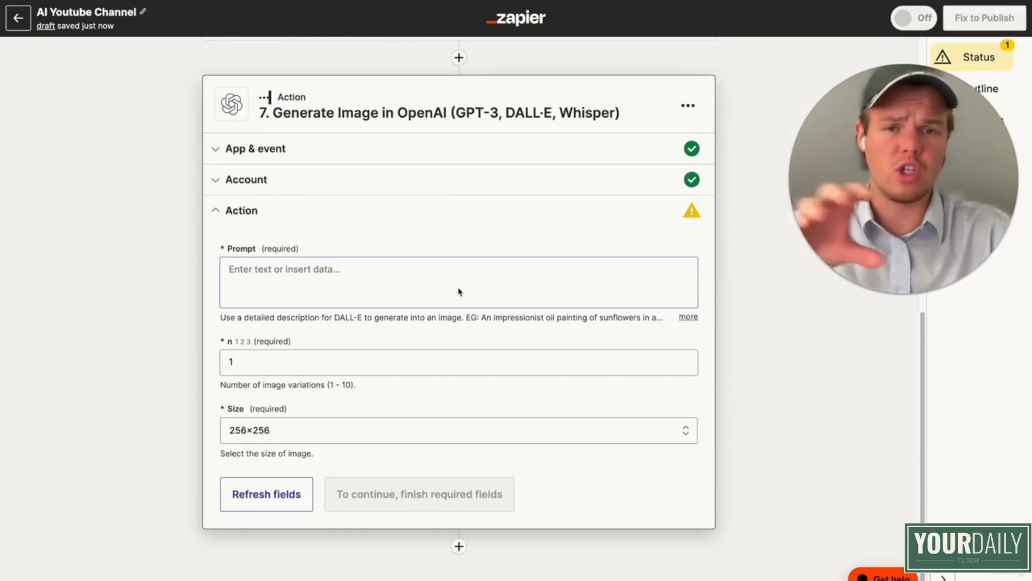
pyautogui.click(450, 290)
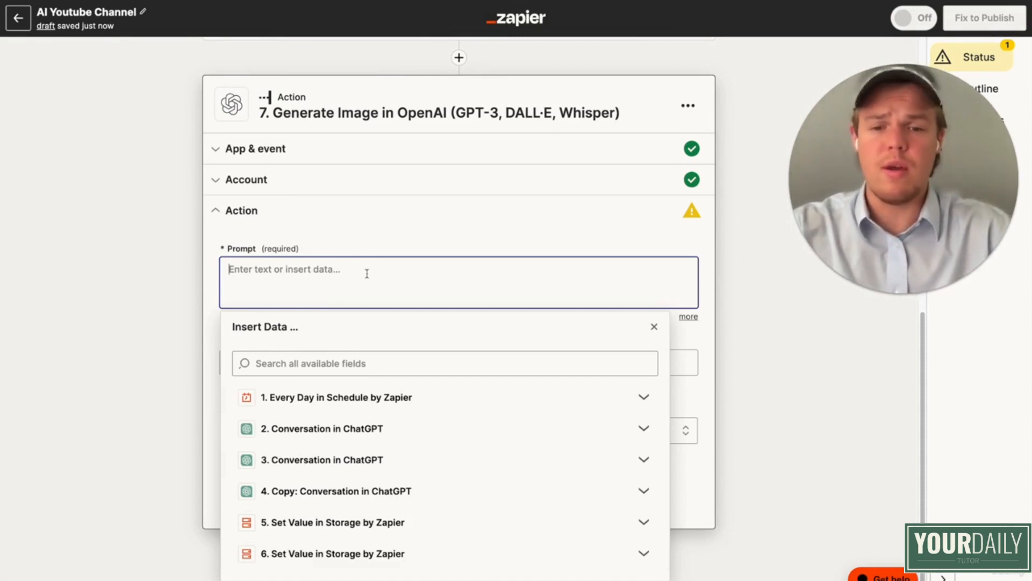
pyautogui.write('Professional food photography of gourmet [ food ] prepared at a 3 Michelin star restaurant exceptional cuisine')
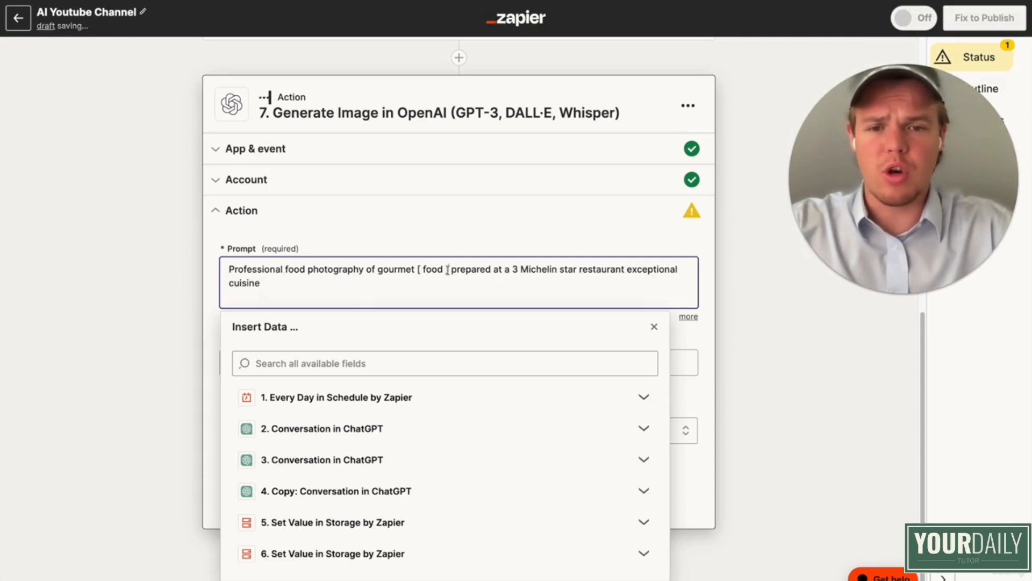
pyautogui.moveTo(450, 270); pyautogui.dragTo(417, 270)
pyautogui.press('BackSpace')
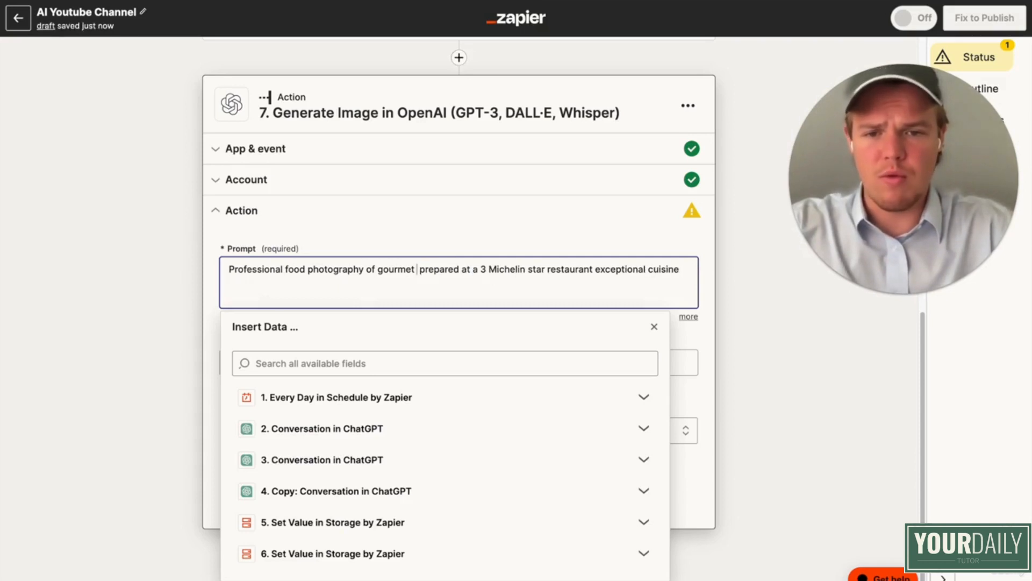
pyautogui.click(371, 428)
pyautogui.scroll(-5, 369, 430)
pyautogui.click(381, 479)
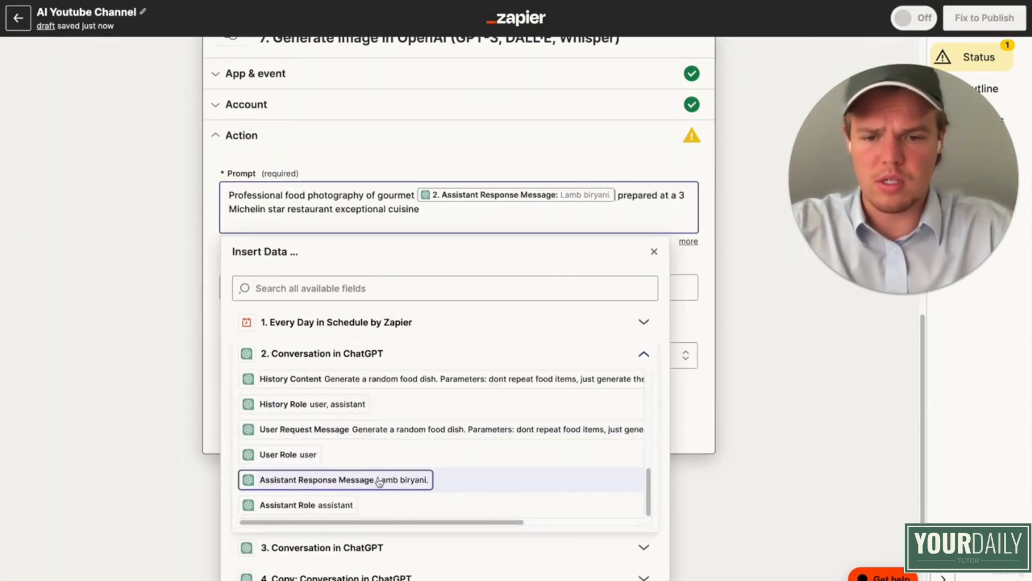
pyautogui.click(172, 323)
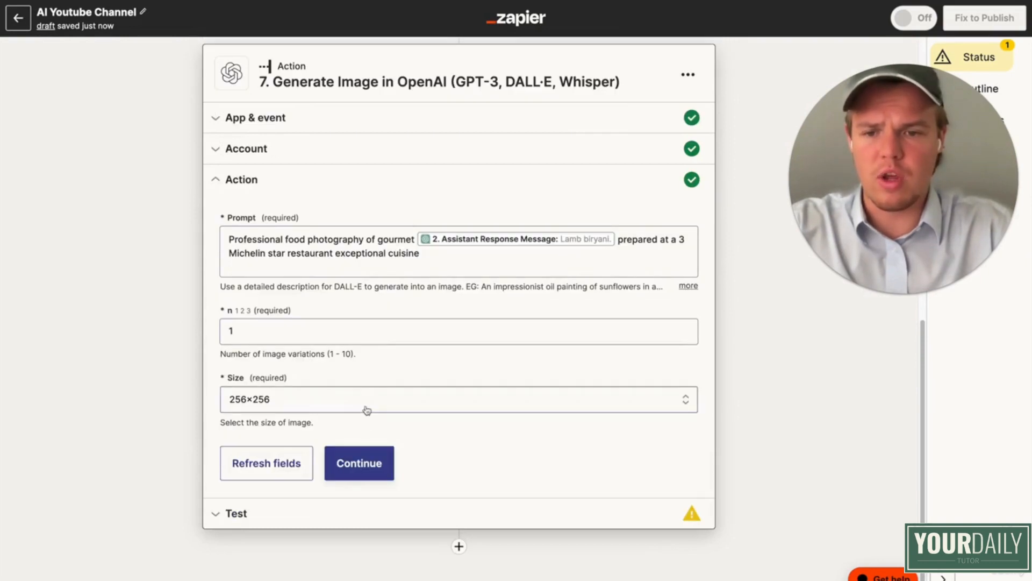
# - Set the image size to 1024×1024, then test the Generate Image action and review the returned data
pyautogui.click(367, 408)
pyautogui.click(355, 530)
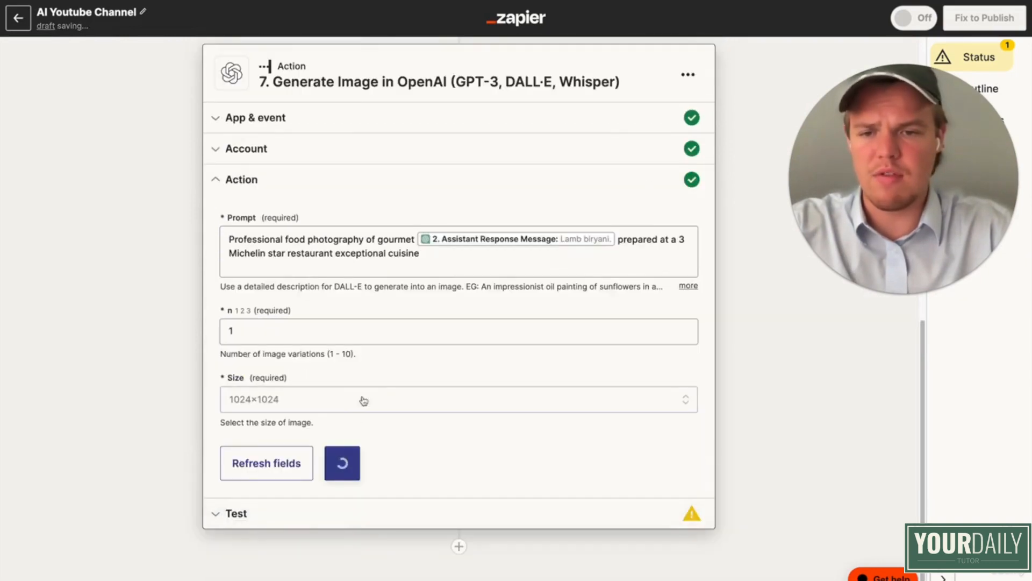
pyautogui.click(372, 466)
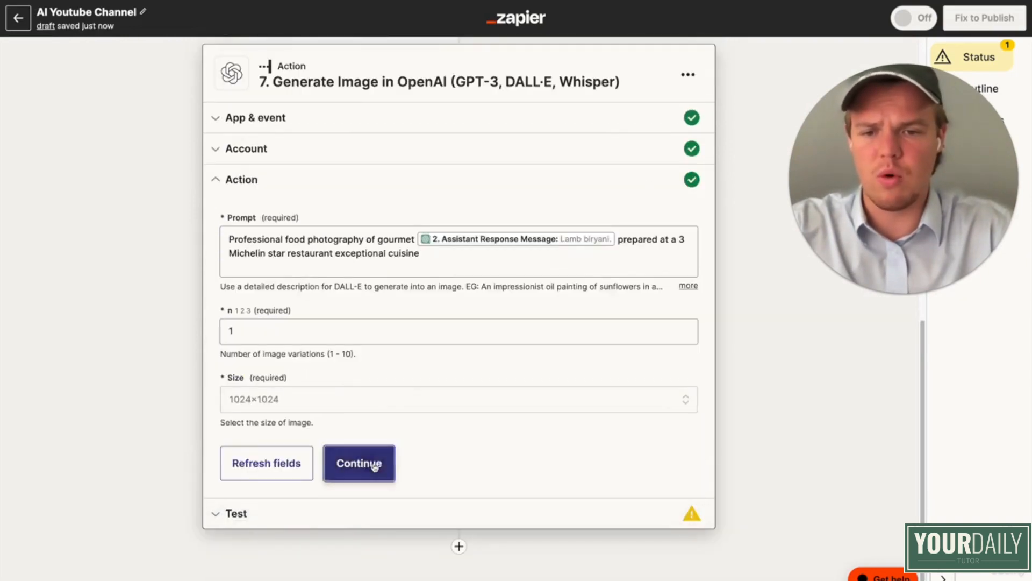
pyautogui.click(358, 492)
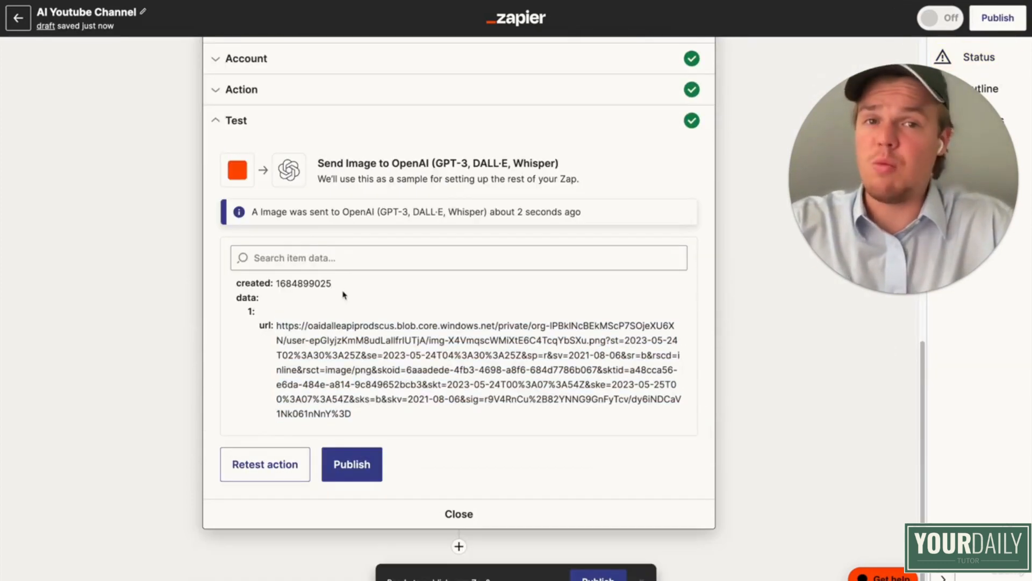
pyautogui.tripleClick(382, 383)
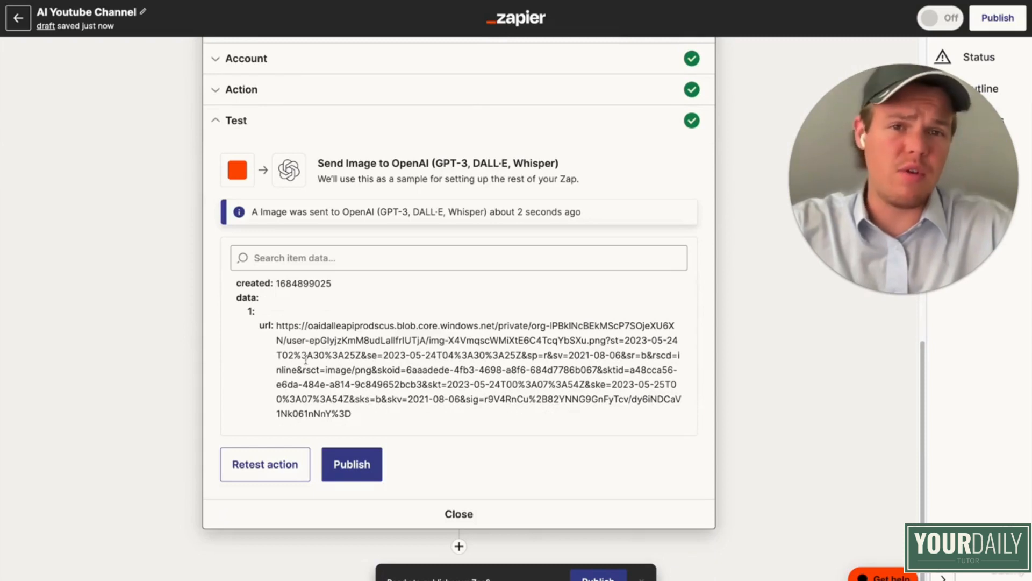
pyautogui.scroll(3, 305, 359)
pyautogui.scroll(-3, 308, 356)
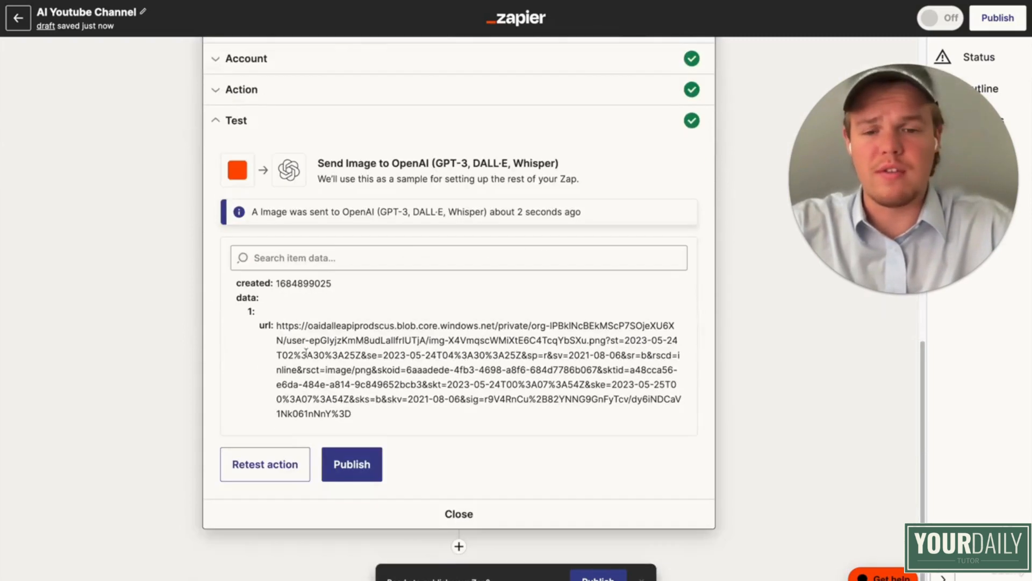
# - Add a ChatGPT action as step 8, after the Generate Image step
pyautogui.click(458, 547)
pyautogui.write('chatgt')
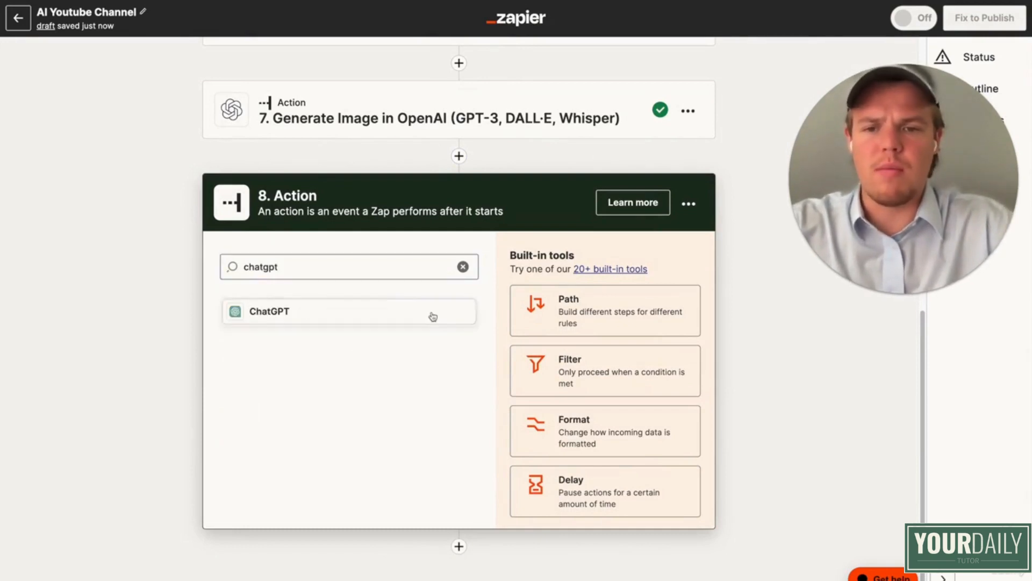
pyautogui.click(431, 312)
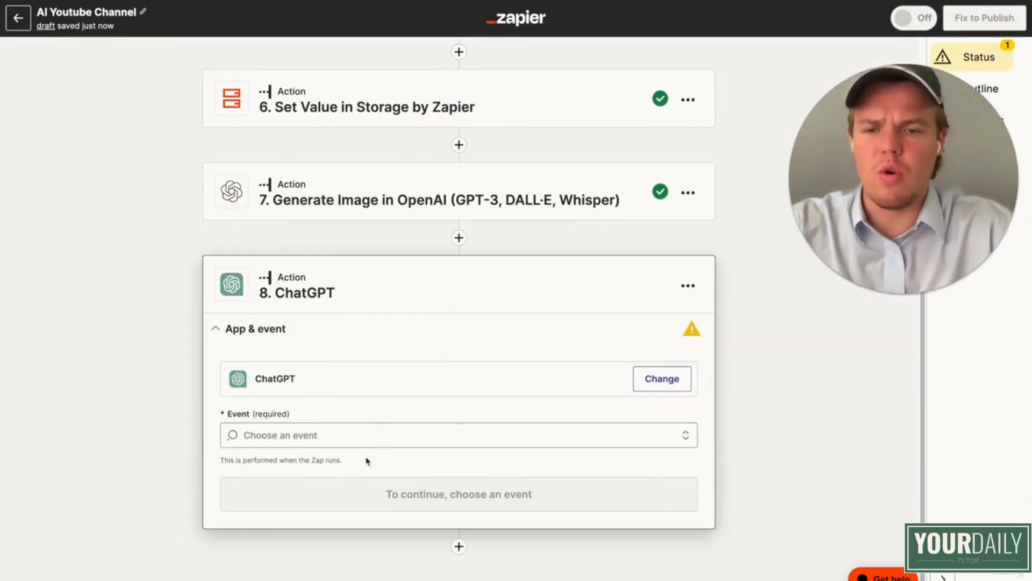
# - Choose Conversation as the step 8 ChatGPT action's event and continue with the connected ChatGPT account
pyautogui.click(340, 495)
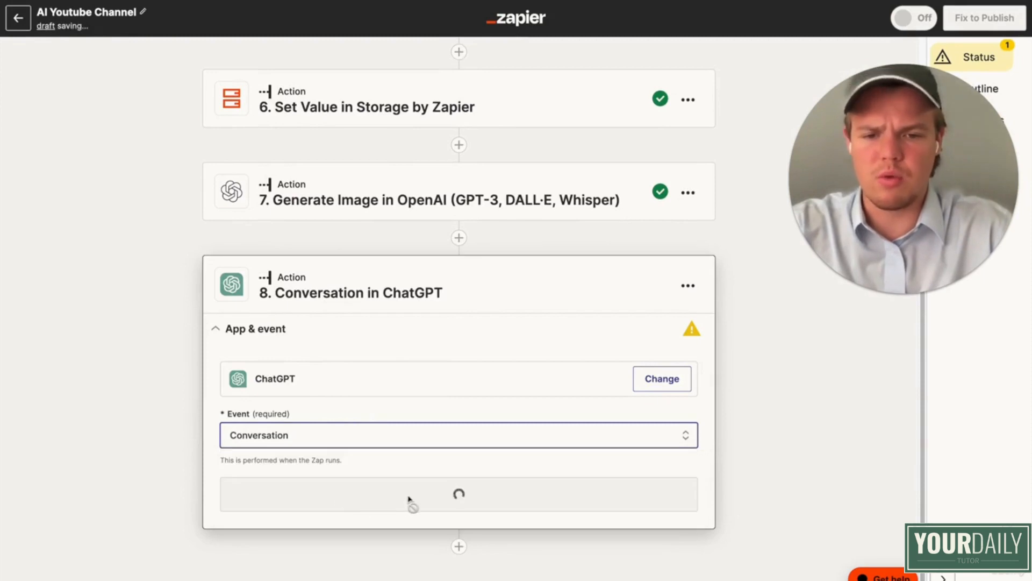
pyautogui.click(439, 494)
pyautogui.click(276, 501)
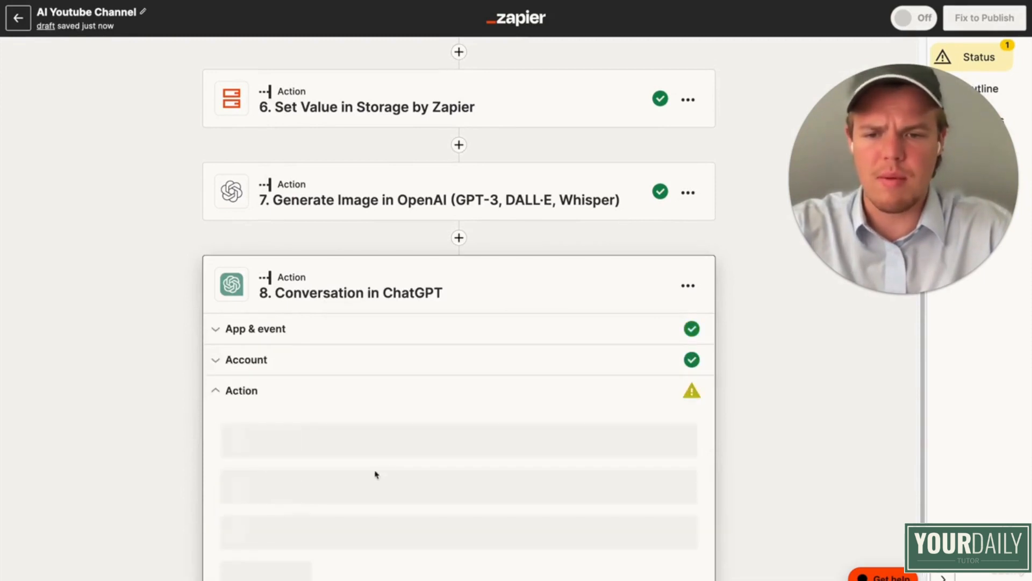
# - Start the step 8 user message with "Based on this food dish: ([step 2's Assistant Response Message])"
pyautogui.click(272, 415)
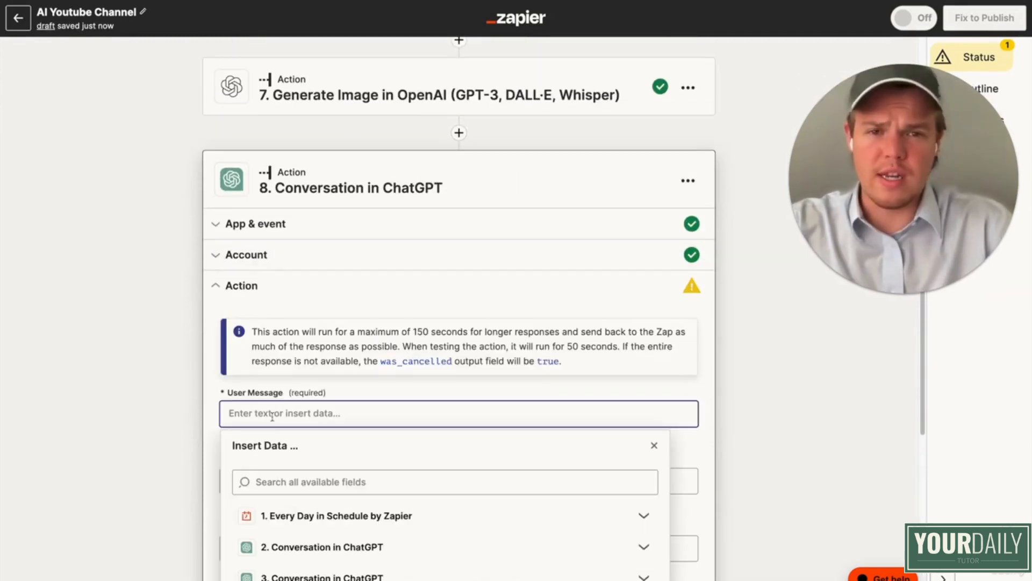
pyautogui.write('Based on this')
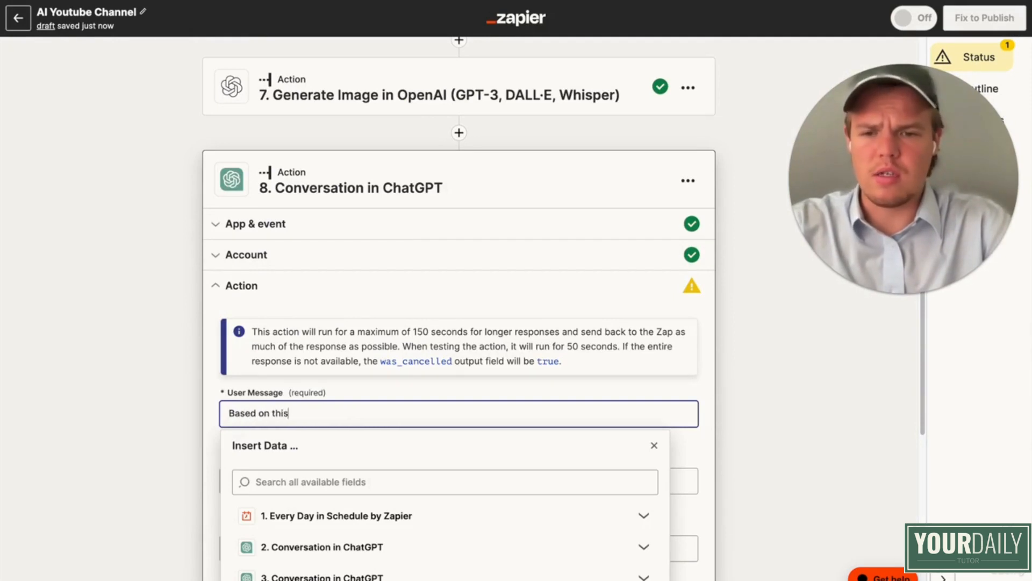
pyautogui.write(' food dish: (')
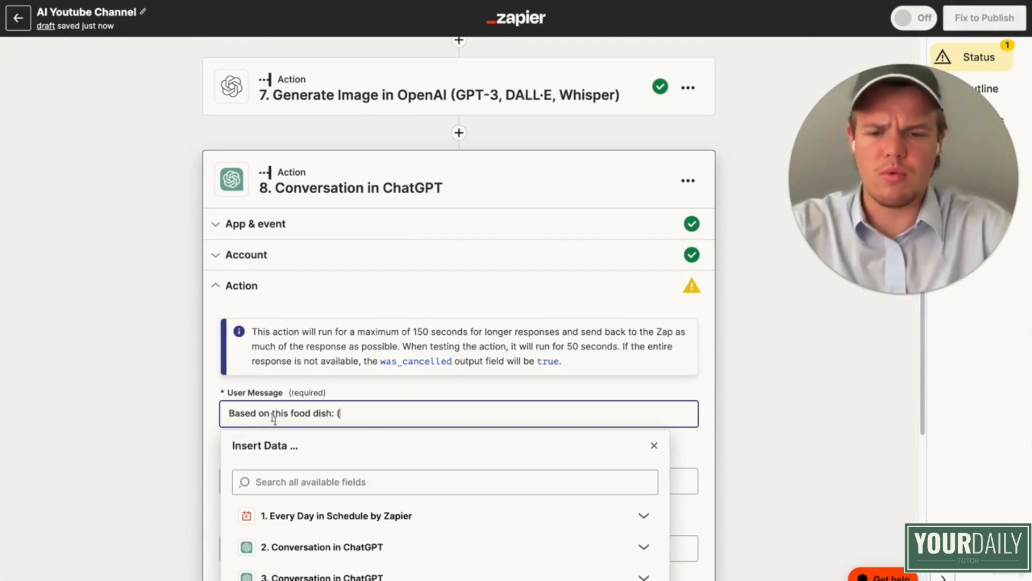
pyautogui.scroll(-2, 274, 422)
pyautogui.click(312, 436)
pyautogui.scroll(-5, 312, 437)
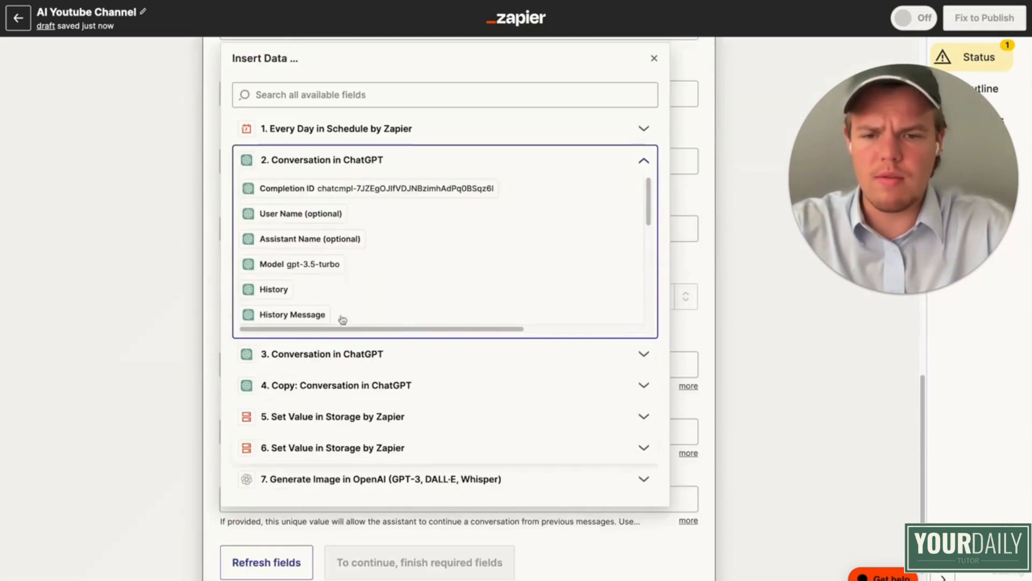
pyautogui.scroll(-3, 344, 312)
pyautogui.click(356, 287)
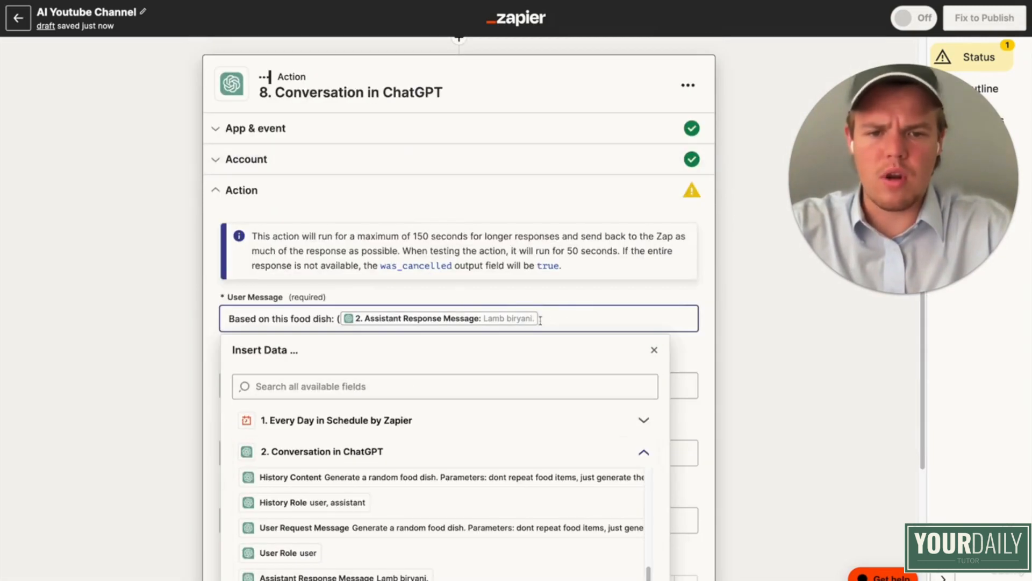
pyautogui.write(')')
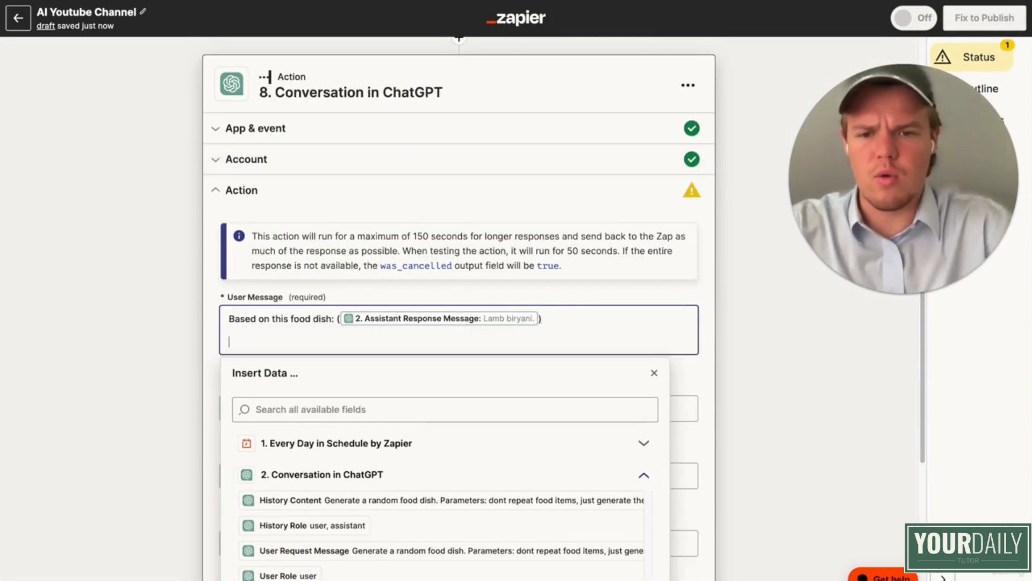
# - Add the message lines "Generate 1-2 words per line on how to cook this food dish." and "Parameters we are looking for 3 lines in total"
pyautogui.press('Return')
pyautogui.write('Ge')
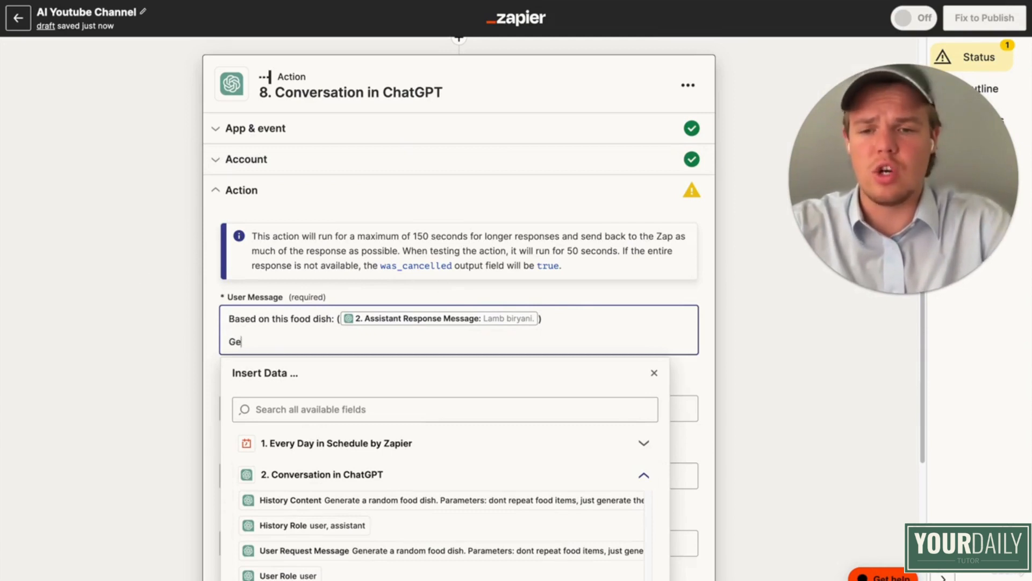
pyautogui.write('nerate 1-2 words per line on h')
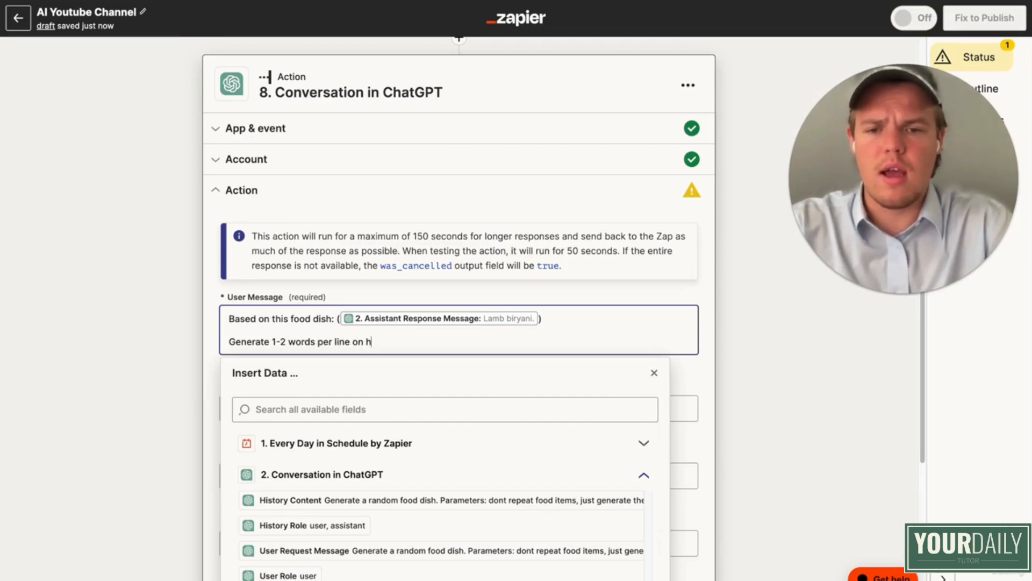
pyautogui.write('ow to cook this f')
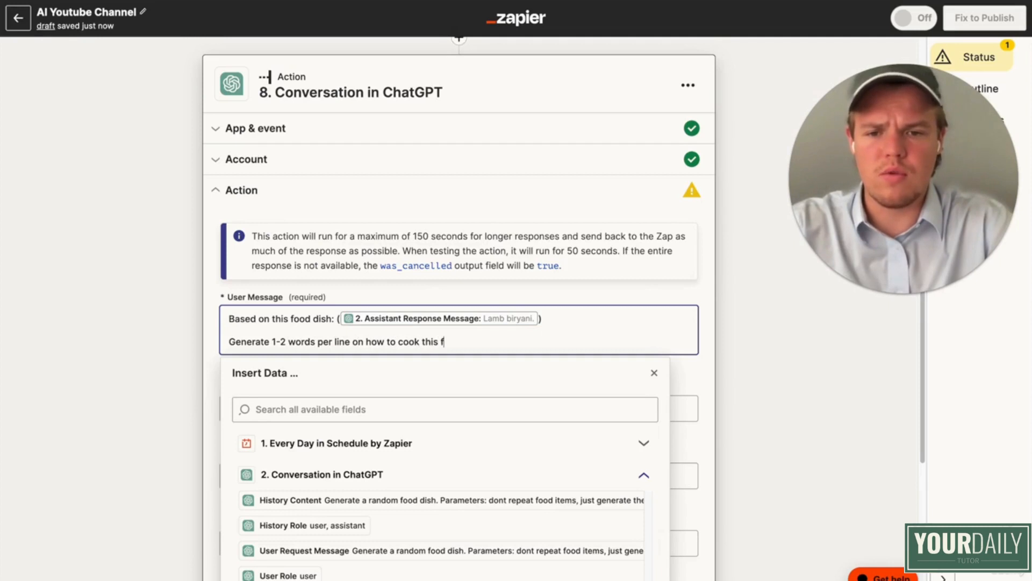
pyautogui.write('ood dish.')
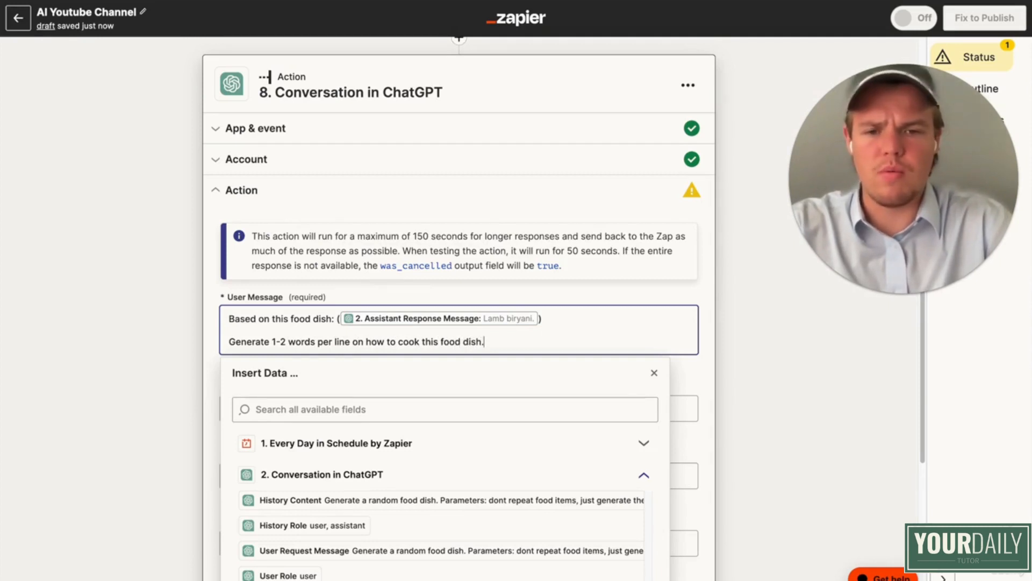
pyautogui.press('Return')
pyautogui.write('Parameters')
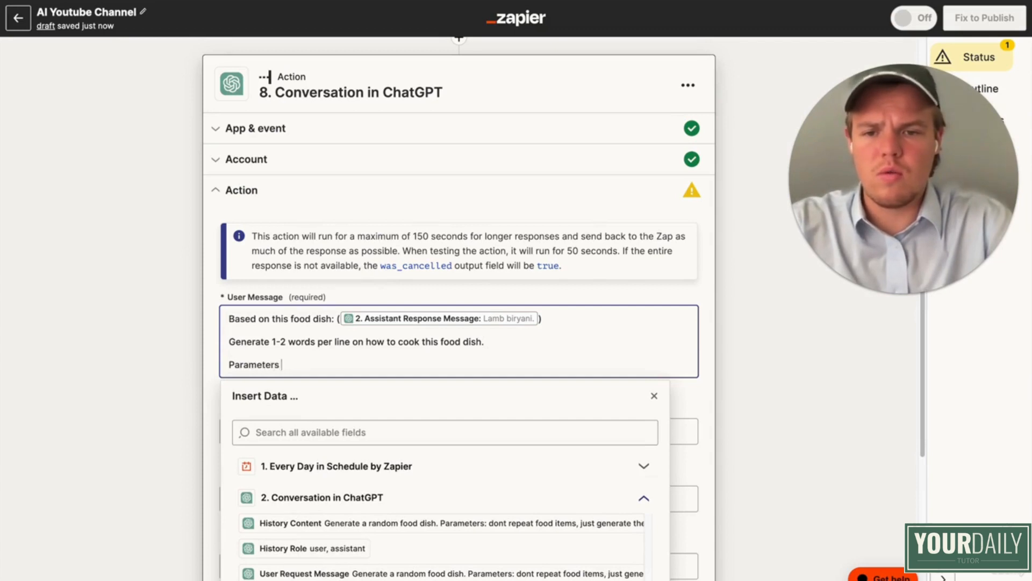
pyautogui.write(' we are looking for 3')
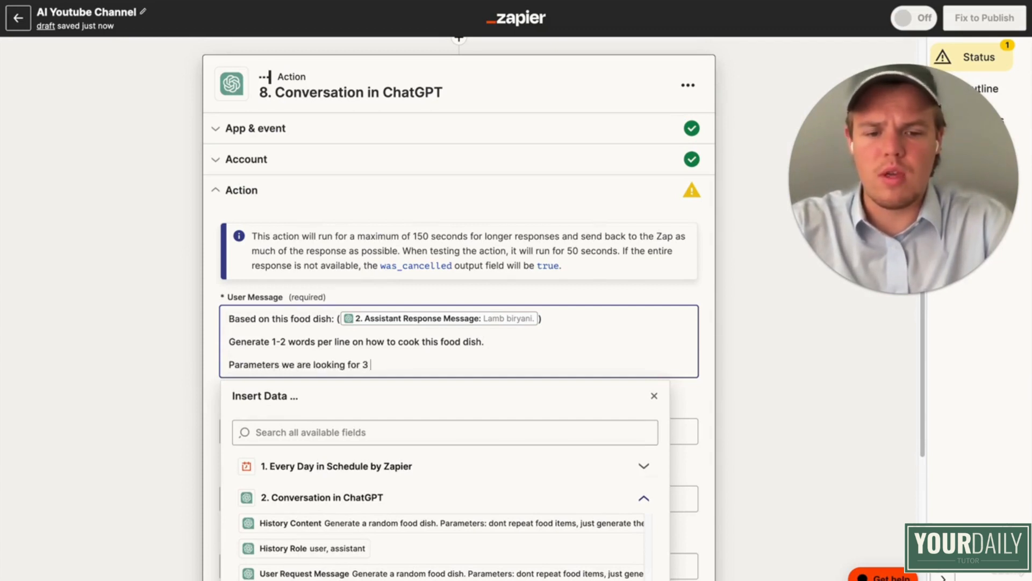
pyautogui.write(' lines in totl')
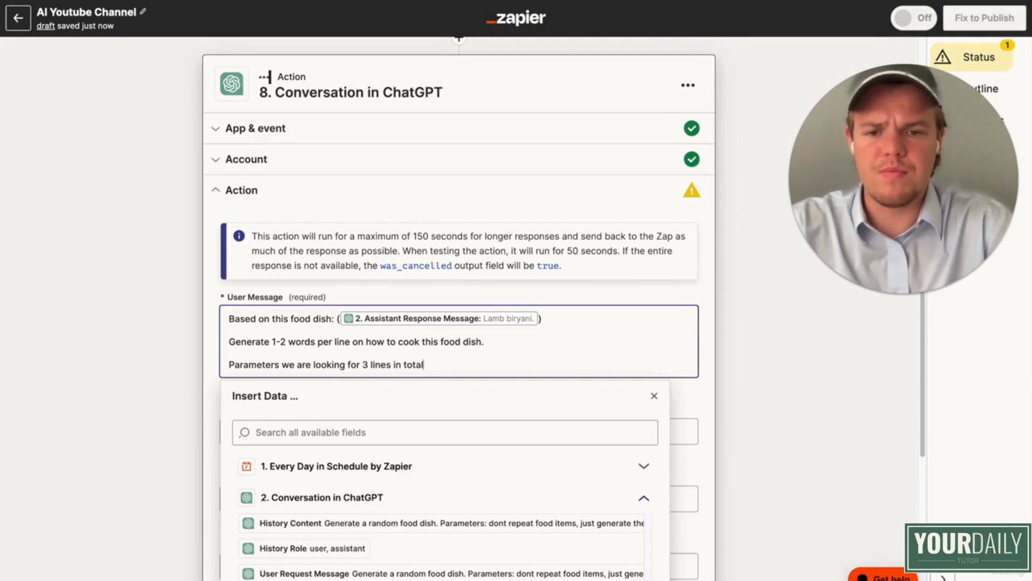
pyautogui.click(18, 272)
# - Set the step 8 conversation's model to gpt-4 and its memory key to "thumbfood"
pyautogui.scroll(-7, 83, 300)
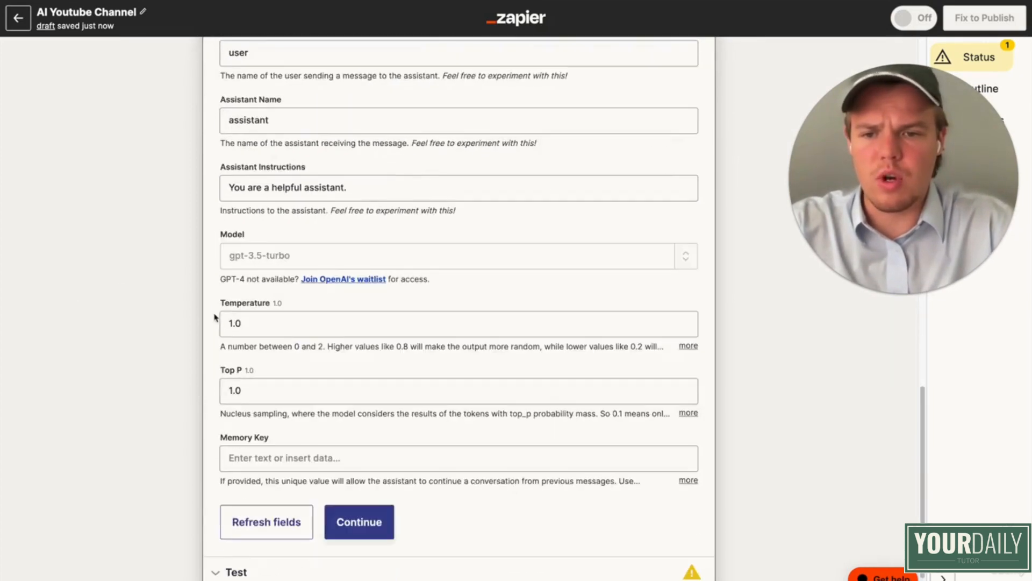
pyautogui.click(685, 256)
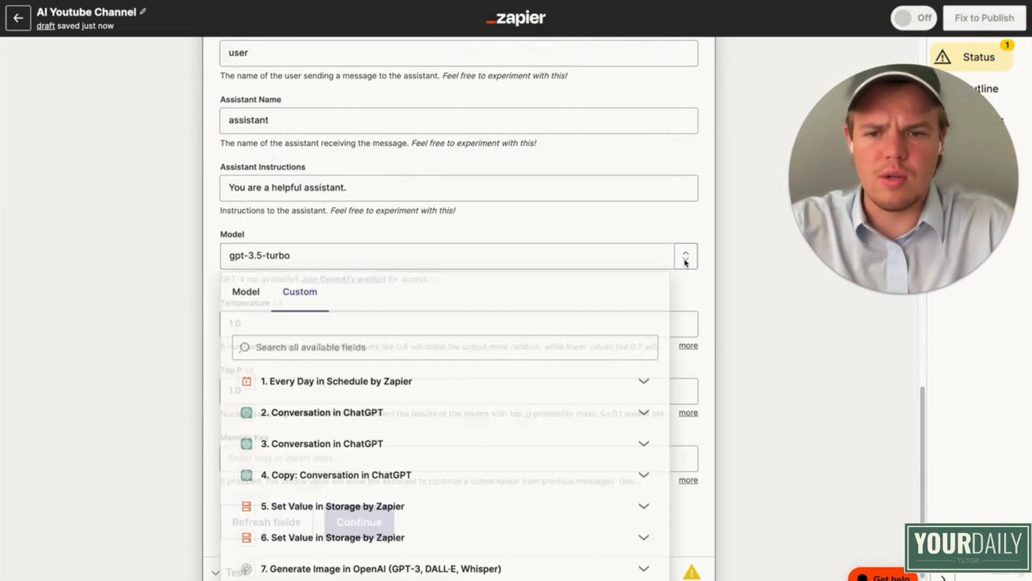
pyautogui.click(248, 294)
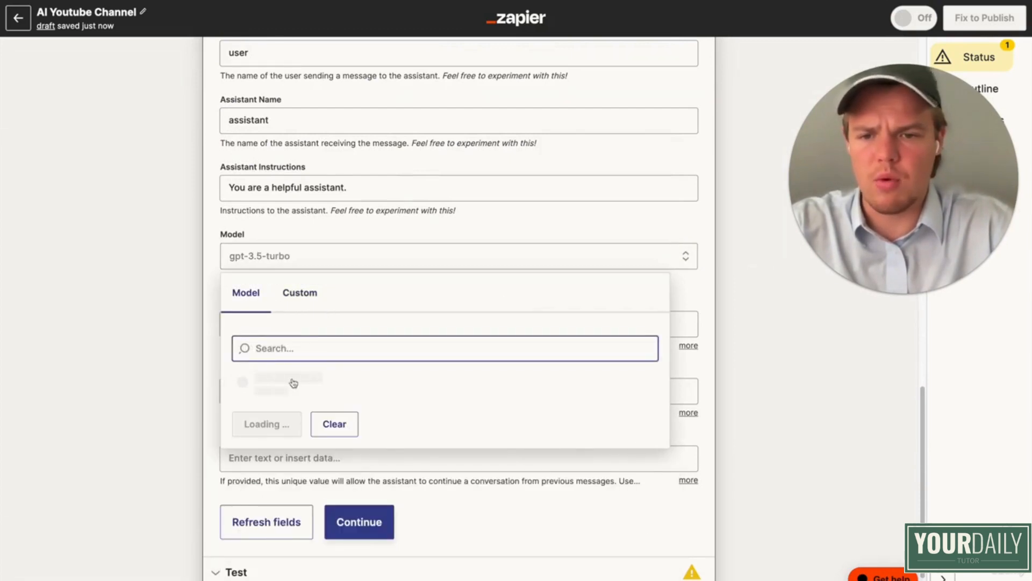
pyautogui.click(273, 454)
pyautogui.click(270, 459)
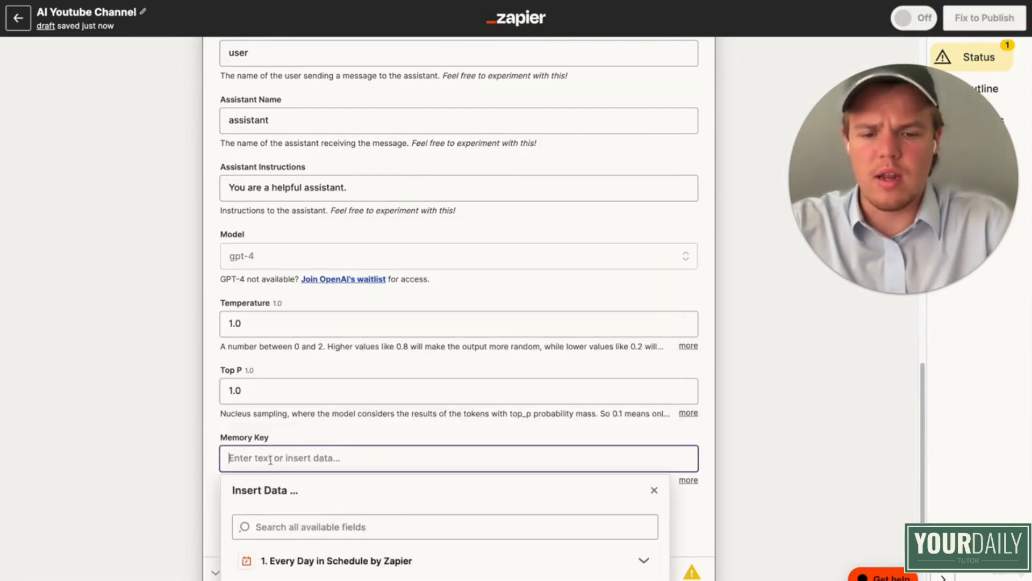
pyautogui.write('thumbfood')
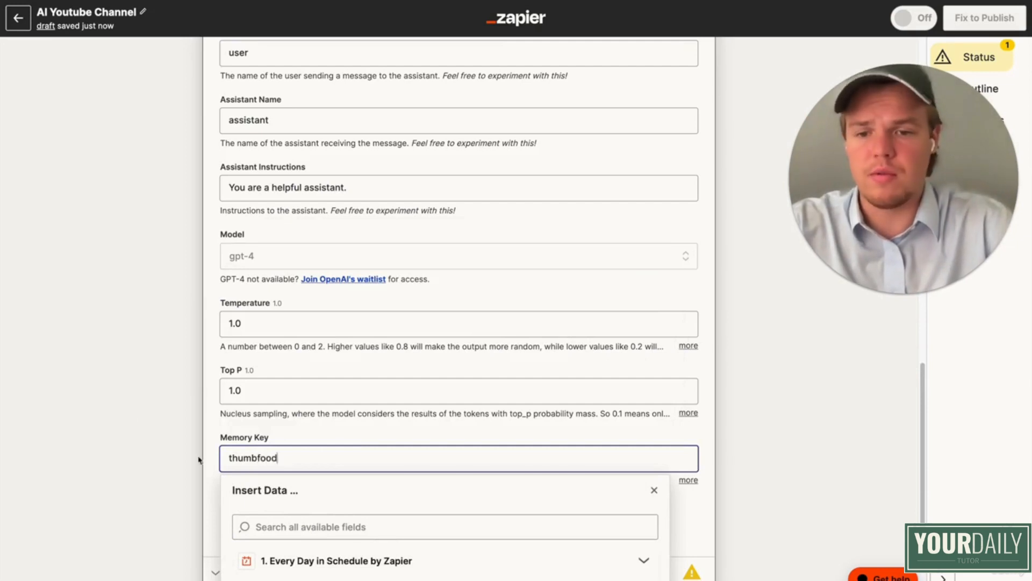
pyautogui.click(131, 422)
# - Continue to the test of the step 8 conversation, run it and review the assistant's response
pyautogui.scroll(-2, 131, 422)
pyautogui.click(358, 463)
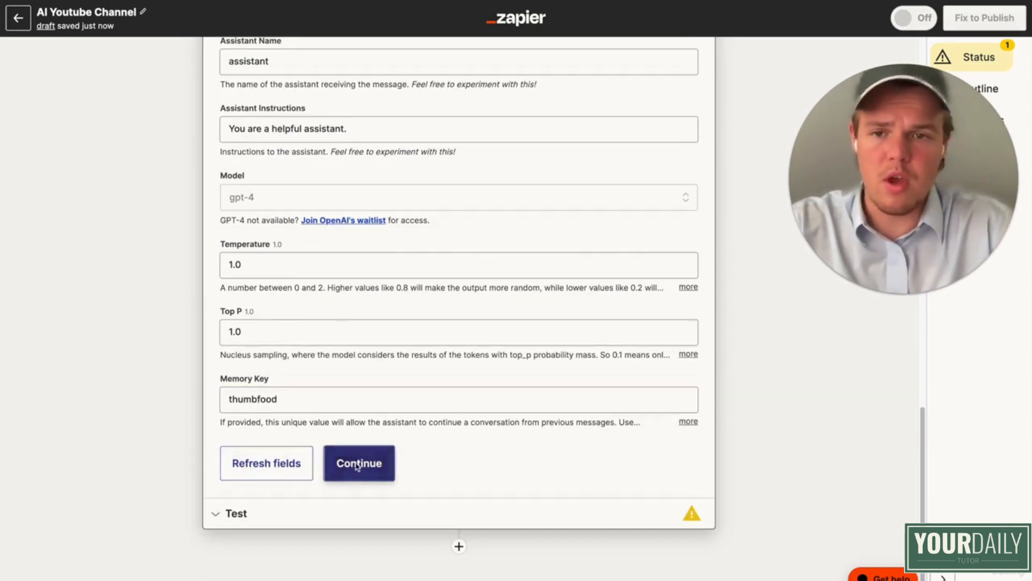
pyautogui.click(344, 493)
pyautogui.scroll(-2, 171, 406)
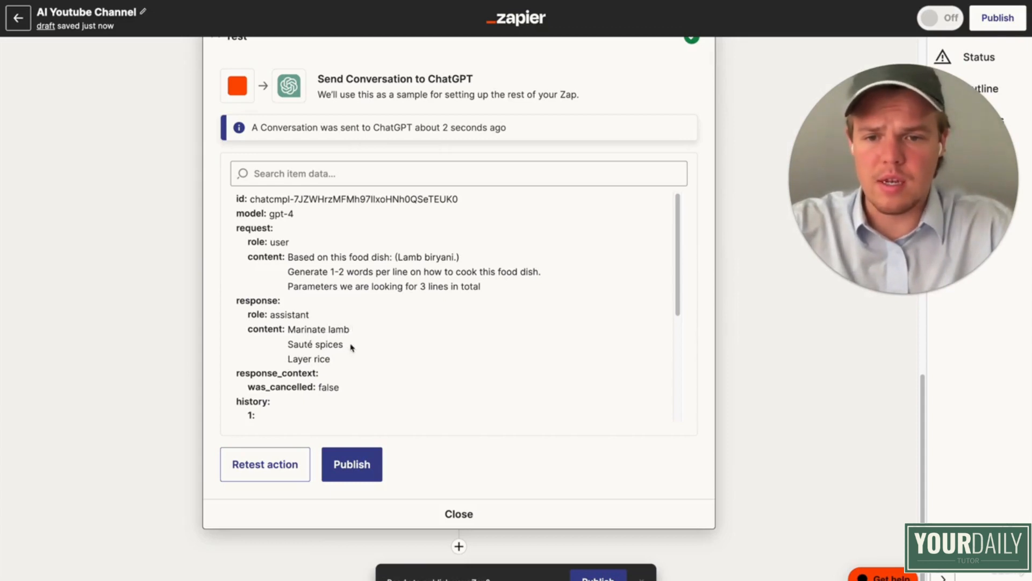
pyautogui.scroll(4, 155, 325)
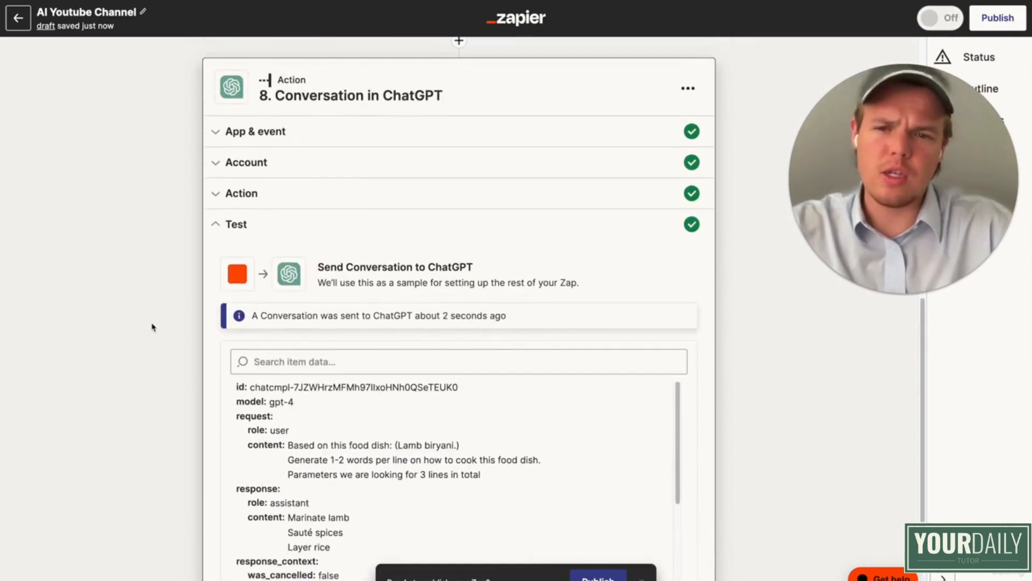
# - Reopen step 8's action settings and add "Make sure to include the word recipe" after the "Generate 1-2 words per line" sentence
pyautogui.click(283, 197)
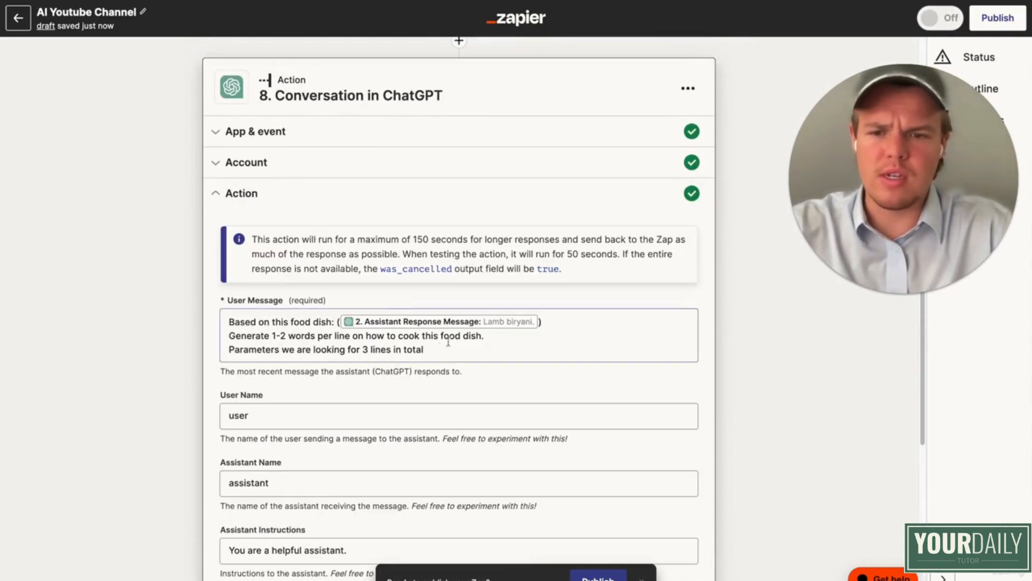
pyautogui.click(493, 338)
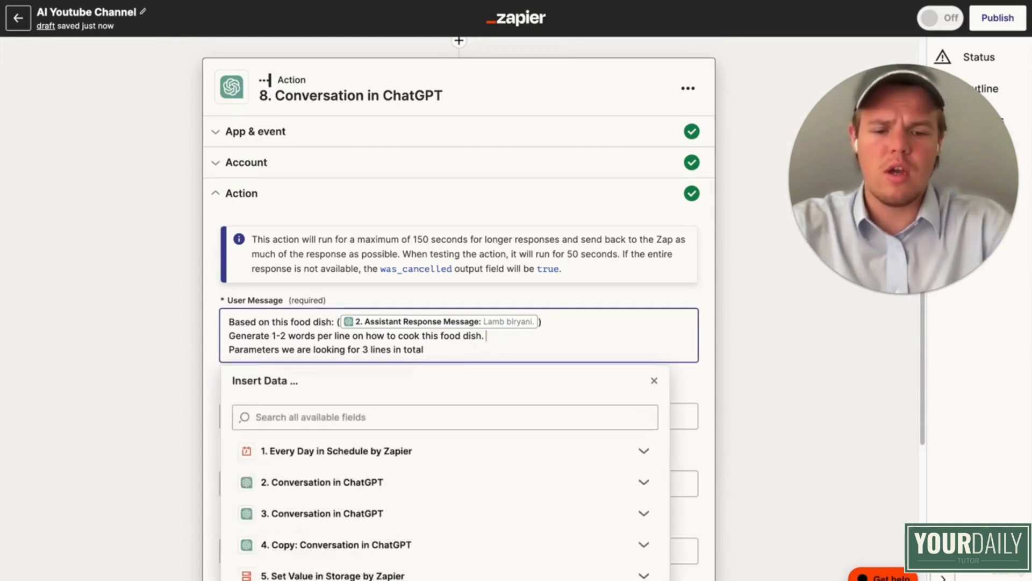
pyautogui.write('Make')
pyautogui.press('BackSpace')
pyautogui.write('r')
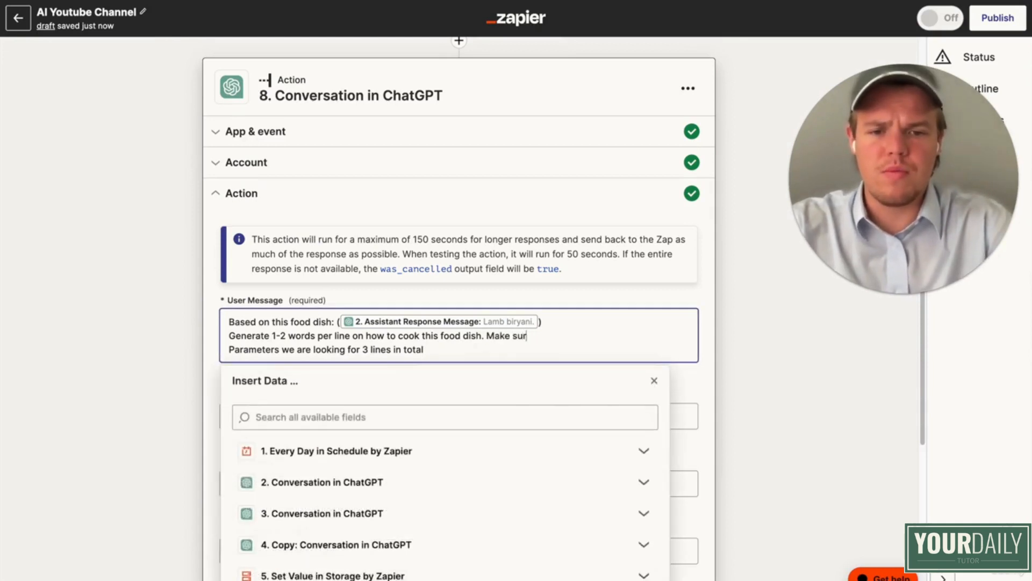
pyautogui.write('e to include the ')
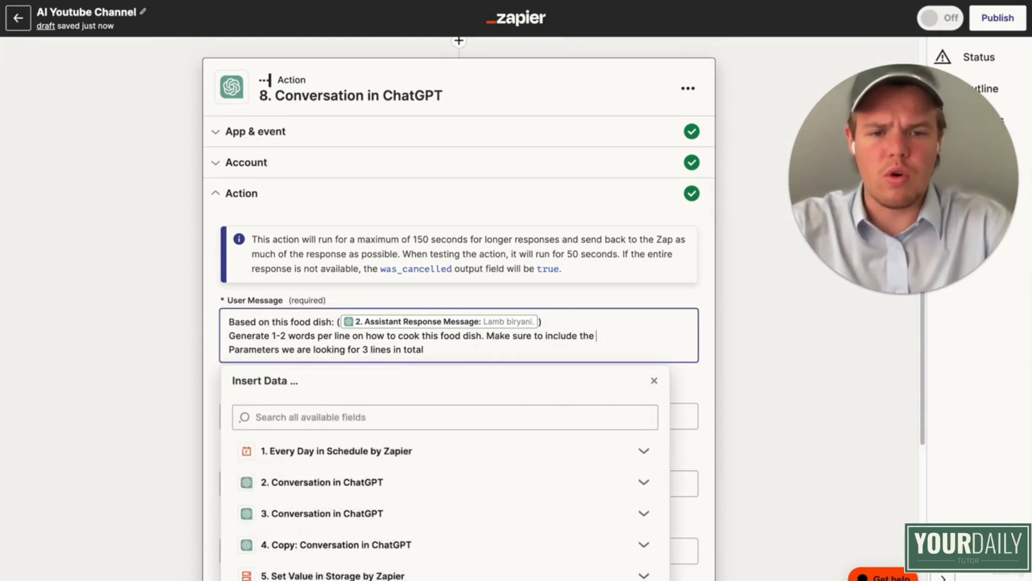
pyautogui.write('word rrec')
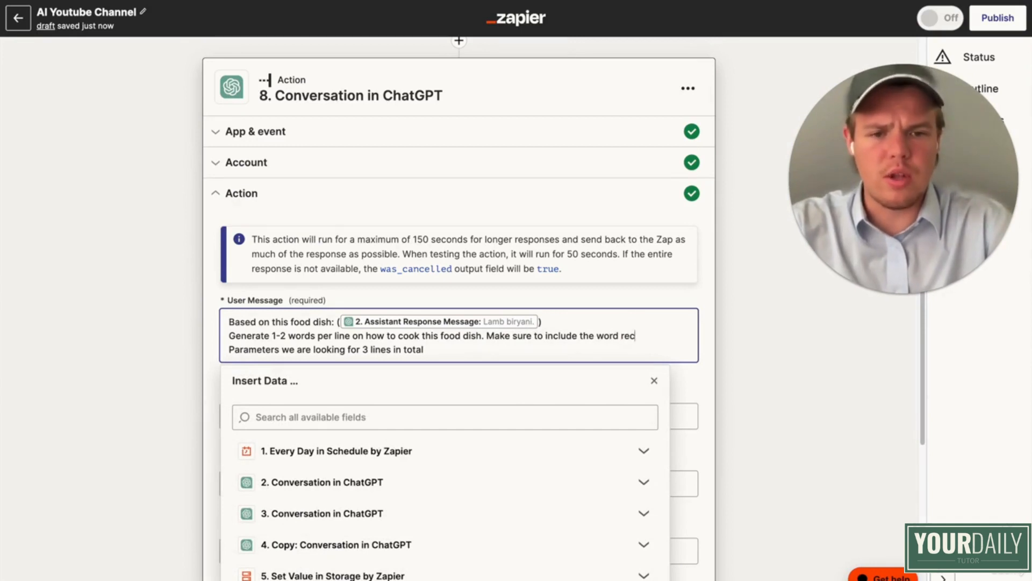
pyautogui.write('ipe')
pyautogui.click(175, 324)
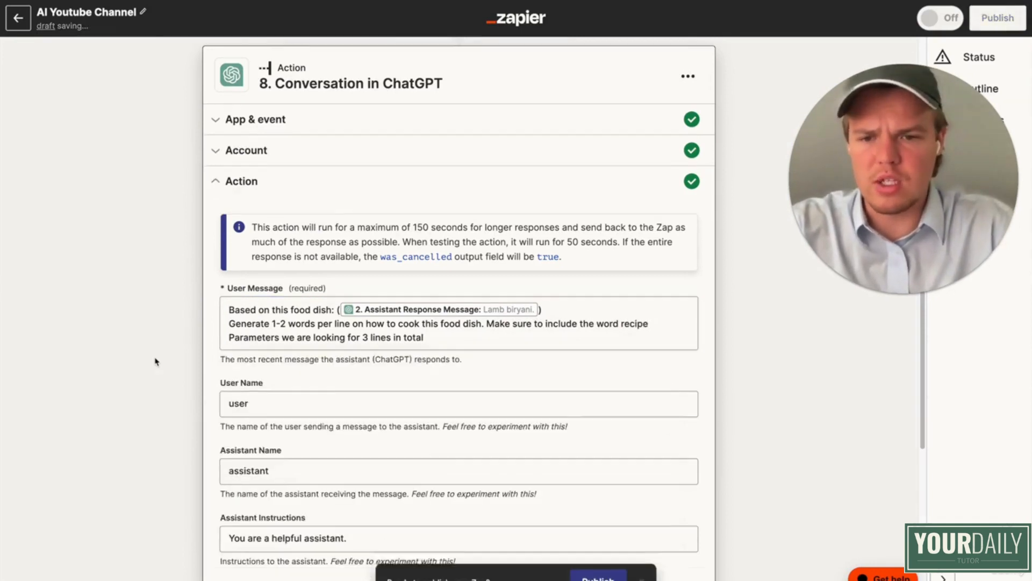
# - Change the memory key to "thumbfood1" and retest the step 8 conversation
pyautogui.scroll(-8, 219, 378)
pyautogui.click(334, 396)
pyautogui.write('1')
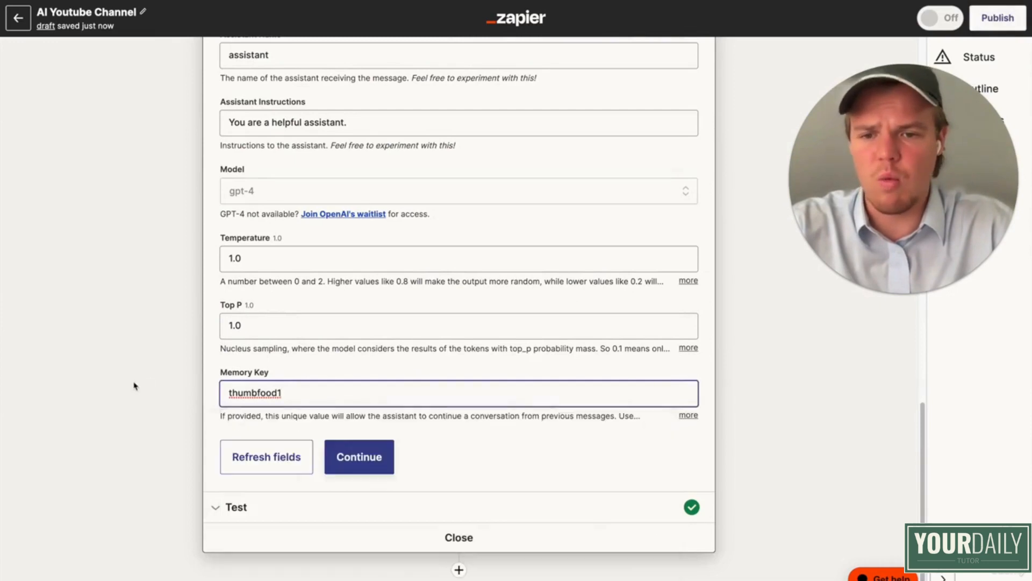
pyautogui.click(134, 385)
pyautogui.click(351, 458)
pyautogui.click(290, 465)
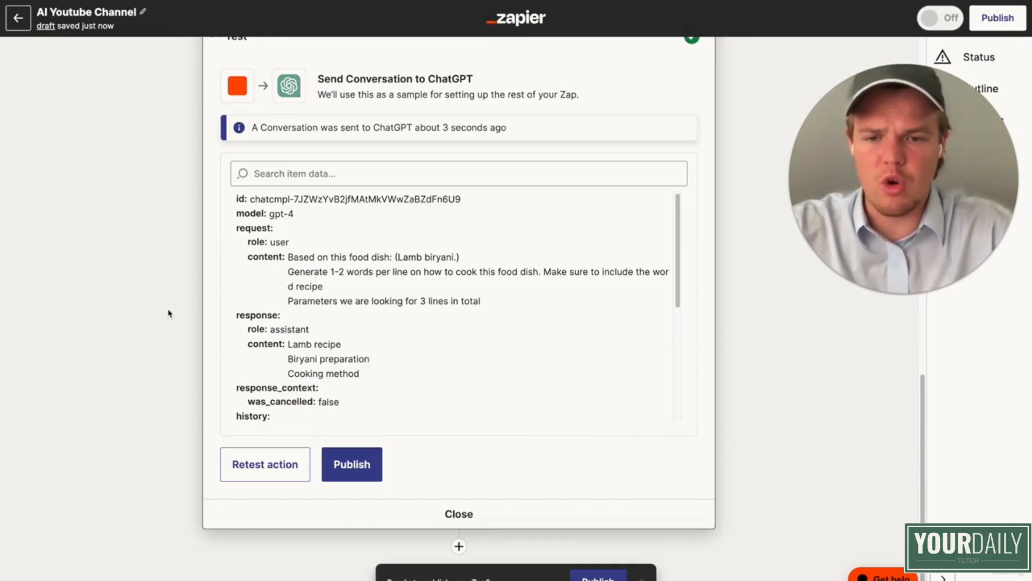
# - Add a Formatter by Zapier action as step 9 with Text as its event
pyautogui.click(459, 546)
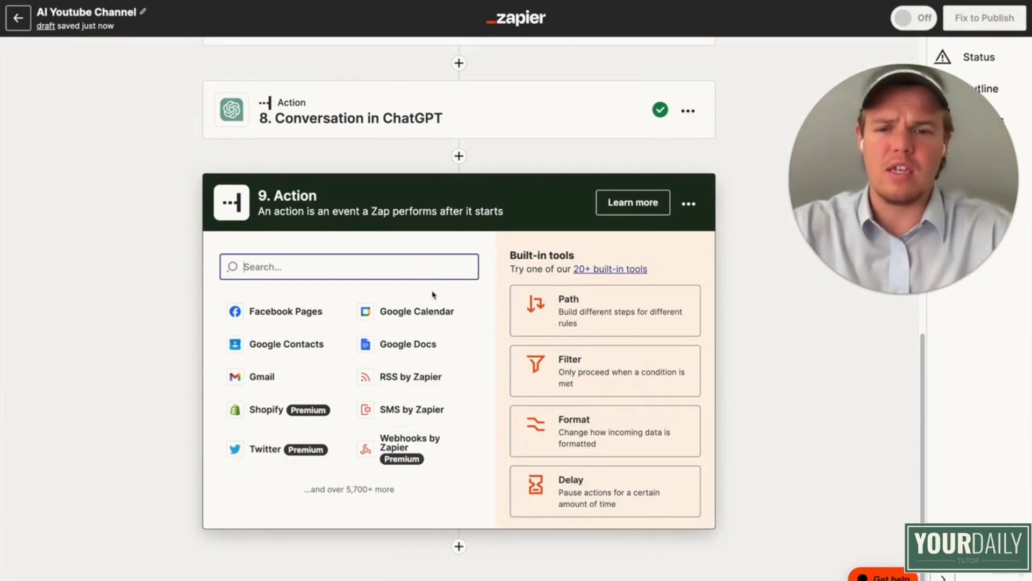
pyautogui.write('form')
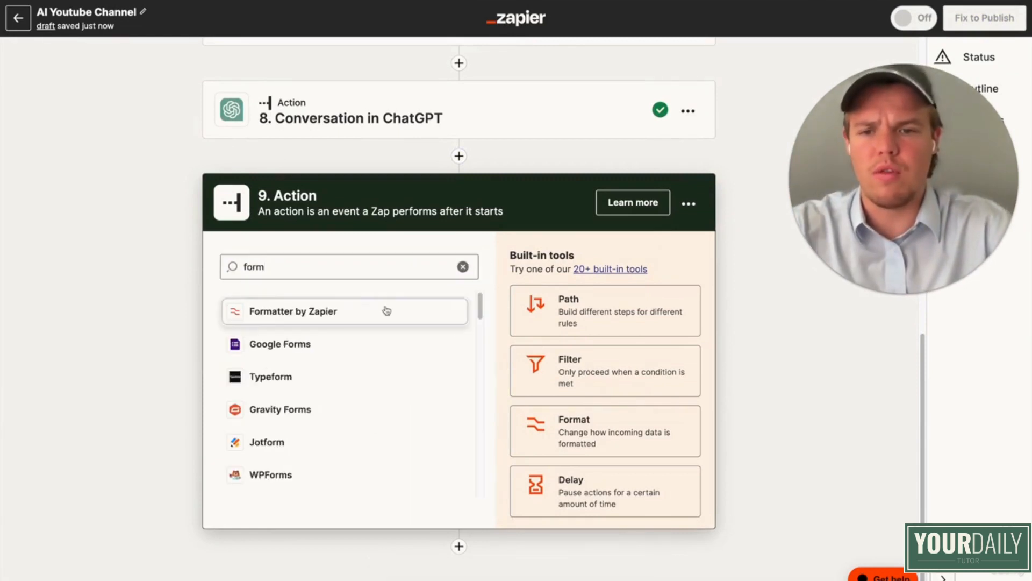
pyautogui.click(387, 311)
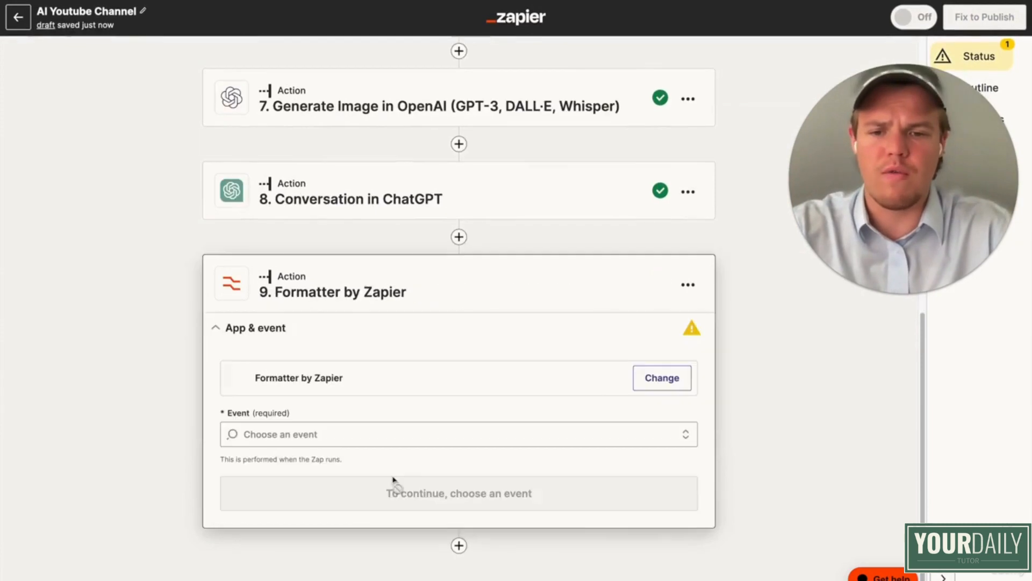
pyautogui.click(301, 435)
pyautogui.click(315, 537)
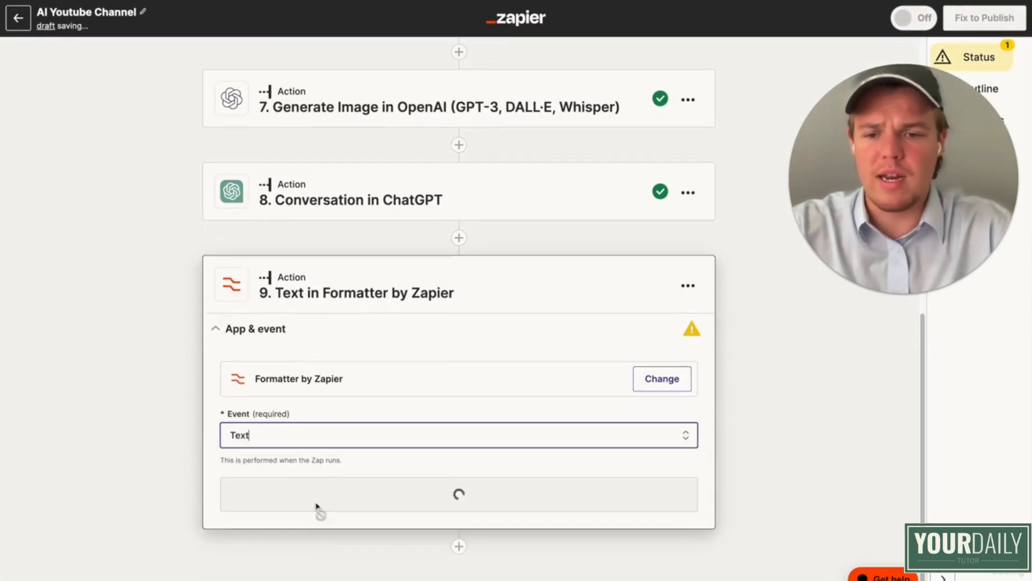
# - Continue to the Formatter step's action settings and choose Split Text as its transform
pyautogui.click(376, 493)
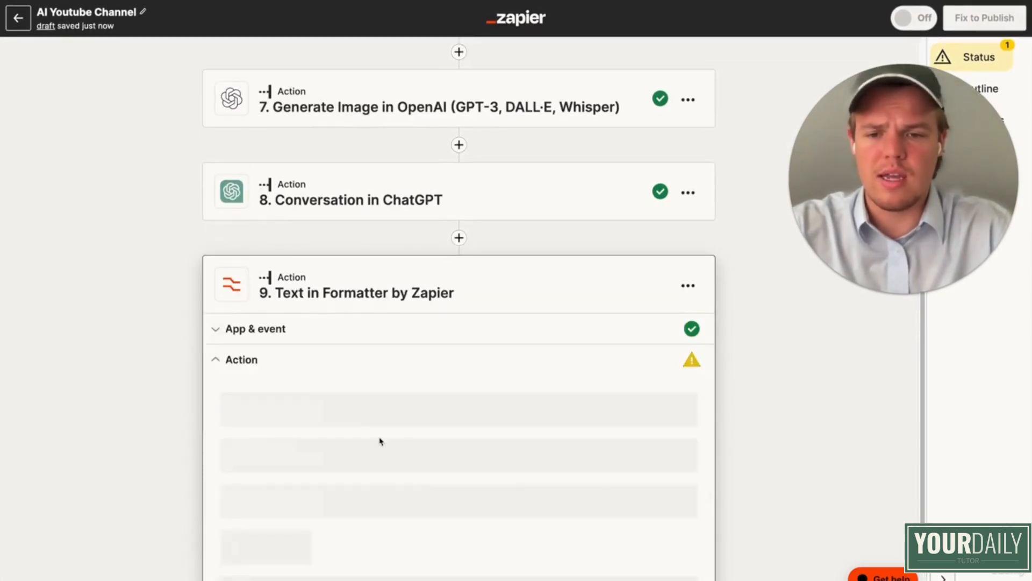
pyautogui.click(359, 446)
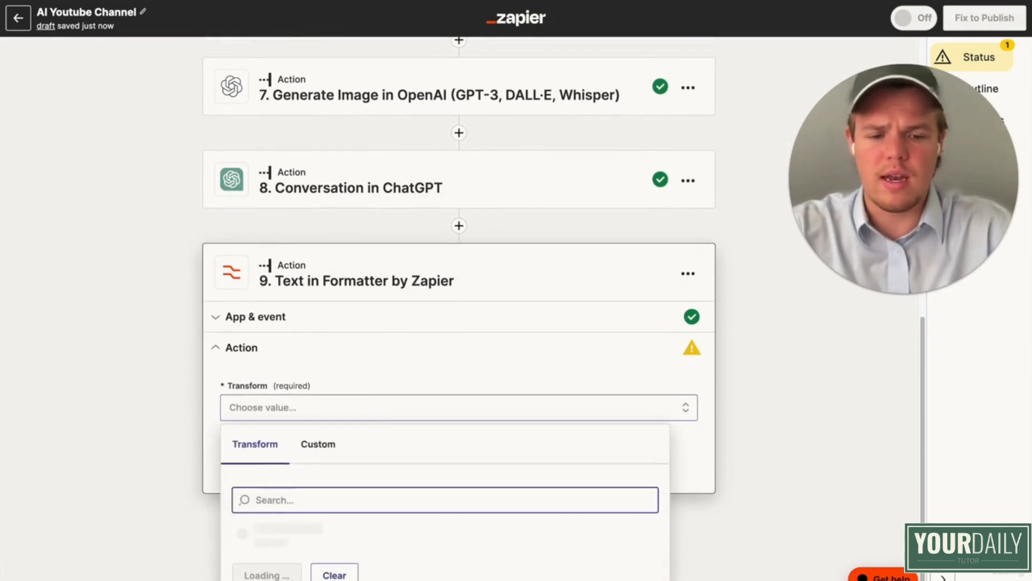
pyautogui.write('split')
pyautogui.click(331, 537)
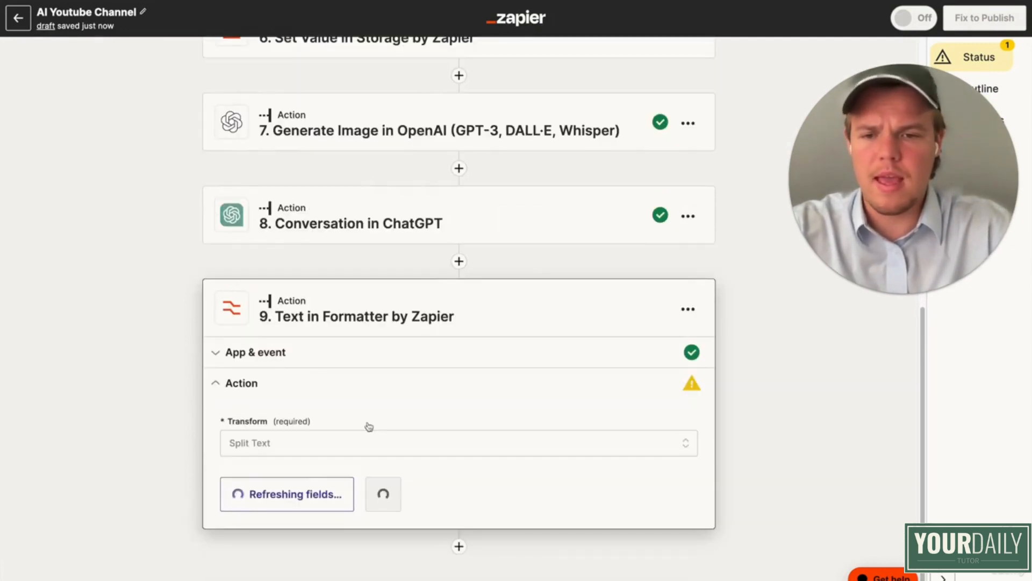
# - Insert step 8's Assistant Response Message as the input text for the split
pyautogui.click(366, 376)
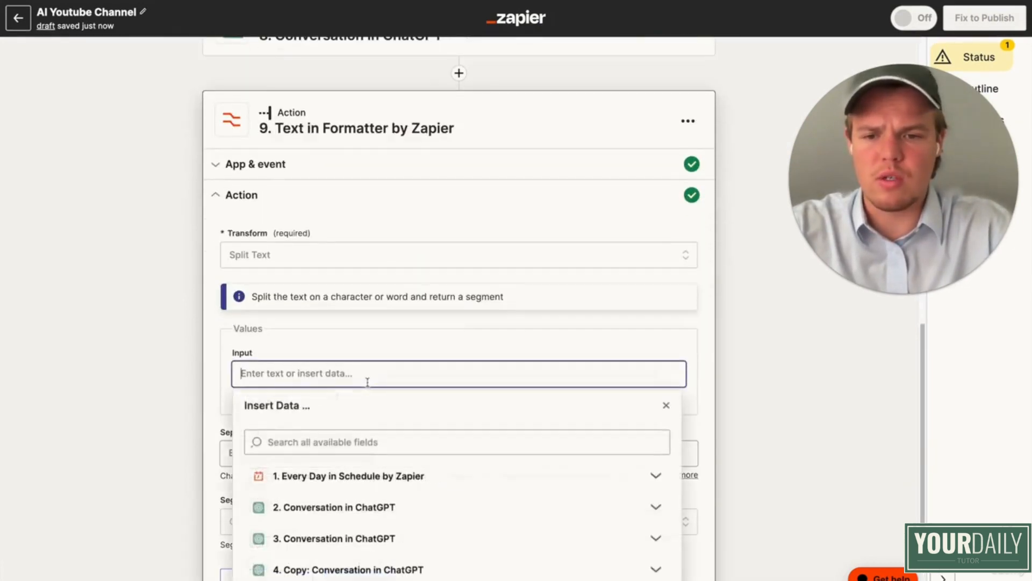
pyautogui.scroll(-3, 364, 426)
pyautogui.click(365, 565)
pyautogui.scroll(-5, 371, 487)
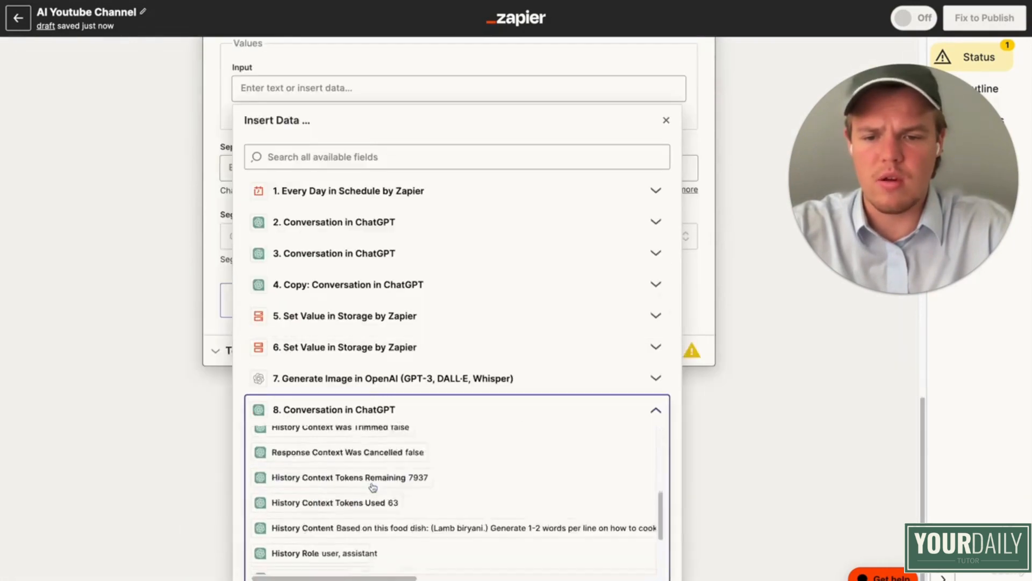
pyautogui.click(333, 536)
pyautogui.click(144, 410)
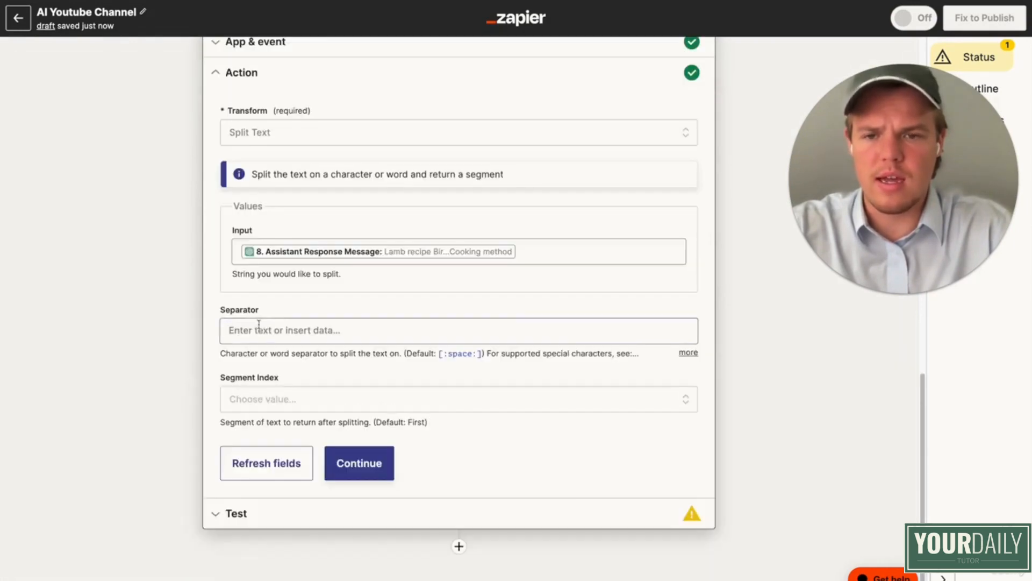
# - Expand the separator's help text and set the separator to "[:newline:]"
pyautogui.click(277, 329)
pyautogui.click(193, 269)
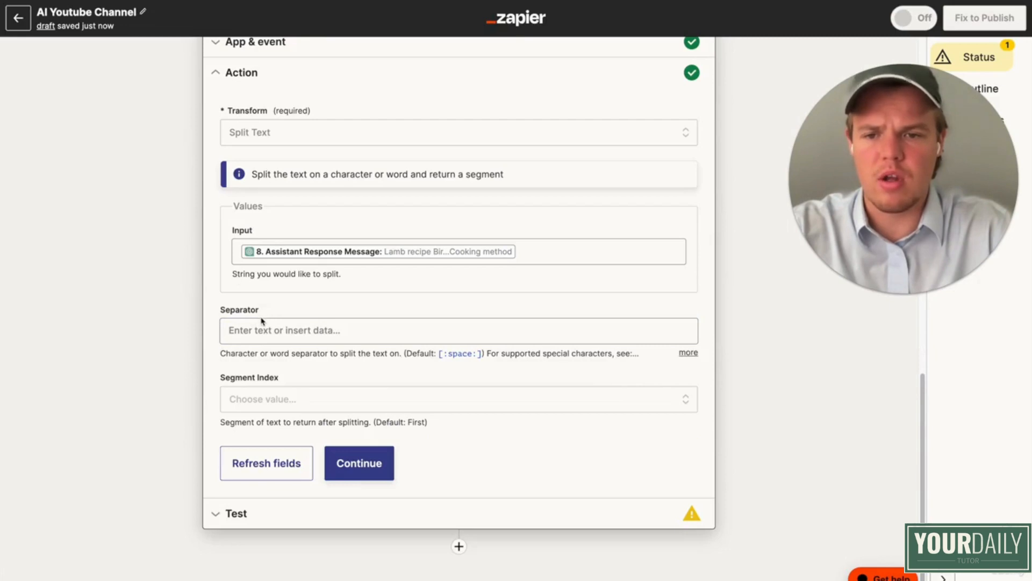
pyautogui.click(687, 354)
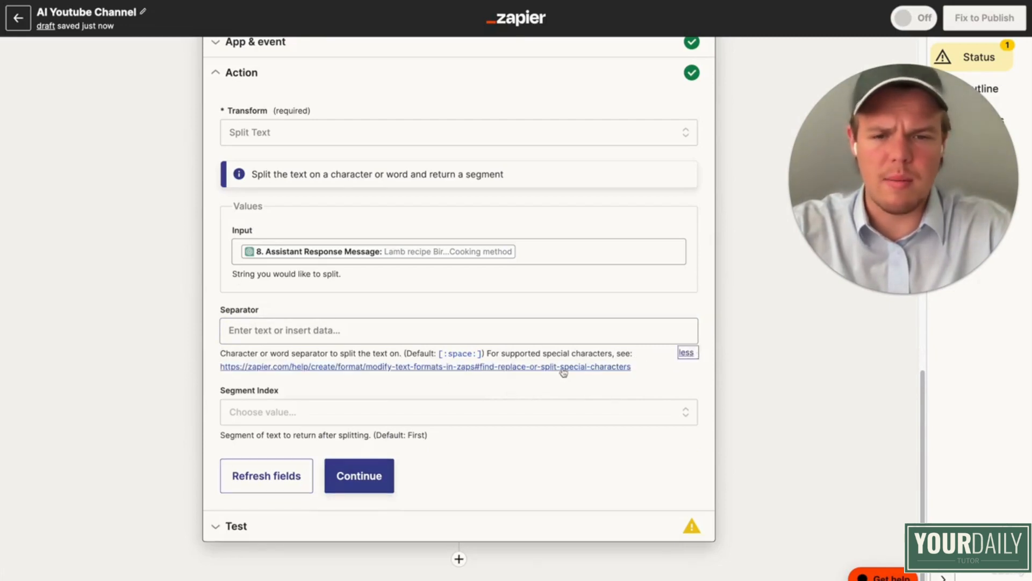
pyautogui.click(291, 330)
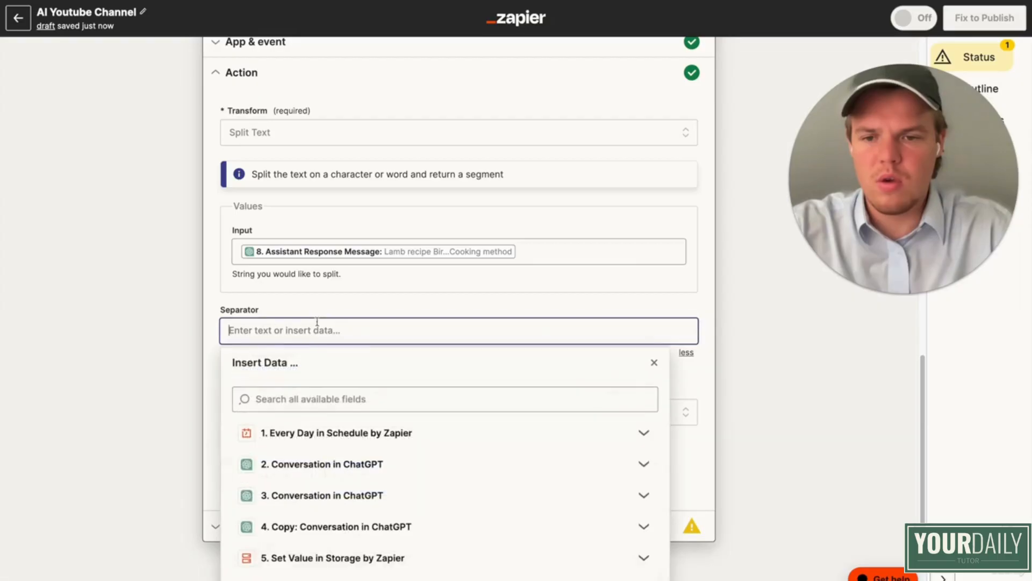
pyautogui.write('[:newline:]')
pyautogui.click(191, 351)
# - Set the segment index to All (as Separate Fields), run the step 9 test and review its output
pyautogui.click(259, 411)
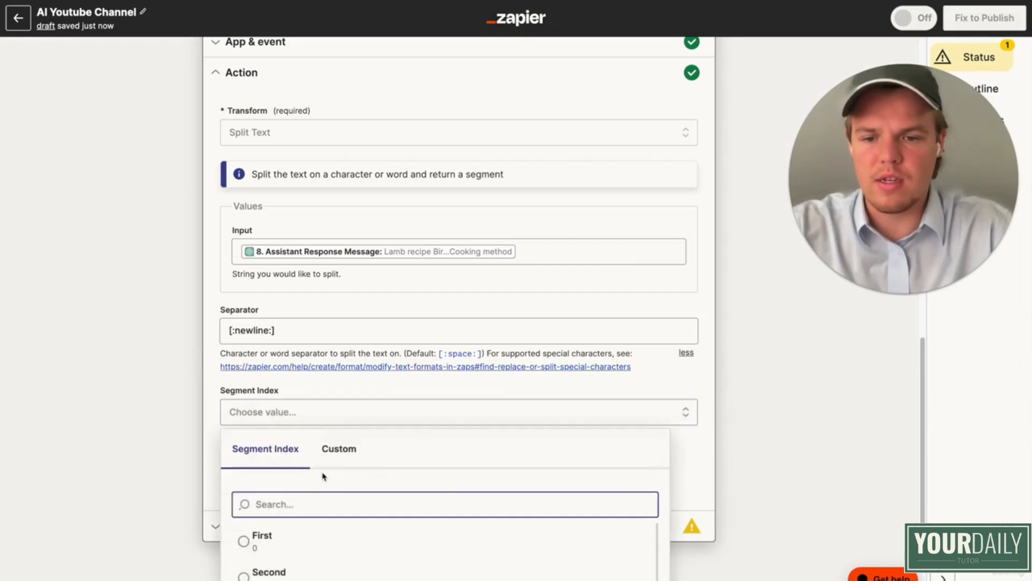
pyautogui.scroll(-5, 322, 476)
pyautogui.click(320, 532)
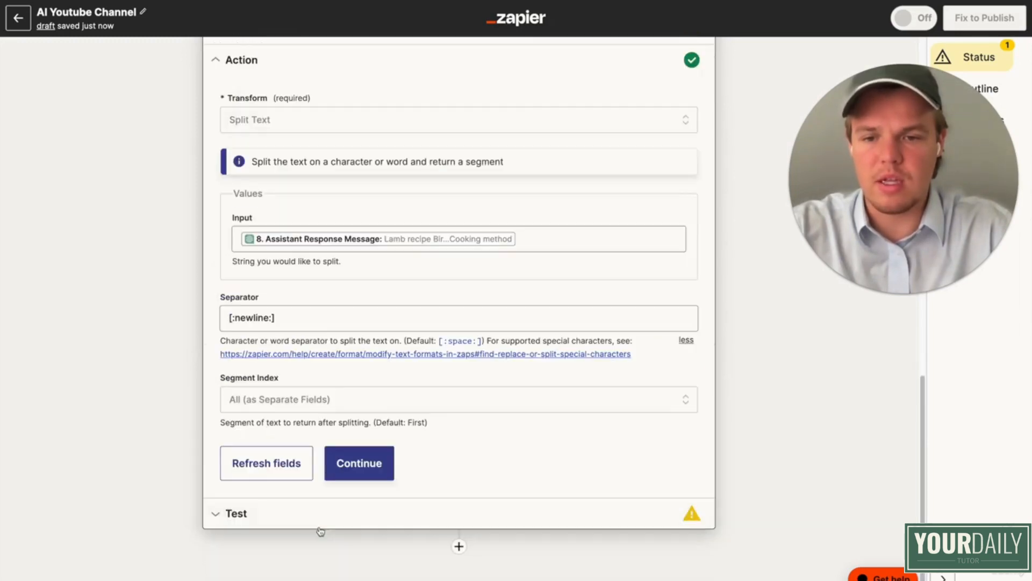
pyautogui.click(334, 467)
pyautogui.click(338, 493)
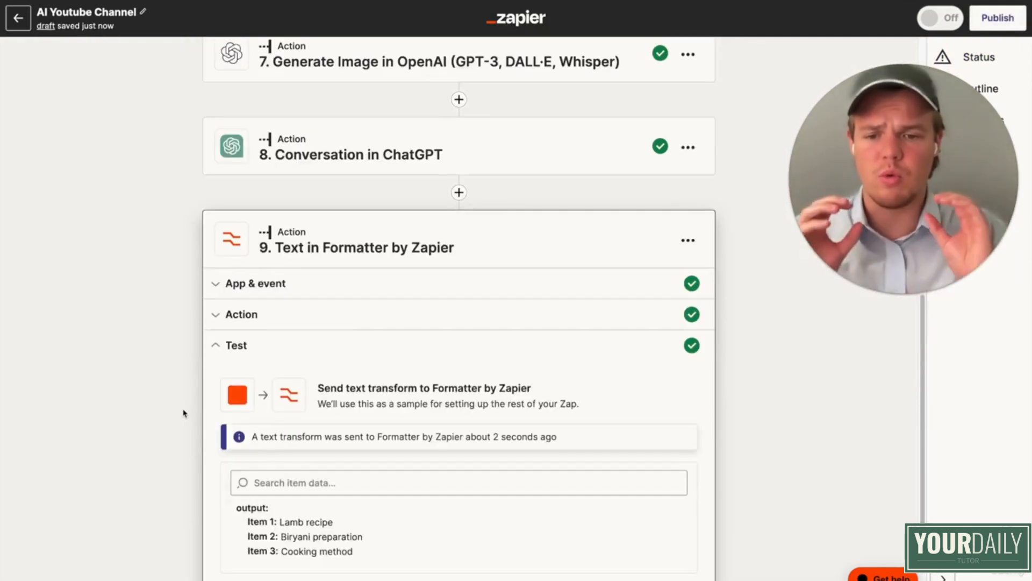
pyautogui.scroll(-3, 184, 414)
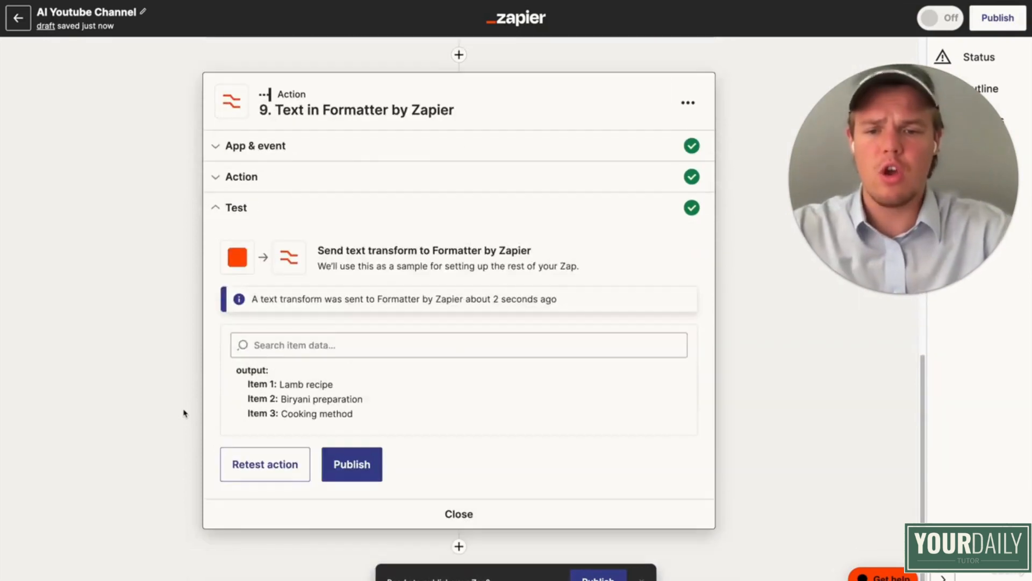
# - Add a Bannerbear action as step 10, leaving its event unset
pyautogui.click(459, 546)
pyautogui.write('ban')
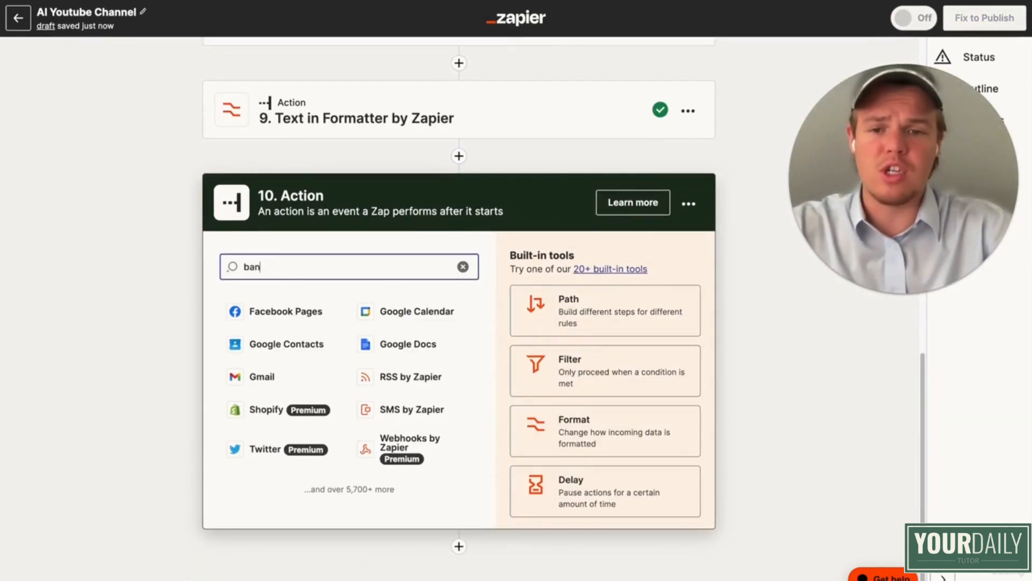
pyautogui.write('ner')
pyautogui.click(325, 318)
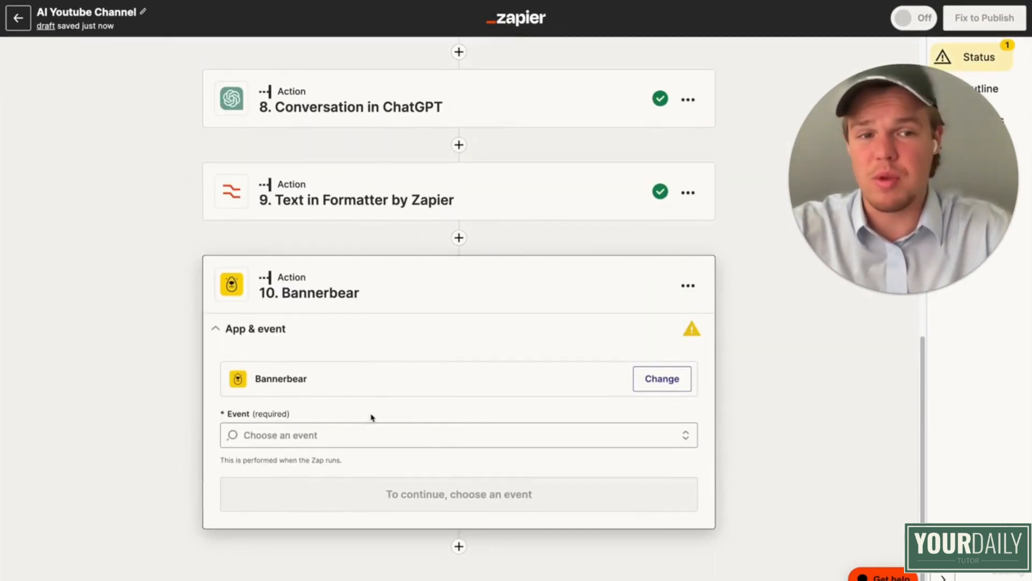
pyautogui.scroll(2, 409, 438)
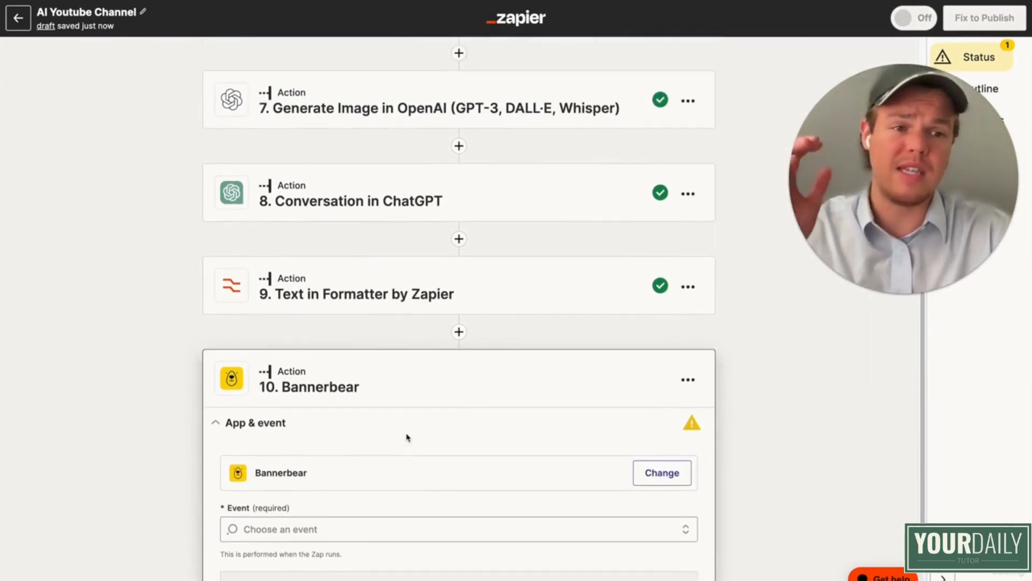
pyautogui.scroll(-2, 409, 417)
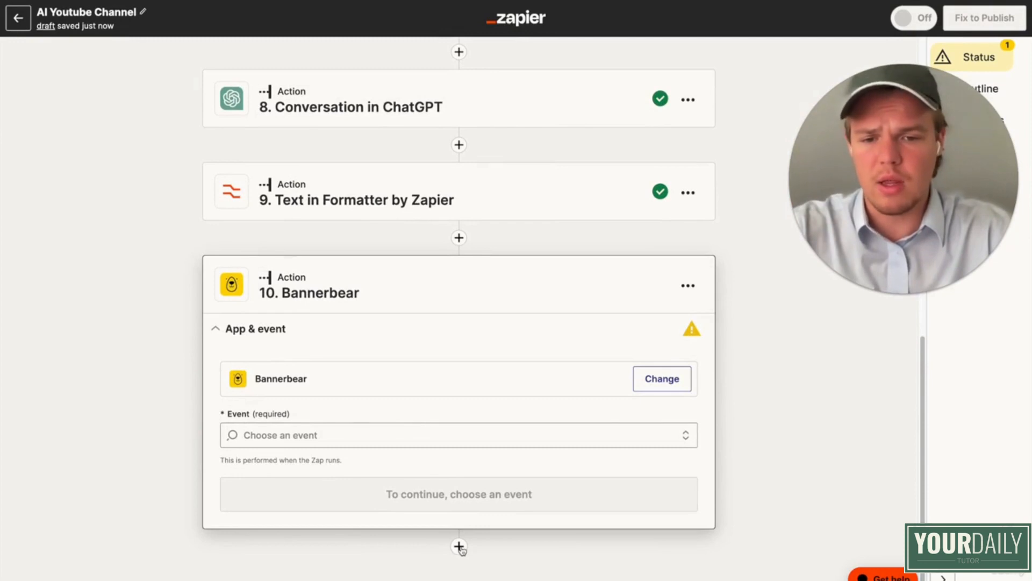
# - Add a Storage by Zapier action as step 11 with Set Value as its event and continue to the account
pyautogui.click(460, 545)
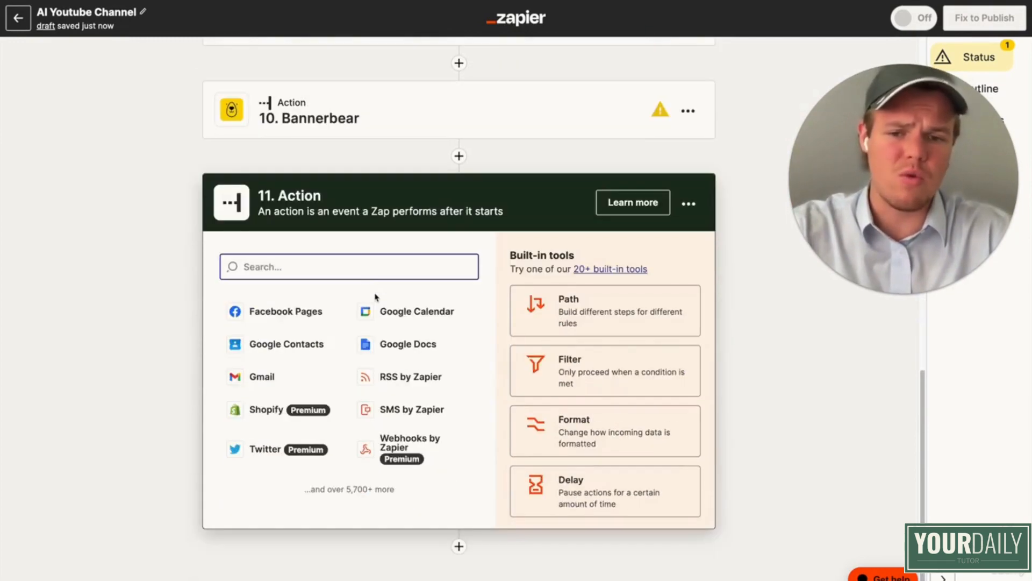
pyautogui.write('stora')
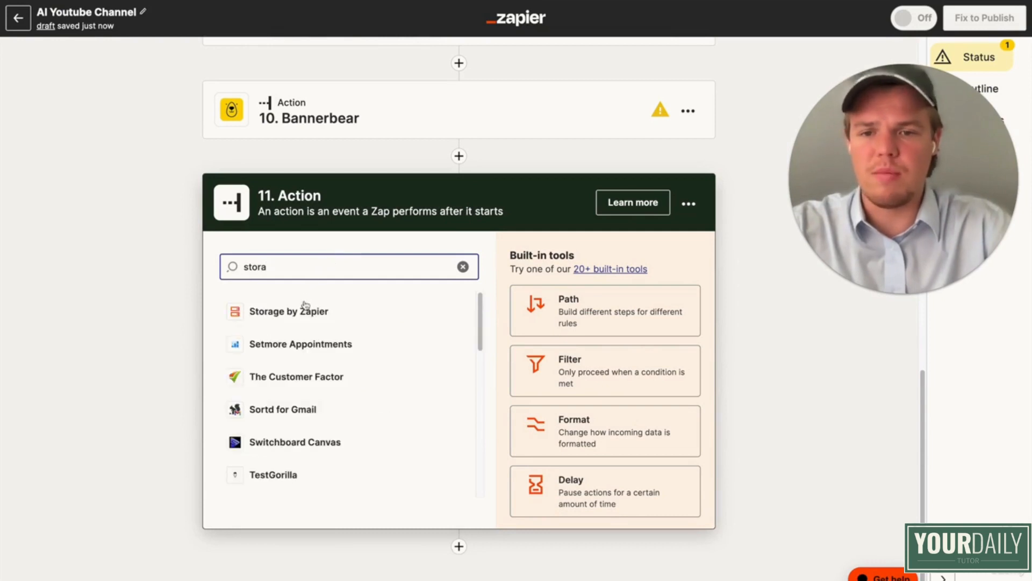
pyautogui.click(308, 309)
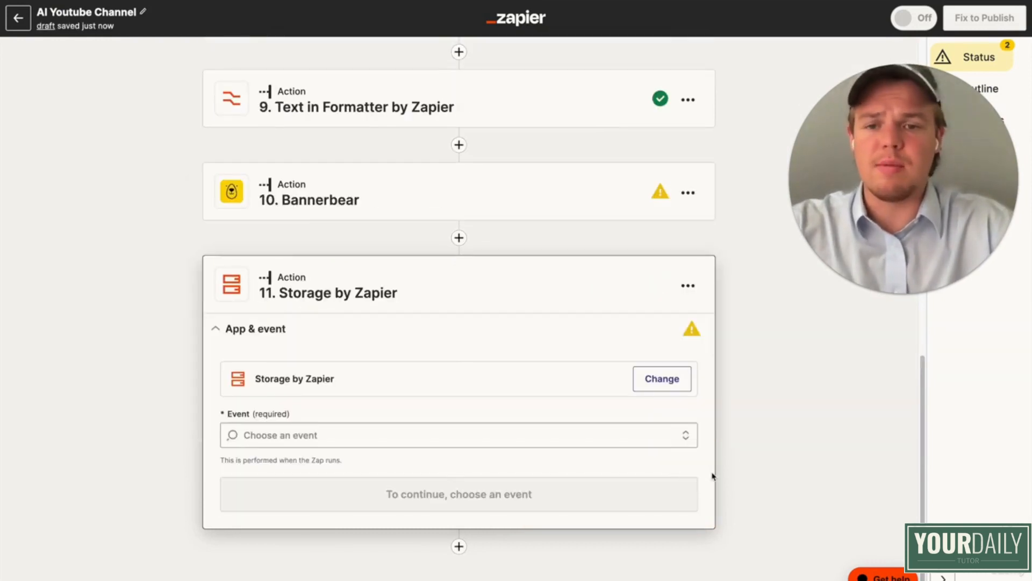
pyautogui.click(478, 434)
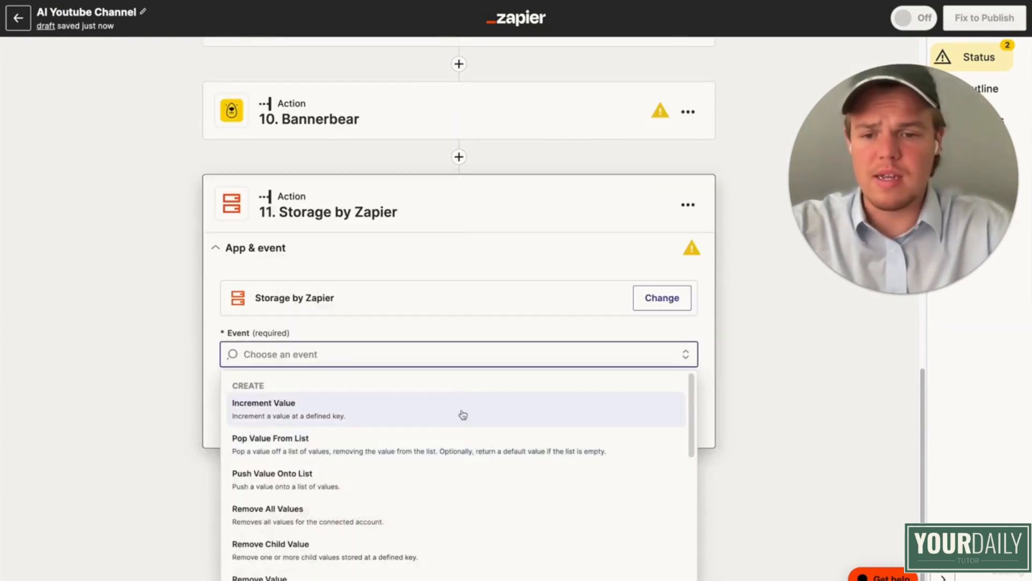
pyautogui.scroll(-5, 451, 462)
pyautogui.scroll(-4, 452, 516)
pyautogui.scroll(6, 454, 533)
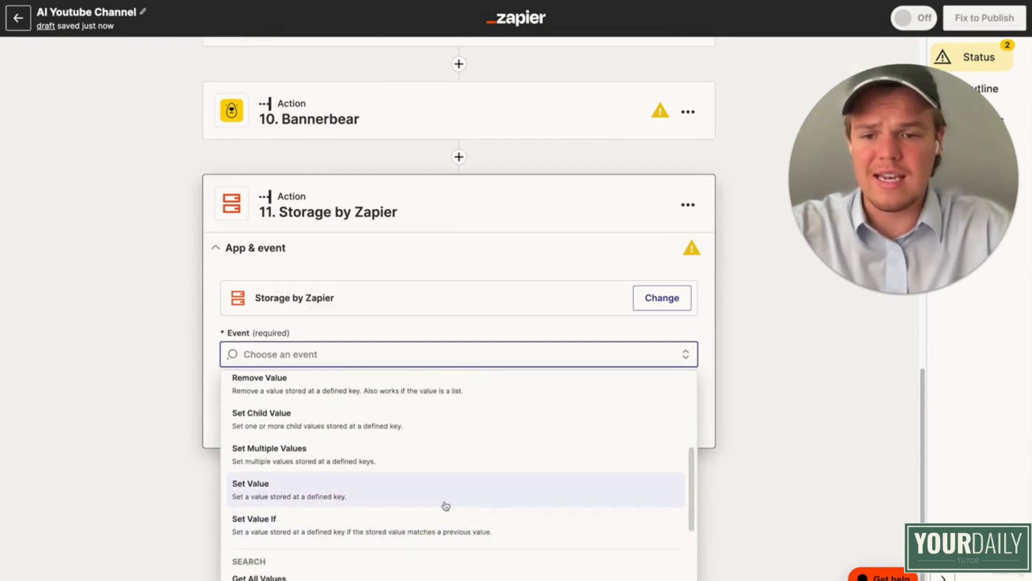
pyautogui.click(446, 504)
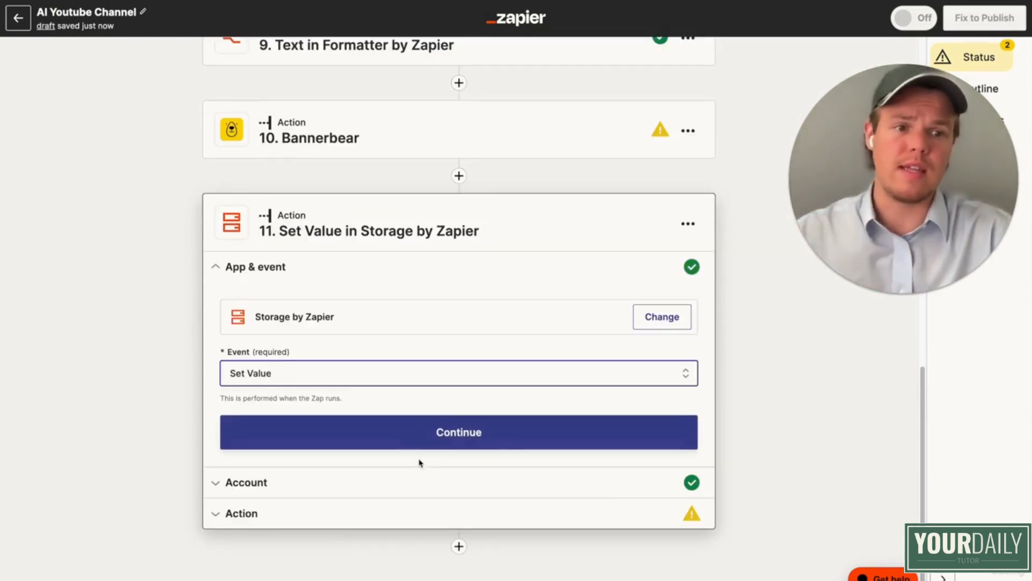
pyautogui.click(422, 448)
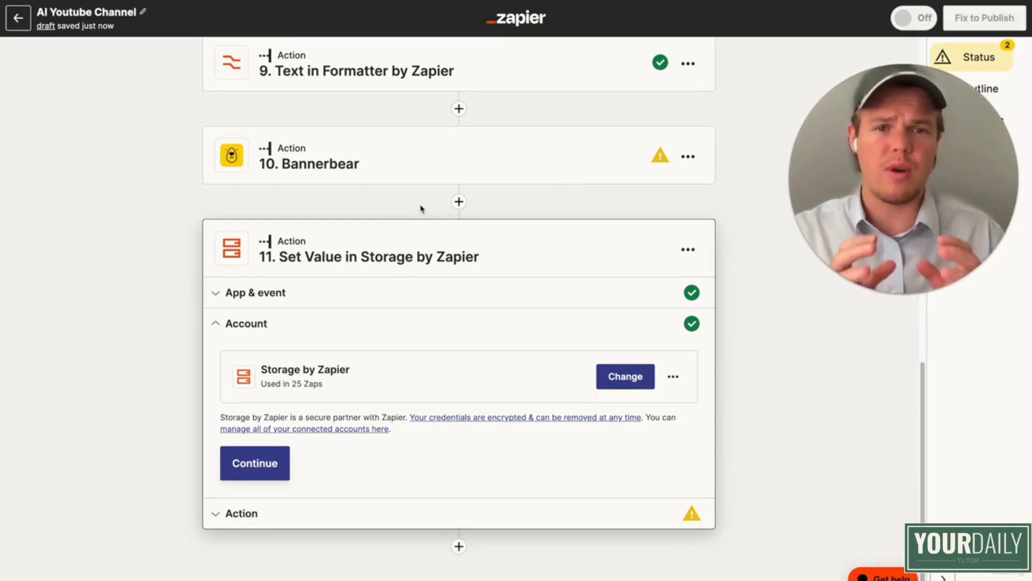
# - Continue with the connected Storage account and set the key to "cookthumb"
pyautogui.click(263, 463)
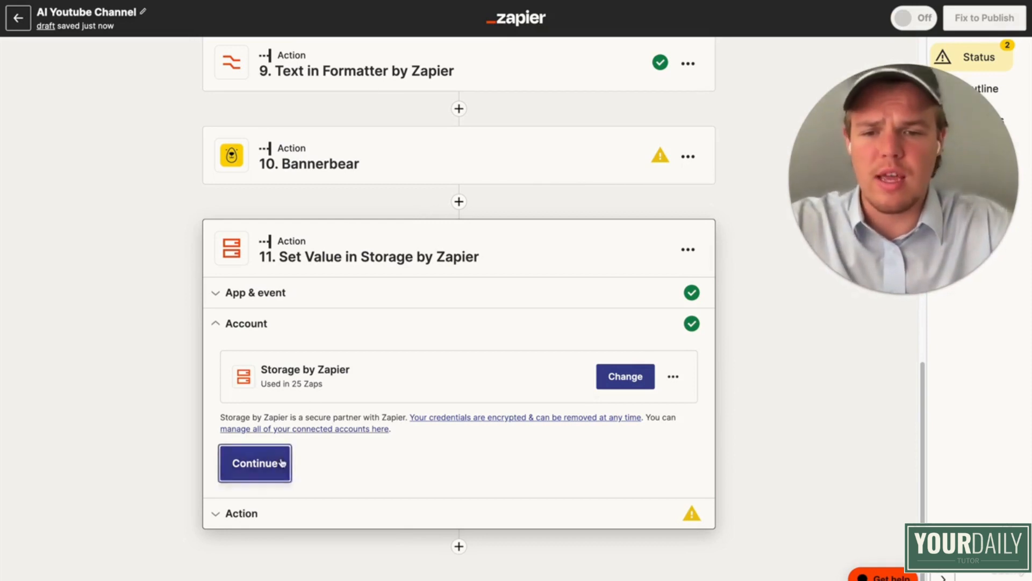
pyautogui.click(339, 359)
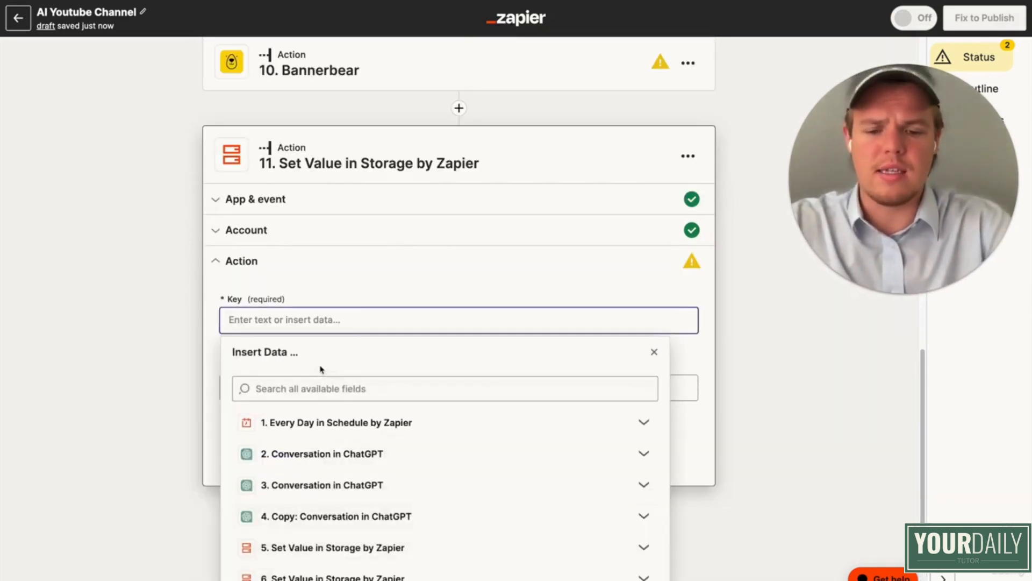
pyautogui.write('cookthumb')
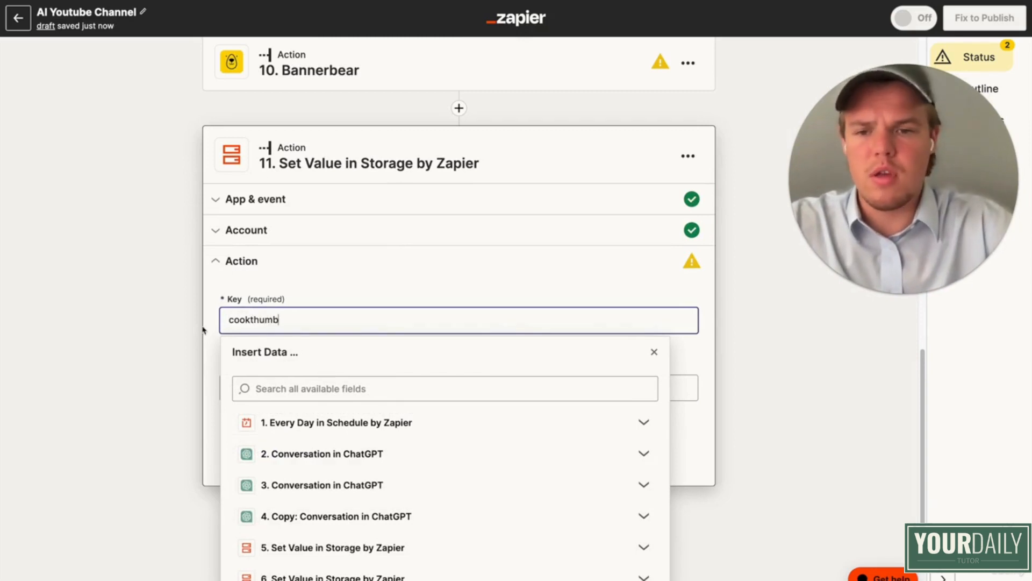
pyautogui.click(144, 325)
# - Try to insert data from the step 10 Bannerbear action as the stored value
pyautogui.click(270, 428)
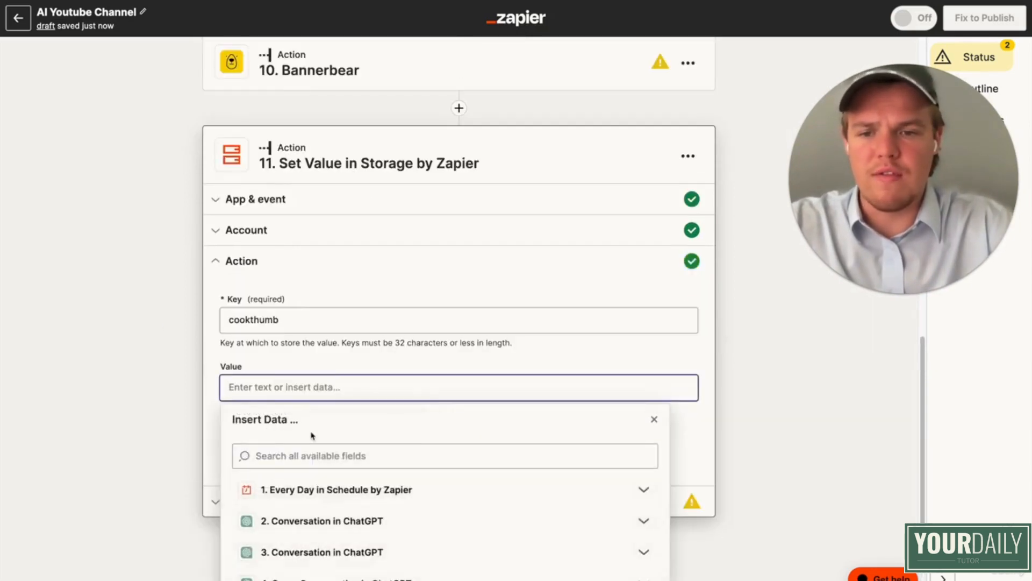
pyautogui.click(301, 572)
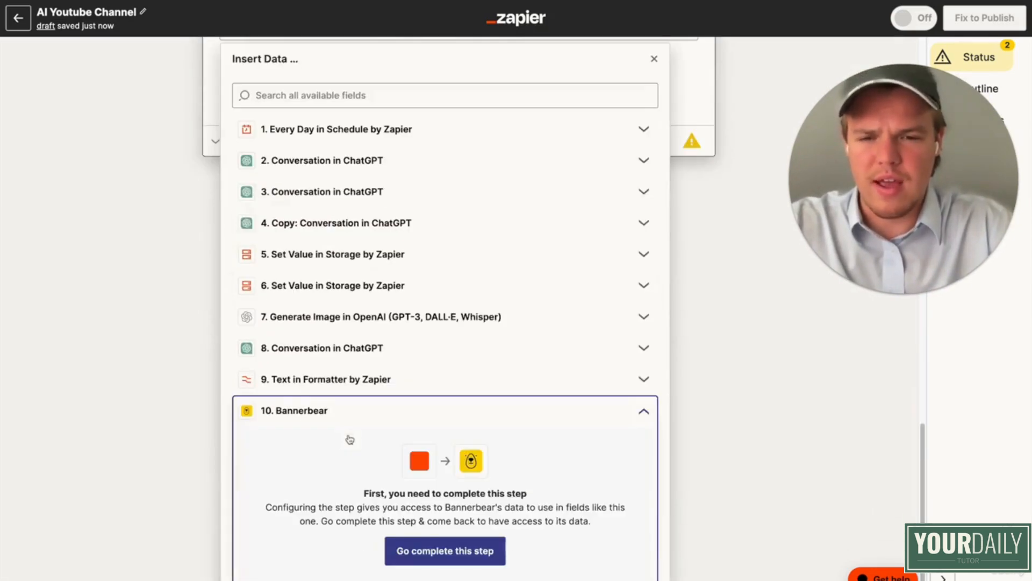
pyautogui.click(165, 381)
pyautogui.scroll(1, 427, 355)
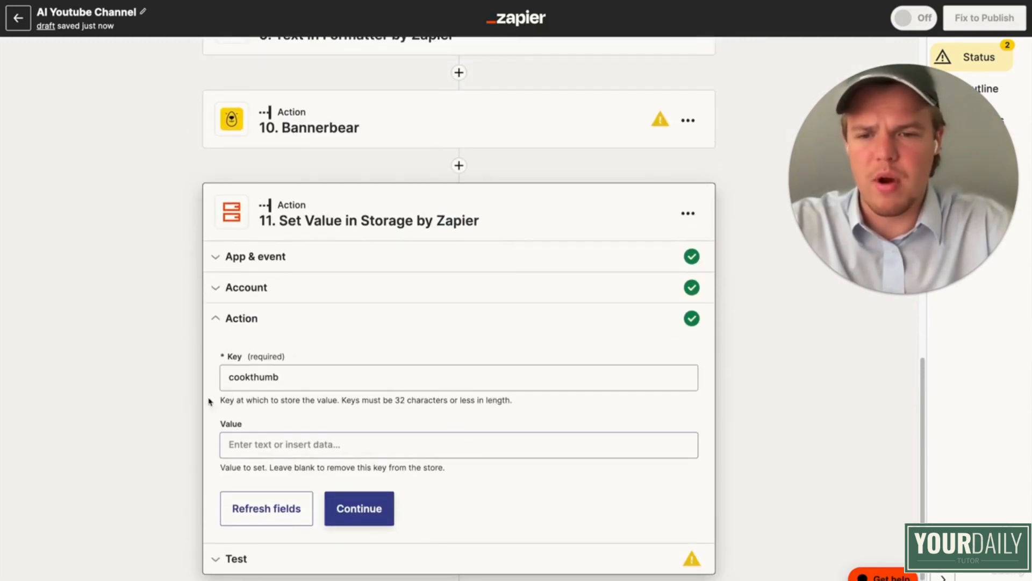
# - Rename the step 11 storage action as "Banner ID"
pyautogui.click(689, 213)
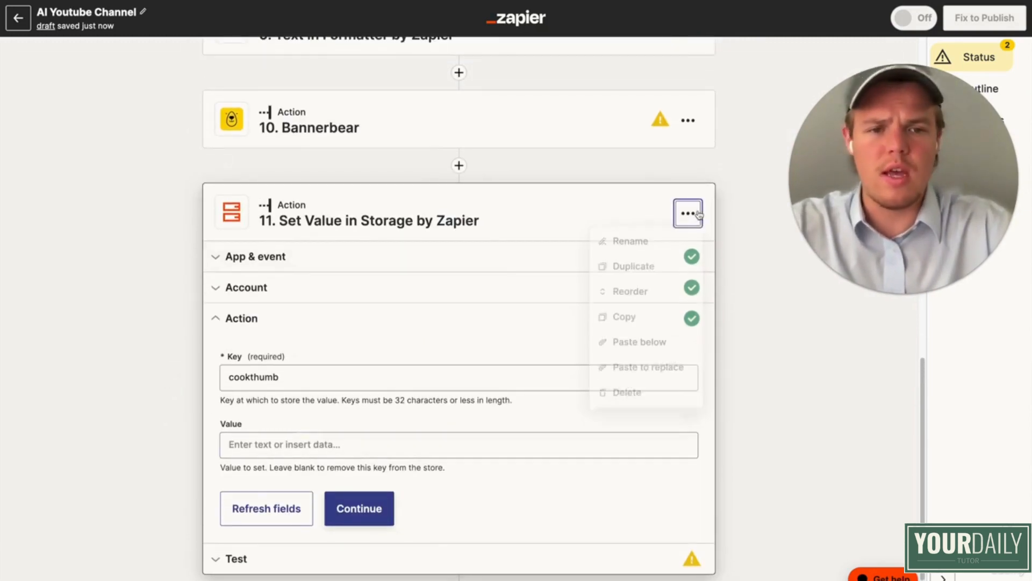
pyautogui.click(663, 242)
pyautogui.write('Banner')
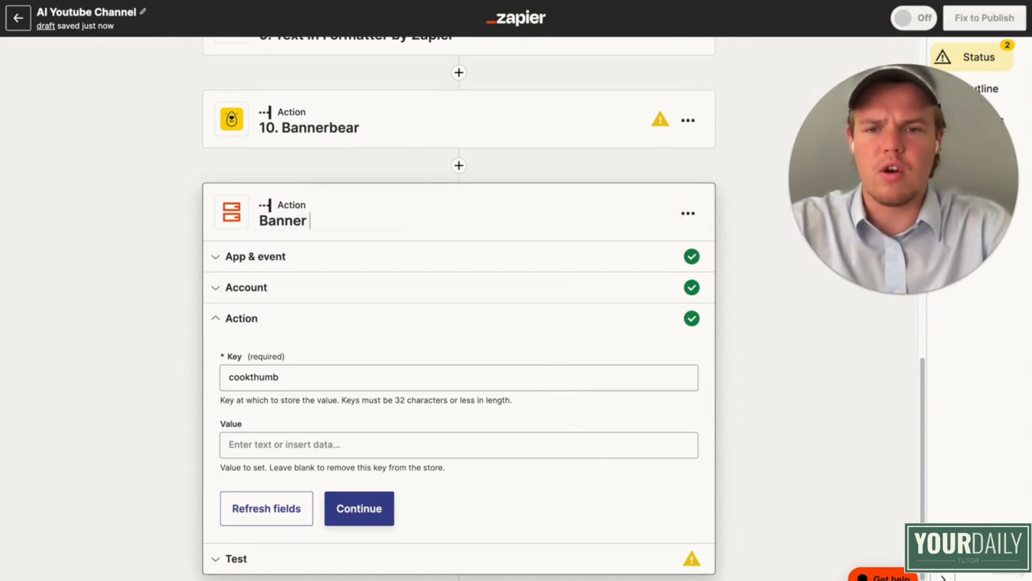
pyautogui.write(' ID')
pyautogui.press('Return')
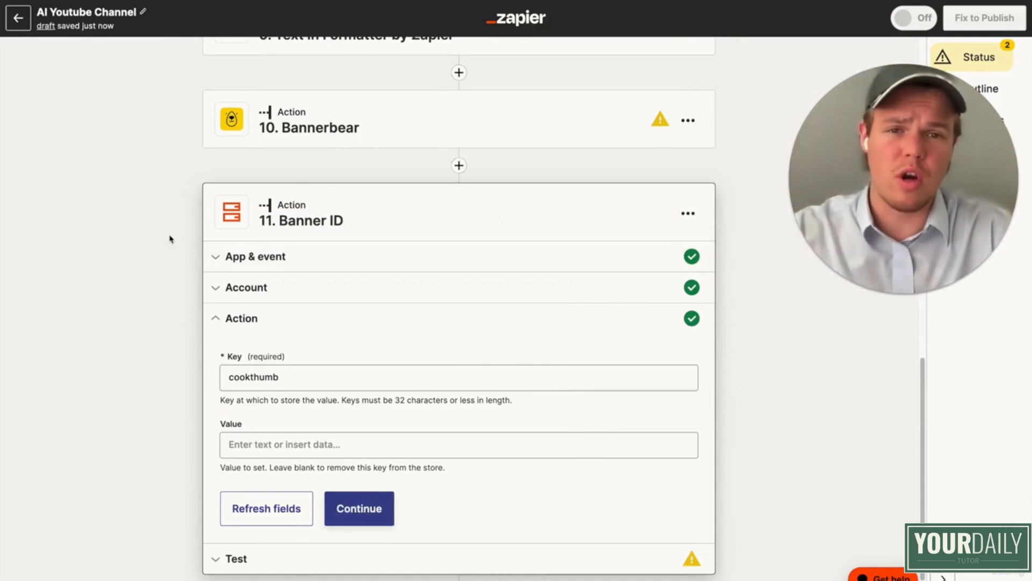
pyautogui.scroll(15, 171, 238)
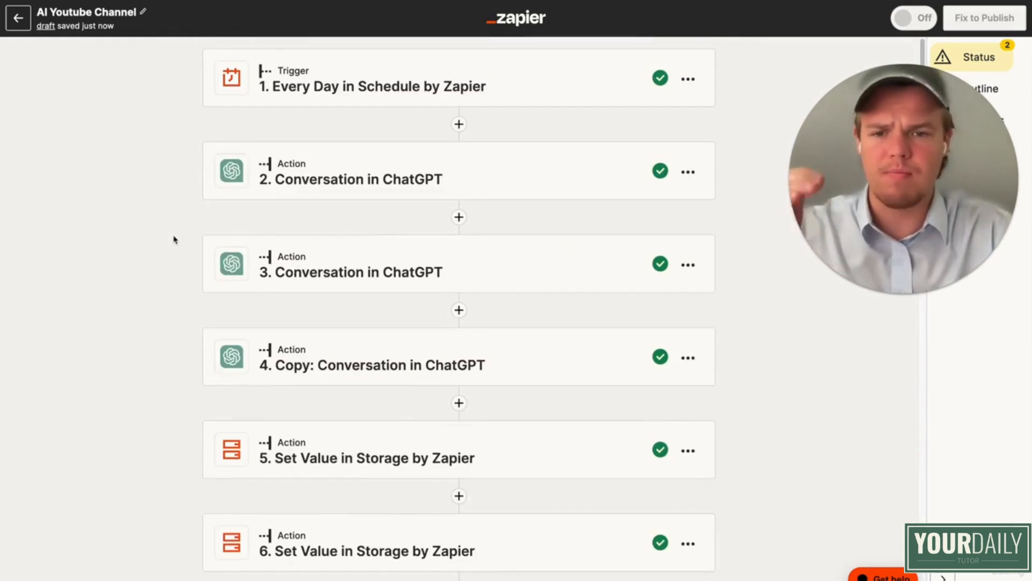
pyautogui.scroll(-15, 173, 239)
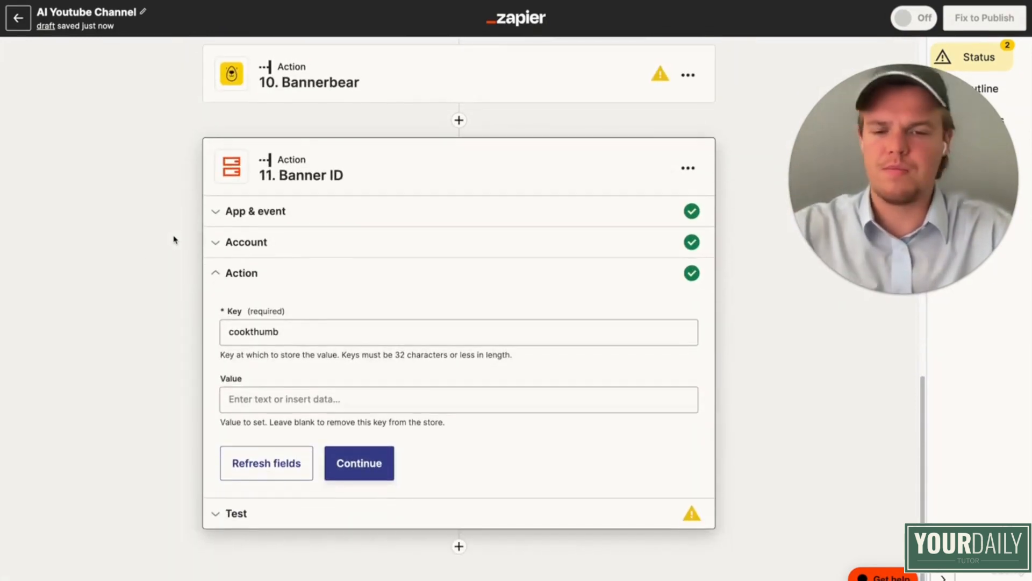
# - Add a ChatGPT action as step 12 with Conversation as its event and continue with the connected account
pyautogui.click(459, 546)
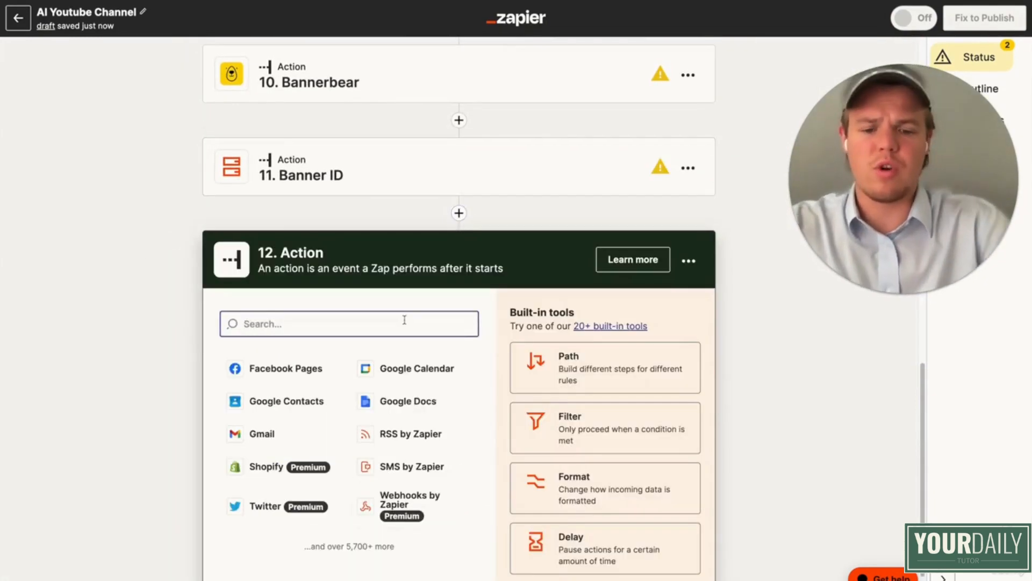
pyautogui.write('chatgpt')
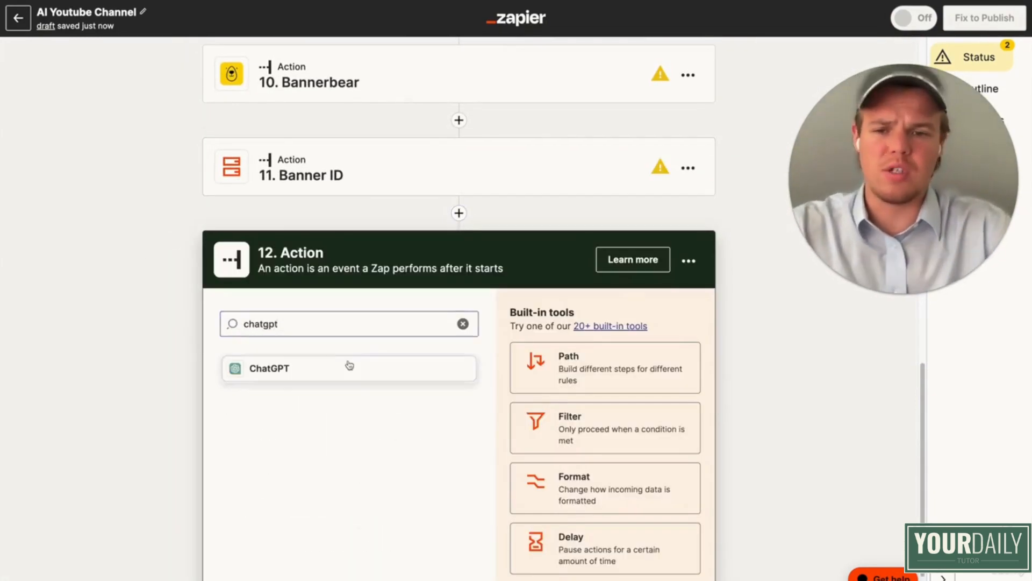
pyautogui.click(348, 364)
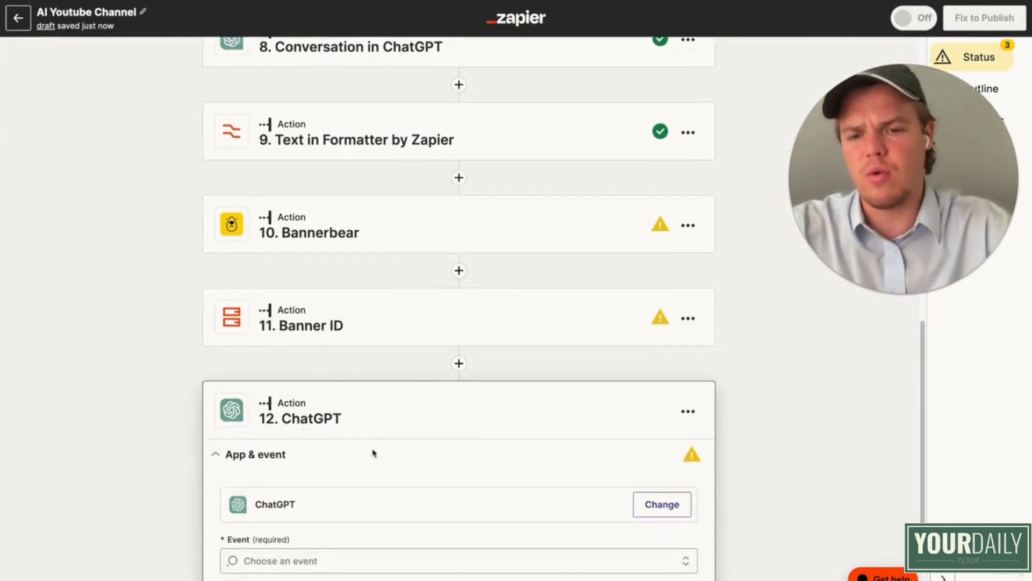
pyautogui.click(348, 490)
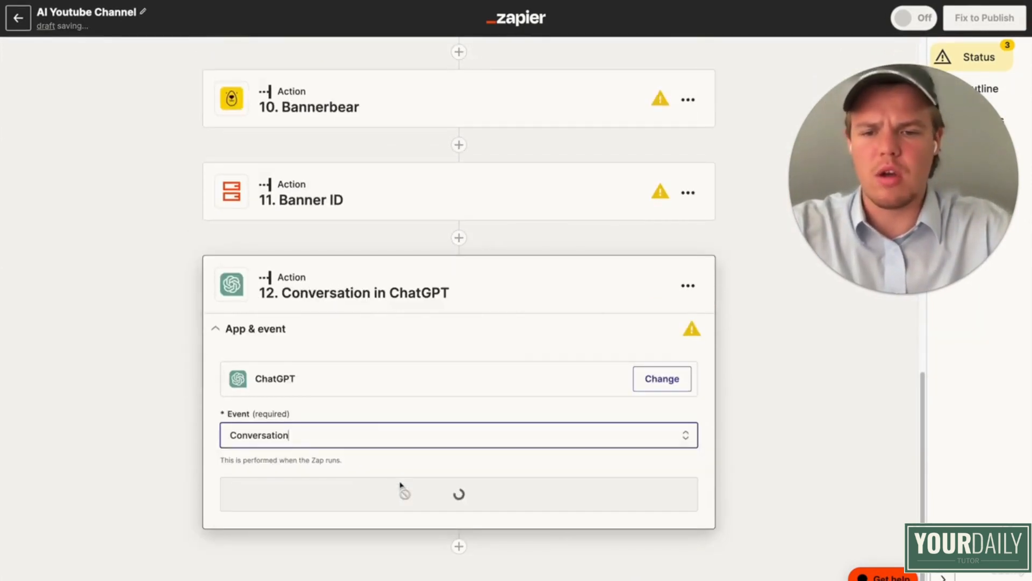
pyautogui.click(436, 508)
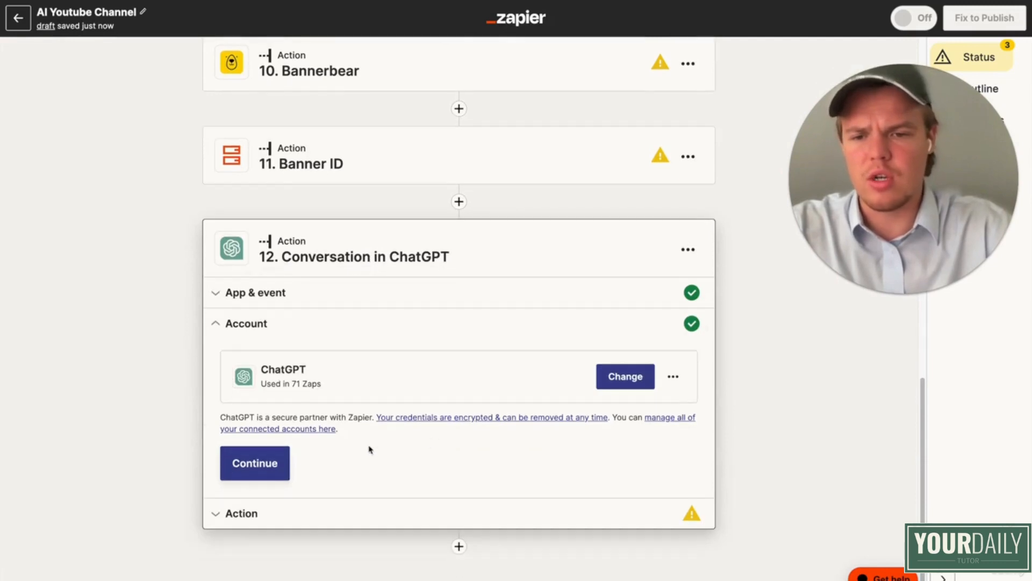
pyautogui.click(281, 461)
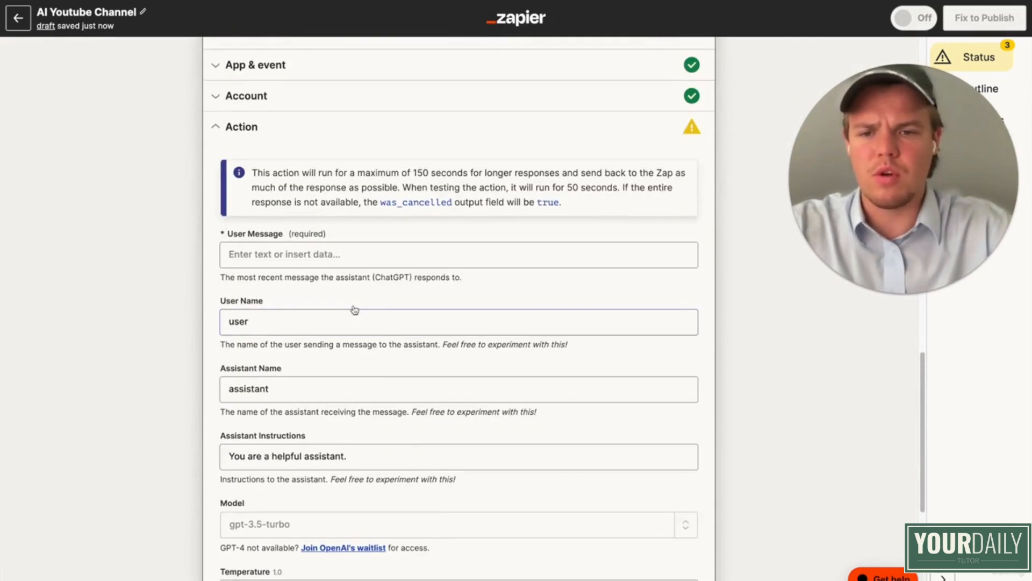
# - Begin the user message with "Based on this food dish:" followed by step 2's Assistant Response Message in parentheses
pyautogui.click(321, 256)
pyautogui.write('Based on this food dish and the fac')
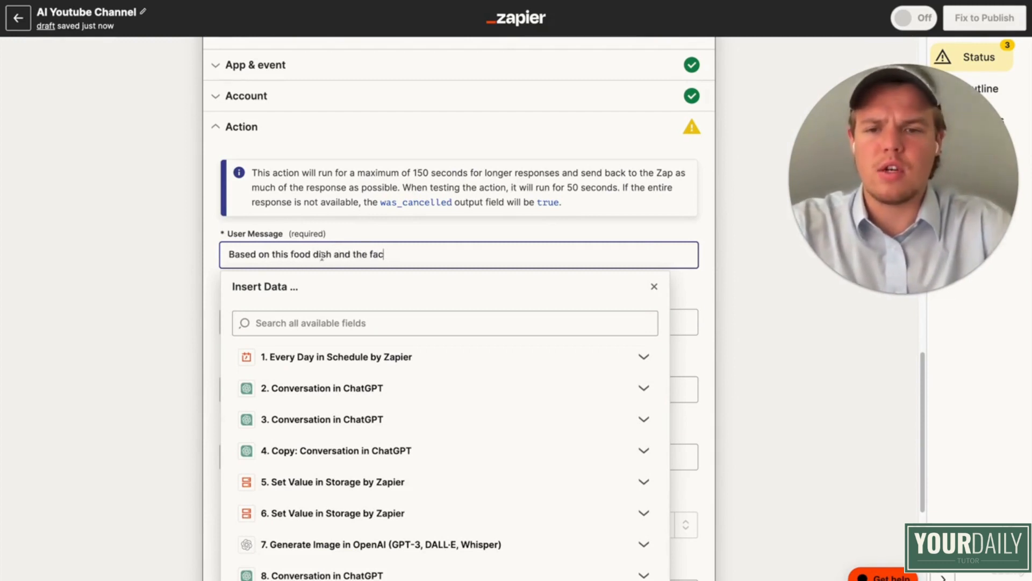
pyautogui.moveTo(393, 255); pyautogui.dragTo(332, 254)
pyautogui.press('BackSpace')
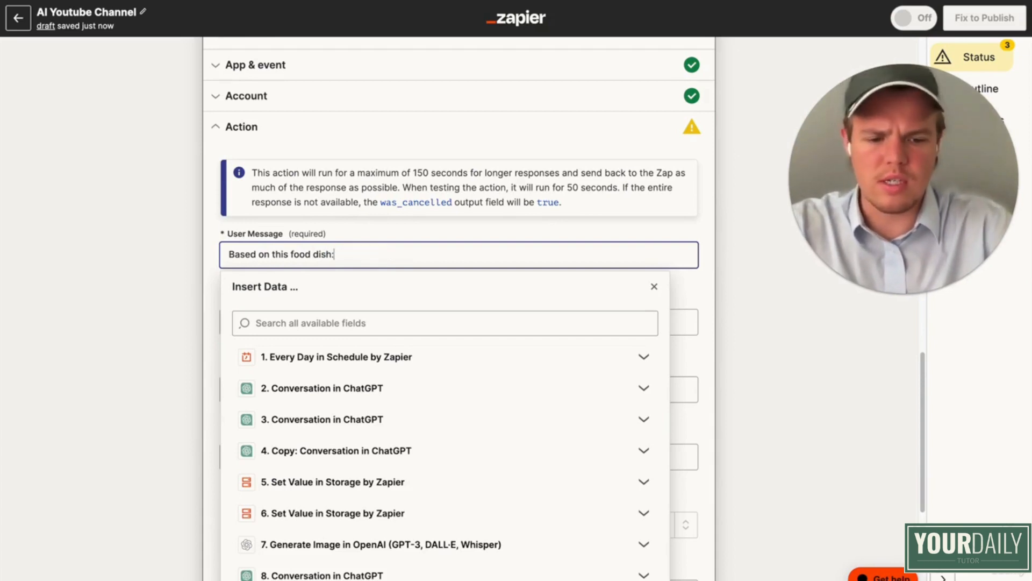
pyautogui.click(376, 387)
pyautogui.scroll(-3, 394, 474)
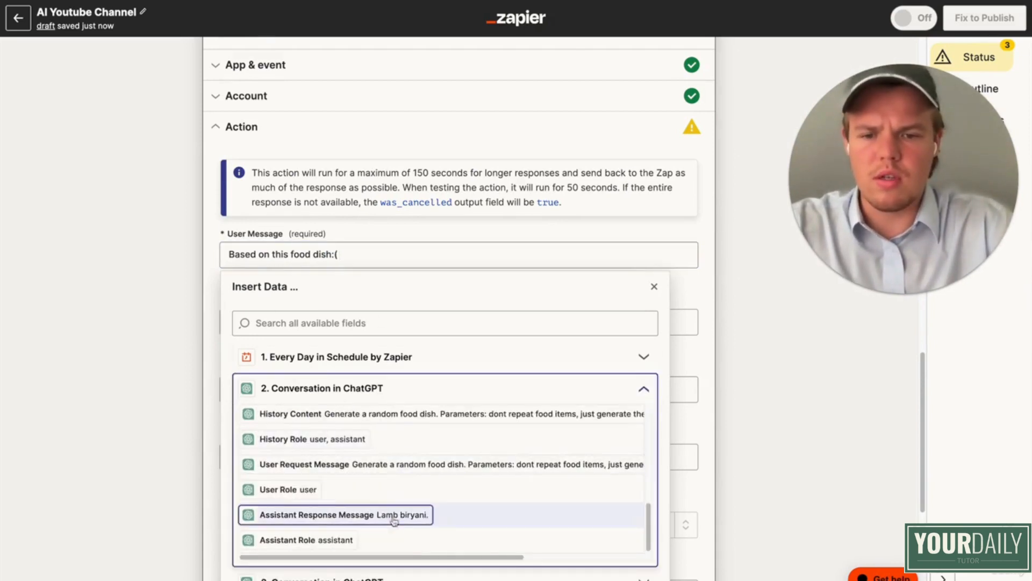
pyautogui.click(396, 514)
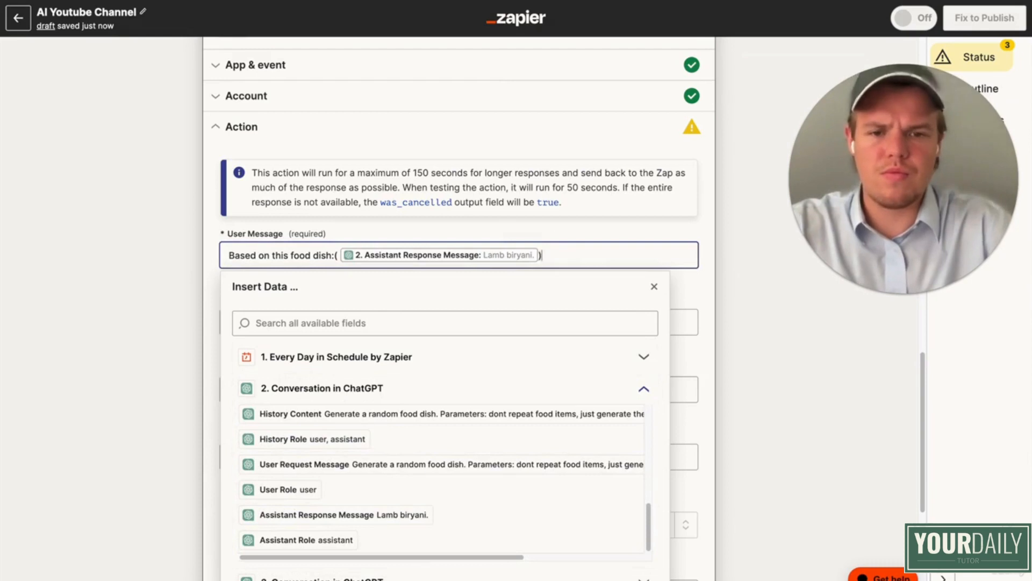
# - Extend the prompt to request a YouTube video introduction explaining how we are gonna showcase how to cook this food item today, max 2 sentences
pyautogui.write('Give introduction to a youtube video, explaining how we are gonna showcase how to cook food item today, limit to a max of 2 sentences')
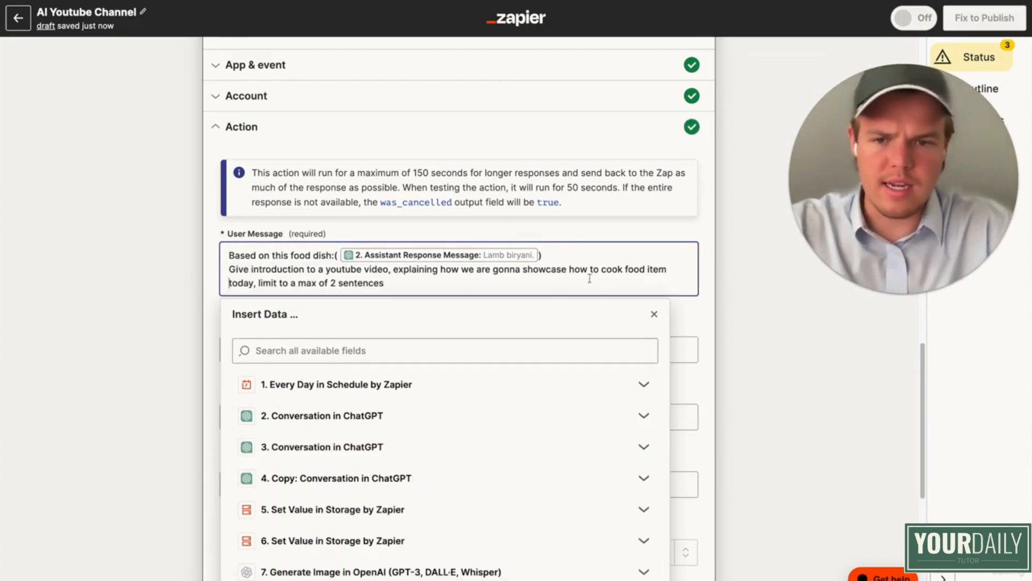
pyautogui.click(163, 317)
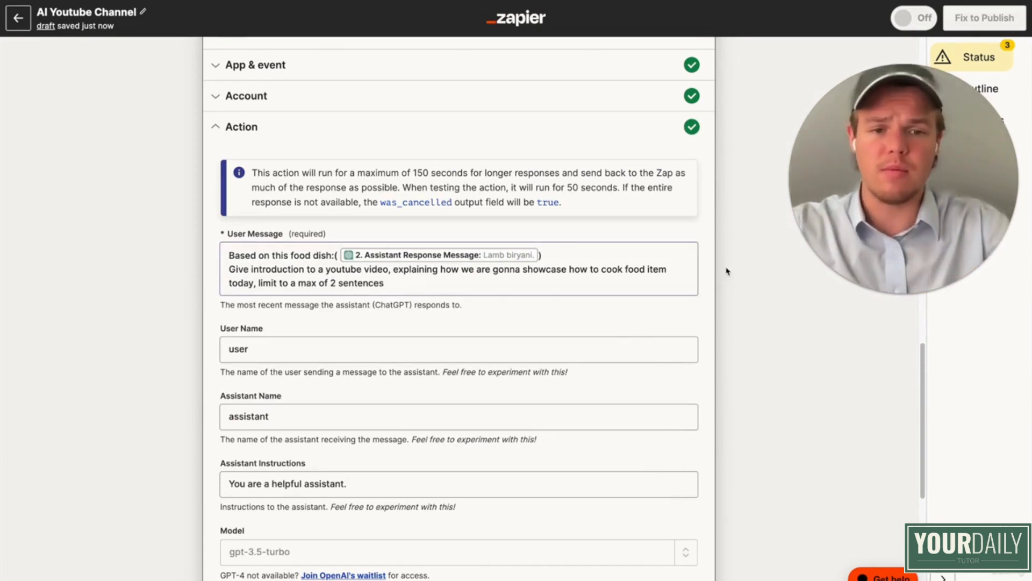
pyautogui.click(626, 269)
pyautogui.write('this')
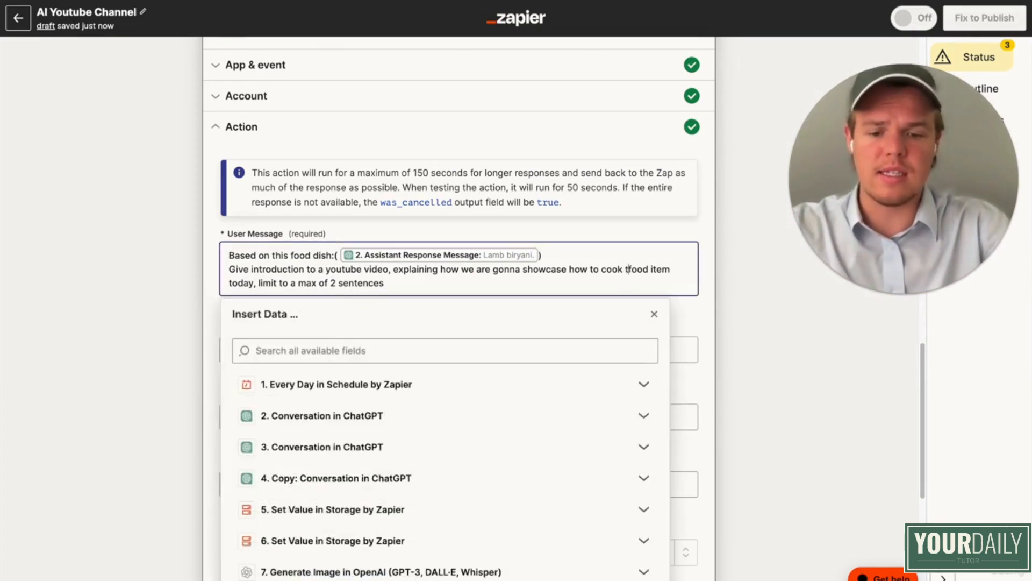
pyautogui.click(202, 288)
# - Set the model of the step 12 ChatGPT conversation to gpt-4
pyautogui.scroll(-3, 202, 285)
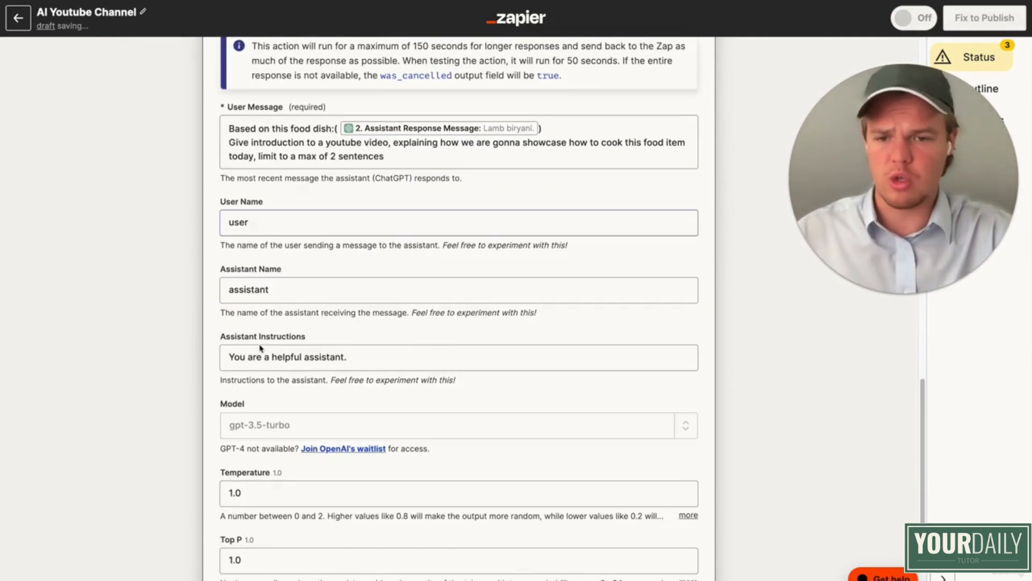
pyautogui.click(691, 427)
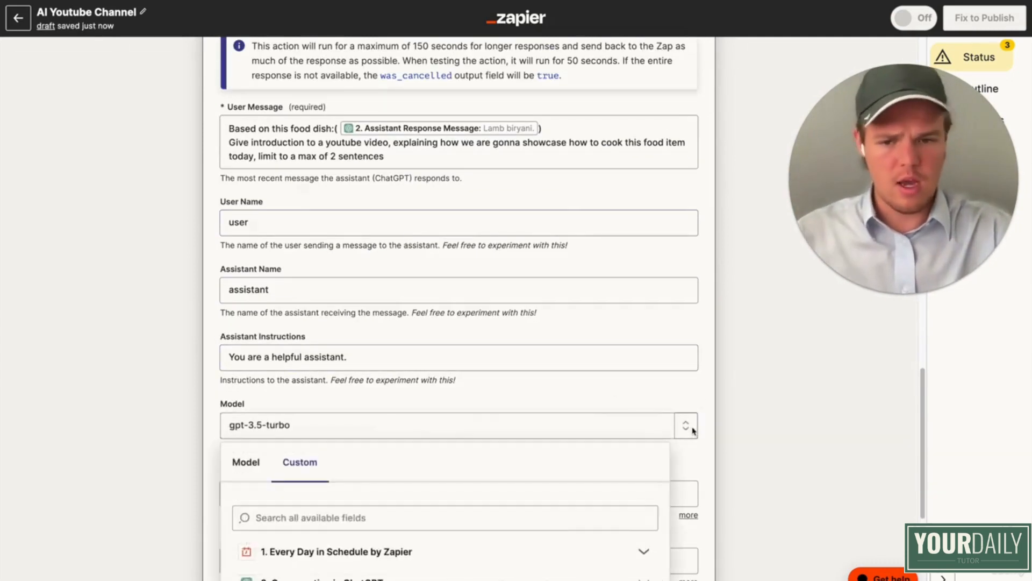
pyautogui.scroll(-2, 465, 442)
pyautogui.scroll(-2, 465, 442)
pyautogui.click(245, 292)
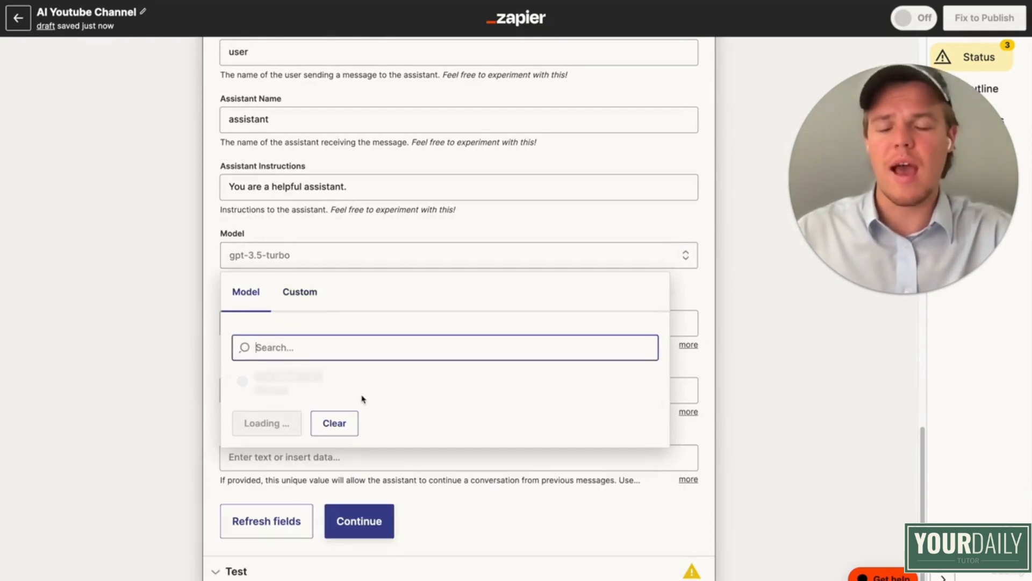
pyautogui.click(333, 455)
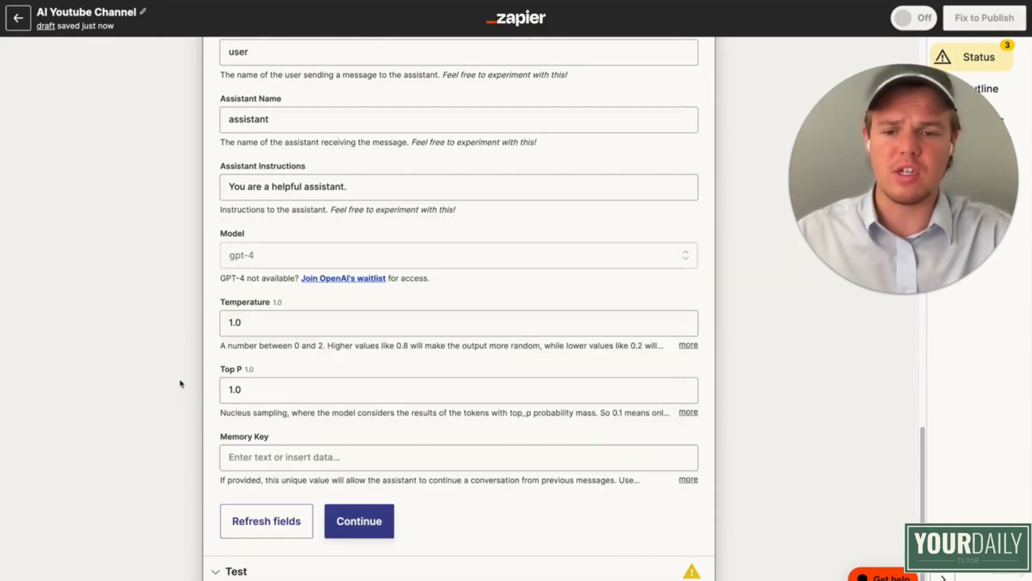
# - Set the conversation's memory key to "introfood" and continue to the test
pyautogui.click(230, 457)
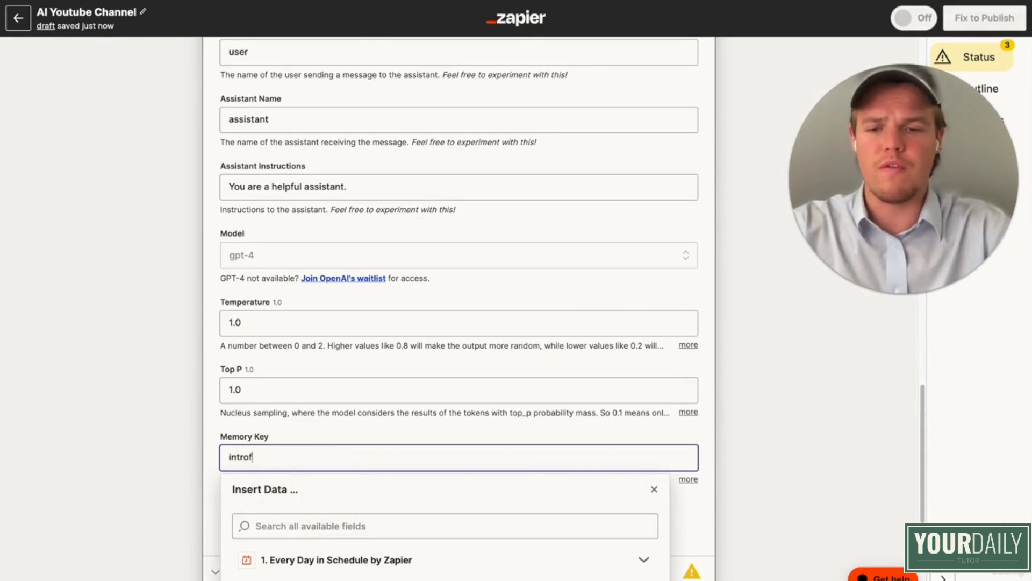
pyautogui.click(117, 398)
pyautogui.click(357, 543)
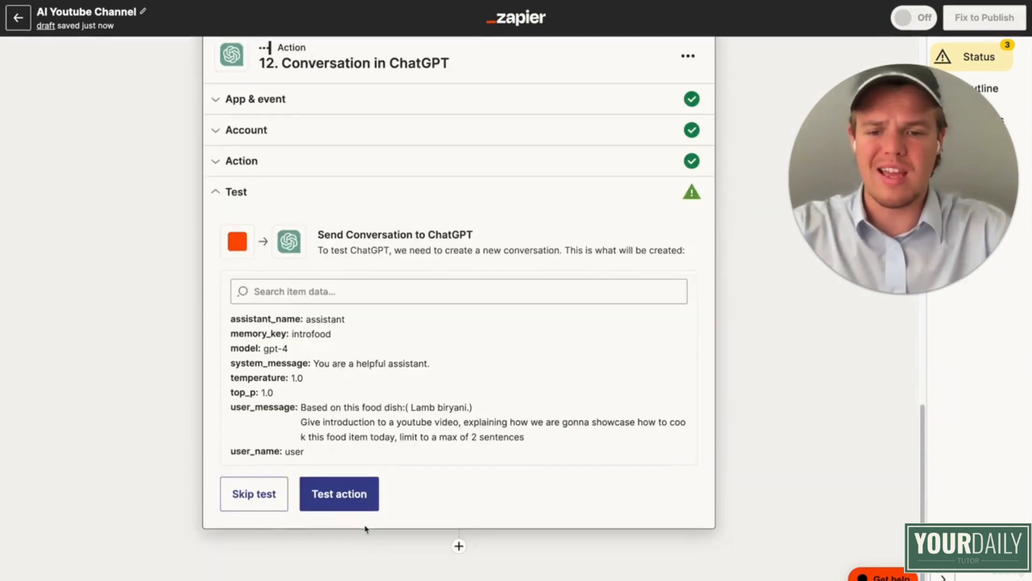
# - Test the step 12 ChatGPT action and review the generated video introduction in the response
pyautogui.click(341, 492)
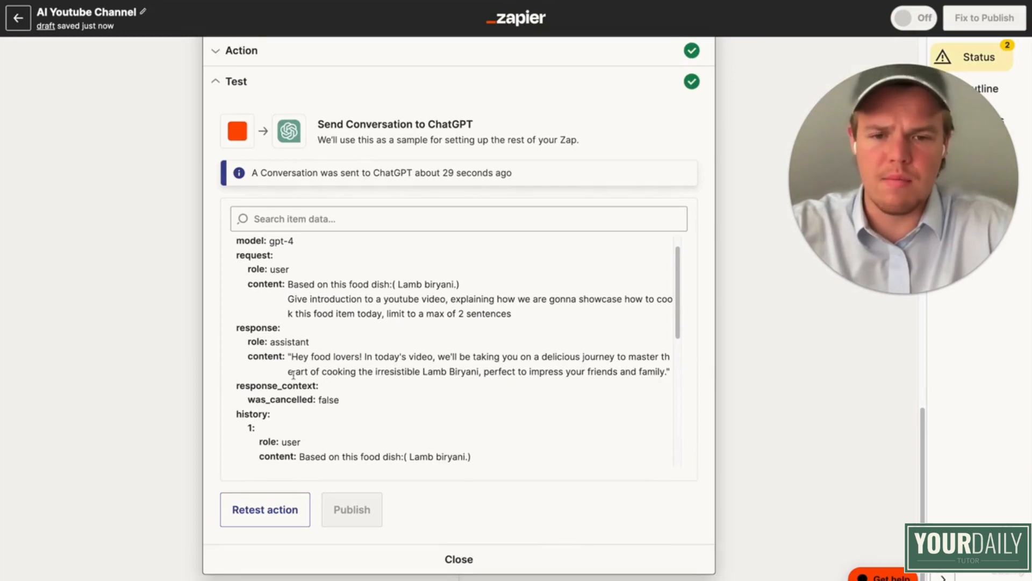
pyautogui.scroll(-1, 323, 374)
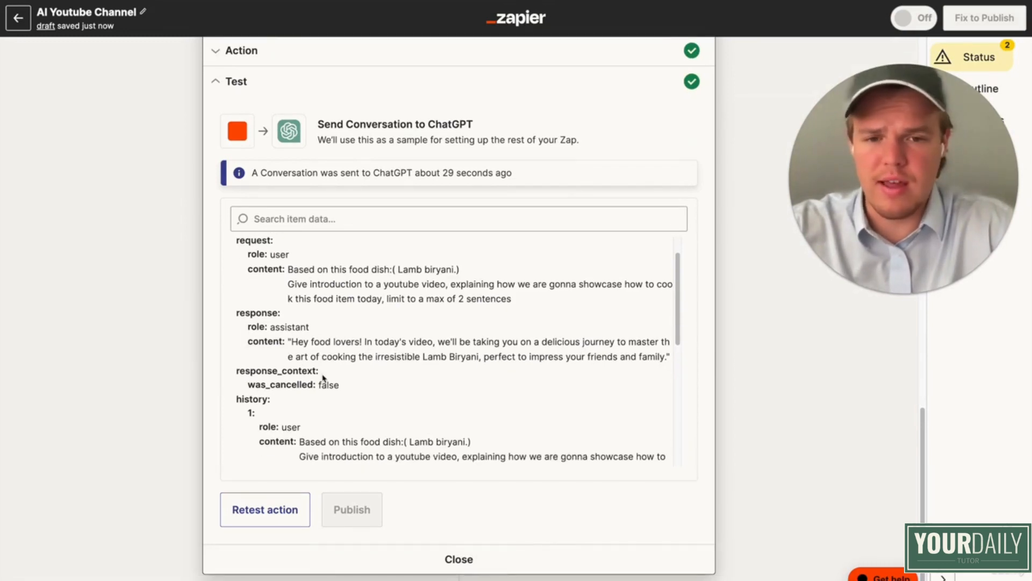
pyautogui.scroll(-2, 322, 378)
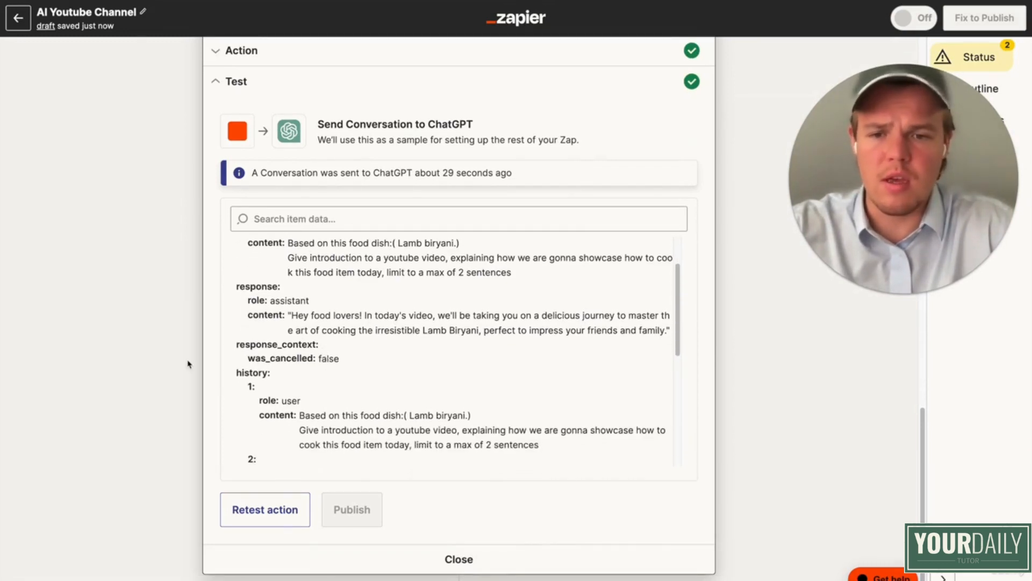
pyautogui.scroll(-1, 189, 363)
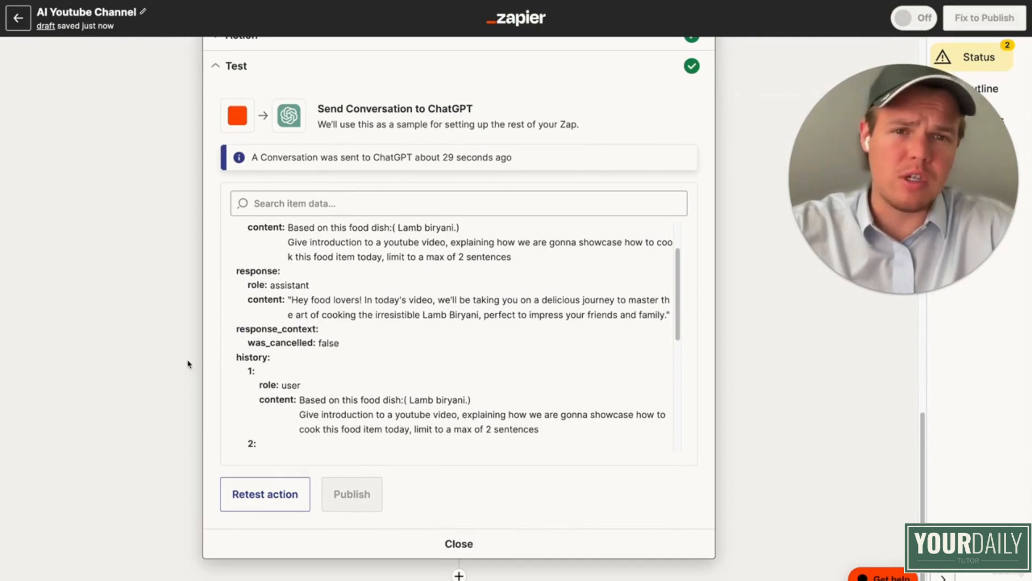
pyautogui.scroll(-1, 189, 365)
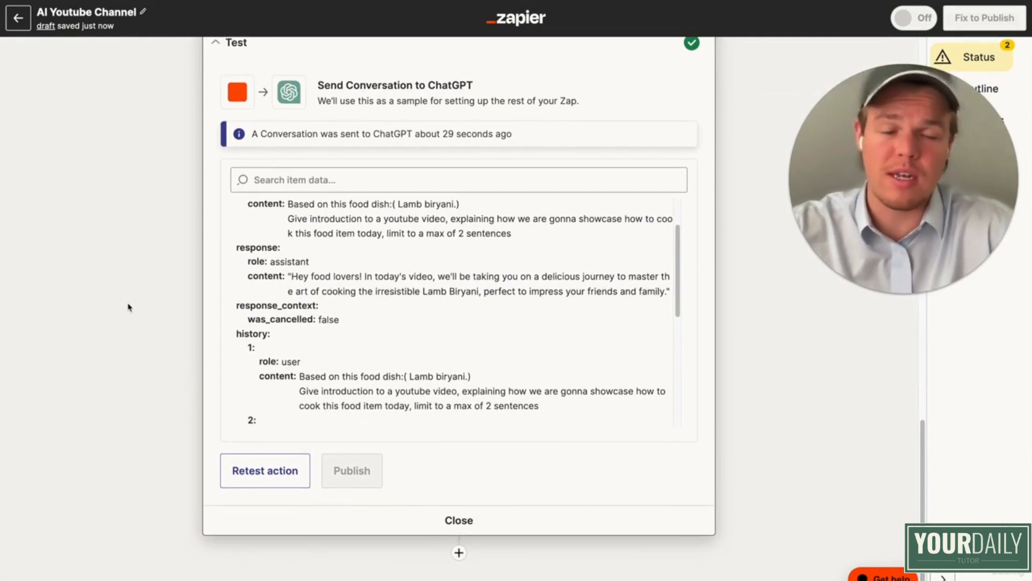
pyautogui.scroll(-1, 129, 308)
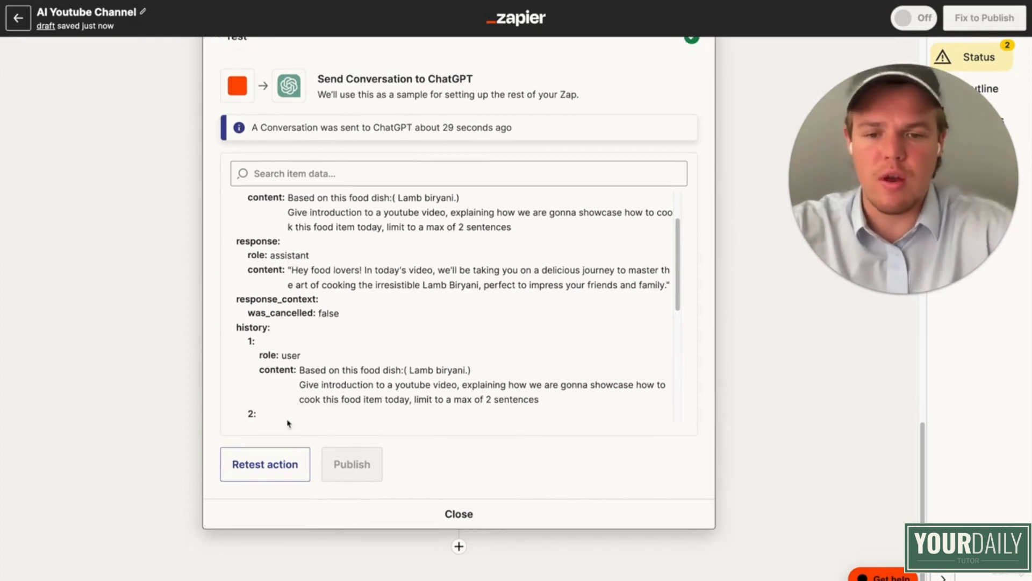
# - Add a Formatter by Zapier action as step 13 with Text as its event and continue to the action setup
pyautogui.click(458, 546)
pyautogui.write('fo')
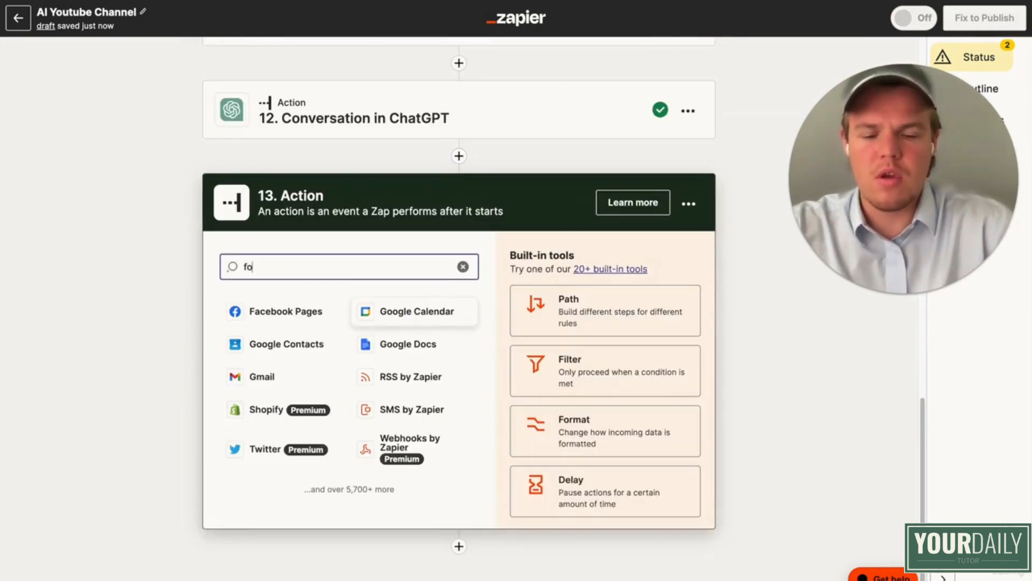
pyautogui.write('rm')
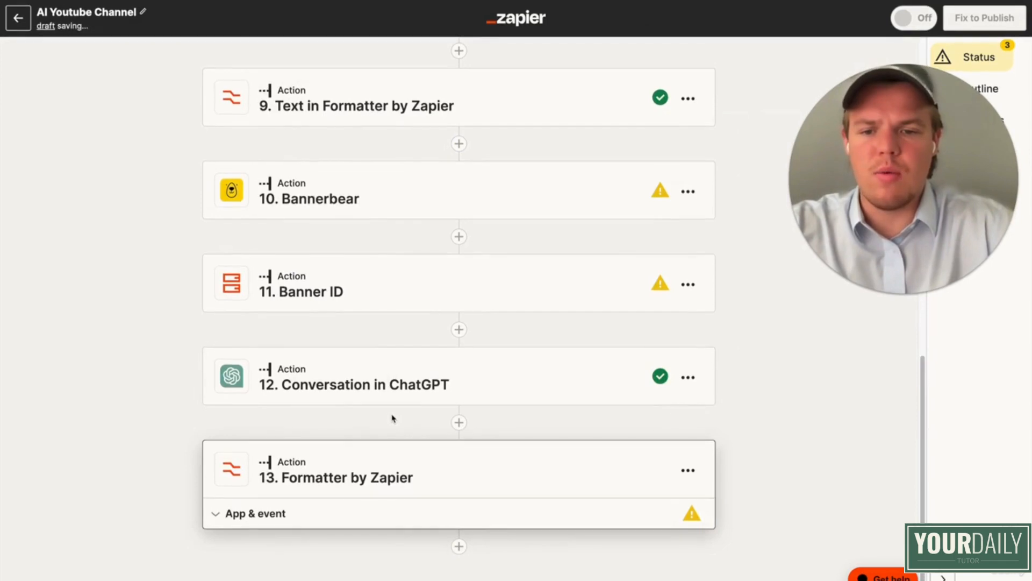
pyautogui.click(413, 472)
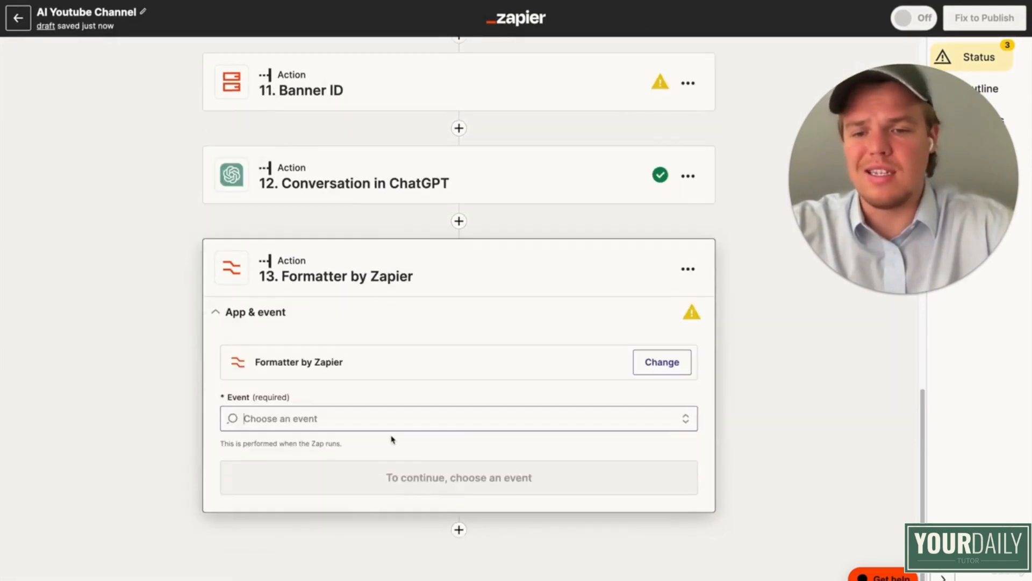
pyautogui.click(390, 435)
pyautogui.click(300, 543)
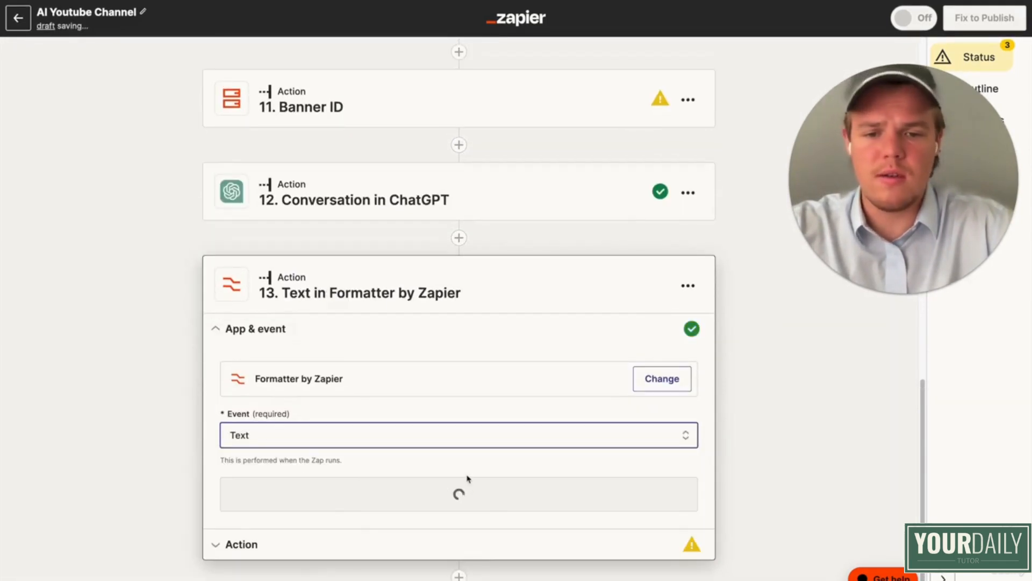
pyautogui.click(473, 495)
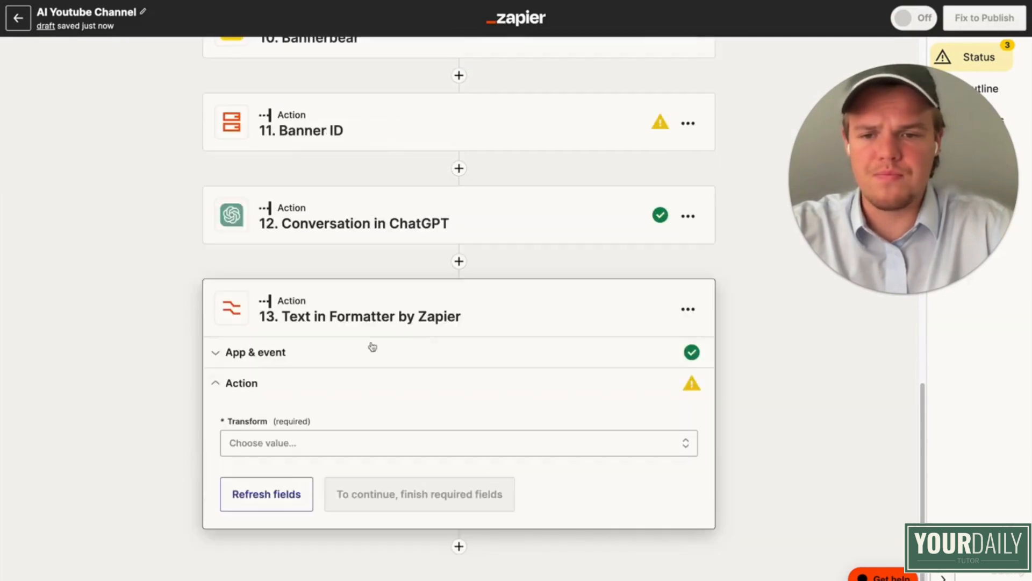
# - Set the step 13 formatter's transform to Replace
pyautogui.click(312, 439)
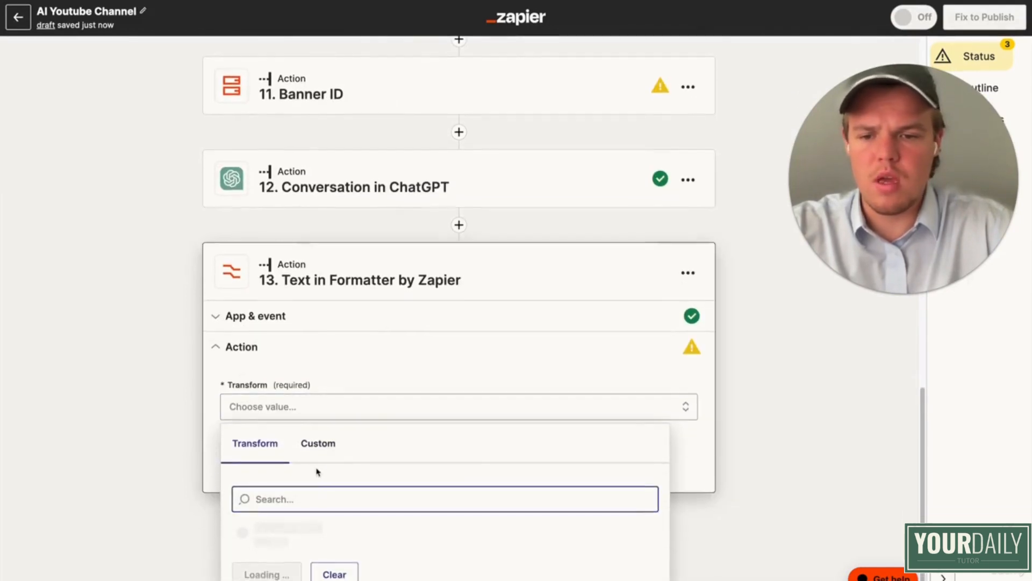
pyautogui.write('repla')
pyautogui.click(281, 537)
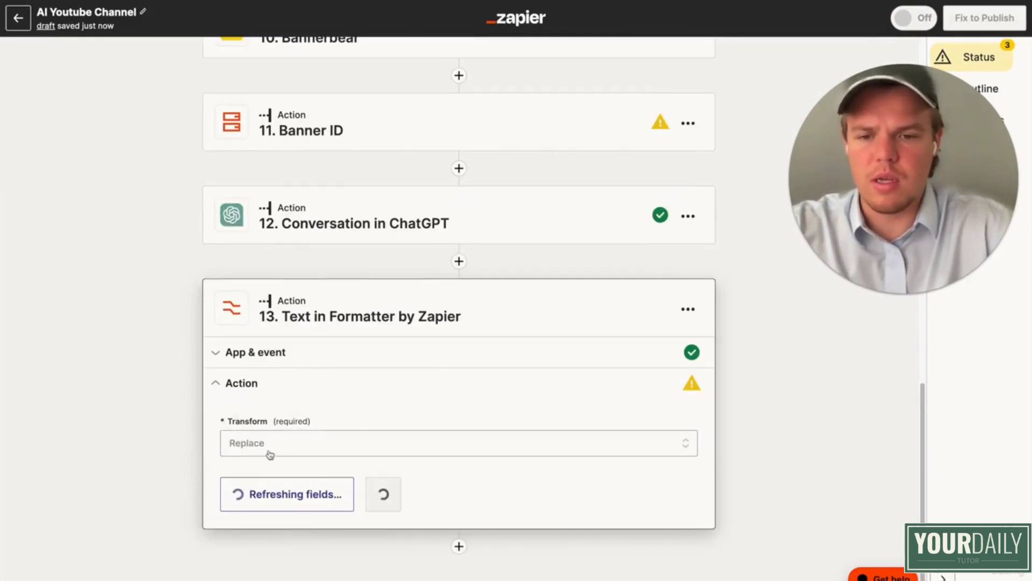
# - Use step 12's Assistant Response Message as the formatter input and enter a double quotation mark as the text to find
pyautogui.click(383, 540)
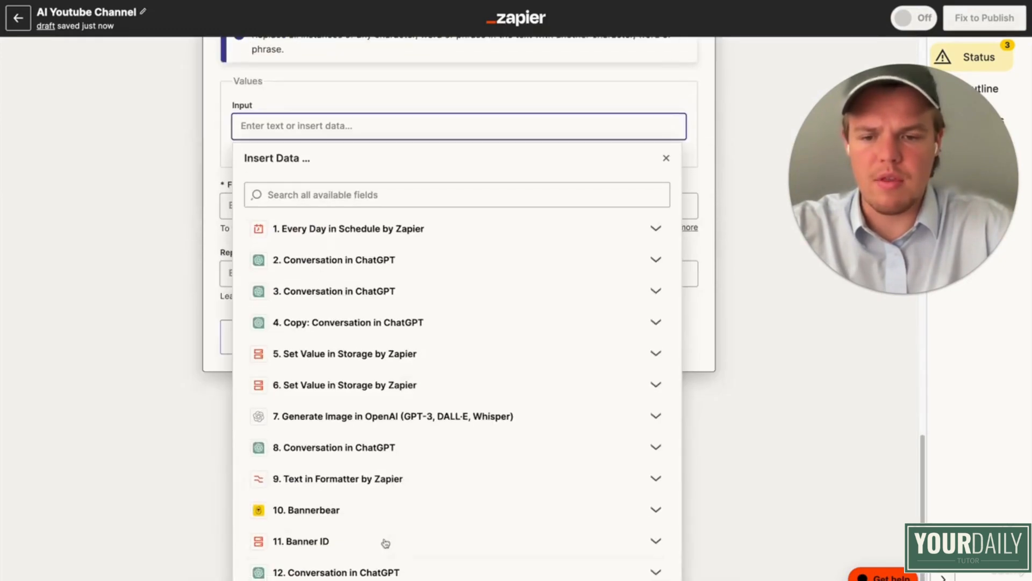
pyautogui.click(403, 567)
pyautogui.scroll(-4, 349, 546)
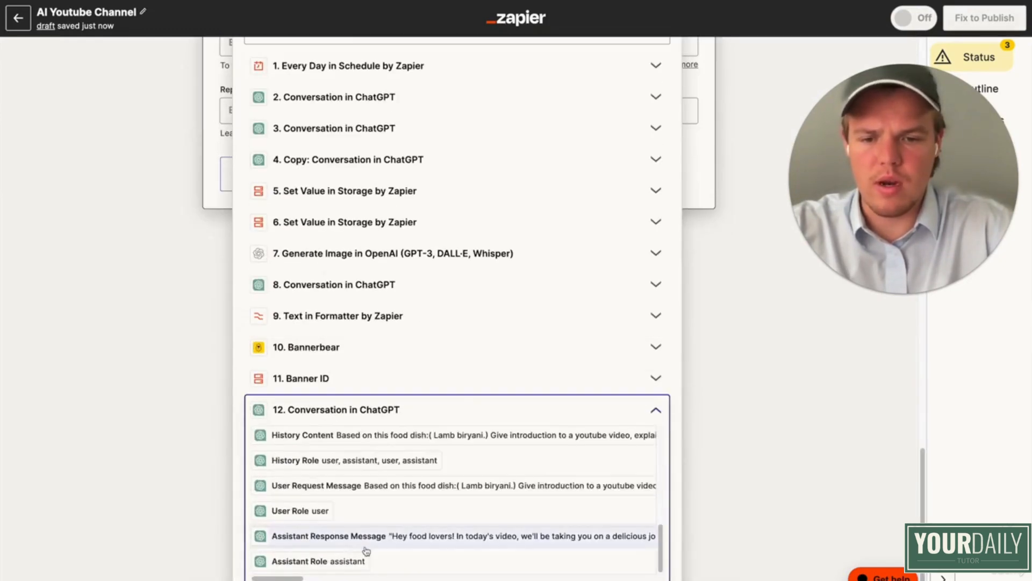
pyautogui.click(363, 536)
pyautogui.click(302, 398)
pyautogui.write('"')
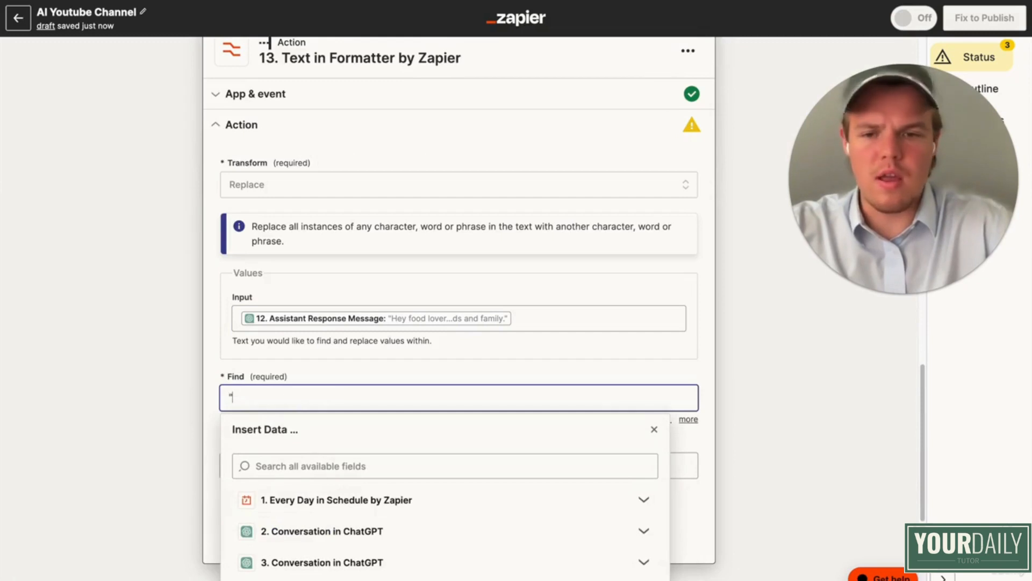
# - Finish the step 13 formatter setup, test the action and review the cleaned-up introduction in its output
pyautogui.click(182, 393)
pyautogui.click(371, 528)
pyautogui.click(367, 487)
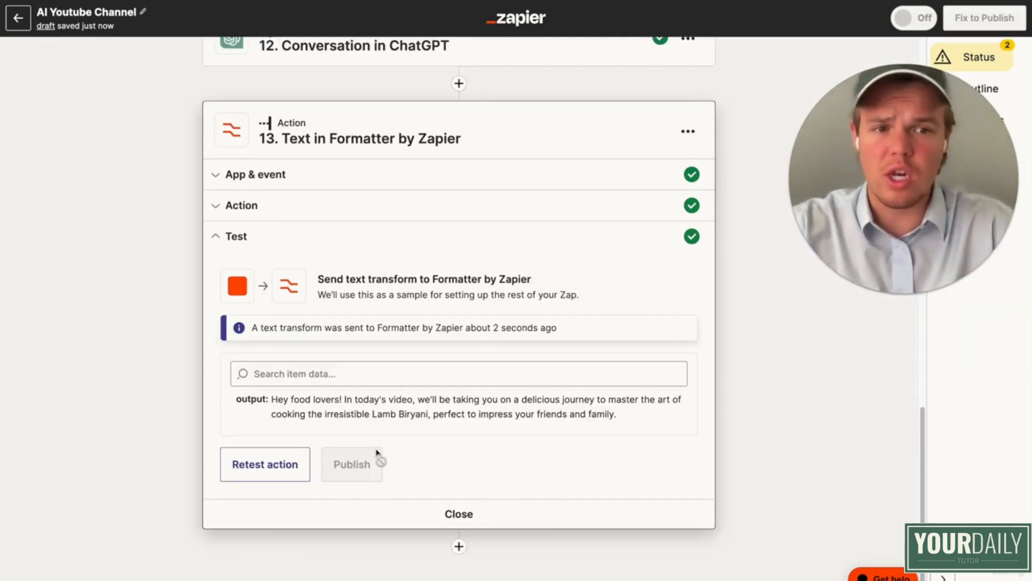
pyautogui.scroll(6, 162, 430)
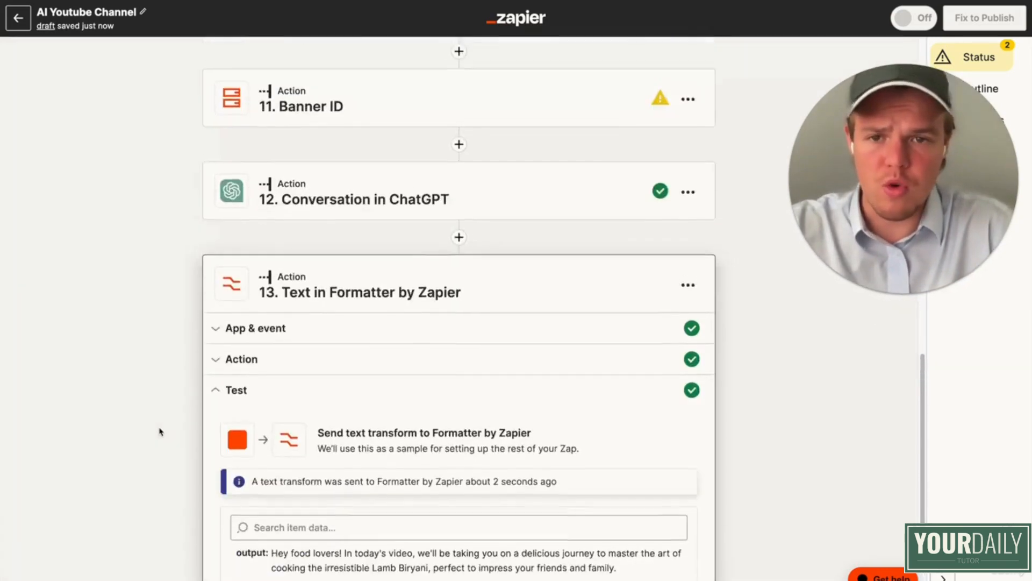
pyautogui.scroll(-5, 159, 432)
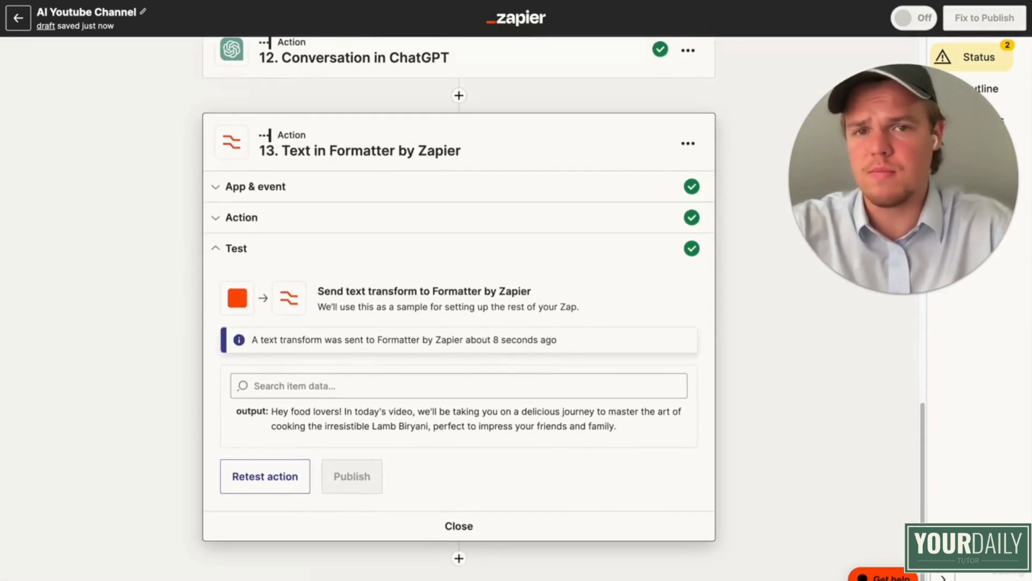
# - Add a ChatGPT action as step 14 with Conversation as its event and continue past the app selection
pyautogui.write('ha')
pyautogui.write('tgpt')
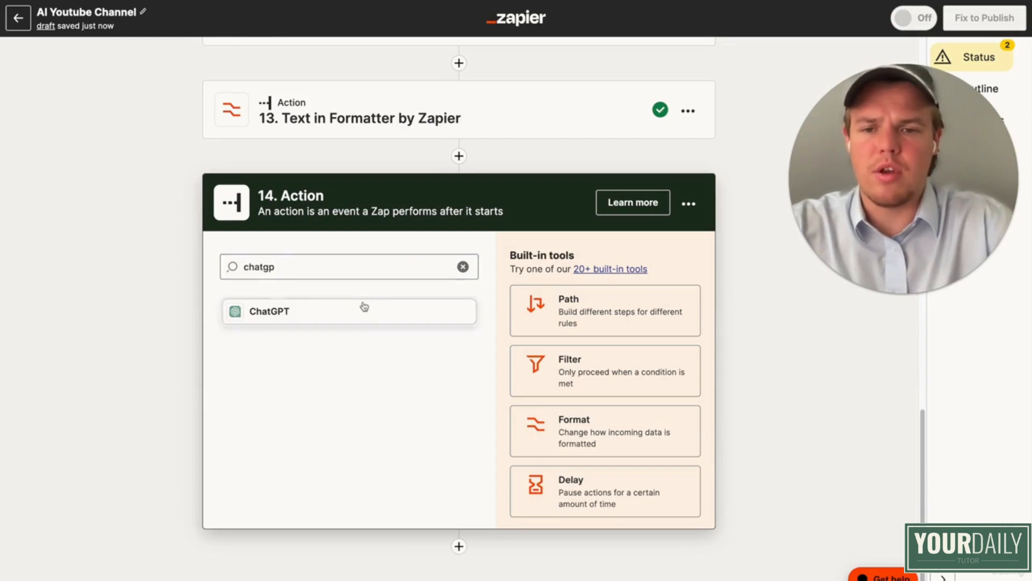
pyautogui.click(362, 307)
pyautogui.click(362, 429)
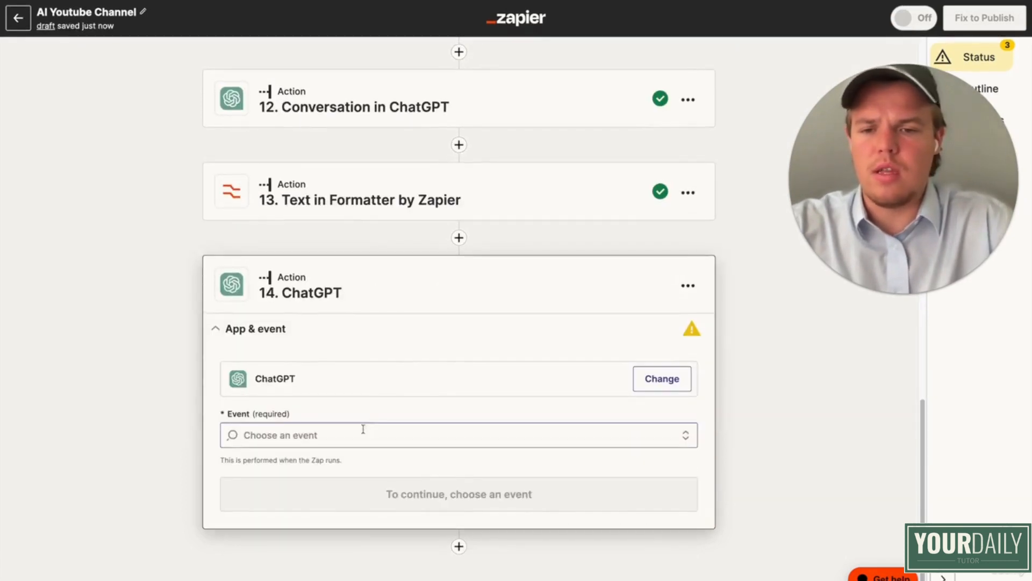
pyautogui.click(339, 487)
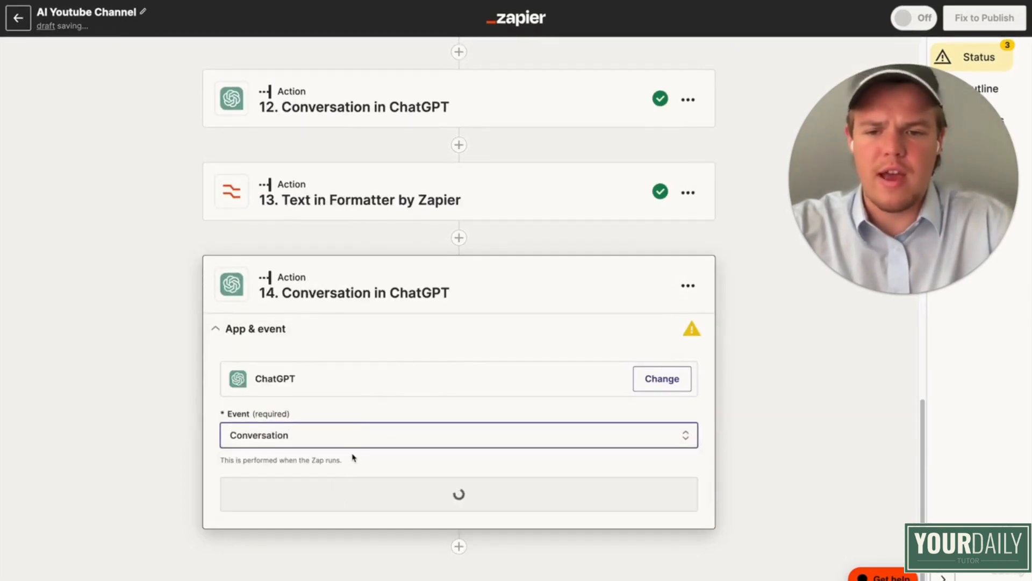
pyautogui.click(346, 494)
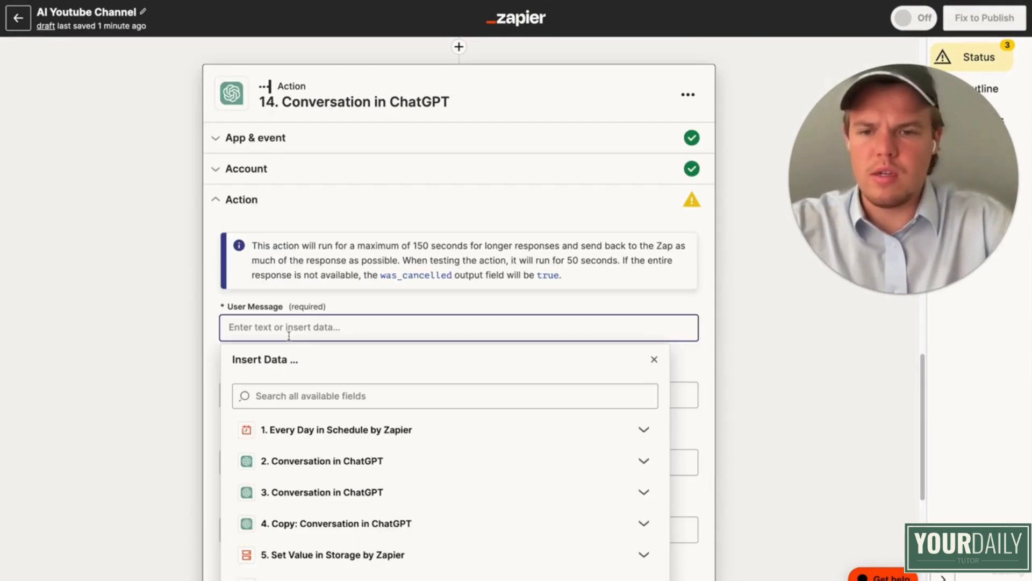
# - Start step 14's user message with "Based on this food dish:" followed by step 2's Assistant Response Message in parentheses
pyautogui.write('Based on this foo')
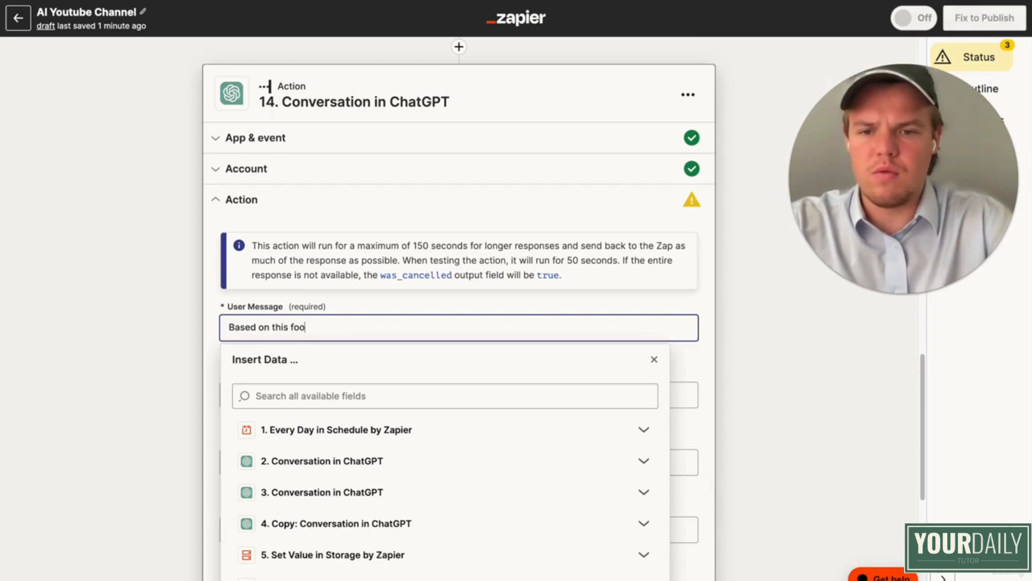
pyautogui.write('d dish: (')
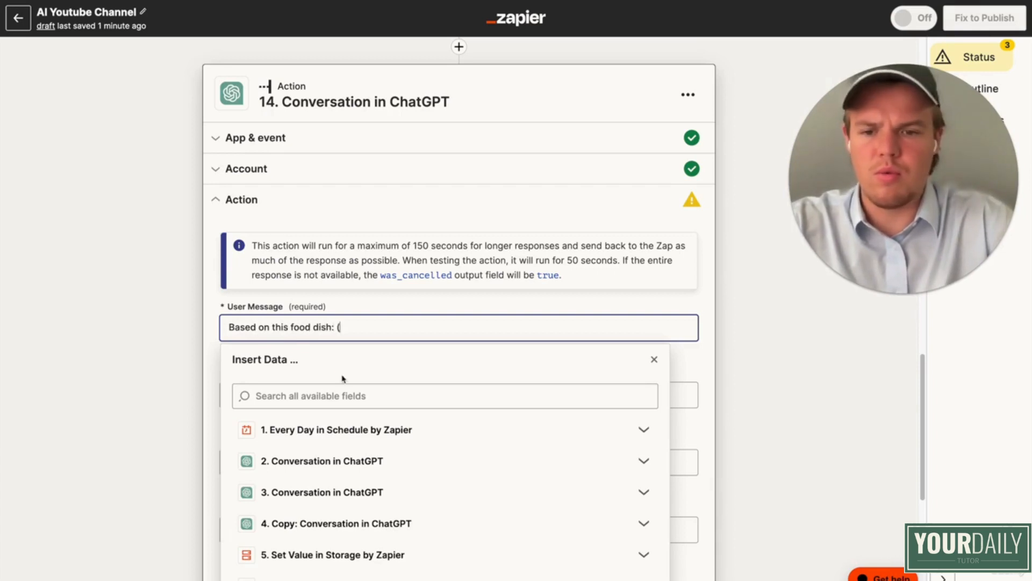
pyautogui.scroll(-3, 342, 376)
pyautogui.click(350, 285)
pyautogui.scroll(-5, 343, 409)
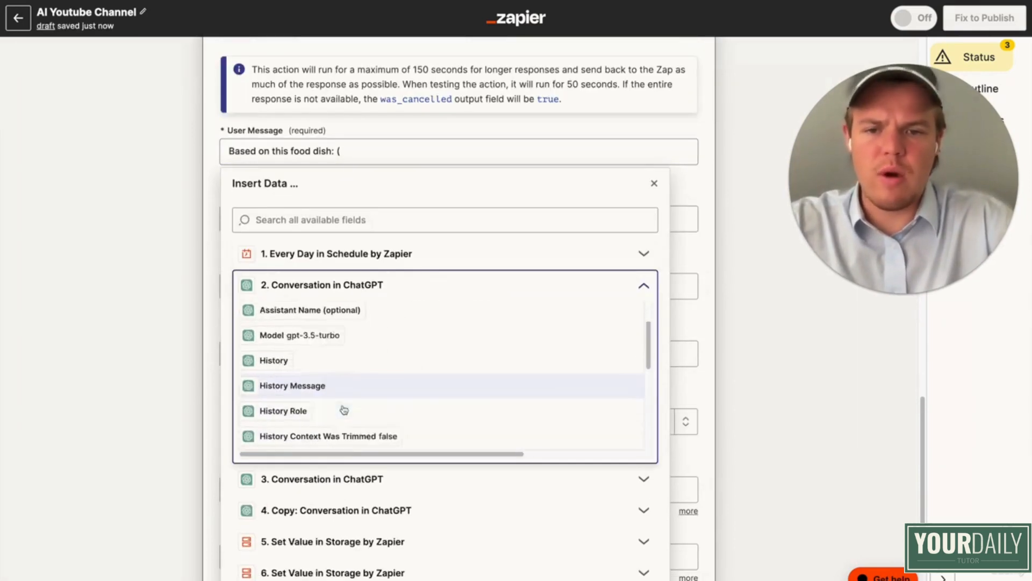
pyautogui.scroll(-4, 376, 419)
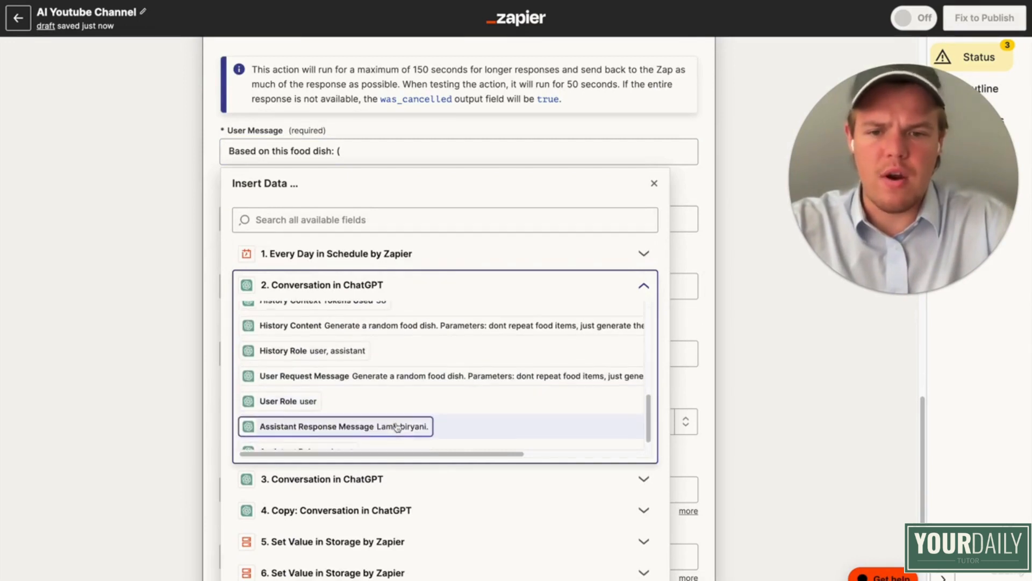
pyautogui.click(397, 419)
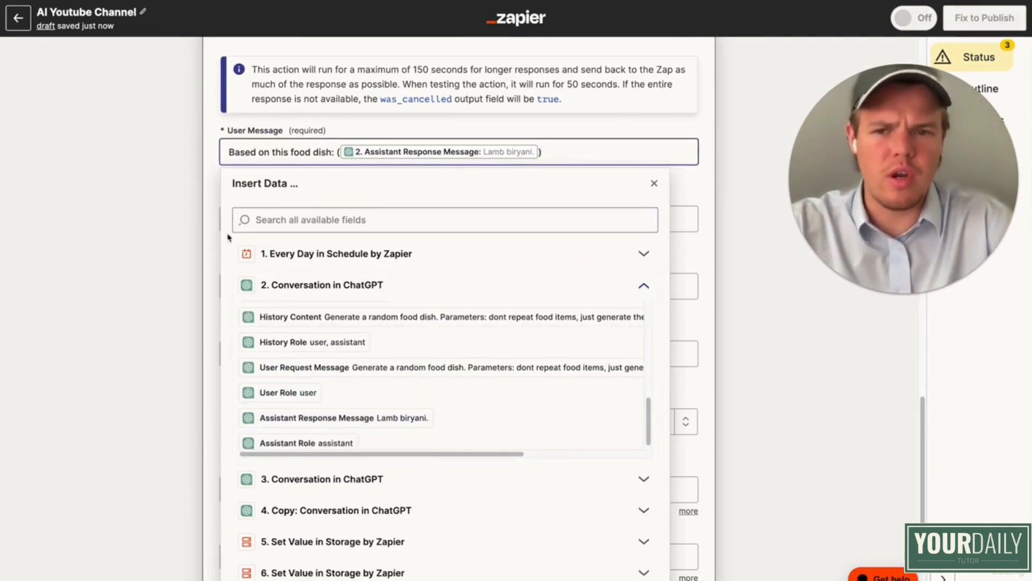
# - Add "Give a bonus tip on how to cook, limit to a max of 1 sentence." and "Parameters: Talk to me like a human" on new lines
pyautogui.click(193, 256)
pyautogui.click(591, 156)
pyautogui.press('Return')
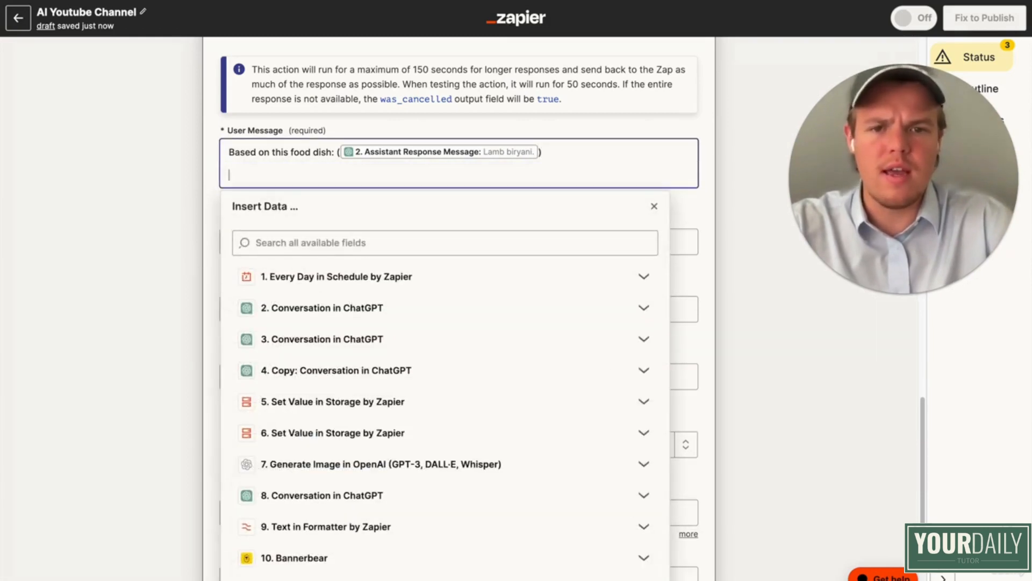
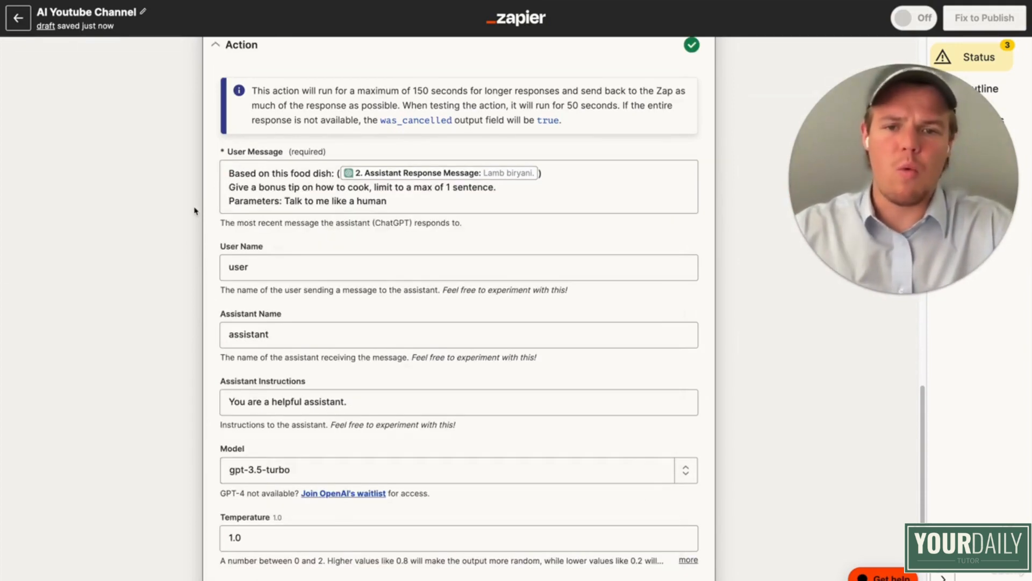
pyautogui.scroll(1, 194, 211)
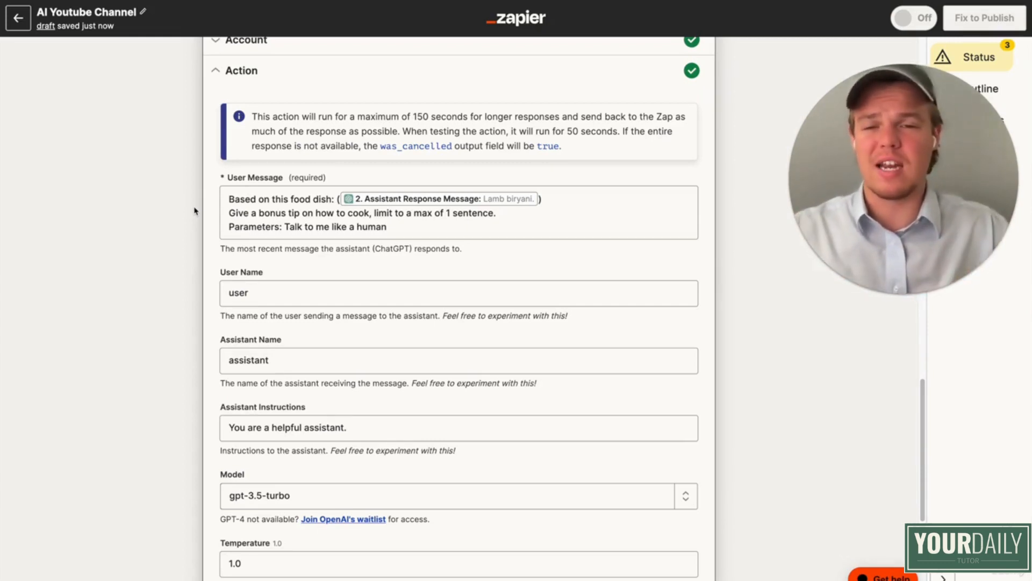
# - Set the step 14 ChatGPT action's memory key to cooktip
pyautogui.scroll(-4, 285, 406)
pyautogui.click(279, 505)
pyautogui.write('cooktip')
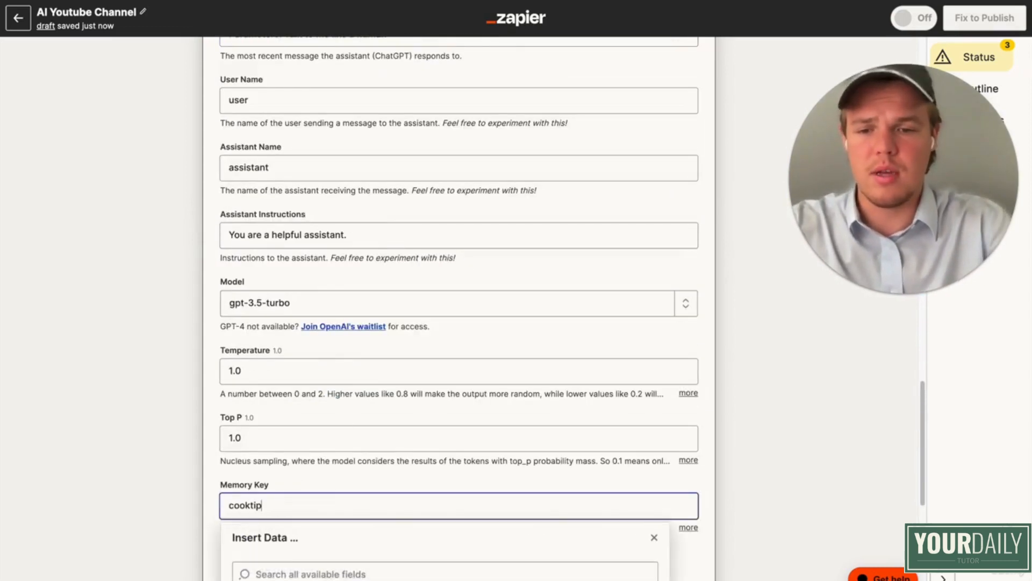
pyautogui.click(23, 392)
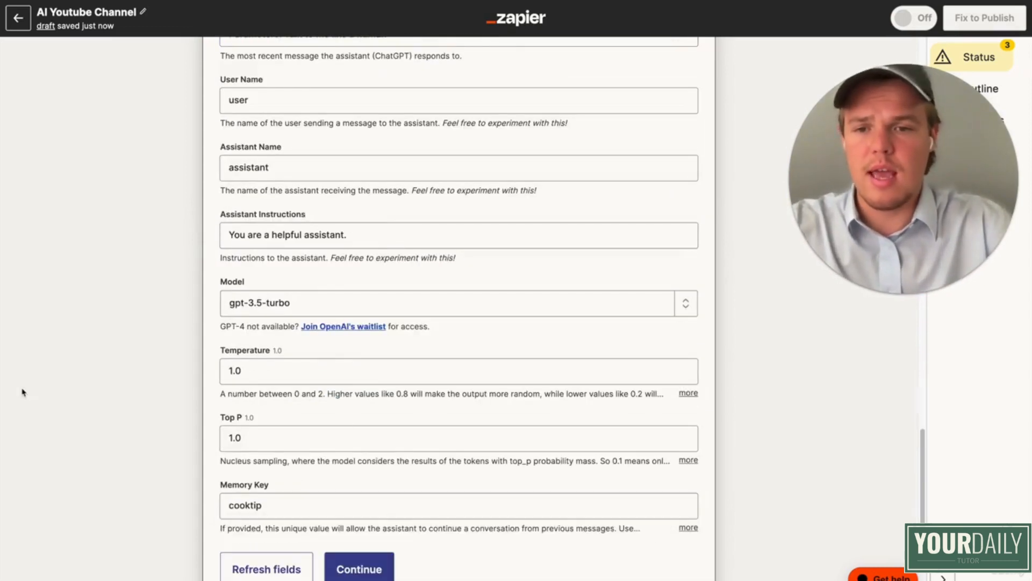
# - Test the step 14 ChatGPT action, review the generated cooking tip in the response and close the step
pyautogui.click(686, 304)
pyautogui.click(252, 340)
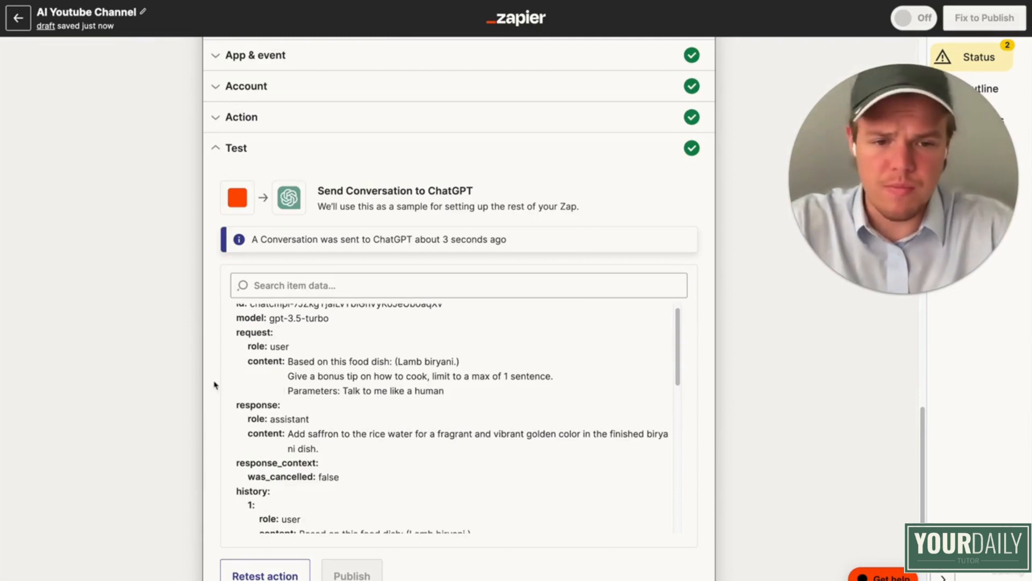
pyautogui.scroll(-2, 127, 364)
pyautogui.scroll(-1, 127, 346)
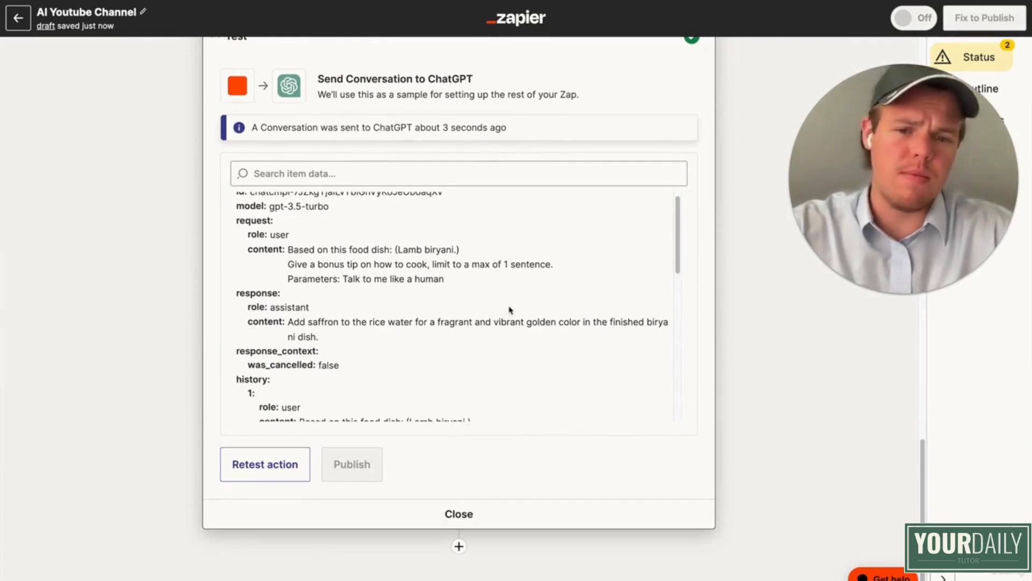
pyautogui.scroll(-8, 585, 345)
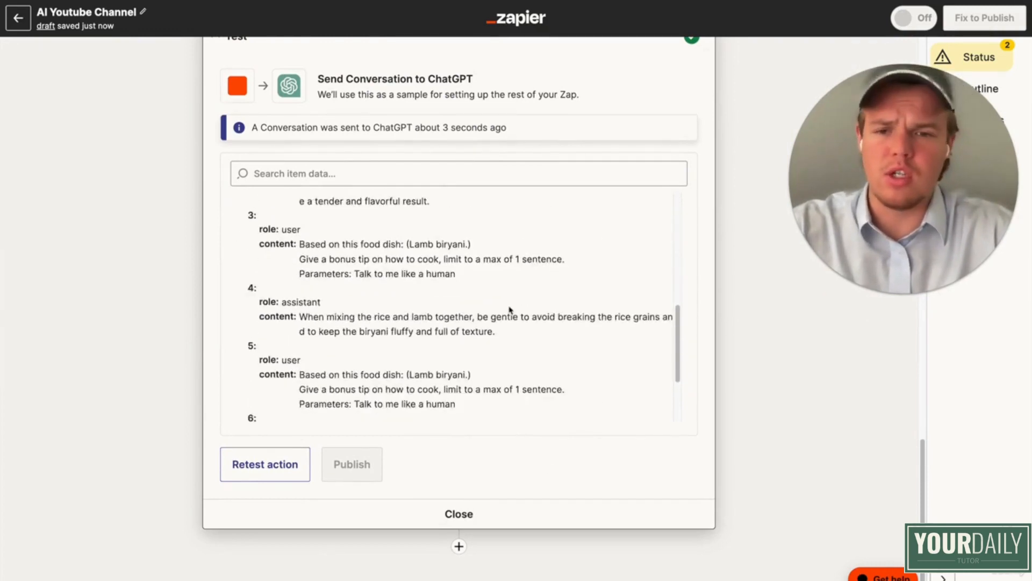
pyautogui.click(459, 546)
pyautogui.click(484, 509)
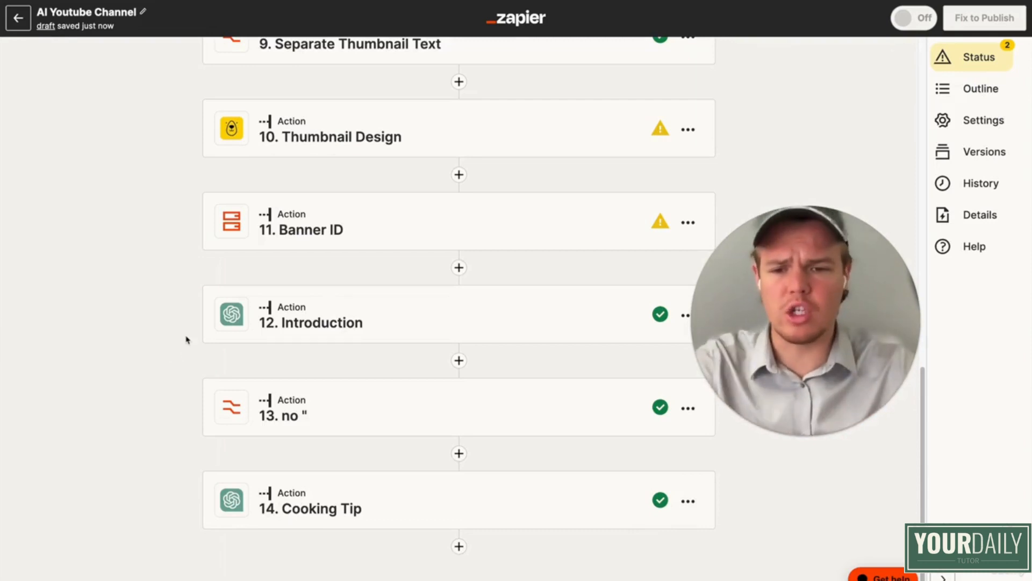
# - Add a step 15 action after Cooking Tip and choose ChatGPT as its app
pyautogui.click(459, 546)
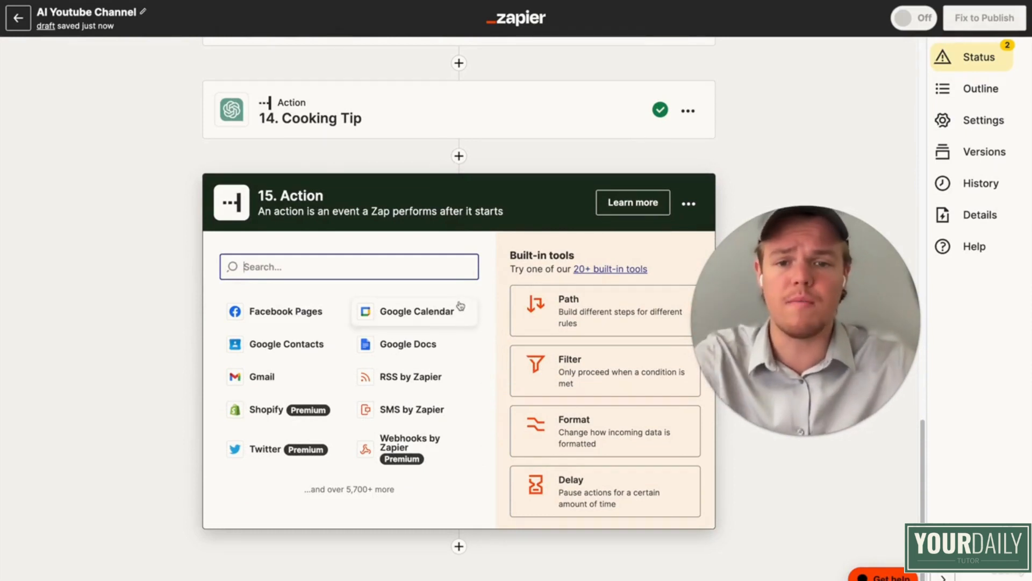
pyautogui.write('chatgpt')
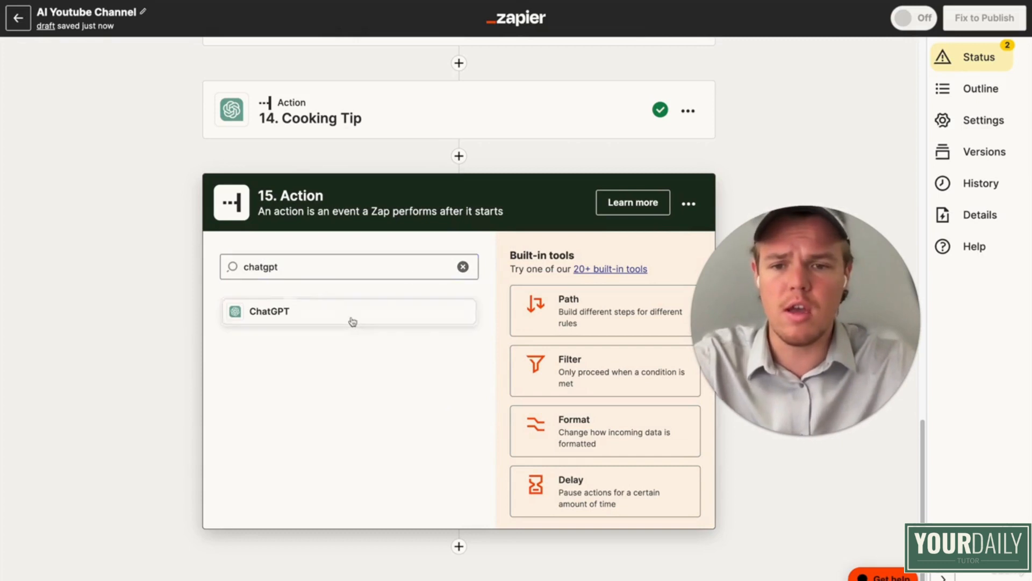
pyautogui.click(352, 322)
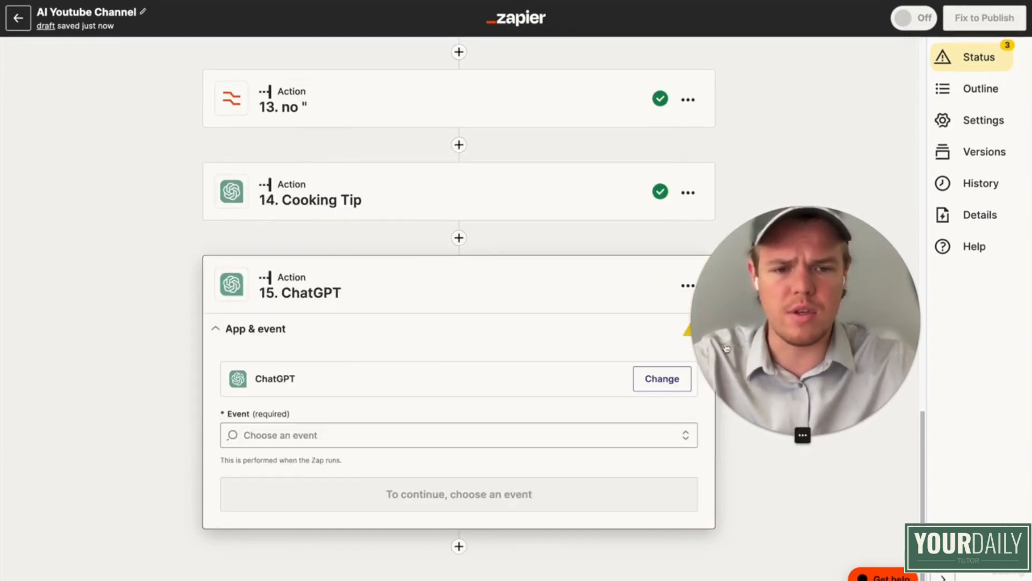
# - Rename the step 15 ChatGPT action to "Start With Ingredients"
pyautogui.click(688, 285)
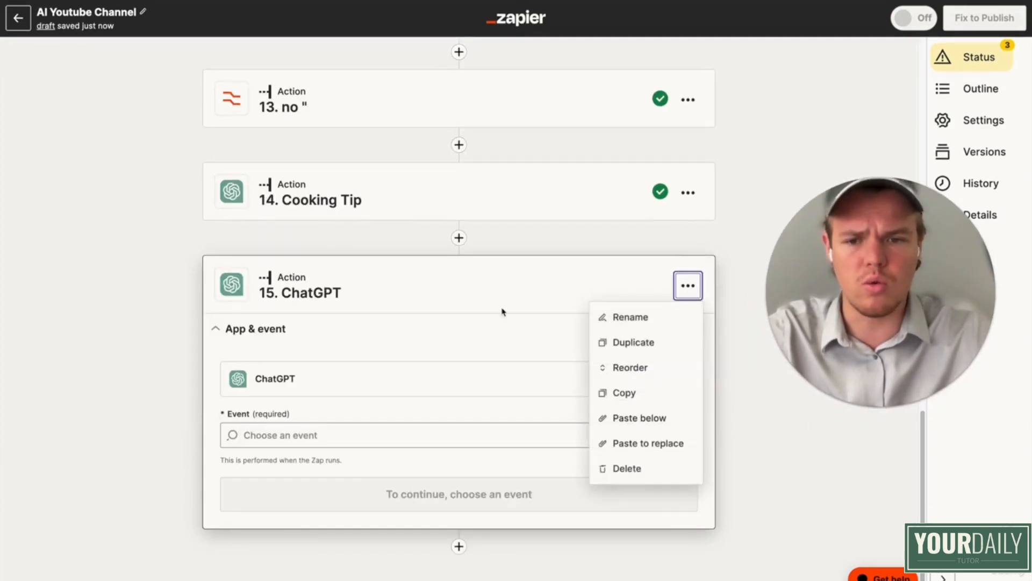
pyautogui.click(619, 326)
pyautogui.write('Star')
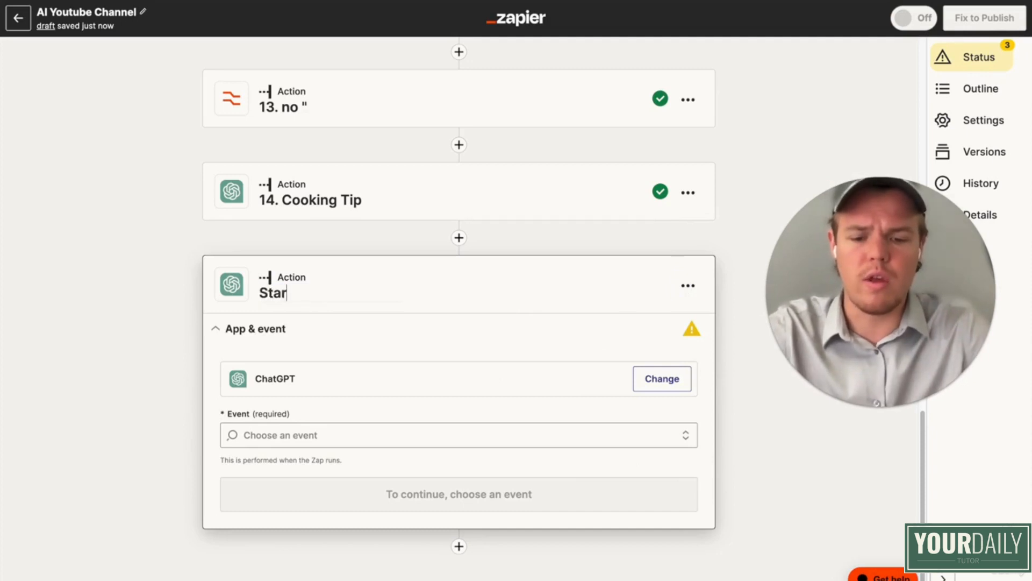
pyautogui.write('t With Ingri')
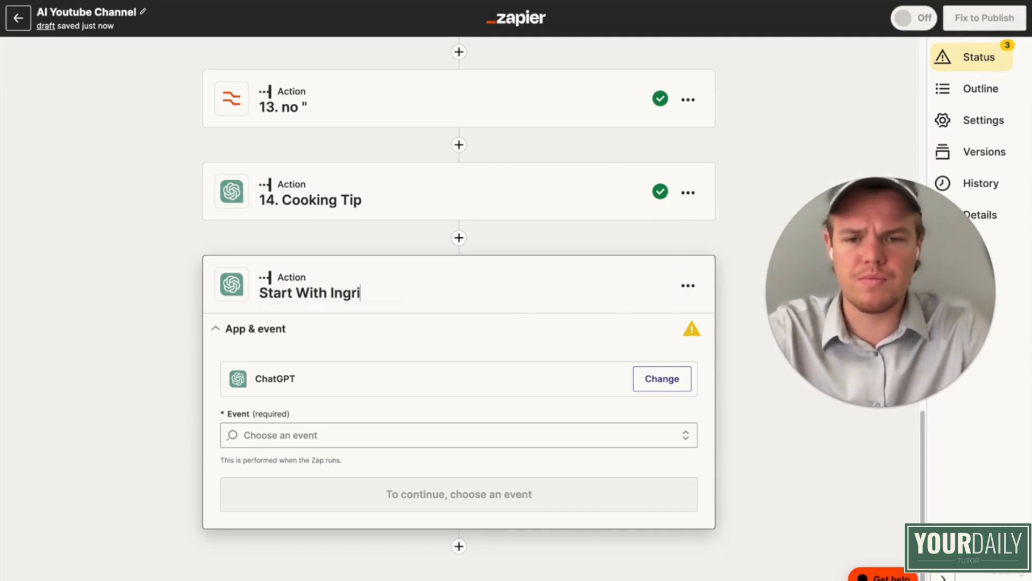
pyautogui.write('dients')
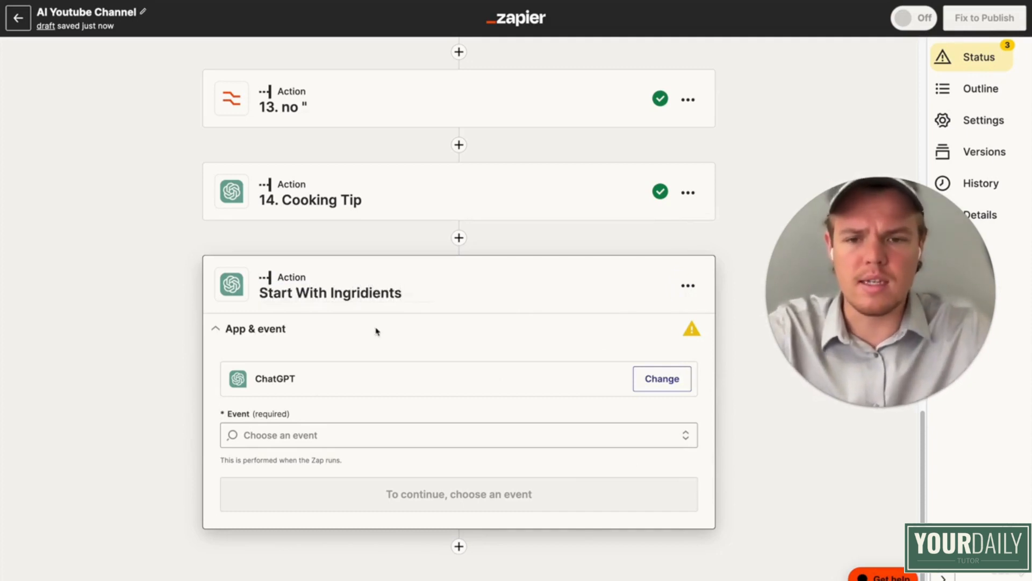
pyautogui.press('Return')
pyautogui.doubleClick(390, 293)
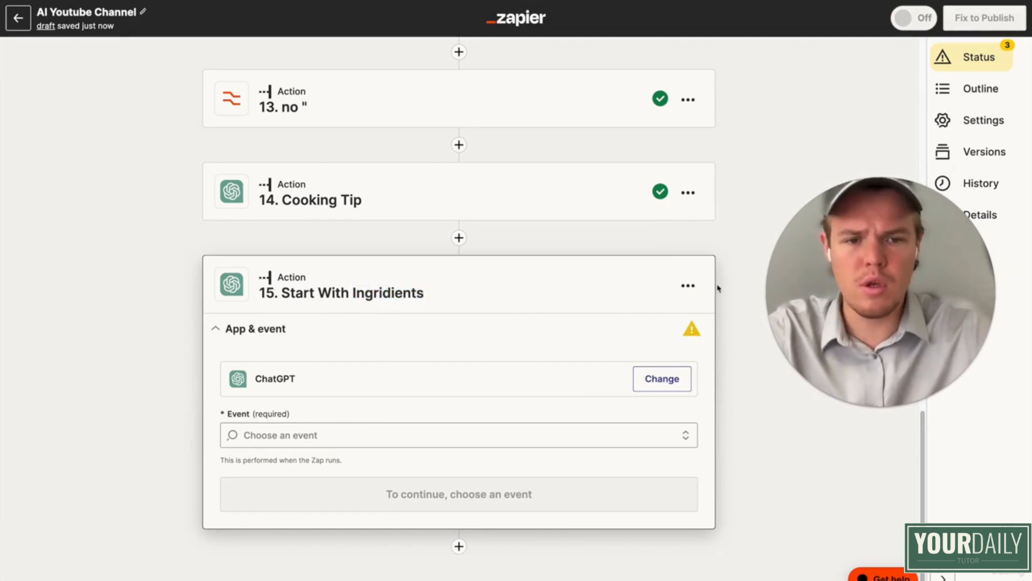
pyautogui.click(687, 286)
pyautogui.click(671, 316)
pyautogui.click(363, 296)
pyautogui.rightClick(363, 296)
pyautogui.click(364, 296)
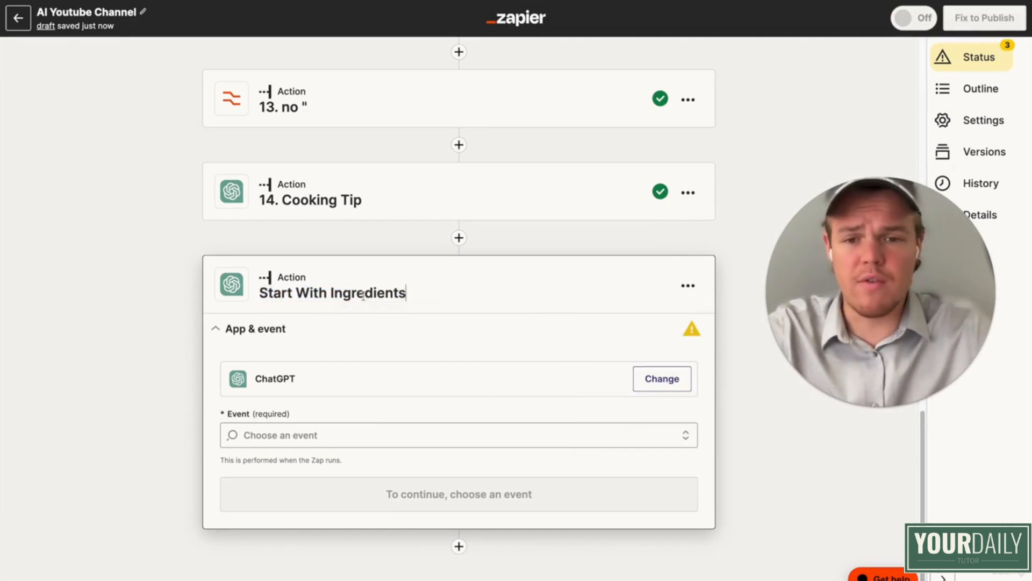
# - Confirm the step name Start With Ingredients and set its ChatGPT event to Conversation, continuing to the action setup
pyautogui.click(178, 312)
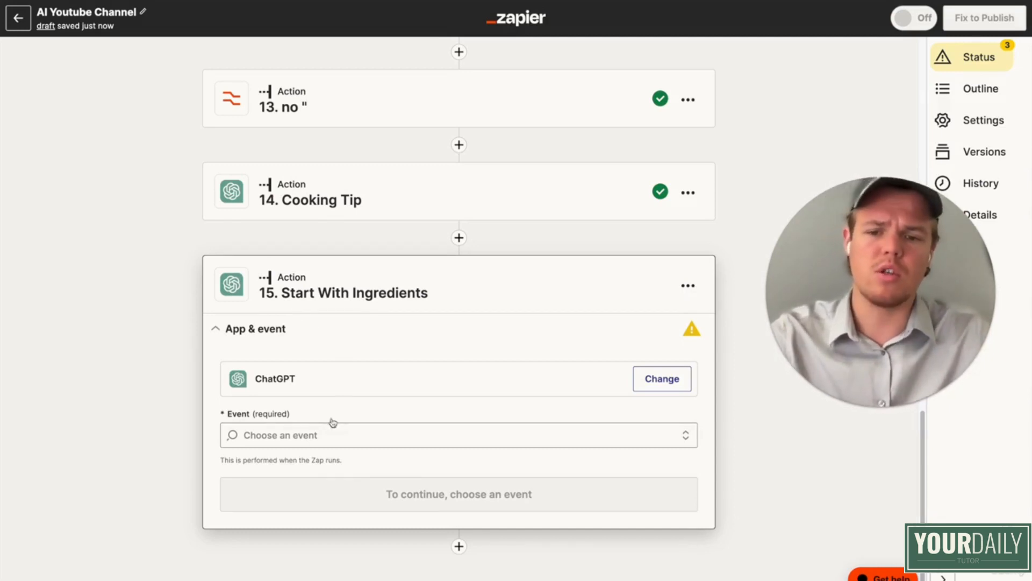
pyautogui.click(318, 434)
pyautogui.click(315, 491)
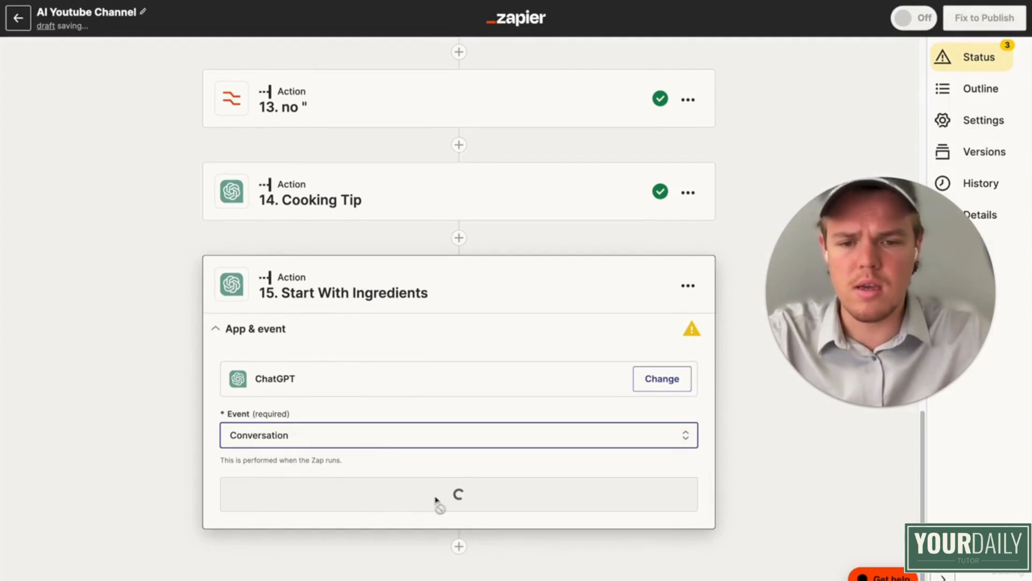
pyautogui.click(444, 500)
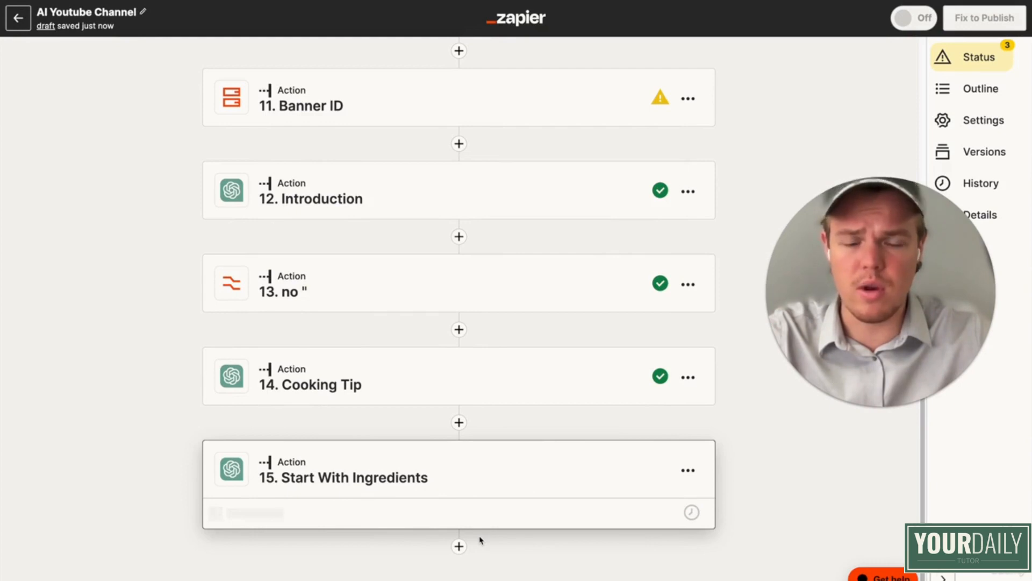
# - Begin the user message with "Based off this food dish:("
pyautogui.write('se')
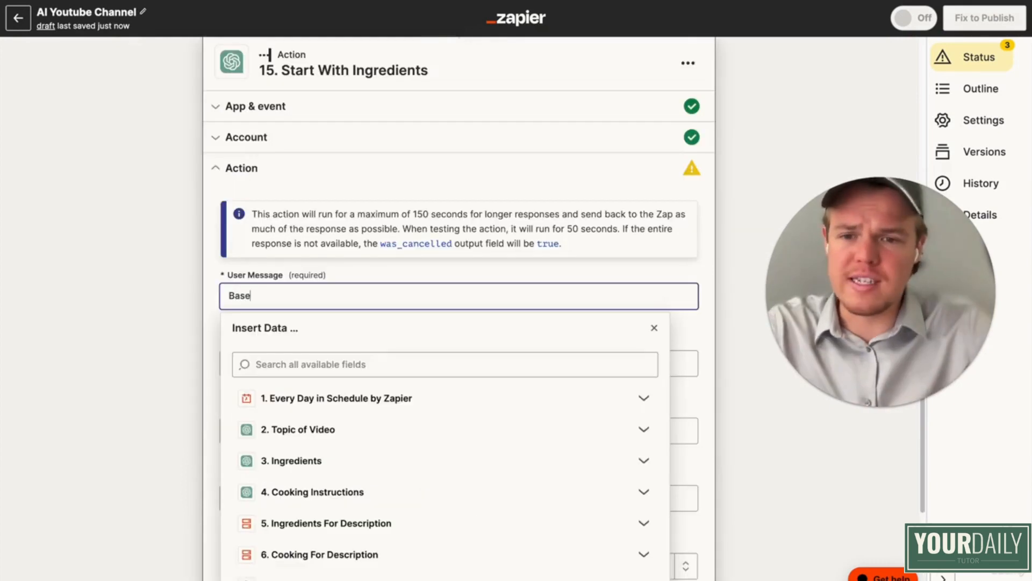
pyautogui.write('d off this goo')
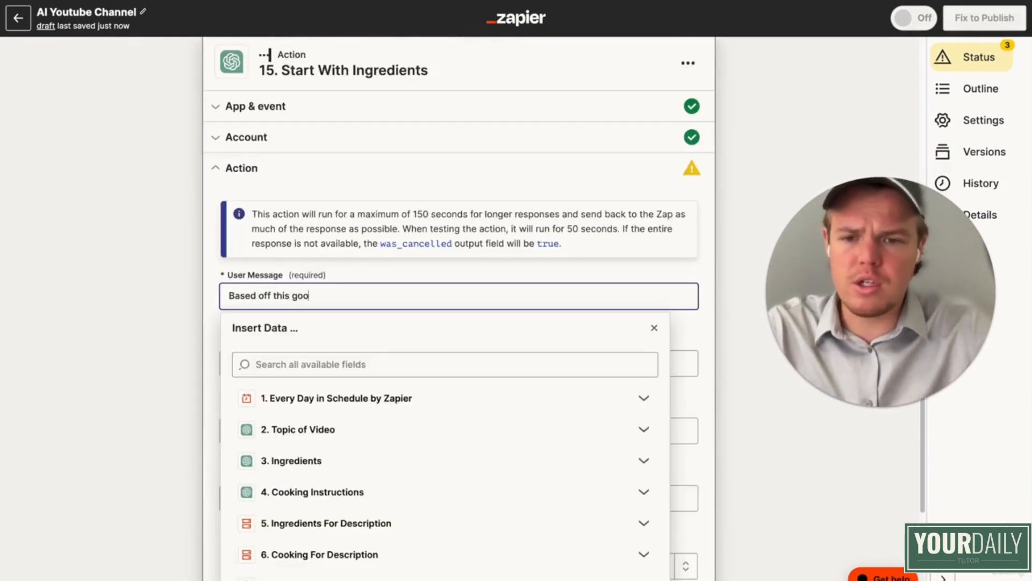
pyautogui.press('BackSpace')
pyautogui.press('BackSpace')
pyautogui.press('BackSpace')
pyautogui.write('f')
pyautogui.write('ood dishP')
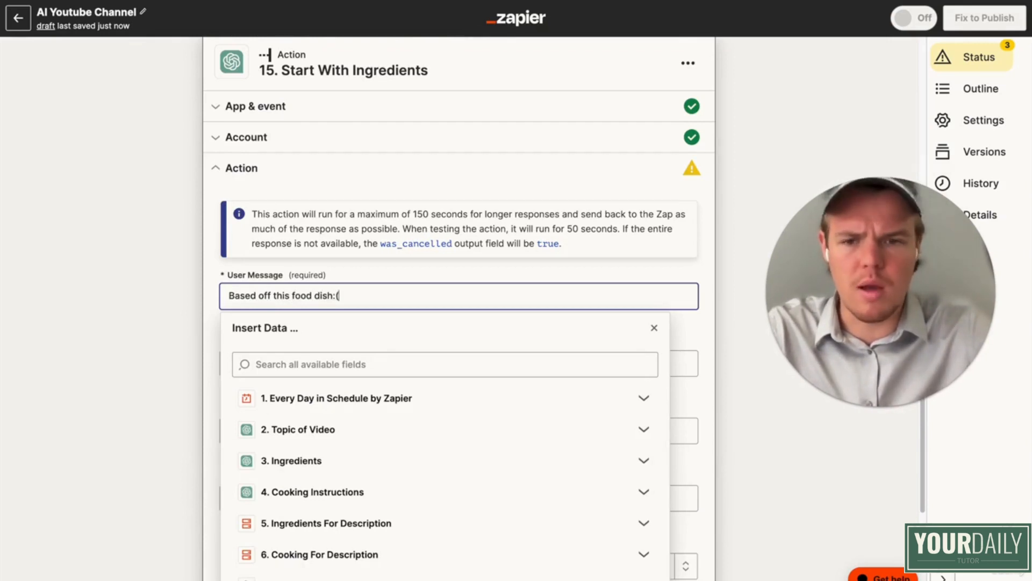
# - Insert the Assistant Response Message from the Topic of Video step after the opening parenthesis, and close the parenthesis
pyautogui.scroll(-1, 461, 385)
pyautogui.click(461, 391)
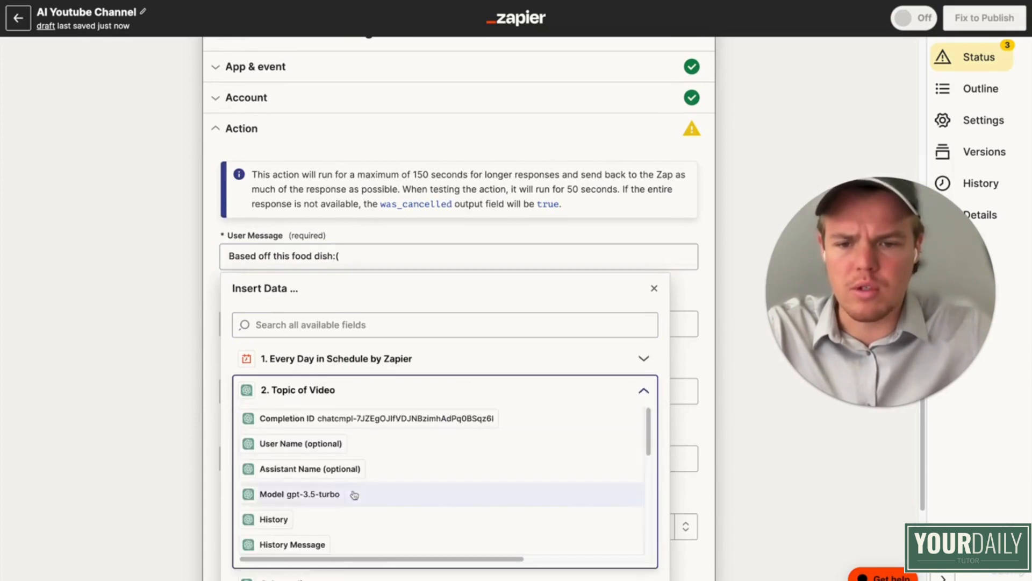
pyautogui.scroll(-5, 344, 511)
pyautogui.click(366, 516)
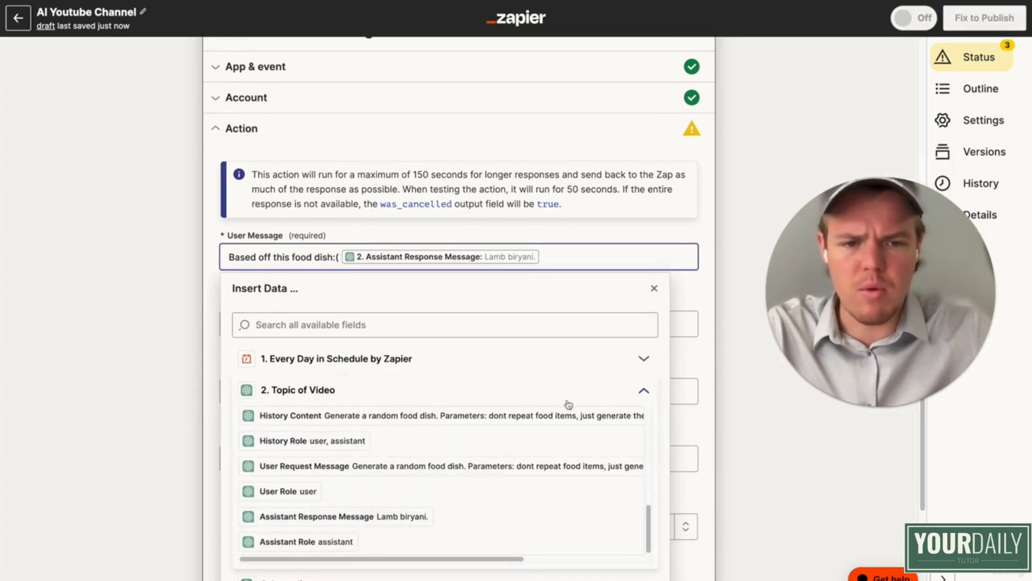
pyautogui.click(644, 391)
pyautogui.scroll(-3, 534, 430)
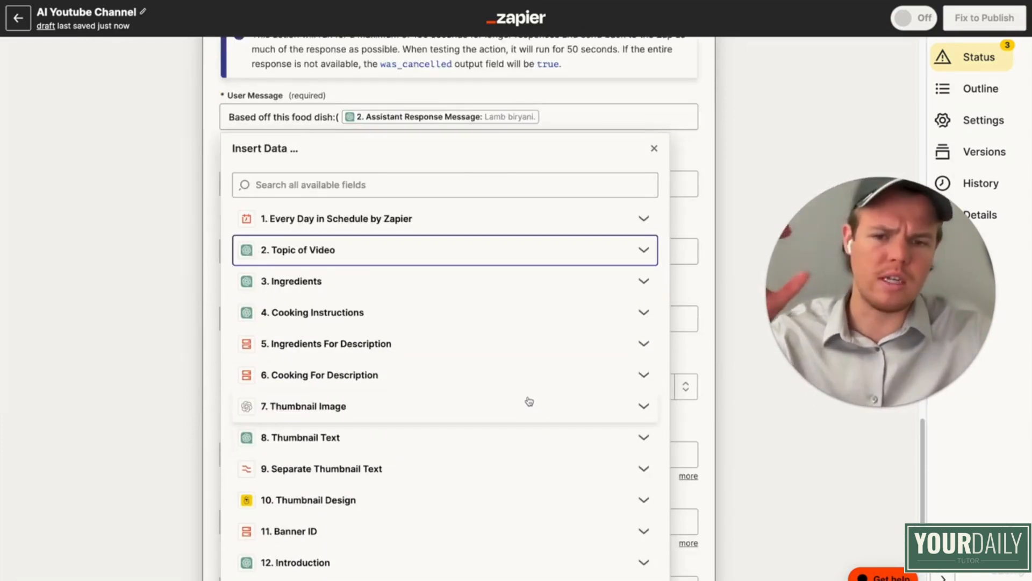
pyautogui.scroll(1, 557, 334)
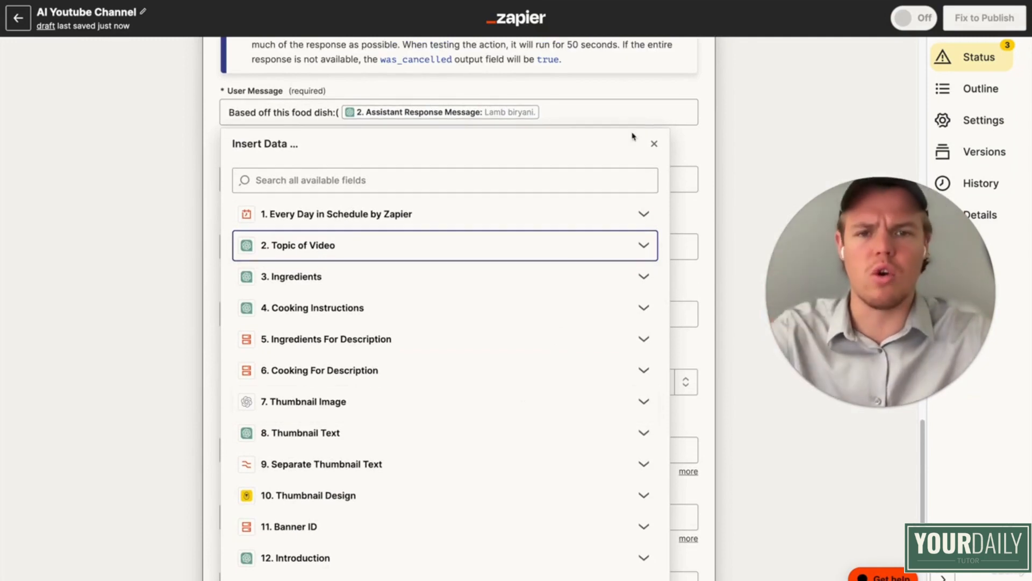
pyautogui.click(611, 113)
pyautogui.write(')')
# - Add the line "Generate a response saying how you will need ingredients to create this dish." to the user message
pyautogui.write('G')
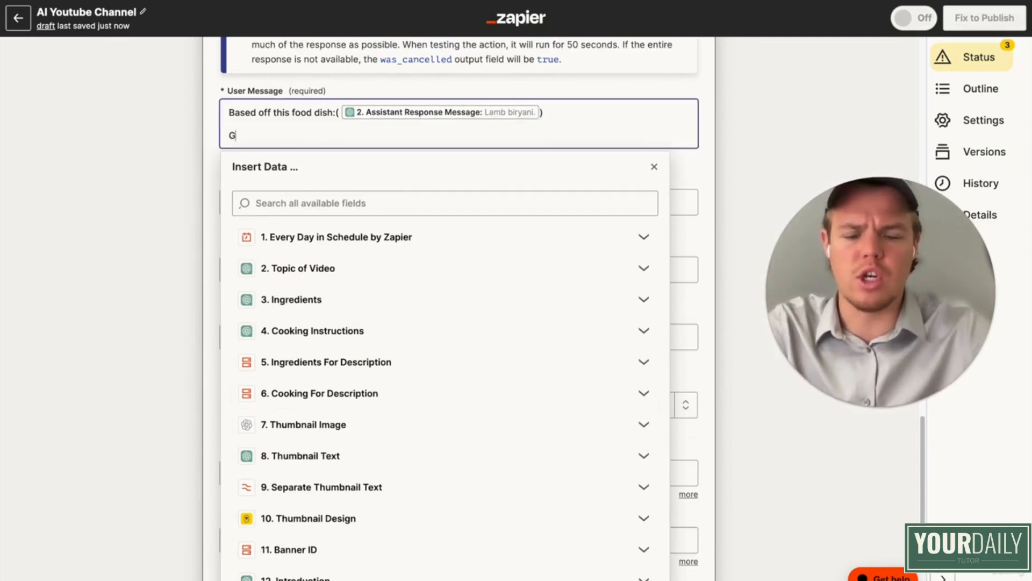
pyautogui.write('enerate an intro')
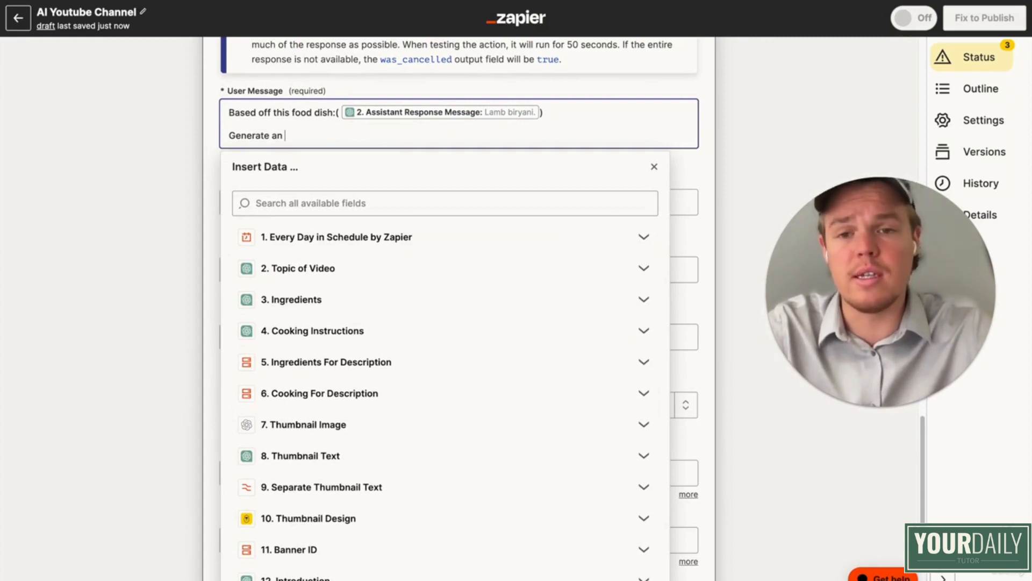
pyautogui.press('BackSpace')
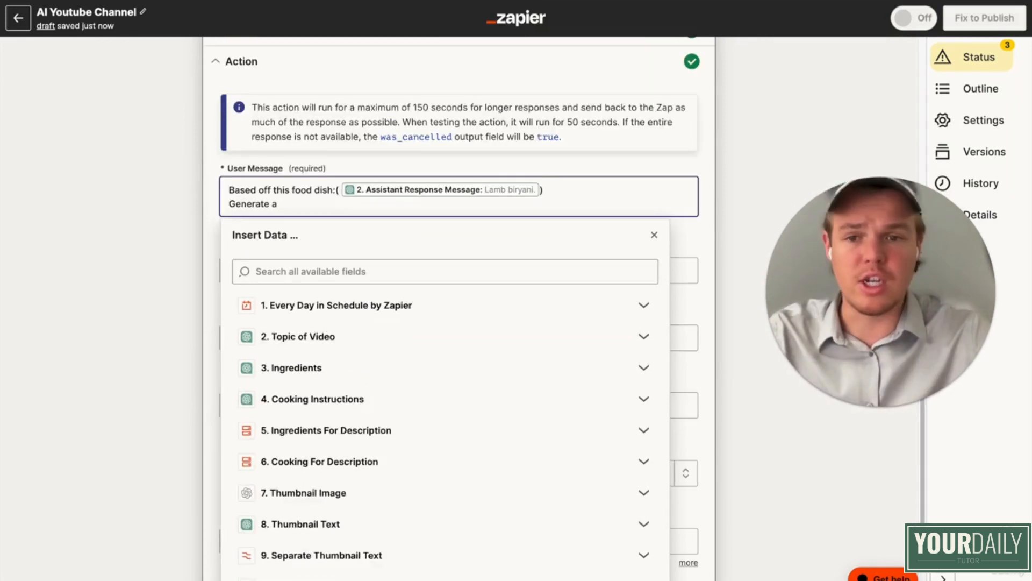
pyautogui.write('reponse sayi')
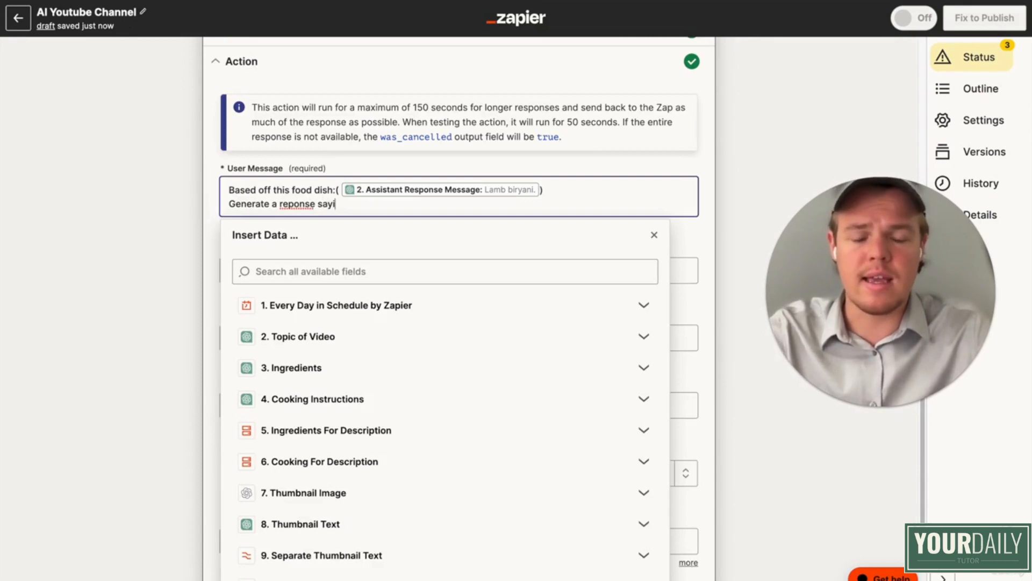
pyautogui.write('ng how you will bee')
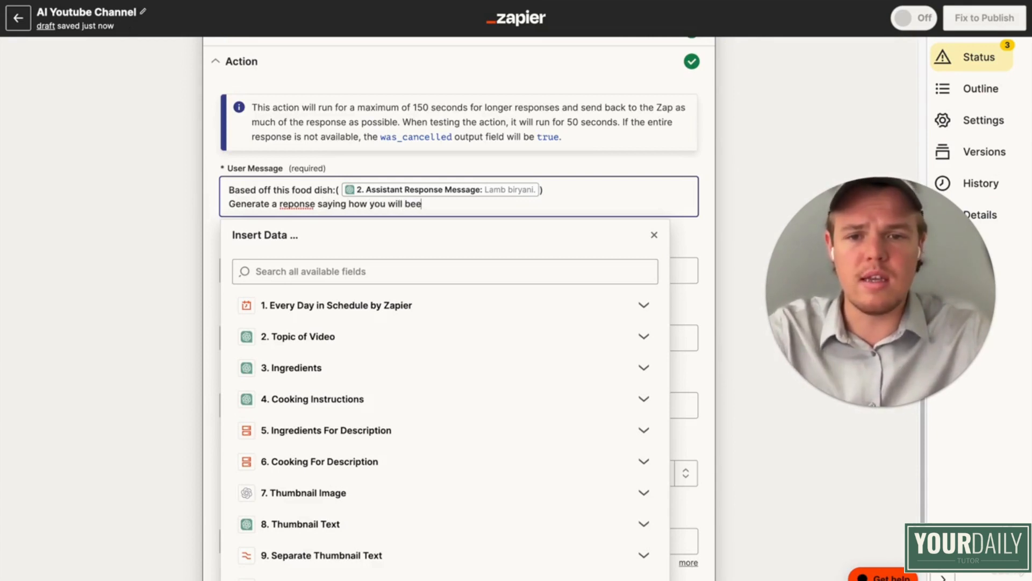
pyautogui.press('BackSpace')
pyautogui.press('BackSpace')
pyautogui.press('BackSpace')
pyautogui.write('need i')
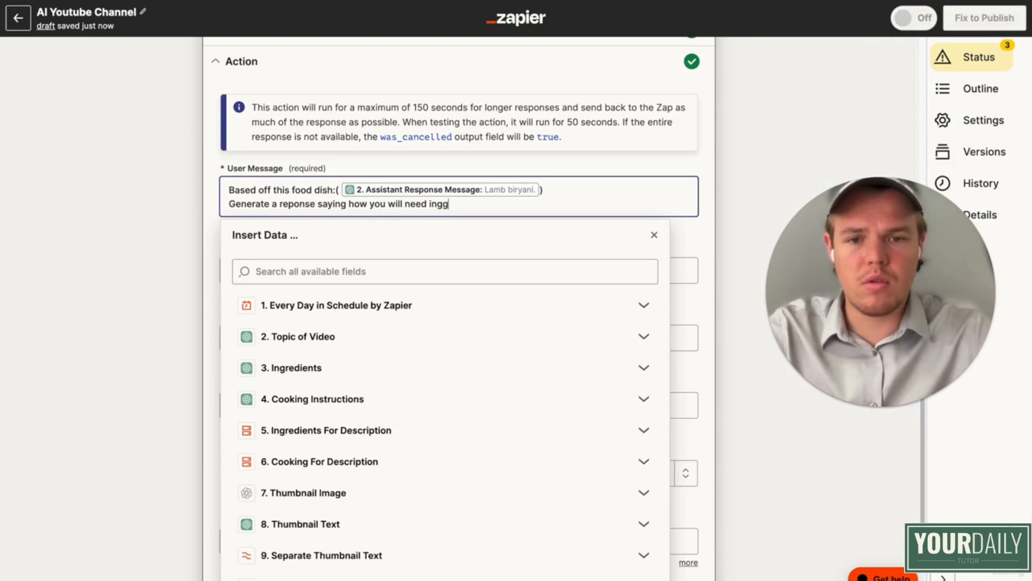
pyautogui.write('ngriedients to cre')
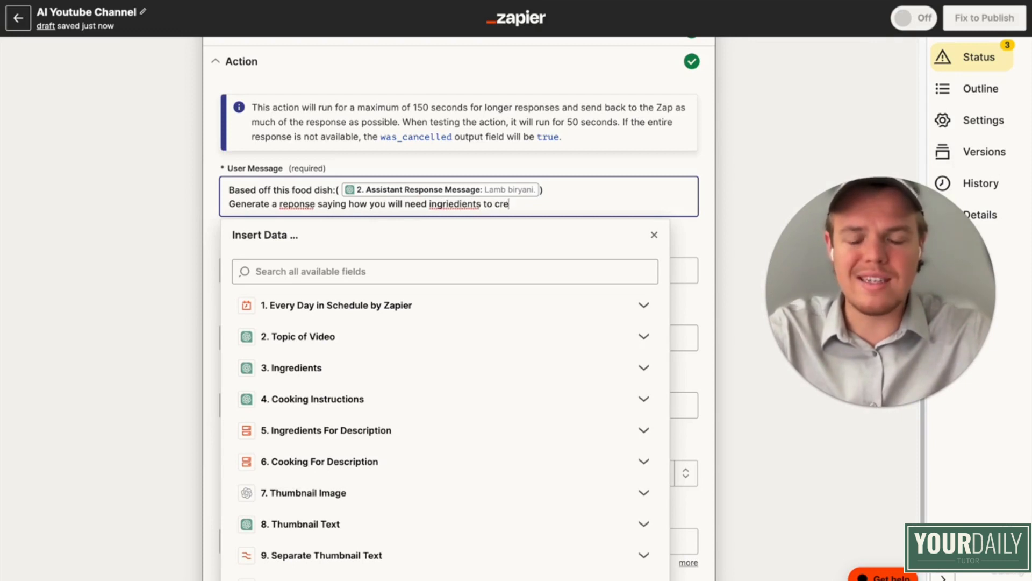
pyautogui.write('ate this dish.')
pyautogui.press('Return')
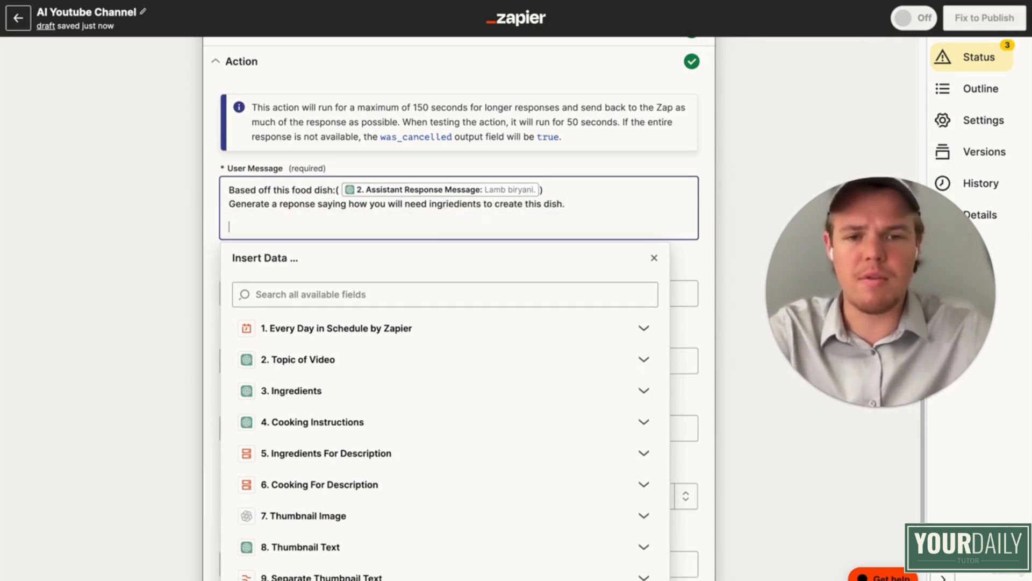
# - Add the line "Parameters: Talk like human human" at the end of the user message
pyautogui.write('P')
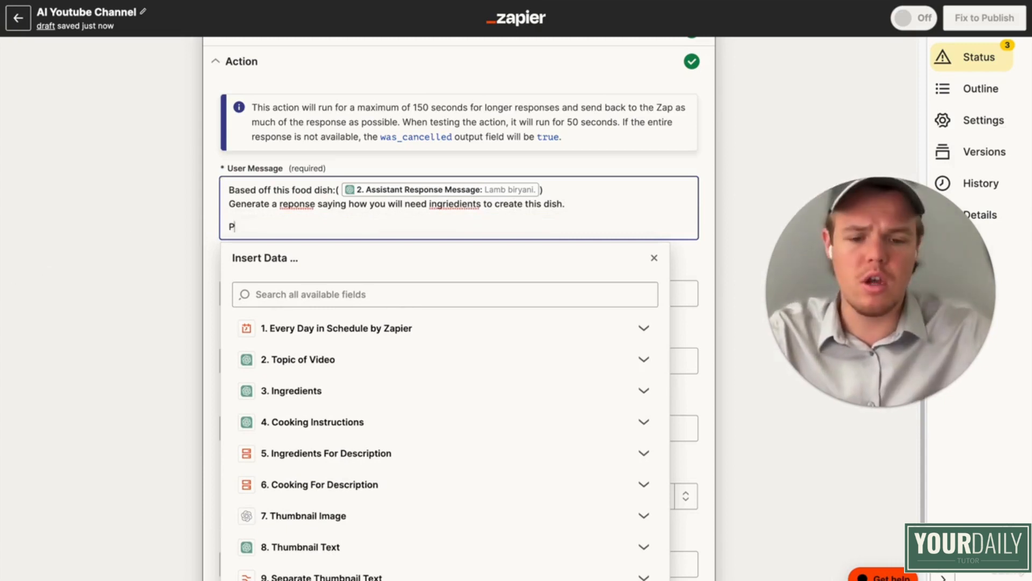
pyautogui.write('arameters:')
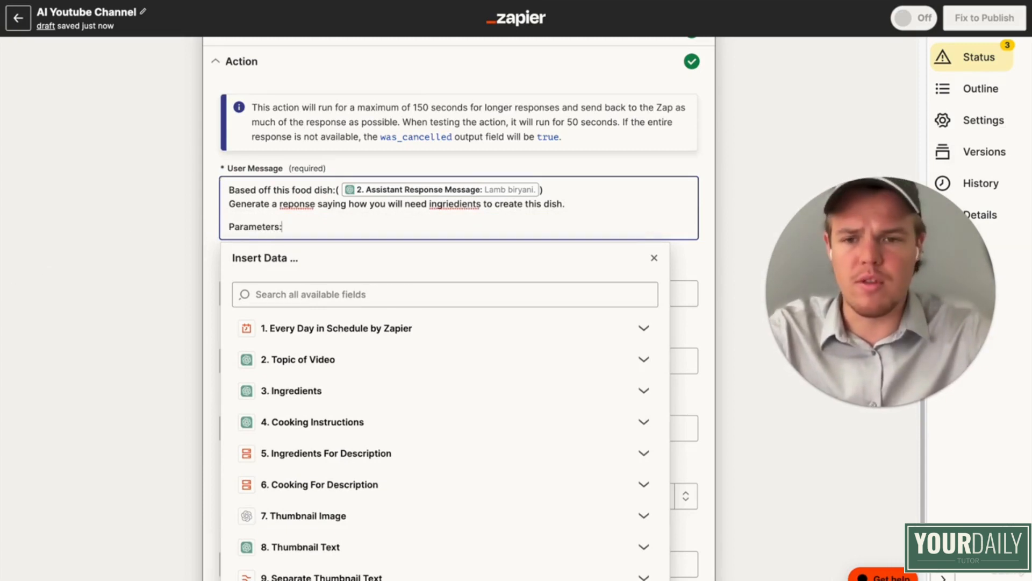
pyautogui.write(' Talk like human')
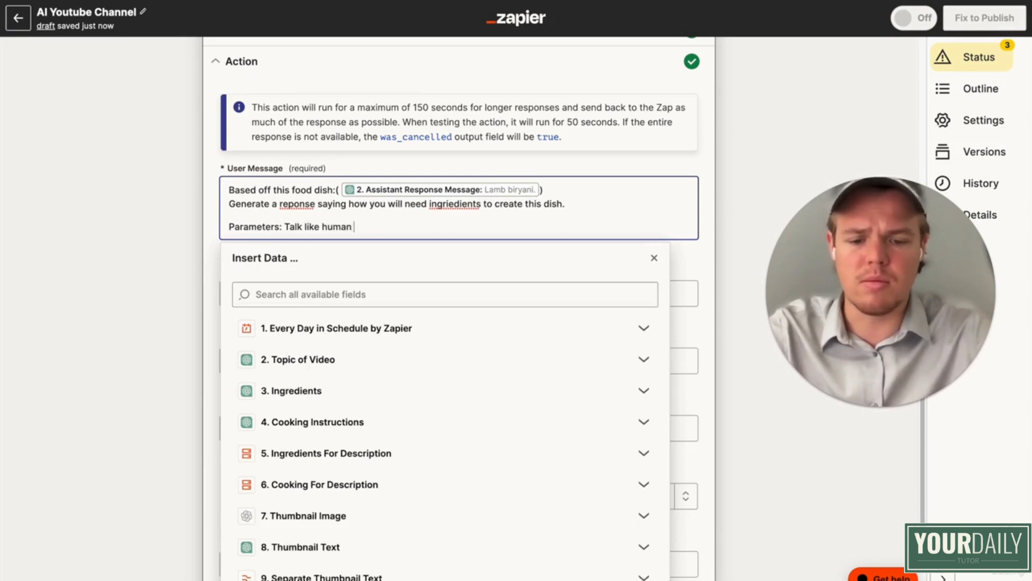
pyautogui.write(' human')
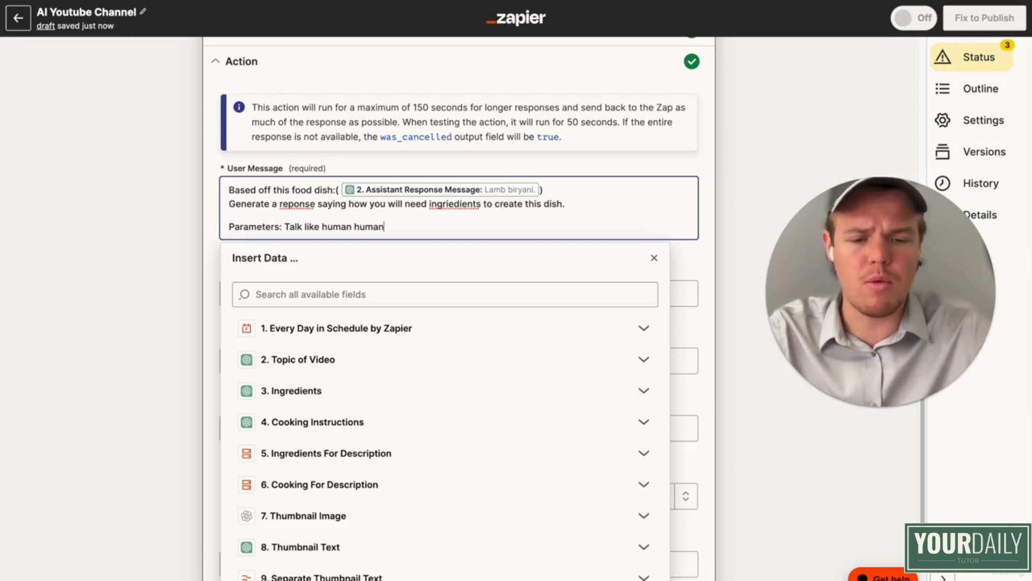
pyautogui.press('Return')
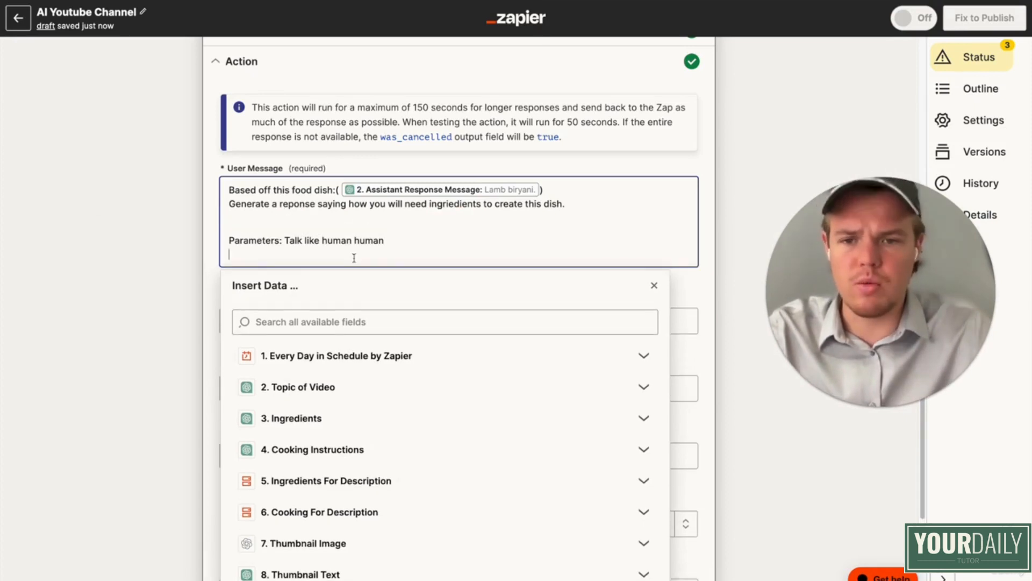
pyautogui.press('BackSpace')
# - Above the parameters, add that part one of the script points users to the youtube description for the dish's full ingredients list, max of 3 sentences
pyautogui.click(295, 227)
pyautogui.write('This is part one of the script on how to use the prompt, max of 3 sentences')
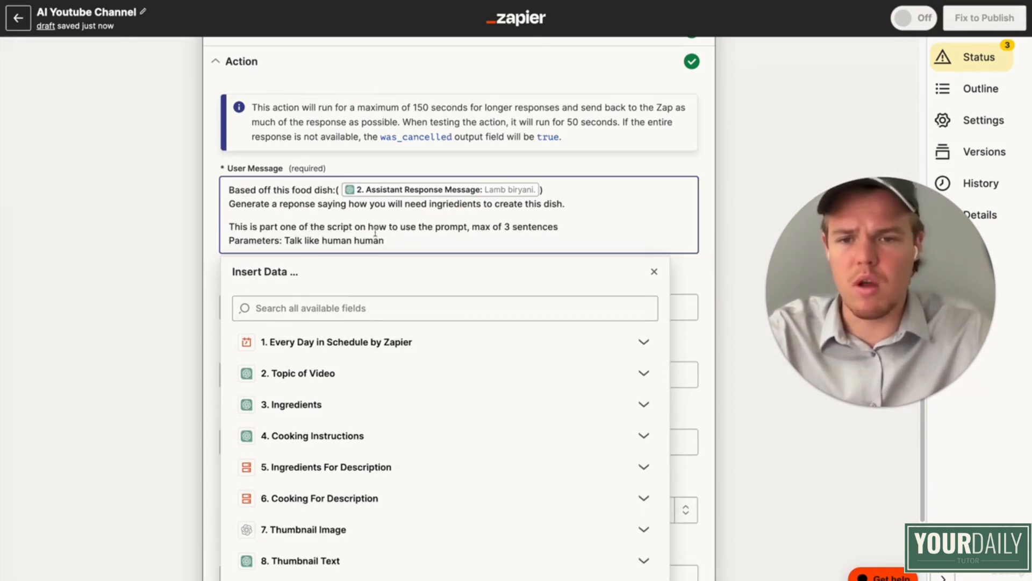
pyautogui.write('telling t')
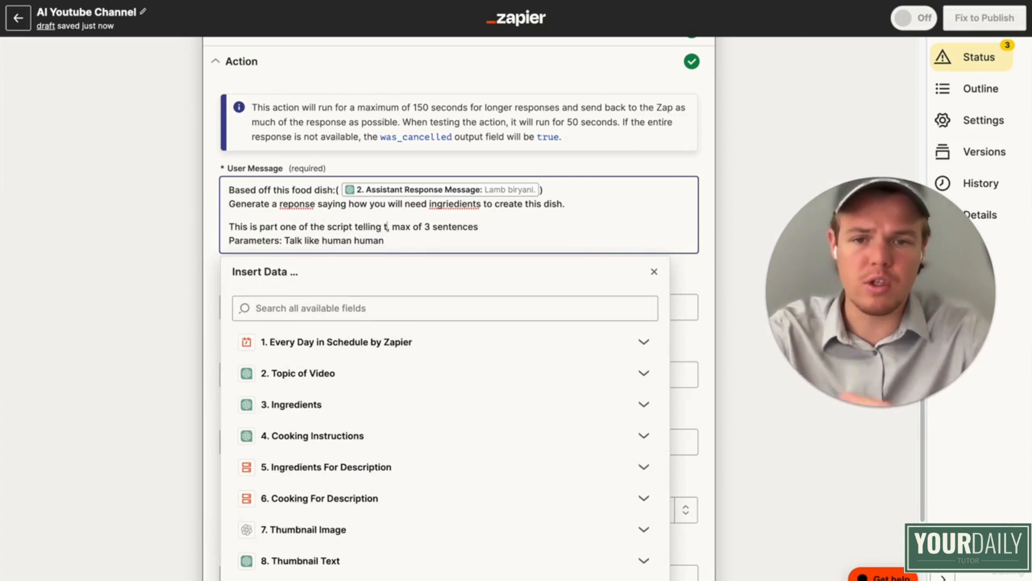
pyautogui.write('he user to c')
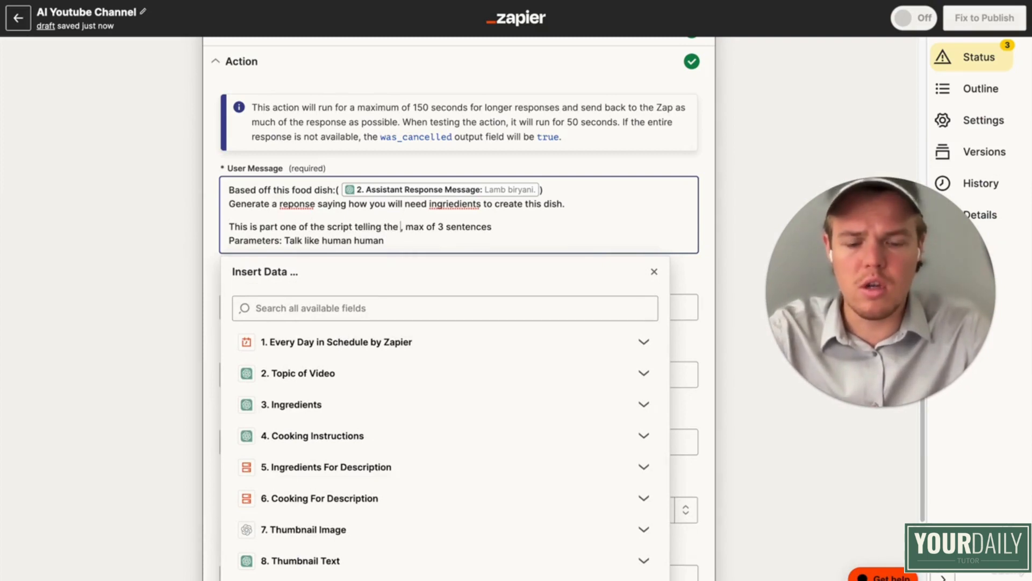
pyautogui.write('heck out the youtu')
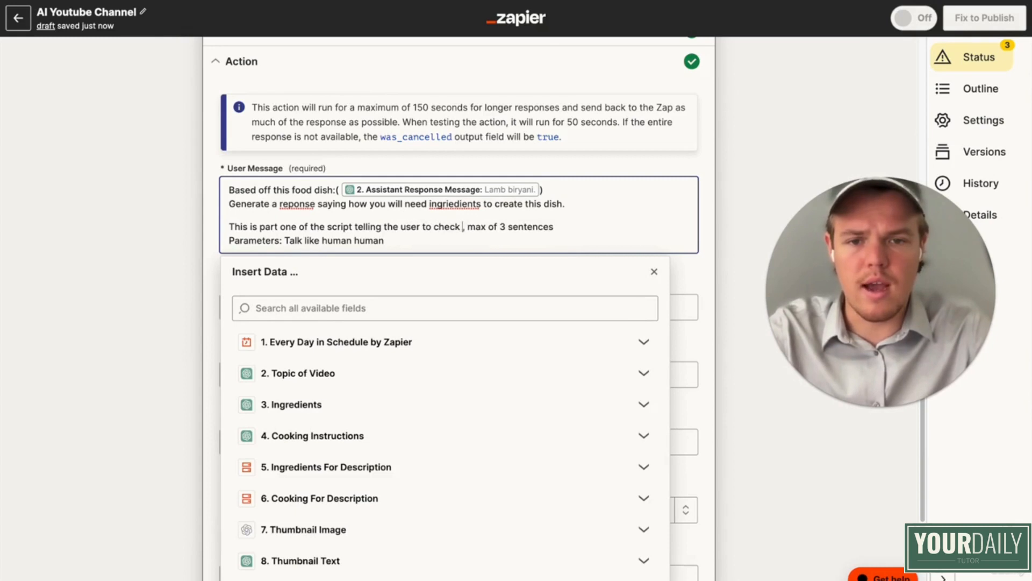
pyautogui.write('be descrip')
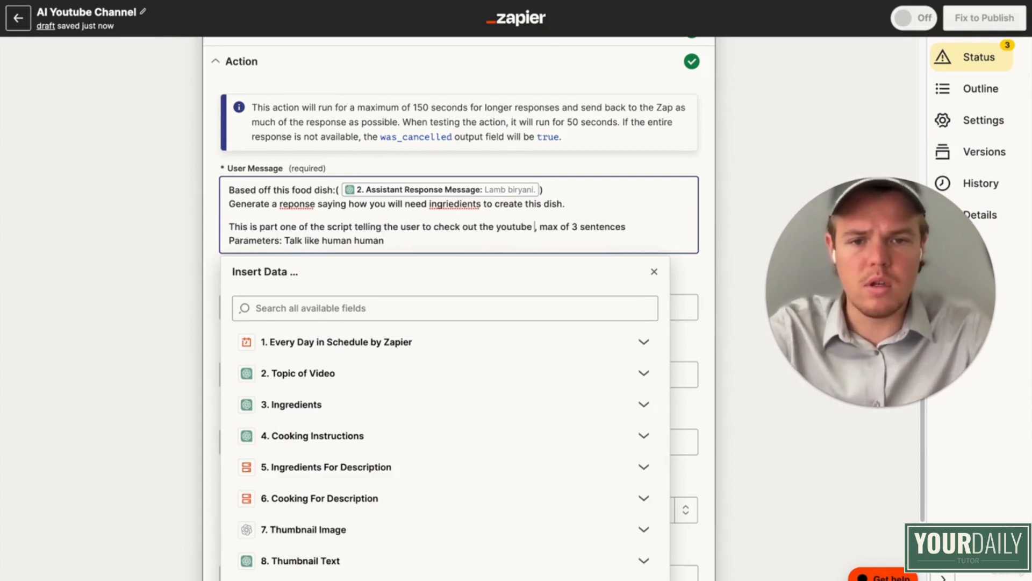
pyautogui.write('tion for the t')
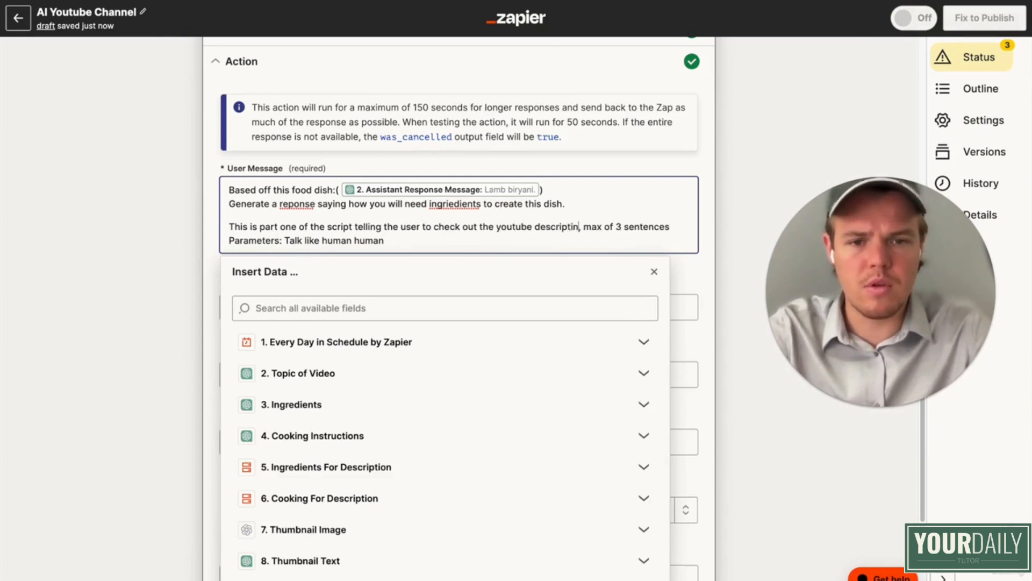
pyautogui.write('ull list of ingrei')
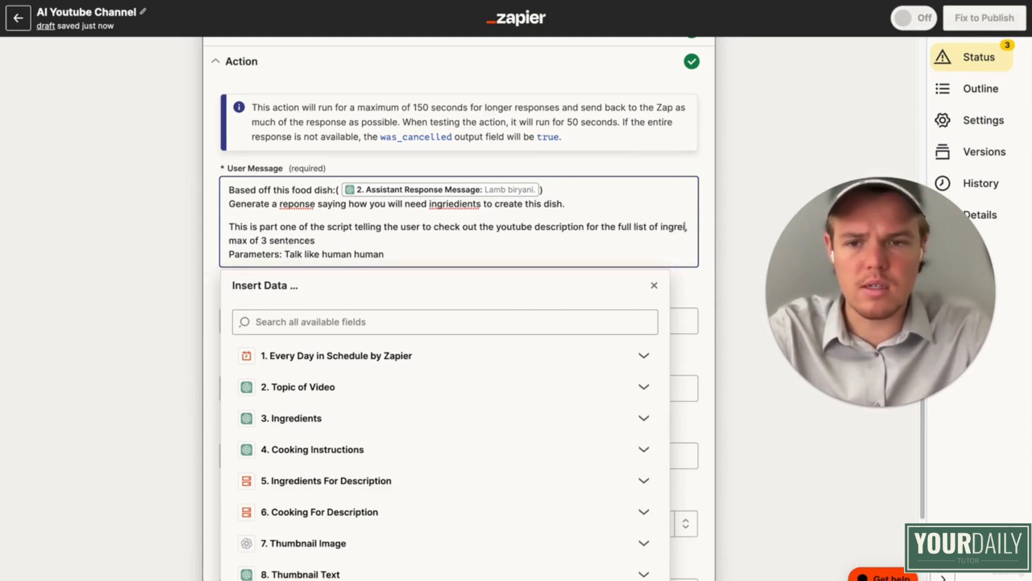
pyautogui.write('dients for this')
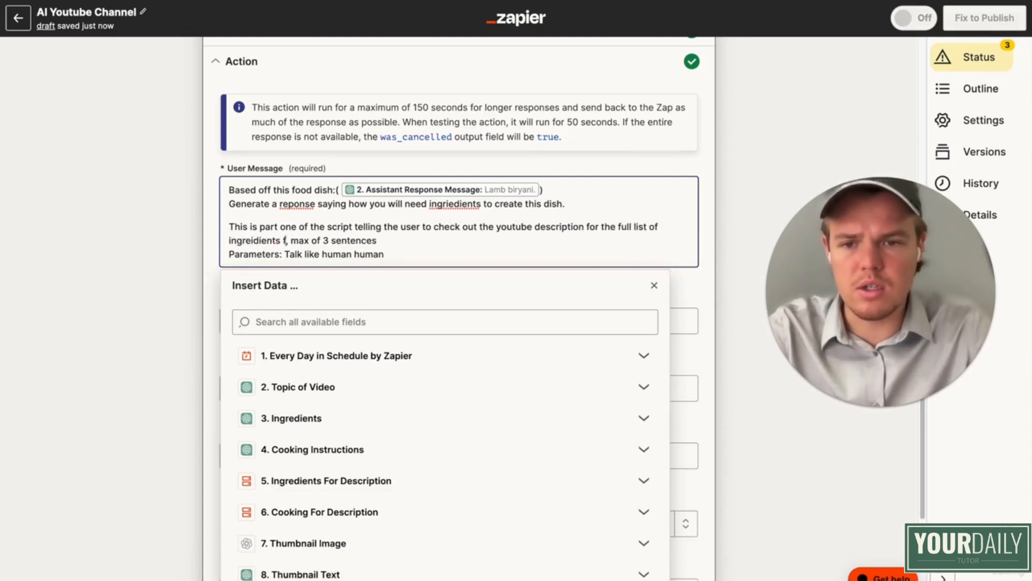
pyautogui.write(' dish')
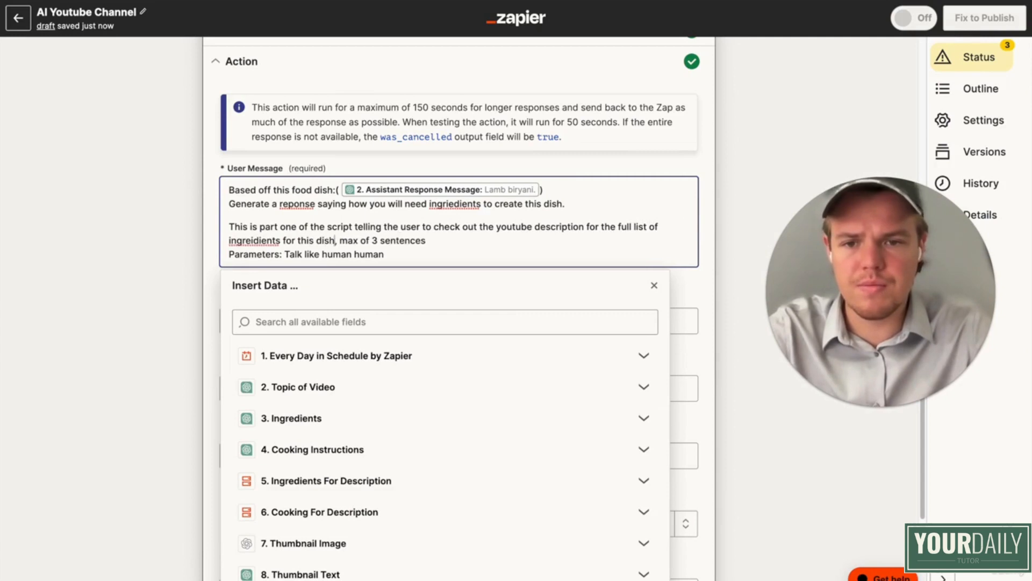
# - Change the prompt's sentence limit to a max of 2 and review the assistant's response in the ChatGPT test result
pyautogui.click(379, 241)
pyautogui.press('BackSpace')
pyautogui.write('2')
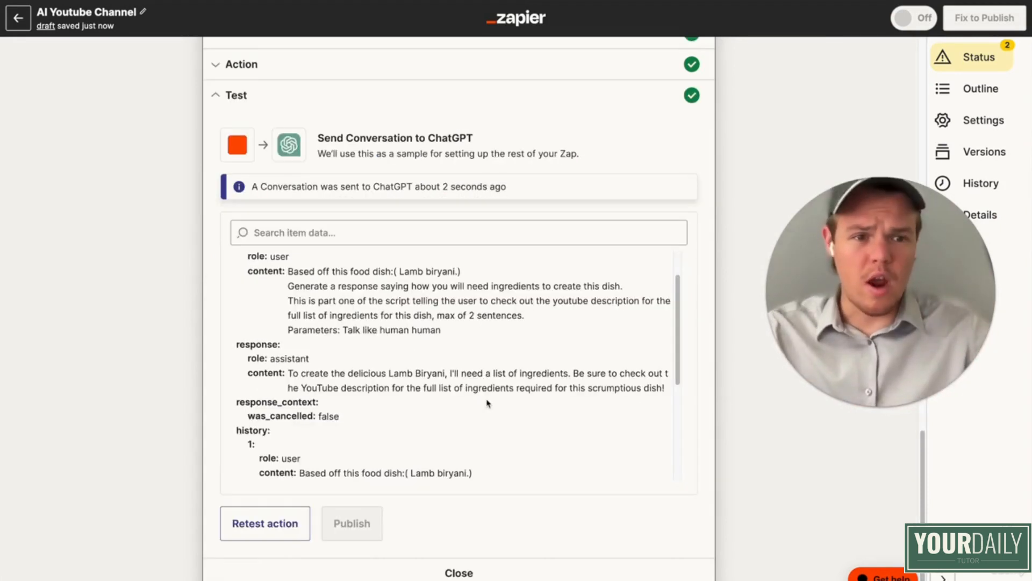
pyautogui.scroll(-1, 488, 404)
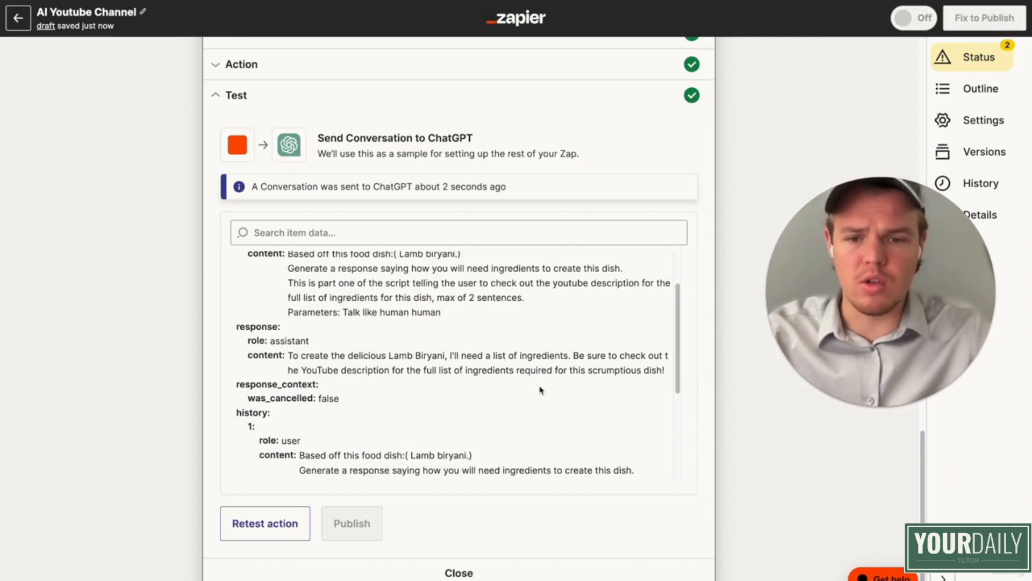
pyautogui.scroll(1, 540, 391)
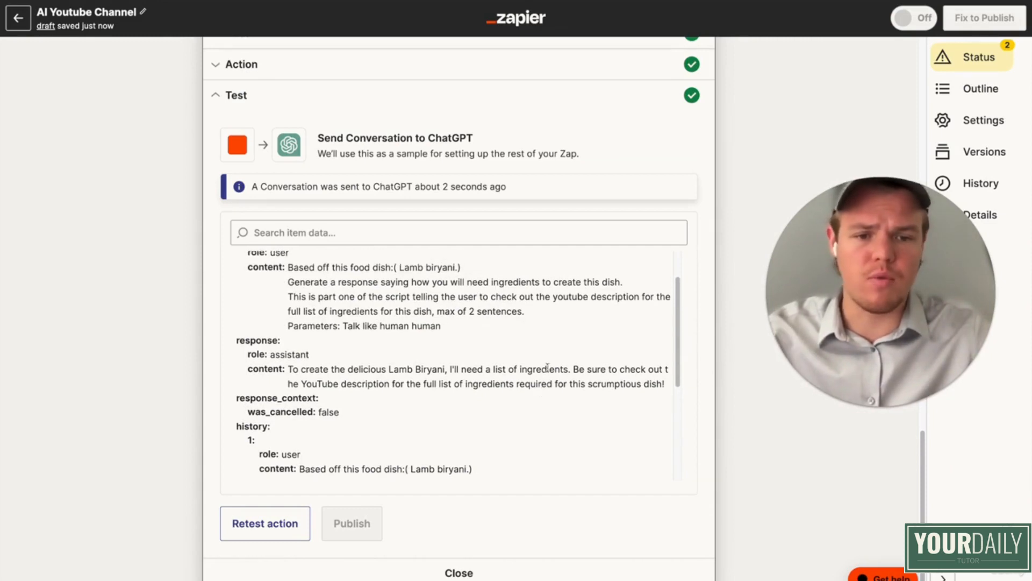
# - Add a new ChatGPT action at the end of the workflow, below the Start With Ingredients step
pyautogui.scroll(2, 484, 151)
pyautogui.click(434, 146)
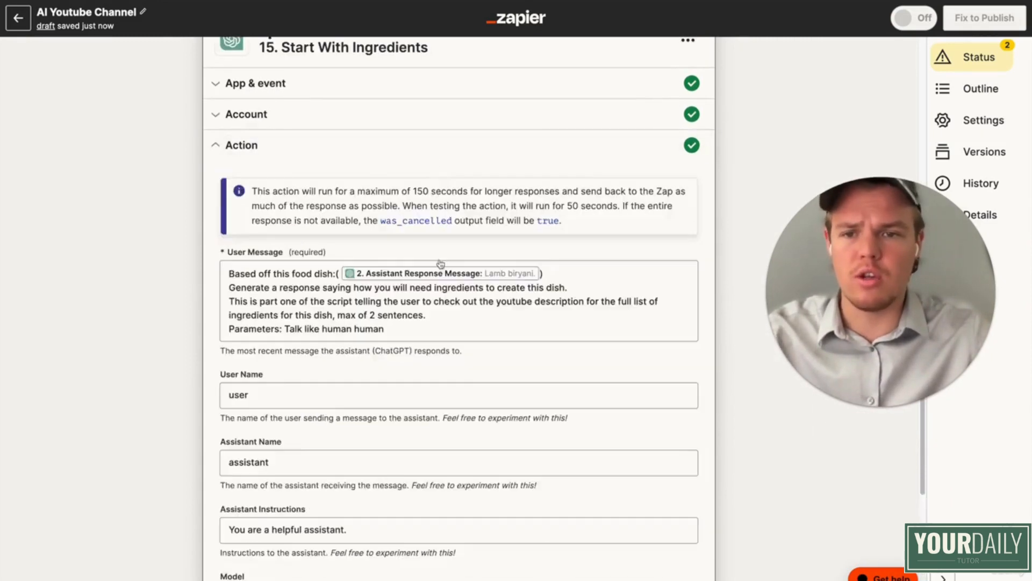
pyautogui.scroll(-6, 438, 270)
pyautogui.scroll(2, 375, 460)
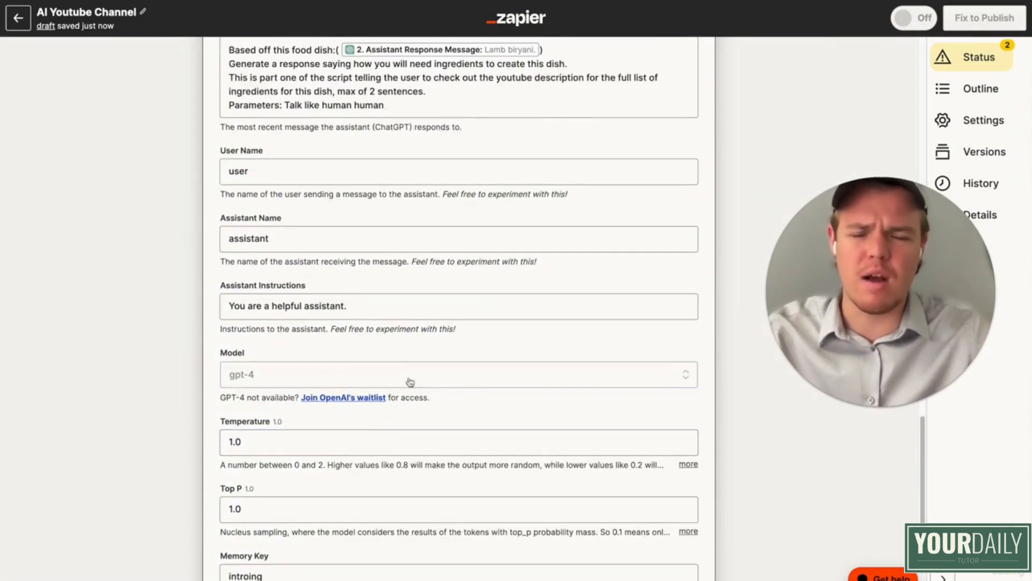
pyautogui.scroll(2, 417, 371)
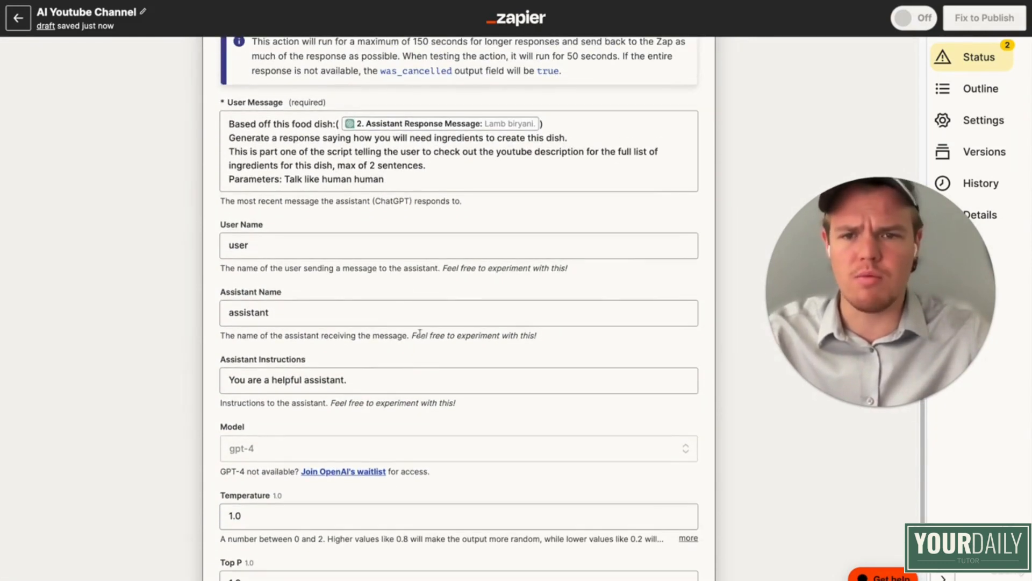
pyautogui.scroll(-5, 398, 215)
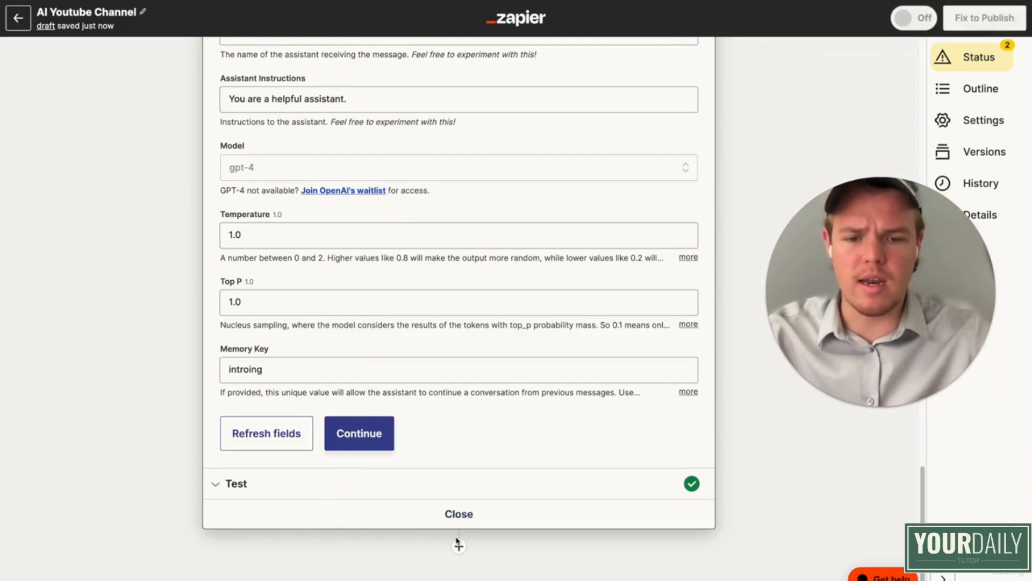
pyautogui.click(458, 544)
pyautogui.write('c')
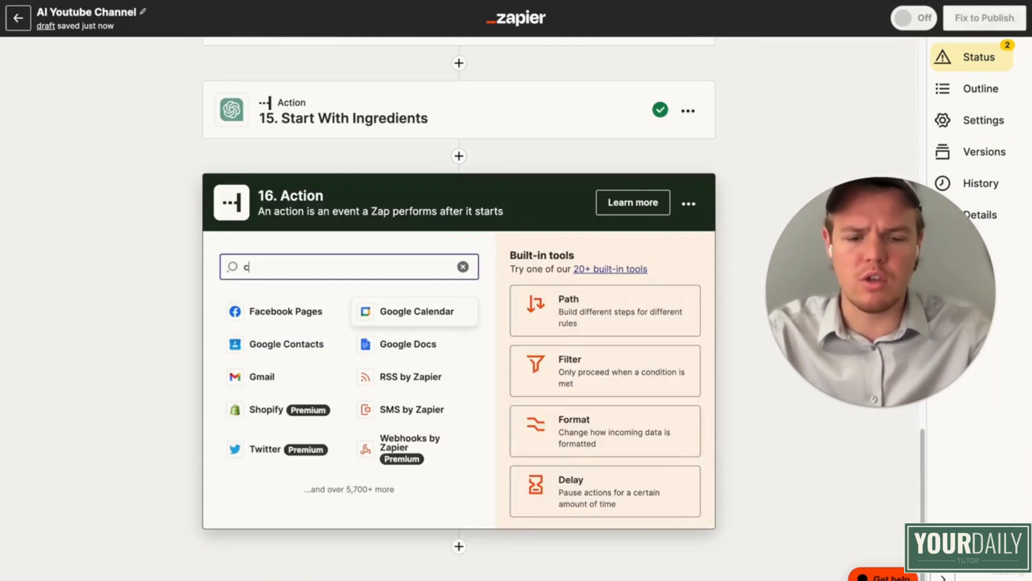
pyautogui.write('hatgpt')
pyautogui.click(300, 313)
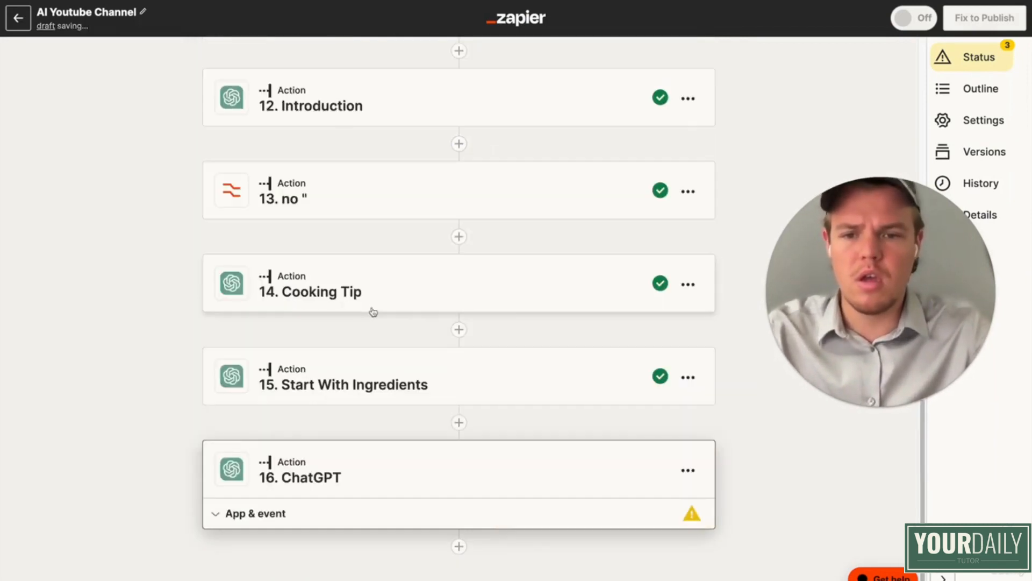
# - Rename the new ChatGPT action as Part 2
pyautogui.click(688, 285)
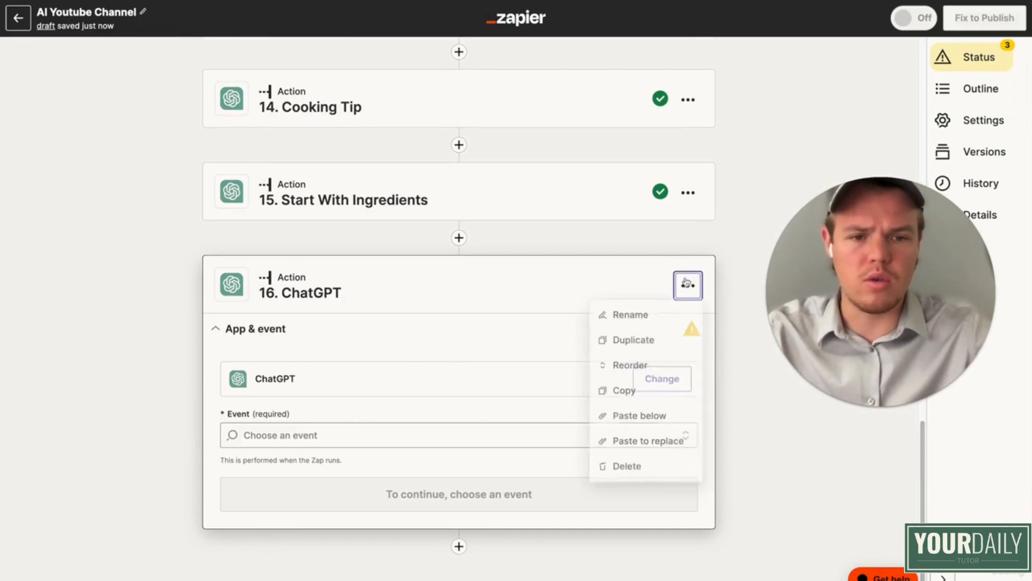
pyautogui.click(640, 312)
pyautogui.write('Part 2')
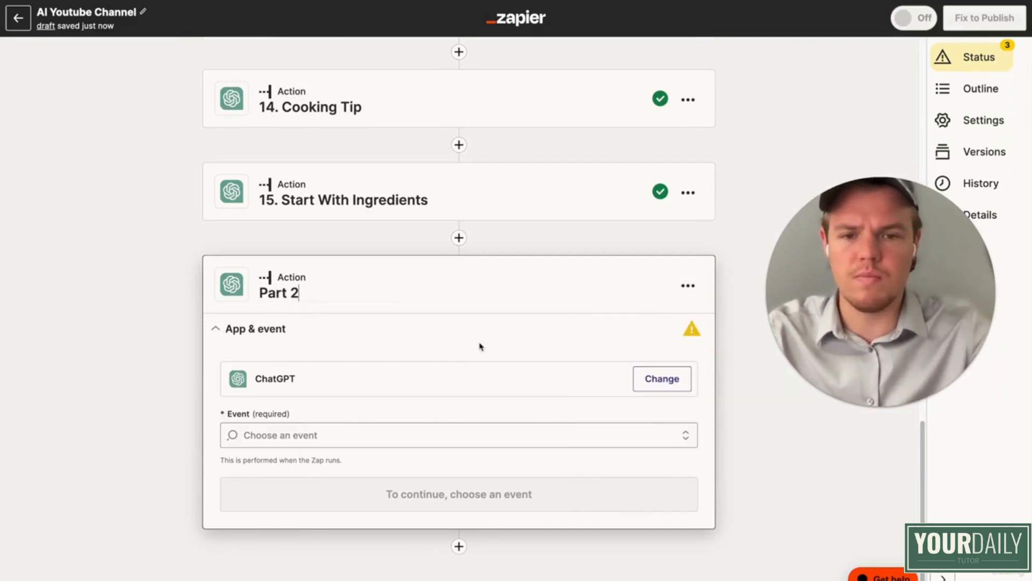
pyautogui.press('Return')
# - Set the Part 2 action's event to Conversation and continue through the account section to its action settings
pyautogui.click(346, 436)
pyautogui.click(309, 484)
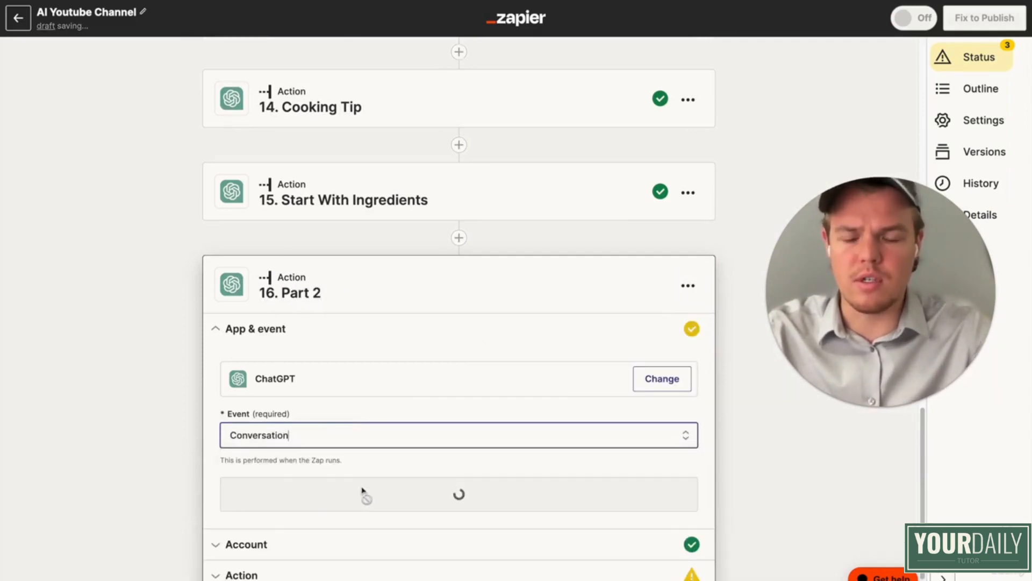
pyautogui.click(392, 493)
pyautogui.click(277, 459)
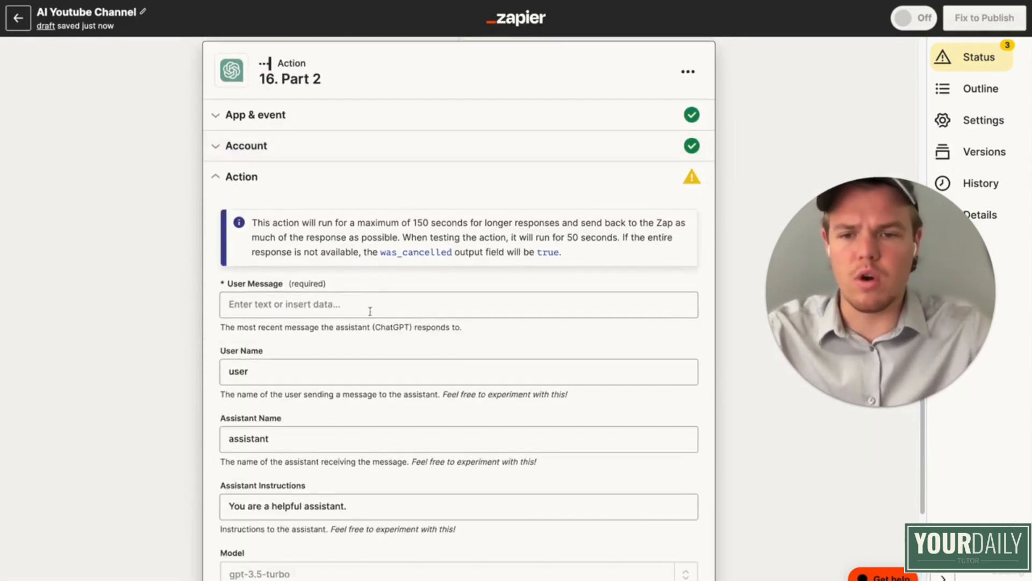
# - Copy the entire user message from the Start With Ingredients step into Part 2's user message
pyautogui.click(371, 296)
pyautogui.scroll(5, 374, 294)
pyautogui.click(377, 189)
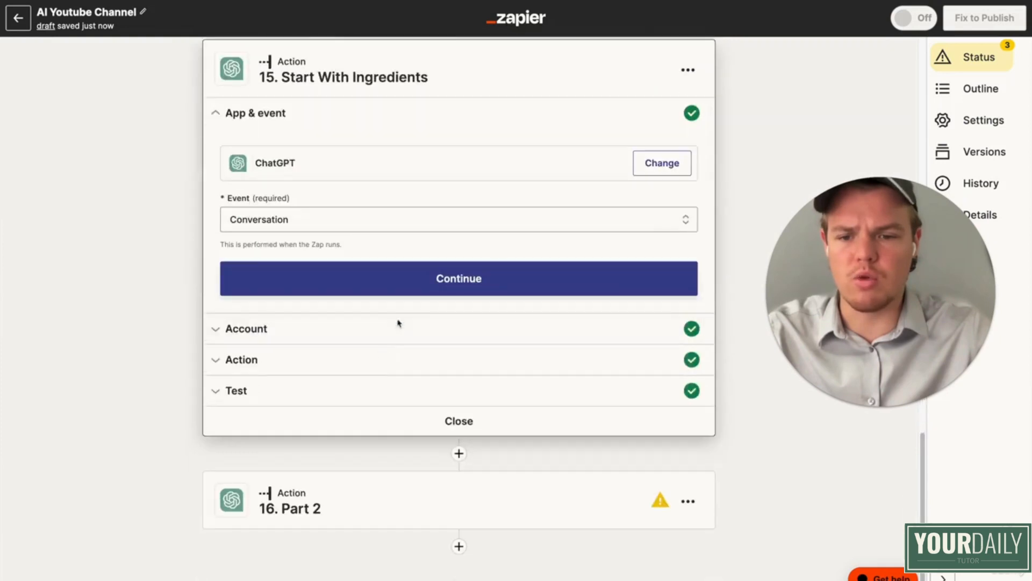
pyautogui.click(364, 369)
pyautogui.click(430, 356)
pyautogui.hotkey('ctrl', 'a')
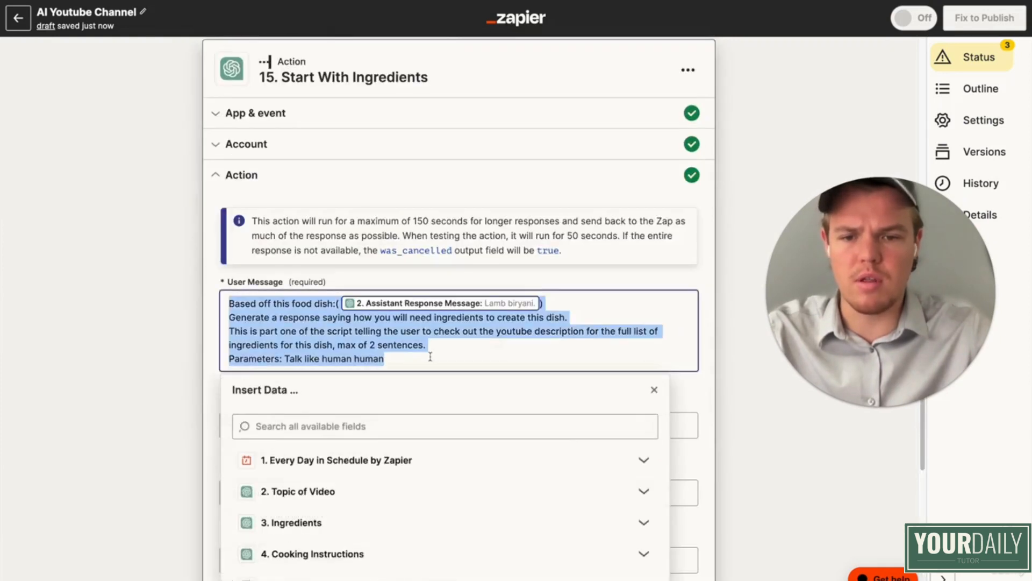
pyautogui.scroll(-15, 158, 354)
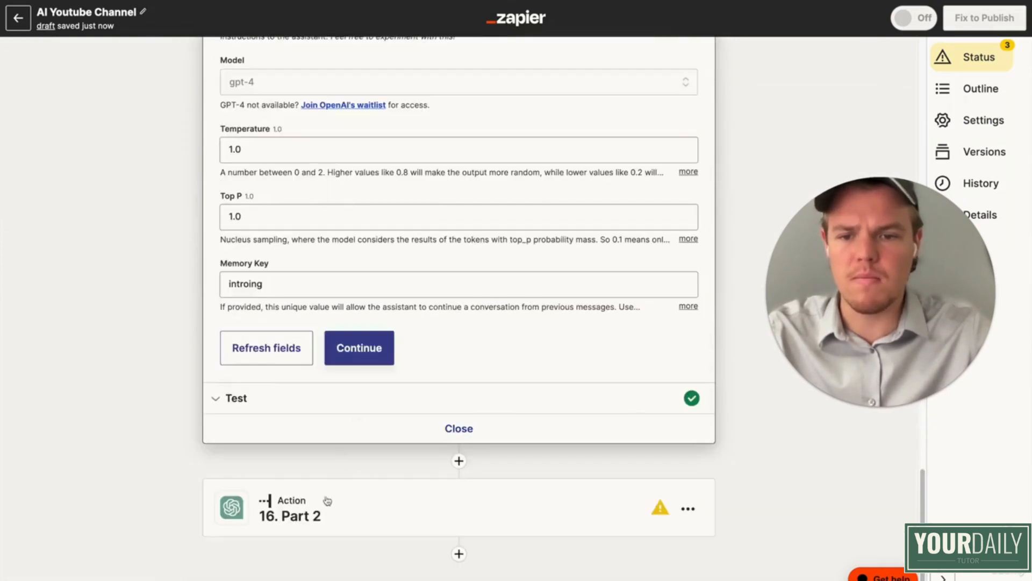
pyautogui.scroll(10, 361, 362)
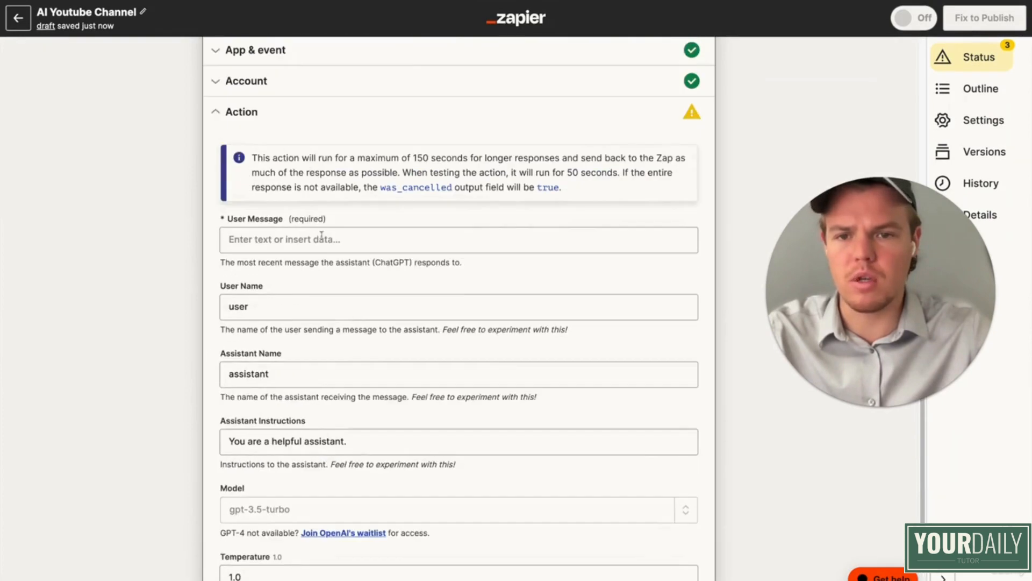
pyautogui.click(317, 242)
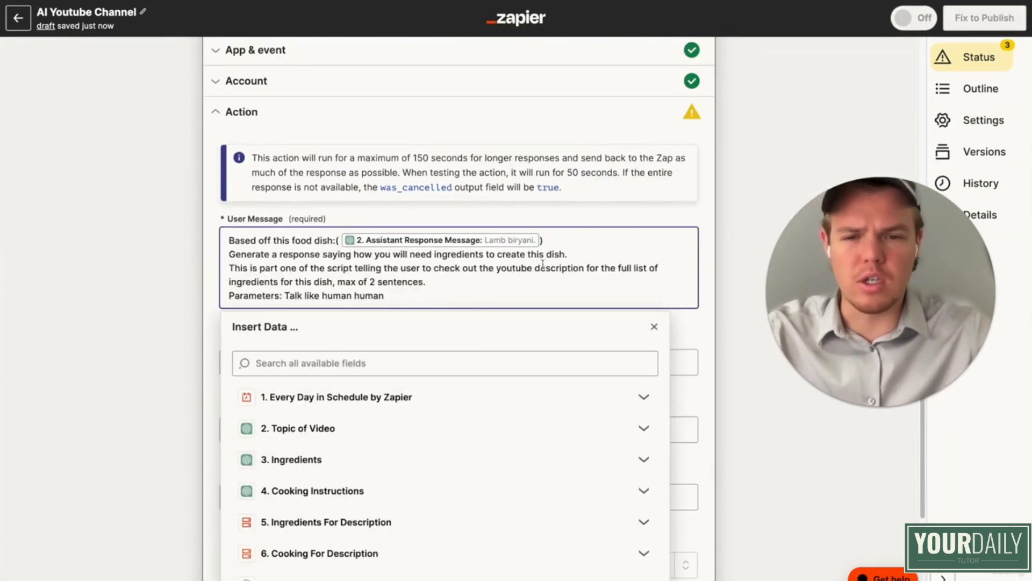
# - Delete the copied instructions between the food dish line and the parameters line in Part 2's user message
pyautogui.click(566, 240)
pyautogui.press('Return')
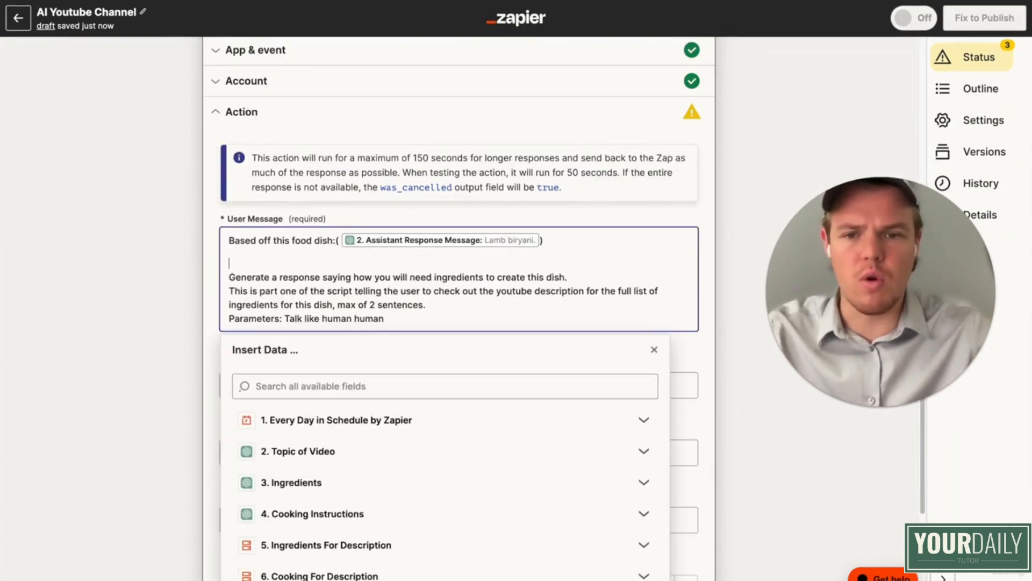
pyautogui.click(3, 200)
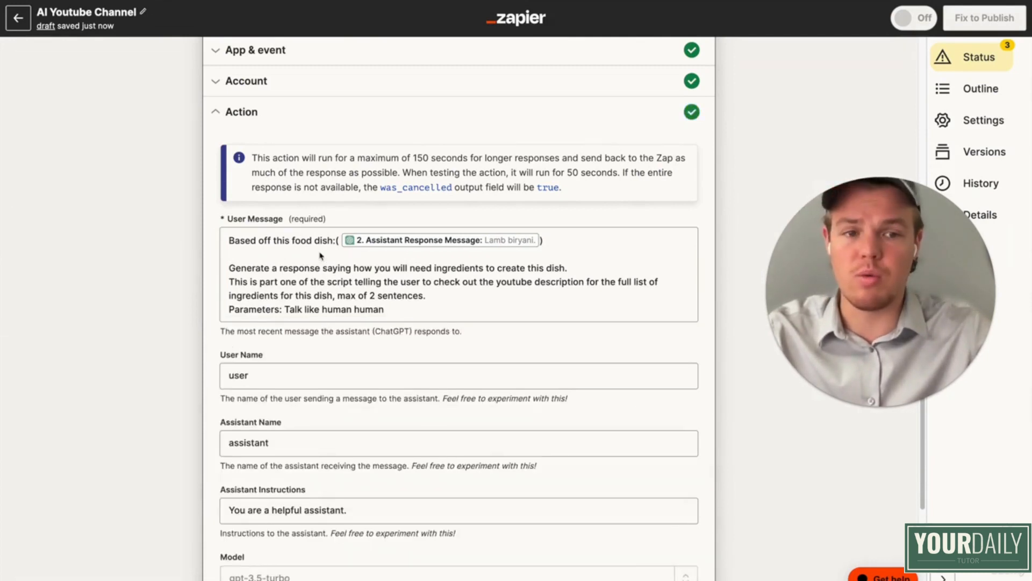
pyautogui.moveTo(321, 256); pyautogui.dragTo(274, 251)
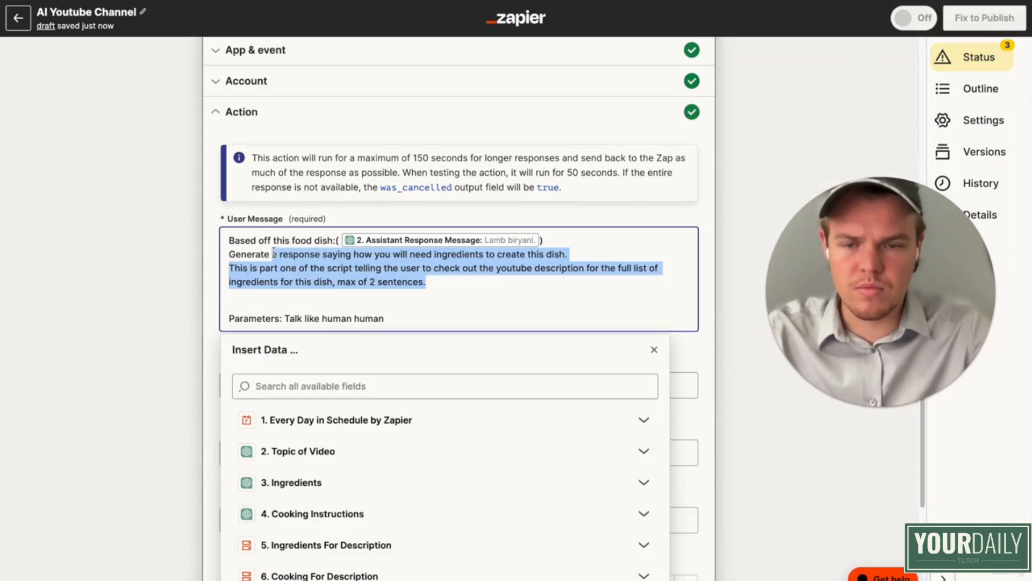
pyautogui.press('BackSpace')
pyautogui.press('BackSpace')
pyautogui.press('BackSpace')
pyautogui.press('BackSpace')
pyautogui.press('BackSpace')
pyautogui.press('BackSpace')
pyautogui.press('BackSpace')
pyautogui.press('BackSpace')
pyautogui.press('BackSpace')
pyautogui.press('BackSpace')
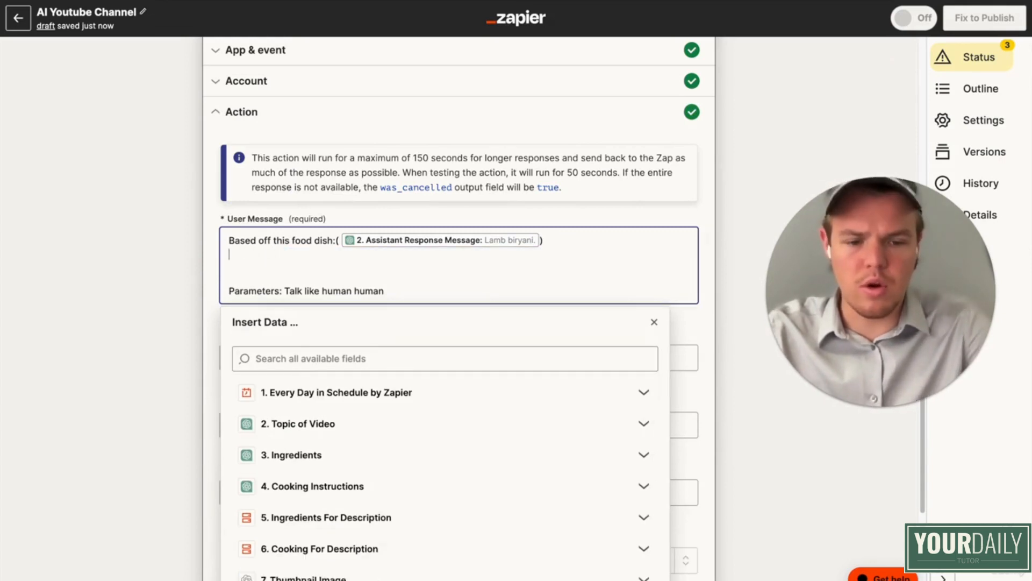
# - Below the food dish line, add "Part 1:" followed by the Start With Ingredients step's Assistant Response Message in parentheses
pyautogui.write('Part 1')
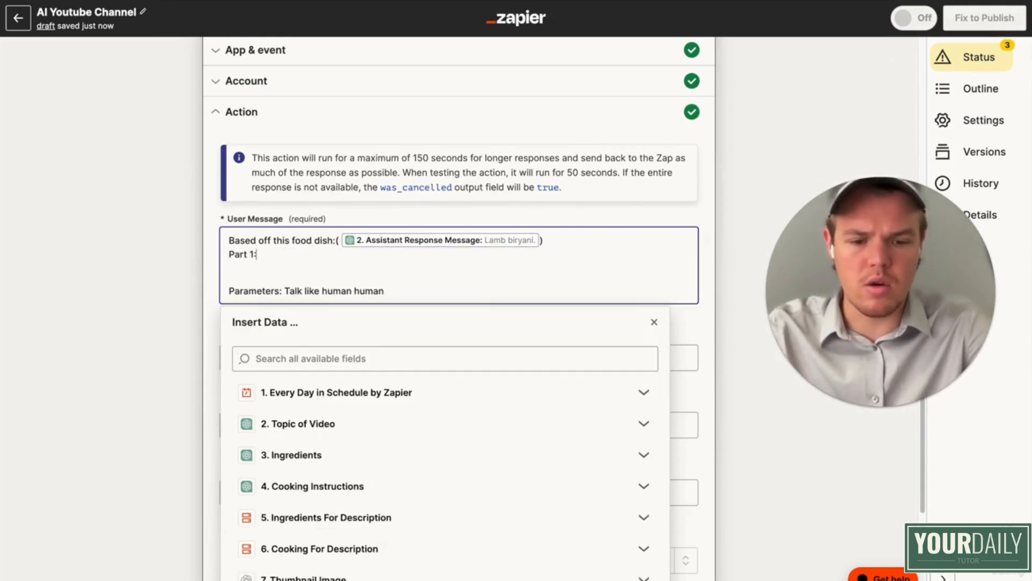
pyautogui.write(':')
pyautogui.scroll(-5, 339, 452)
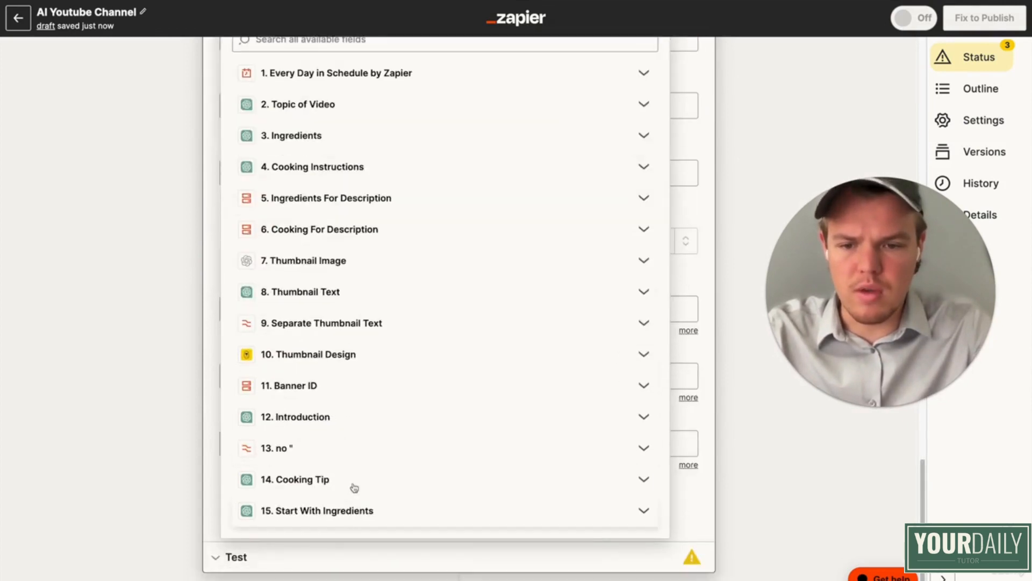
pyautogui.click(338, 509)
pyautogui.scroll(-5, 373, 490)
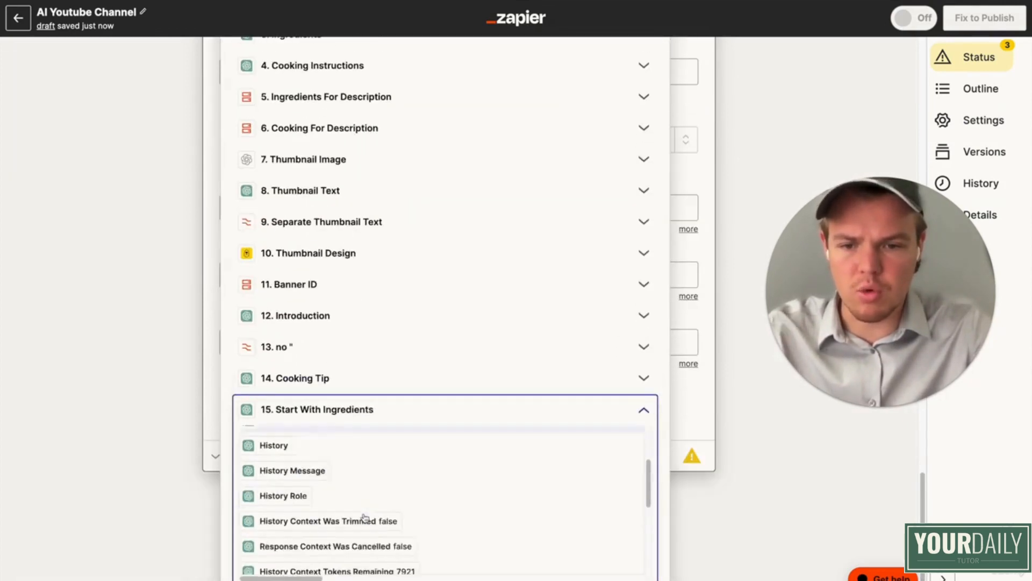
pyautogui.click(380, 534)
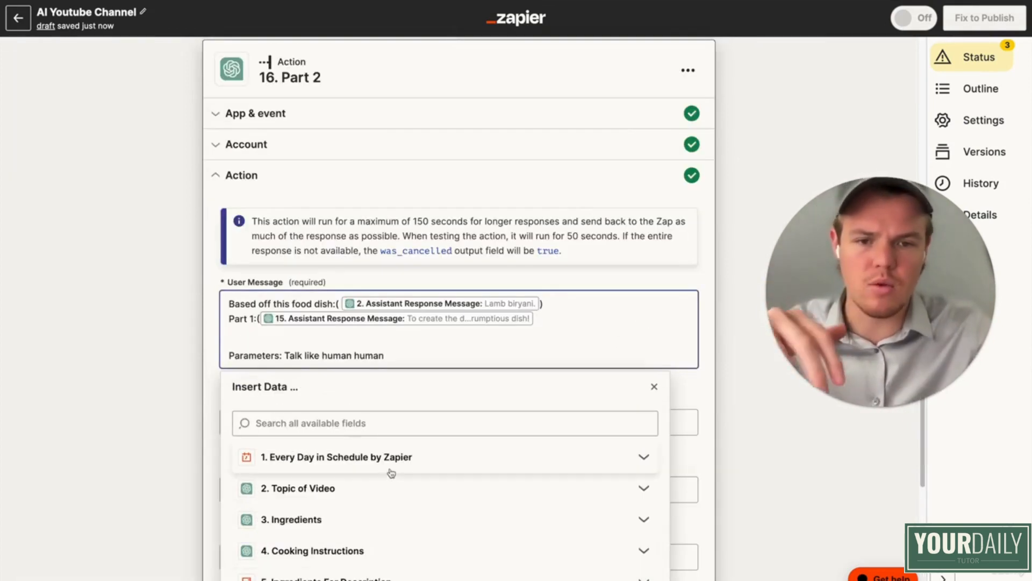
pyautogui.write(')')
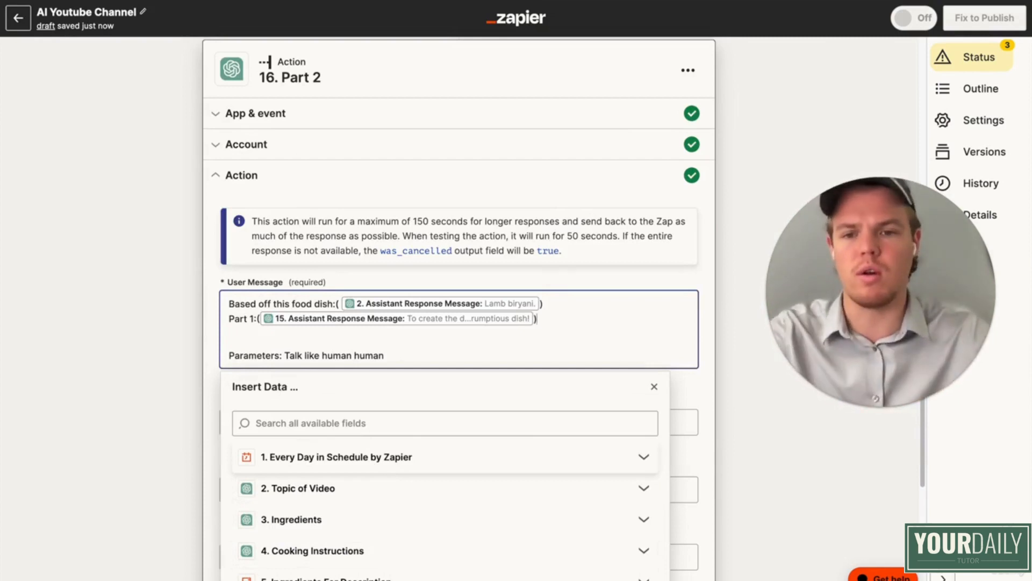
# - Below the Part 1 line, add "Generate part 2 which goes over the begining steps to creating this dish."
pyautogui.press('Return')
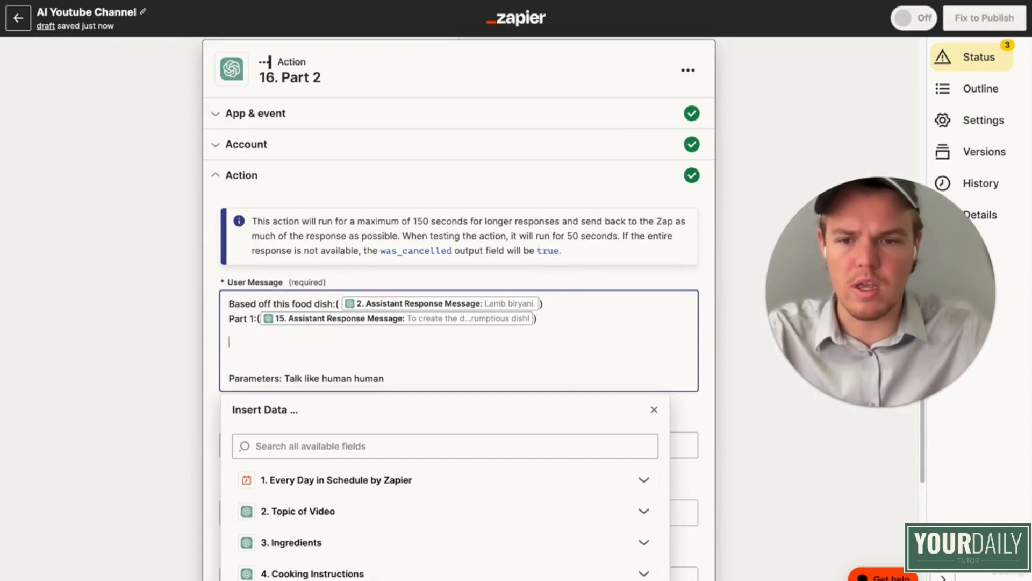
pyautogui.write('Generate ')
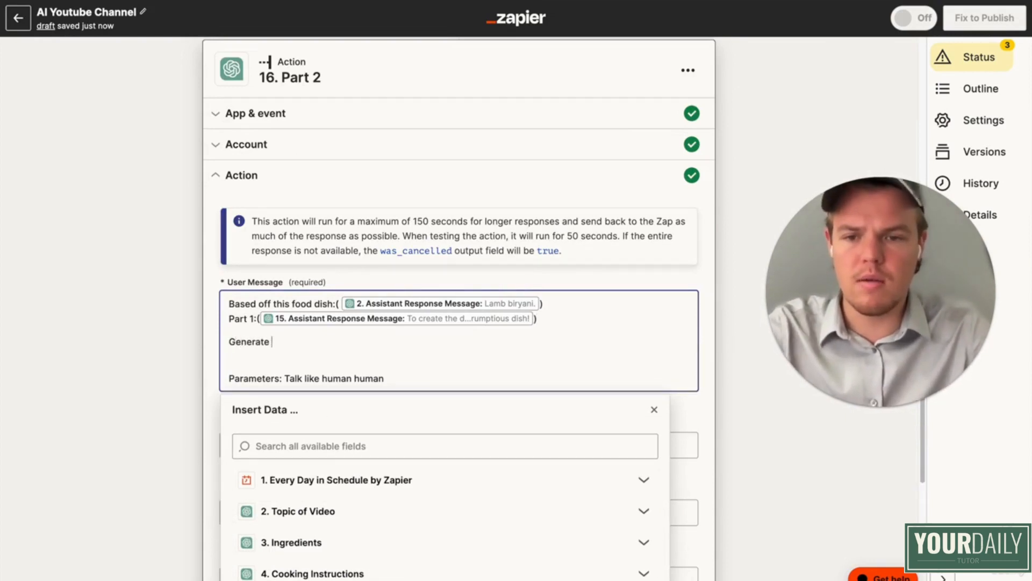
pyautogui.write('part 2 which goes over the be')
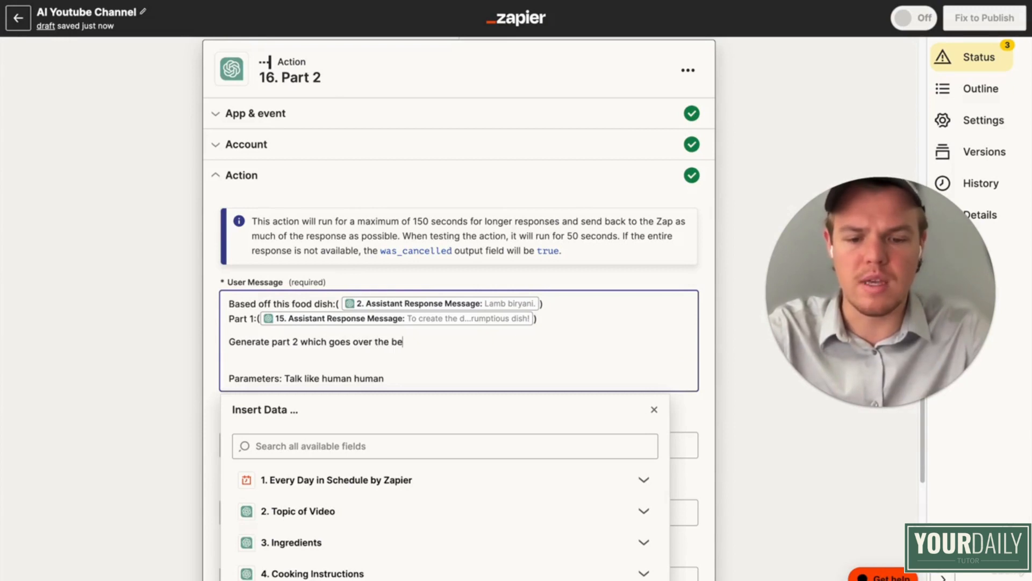
pyautogui.write('gining steps')
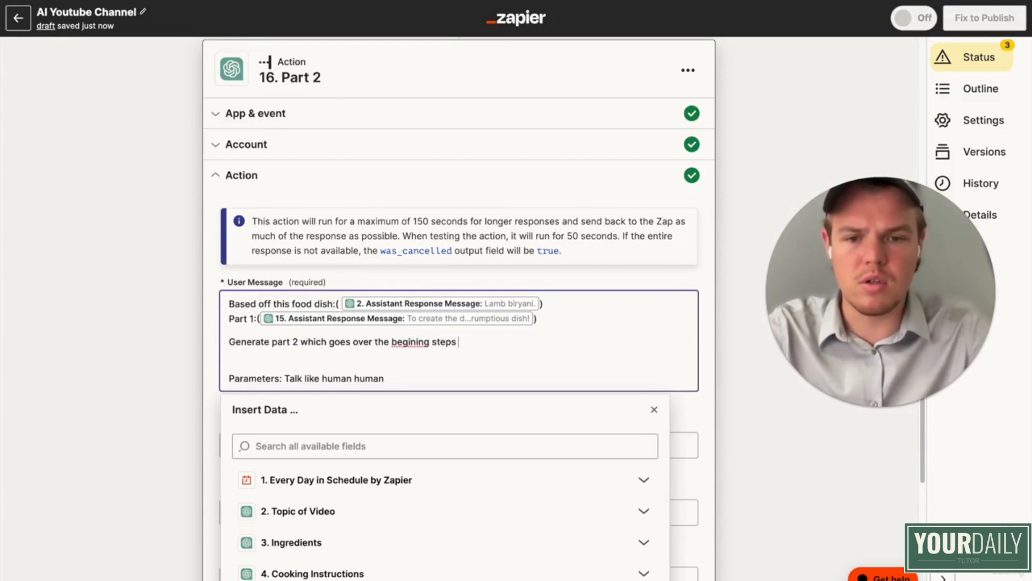
pyautogui.press('BackSpace')
pyautogui.press('BackSpace')
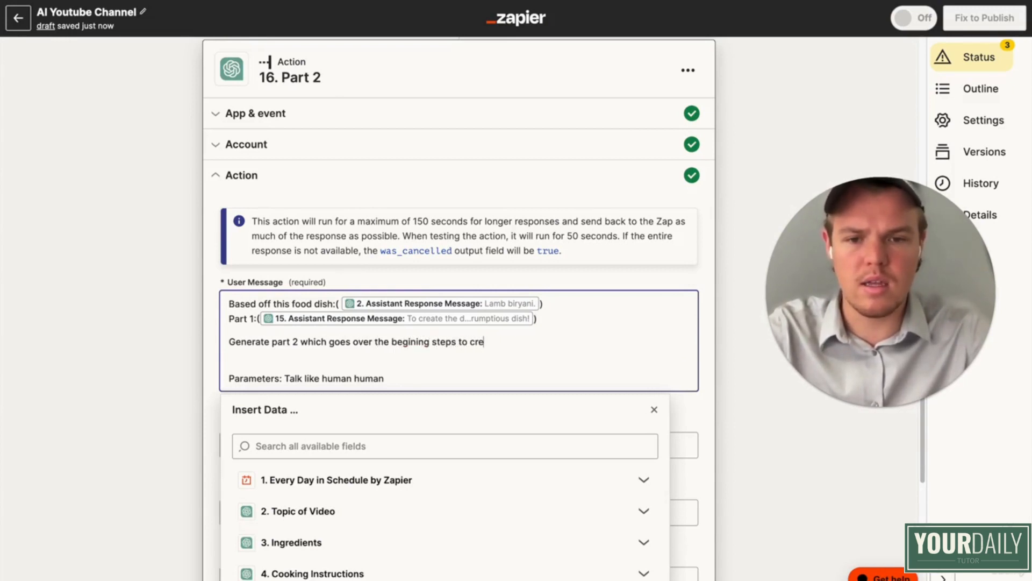
pyautogui.write('eating this dish')
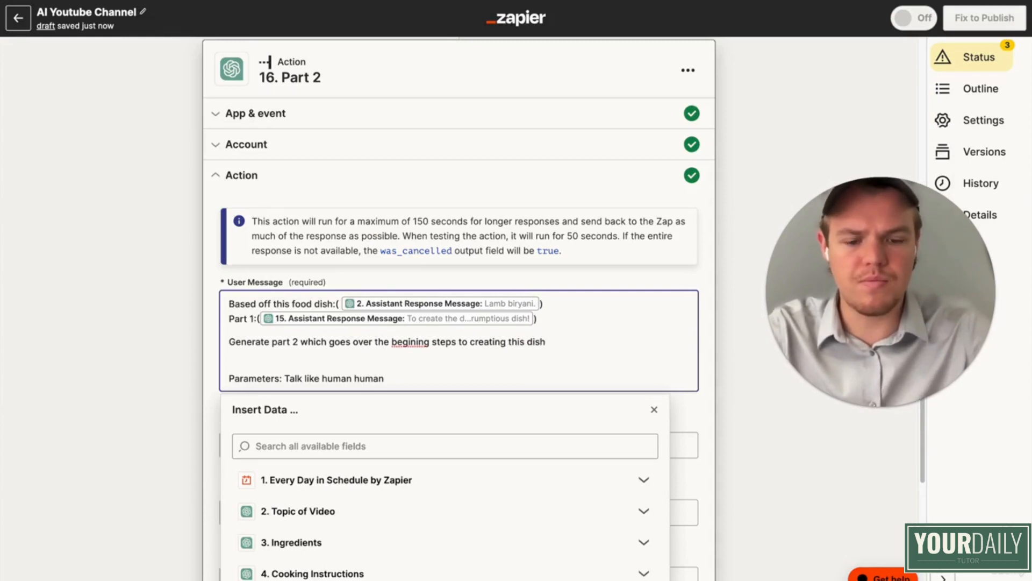
pyautogui.write('.')
# - Remove the blank lines between the part 2 instruction and the parameters line
pyautogui.rightClick(415, 344)
pyautogui.press('Escape')
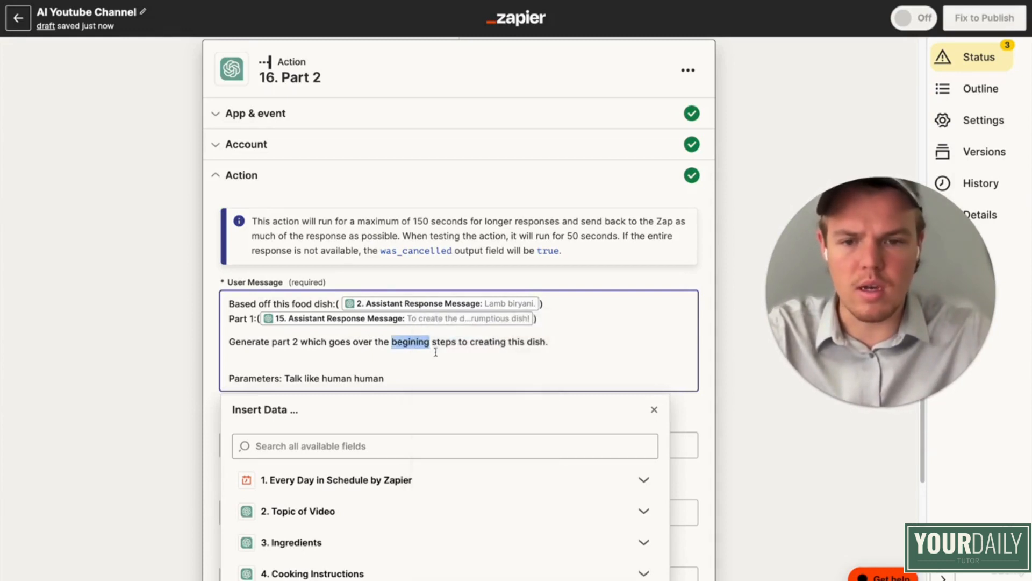
pyautogui.click(398, 369)
pyautogui.press('BackSpace')
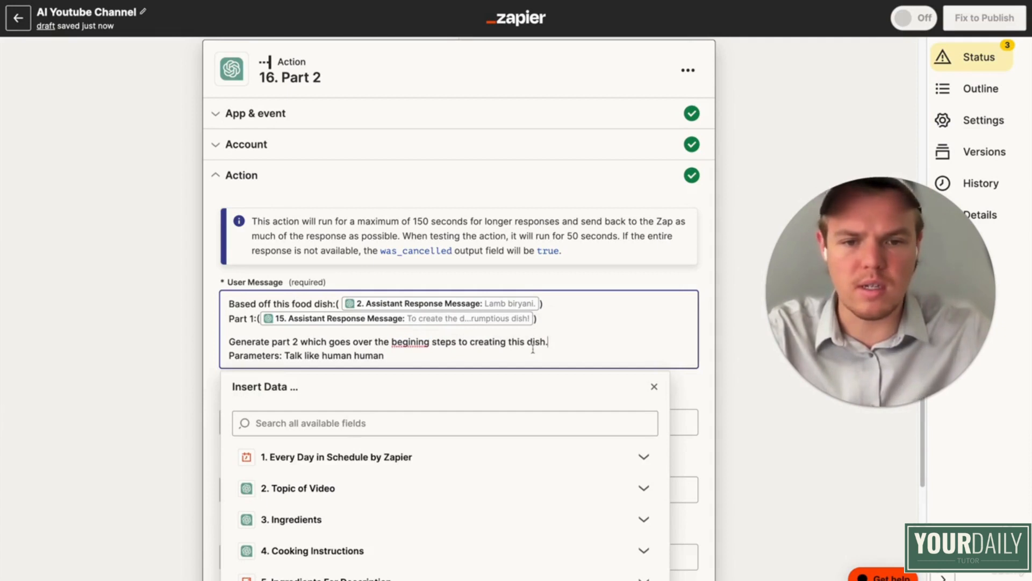
# - Append "A max of 3 sentences." to the part 2 instruction
pyautogui.write('A mac')
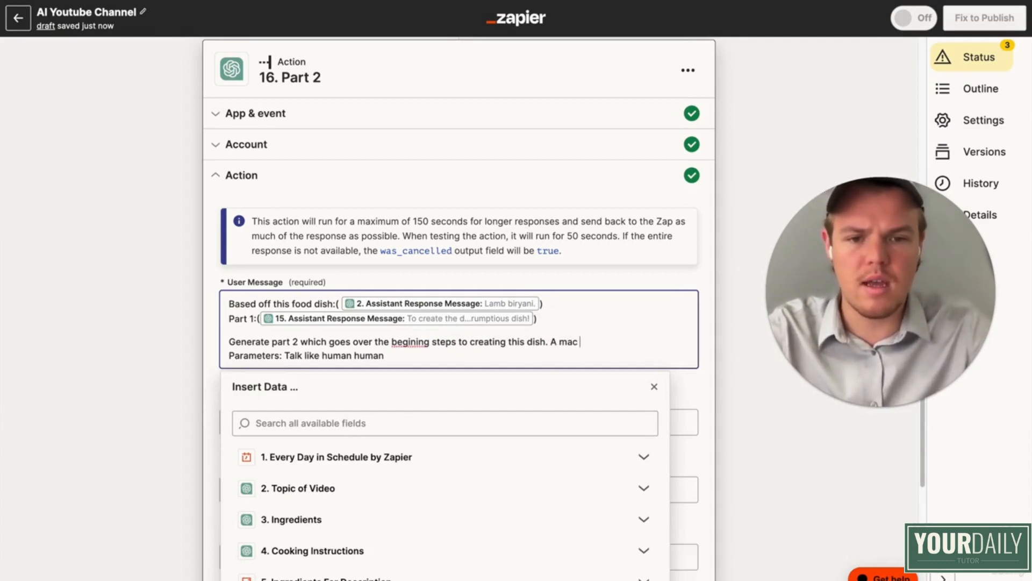
pyautogui.press('BackSpace')
pyautogui.write('x of 3 sen')
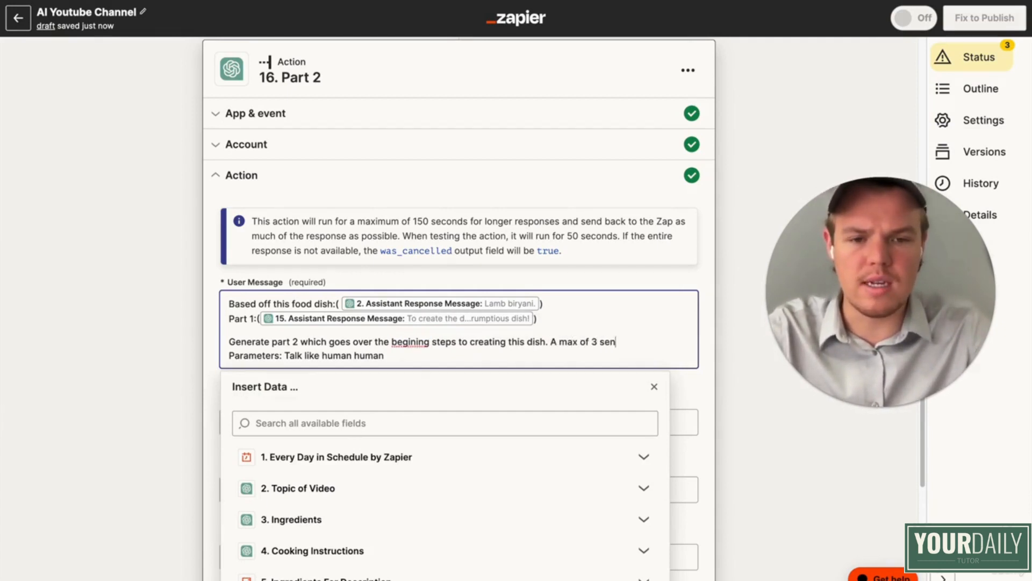
pyautogui.write('tences.')
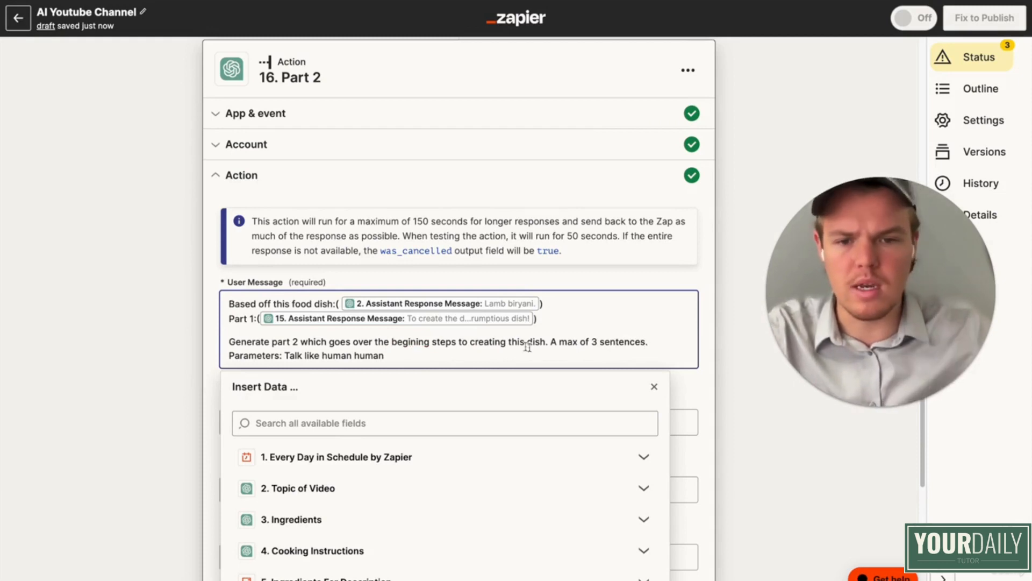
# - Correct the misspelled "begining" to "beginning" in the part 2 instruction
pyautogui.click(613, 306)
pyautogui.rightClick(395, 342)
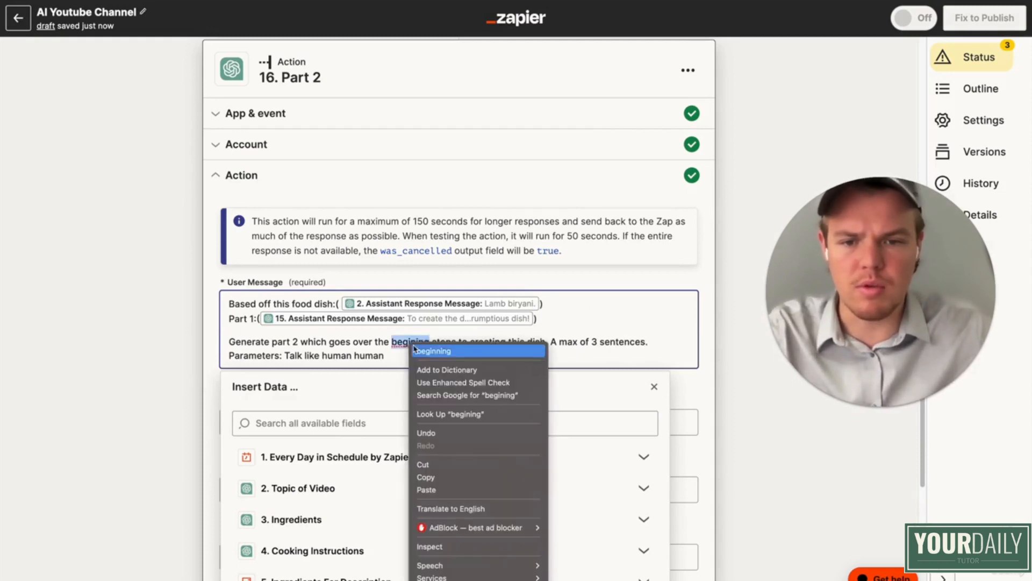
pyautogui.click(425, 350)
pyautogui.click(189, 348)
# - Set the Part 2 step's model to gpt-4, test the action and review ChatGPT's response
pyautogui.scroll(-5, 306, 329)
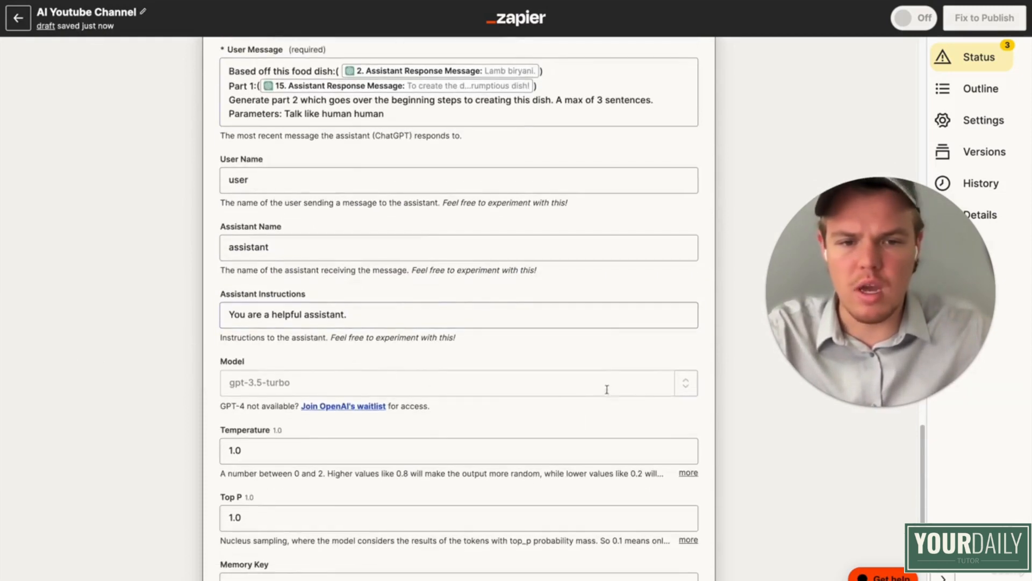
pyautogui.click(686, 382)
pyautogui.scroll(-3, 323, 408)
pyautogui.click(246, 419)
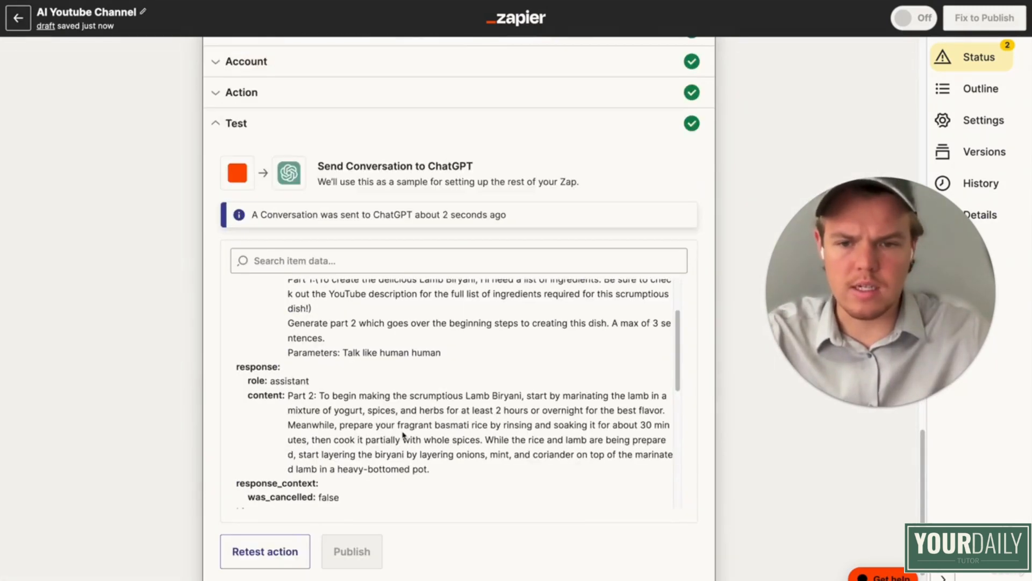
pyautogui.scroll(-1, 404, 436)
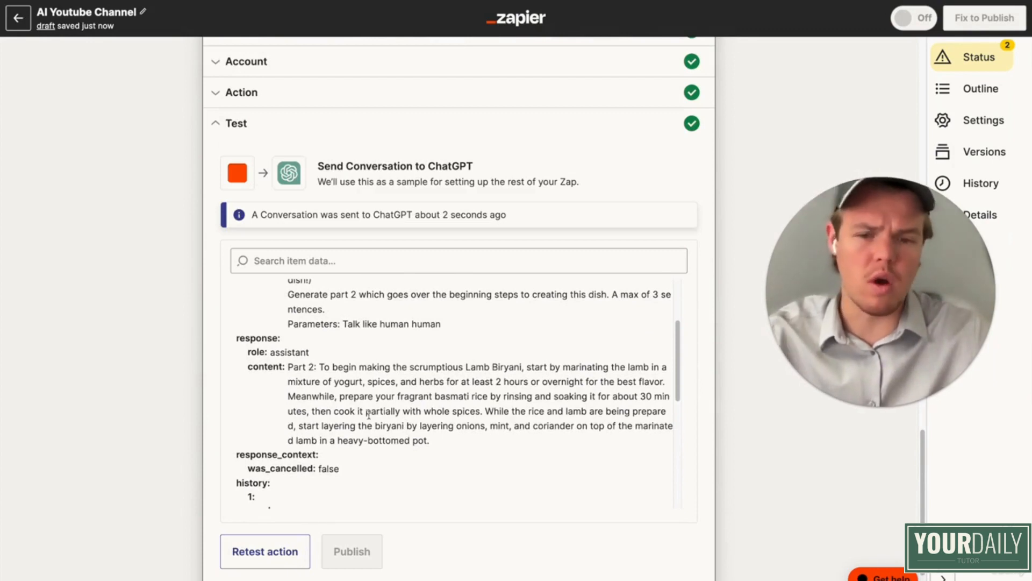
pyautogui.scroll(-2, 368, 414)
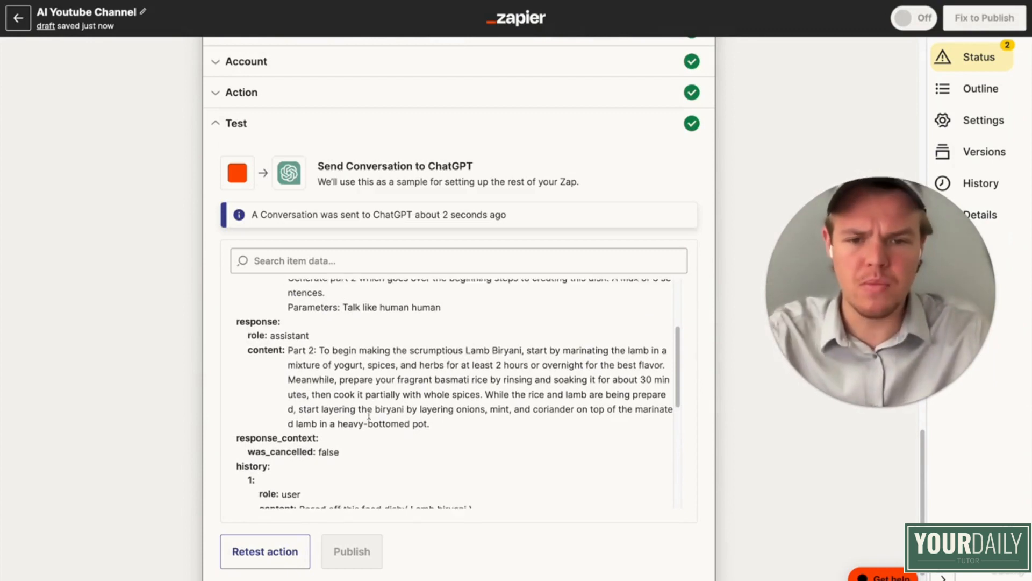
# - Append "Dont mention the part." to the part 2 instruction in the Part 2 step's user message
pyautogui.scroll(10, 369, 415)
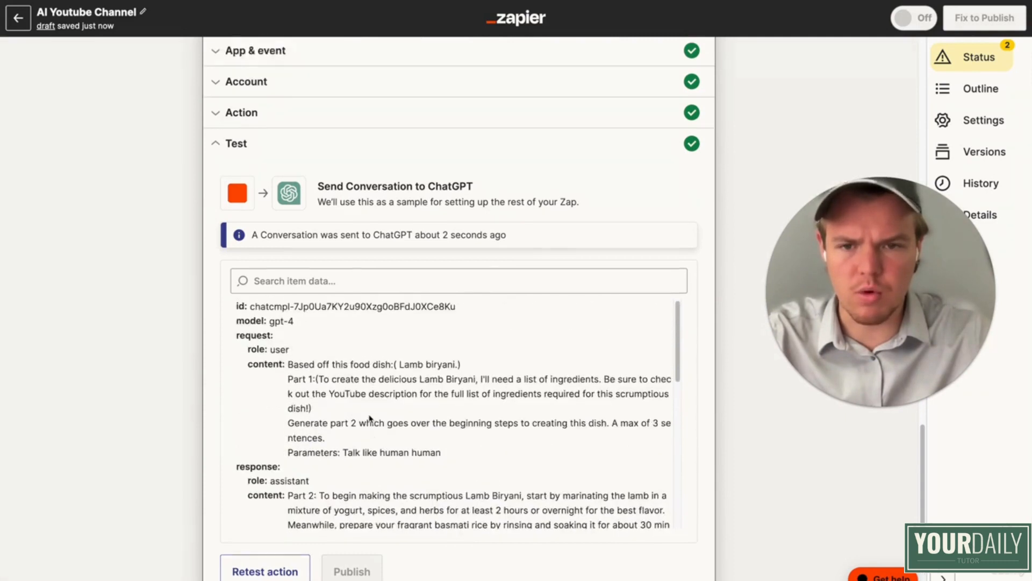
pyautogui.click(339, 306)
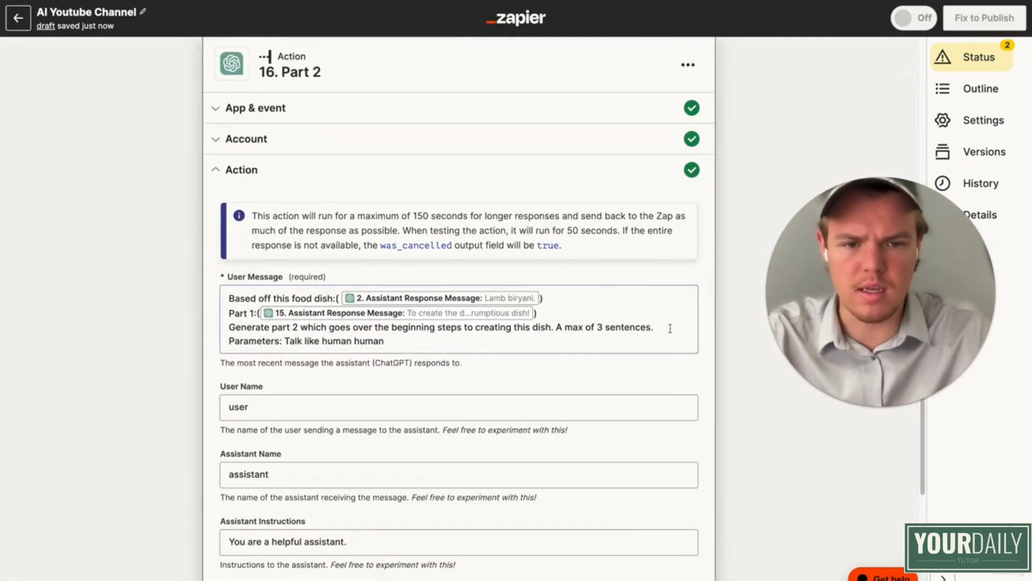
pyautogui.click(655, 328)
pyautogui.write('Dont ment')
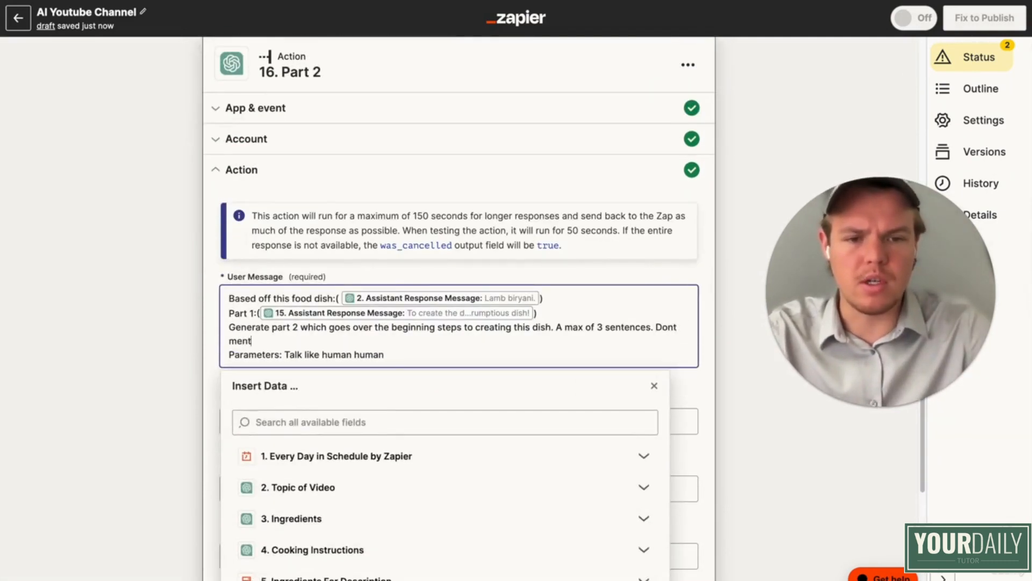
pyautogui.write('ion the part.')
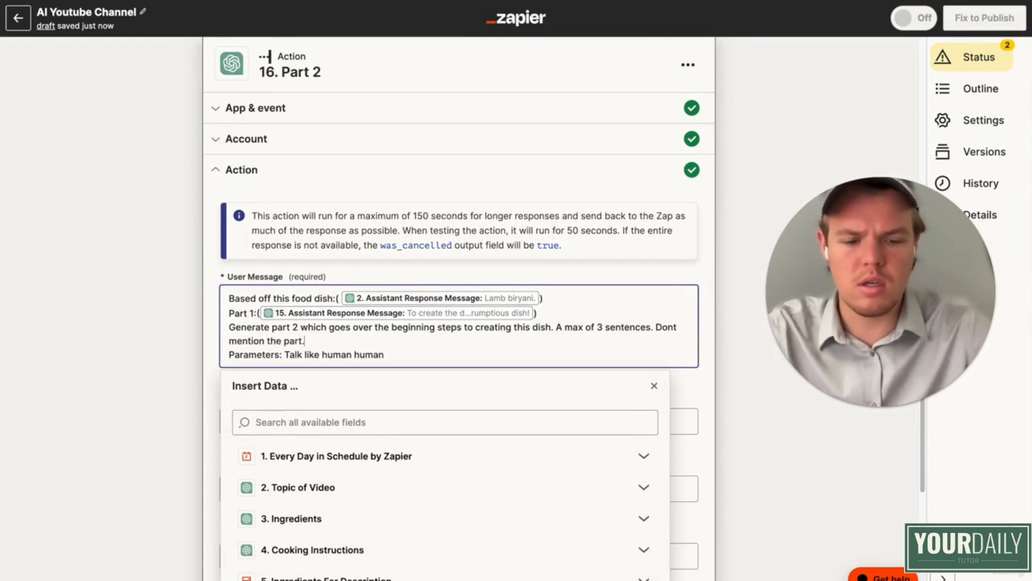
# - Set the Part 2 step's Memory Key to part2food1, retest the action and review the response
pyautogui.scroll(-7, 141, 342)
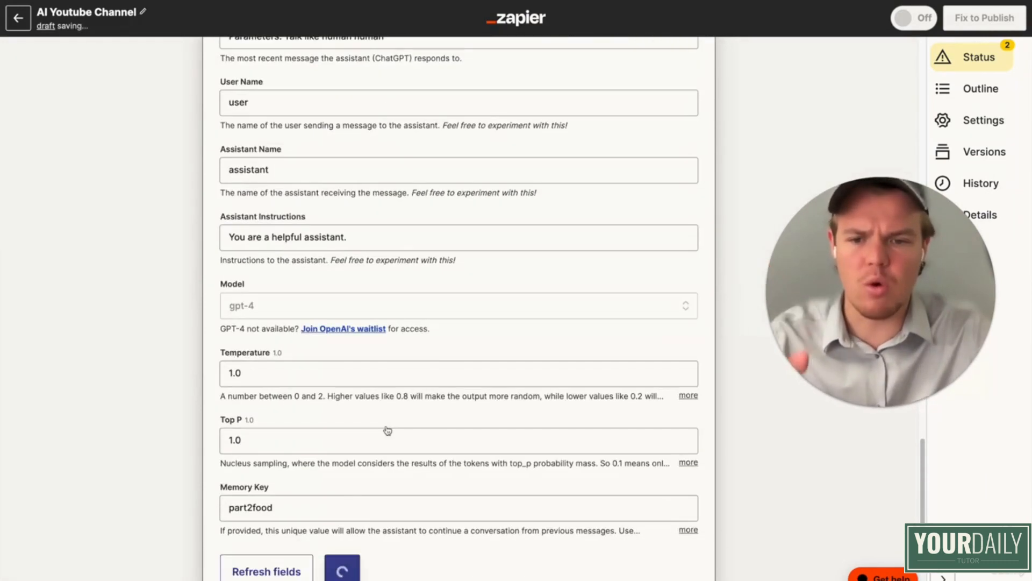
pyautogui.click(340, 497)
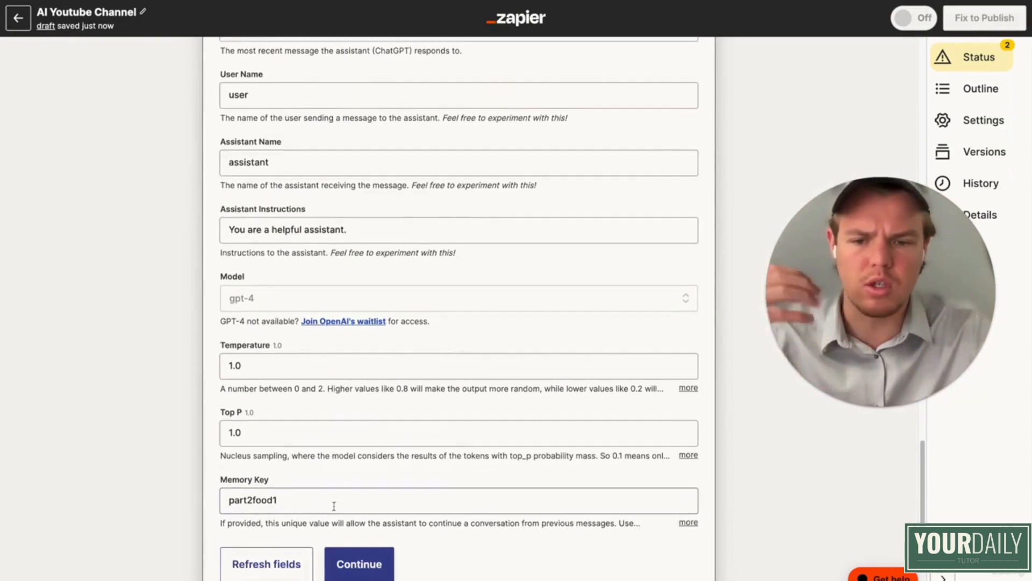
pyautogui.scroll(-3, 344, 484)
pyautogui.click(357, 475)
pyautogui.click(274, 464)
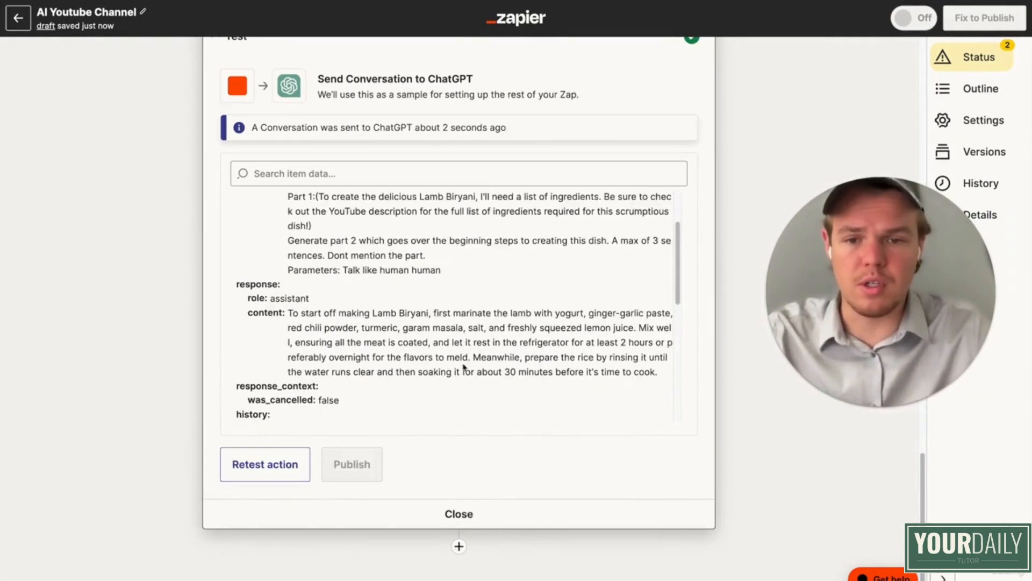
pyautogui.scroll(-1, 488, 351)
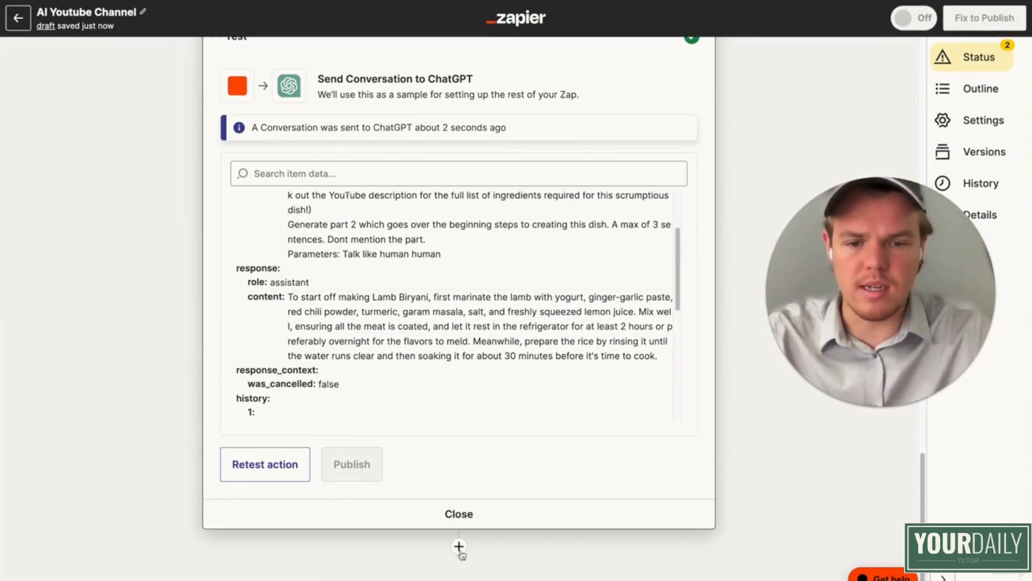
# - Duplicate the Part 2 step and rename the copy "Part 3"
pyautogui.scroll(5, 588, 248)
pyautogui.scroll(4, 750, 137)
pyautogui.scroll(1, 723, 145)
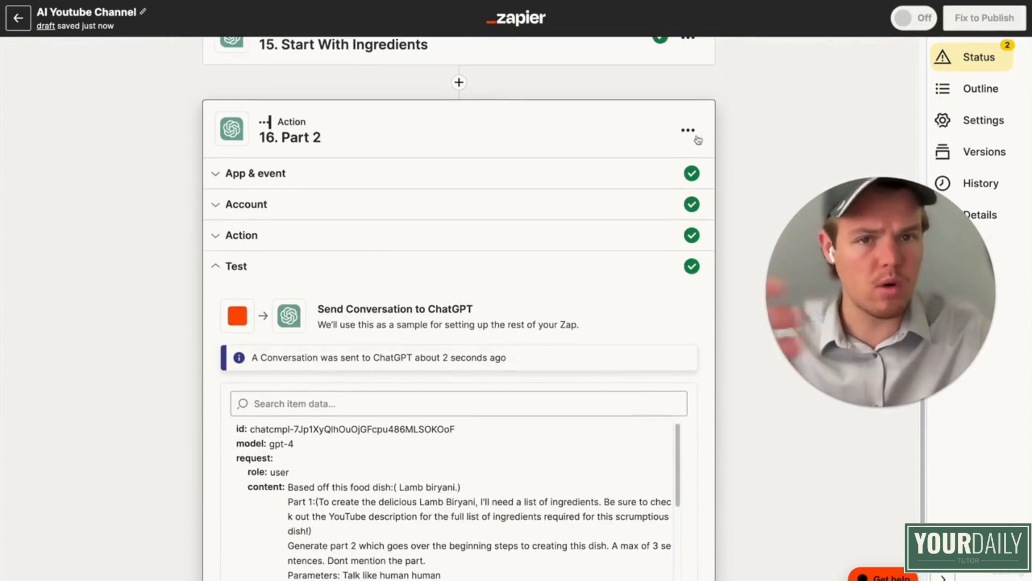
pyautogui.click(688, 129)
pyautogui.click(672, 188)
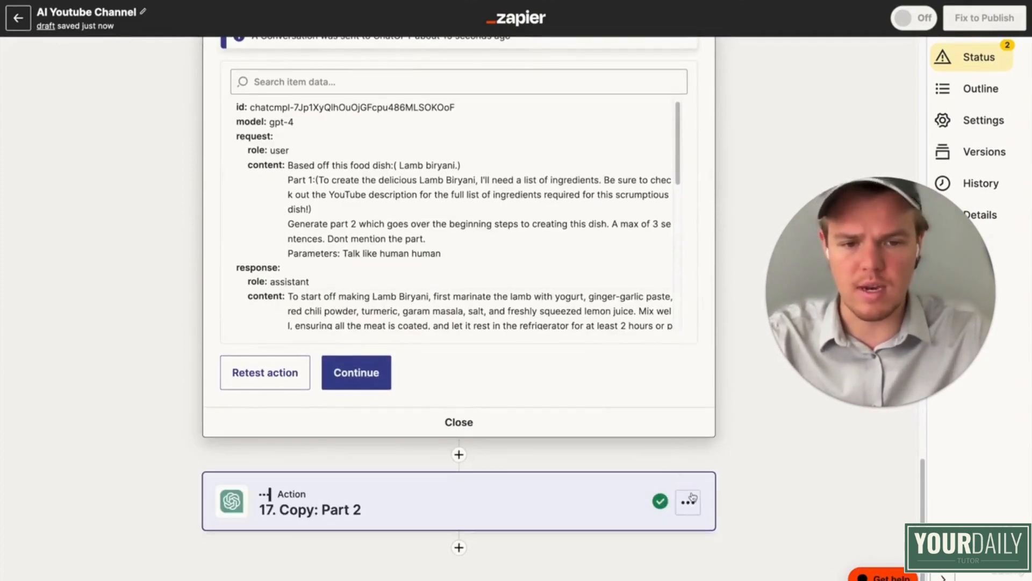
pyautogui.click(689, 502)
pyautogui.click(664, 321)
pyautogui.write('Part 3')
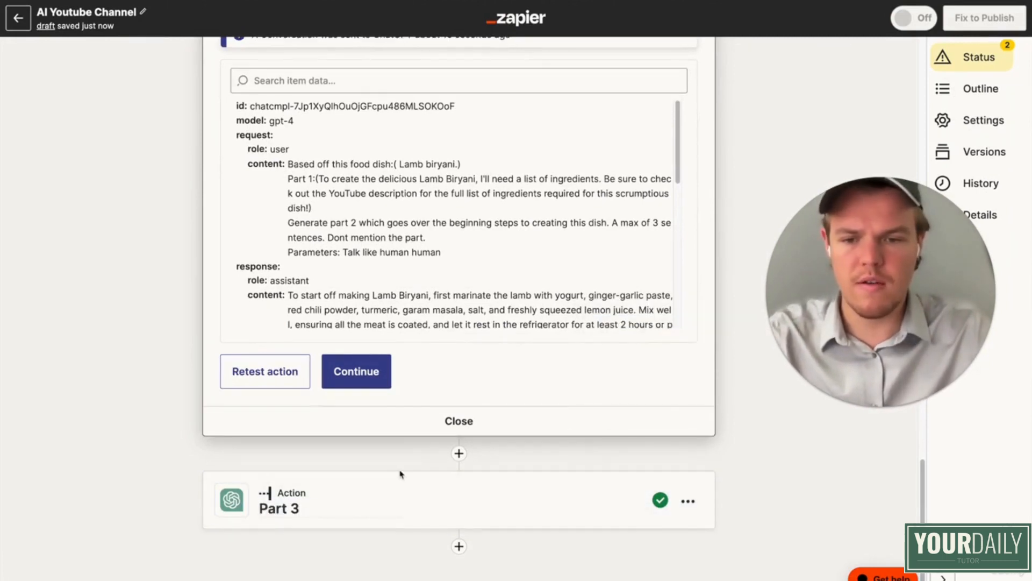
# - In the Part 3 step's user message, add a "Part 2:" line with the Part 2 step's Assistant Response Message in parentheses
pyautogui.click(401, 498)
pyautogui.click(400, 386)
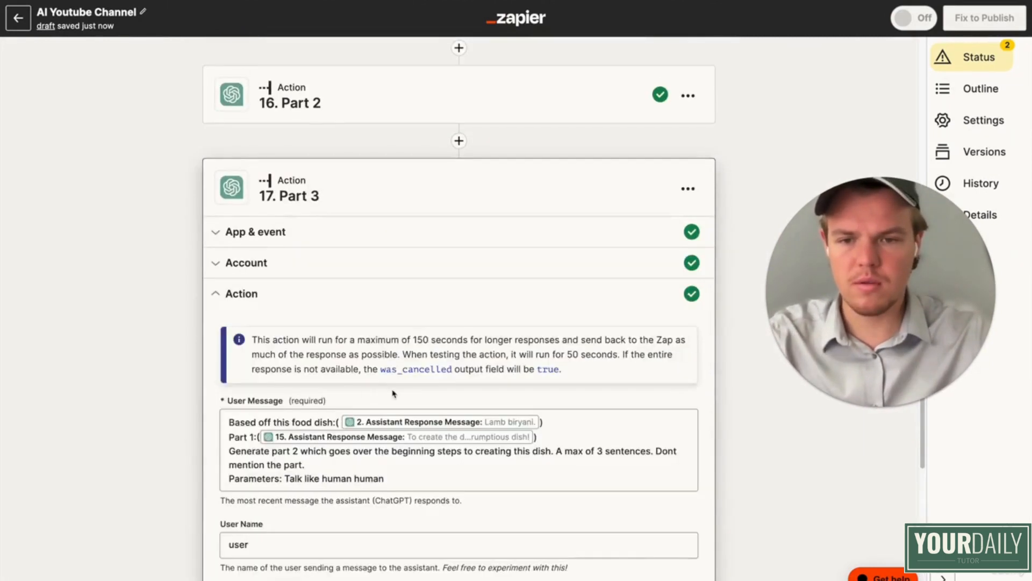
pyautogui.click(556, 267)
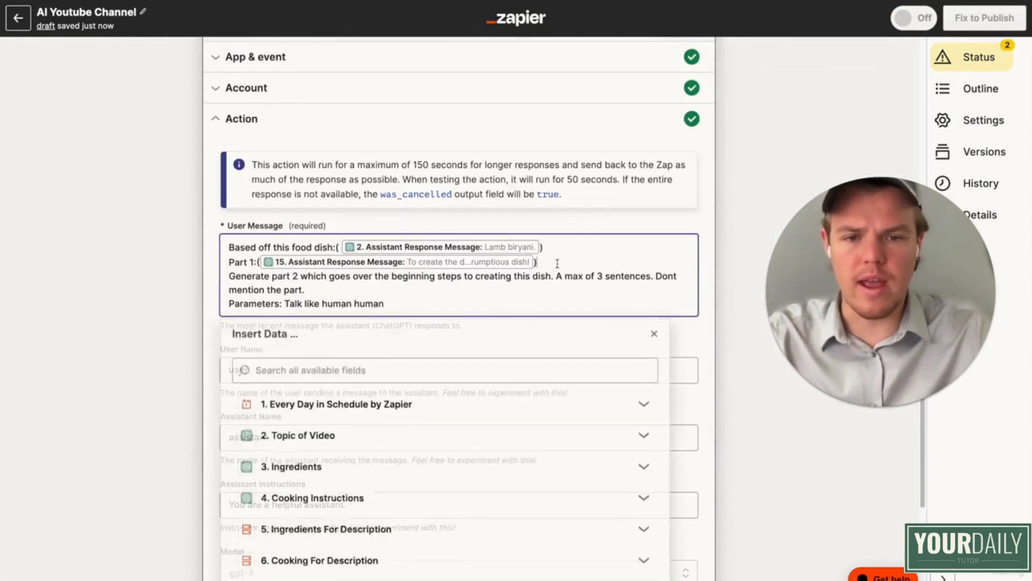
pyautogui.press('Return')
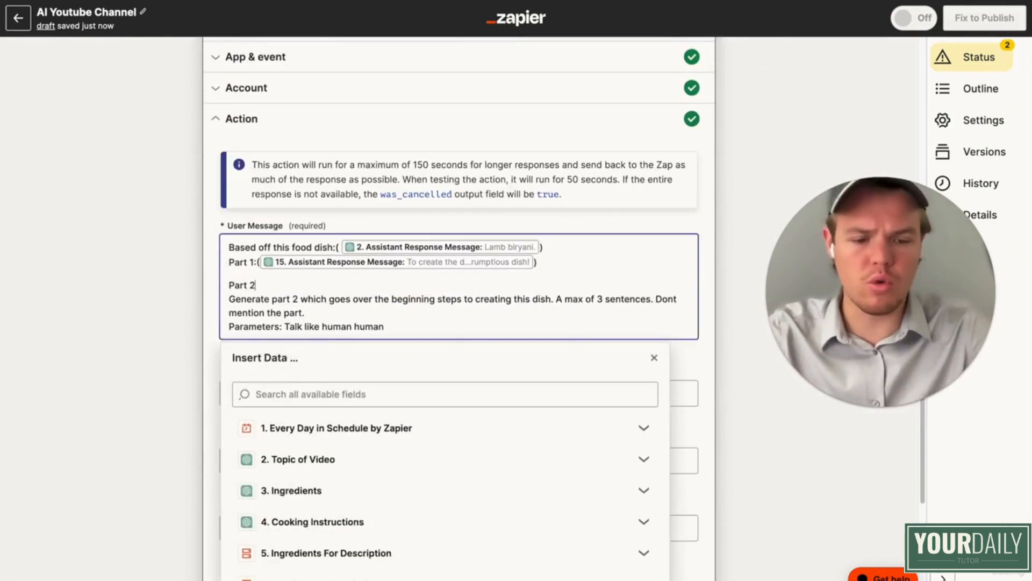
pyautogui.scroll(-7, 606, 413)
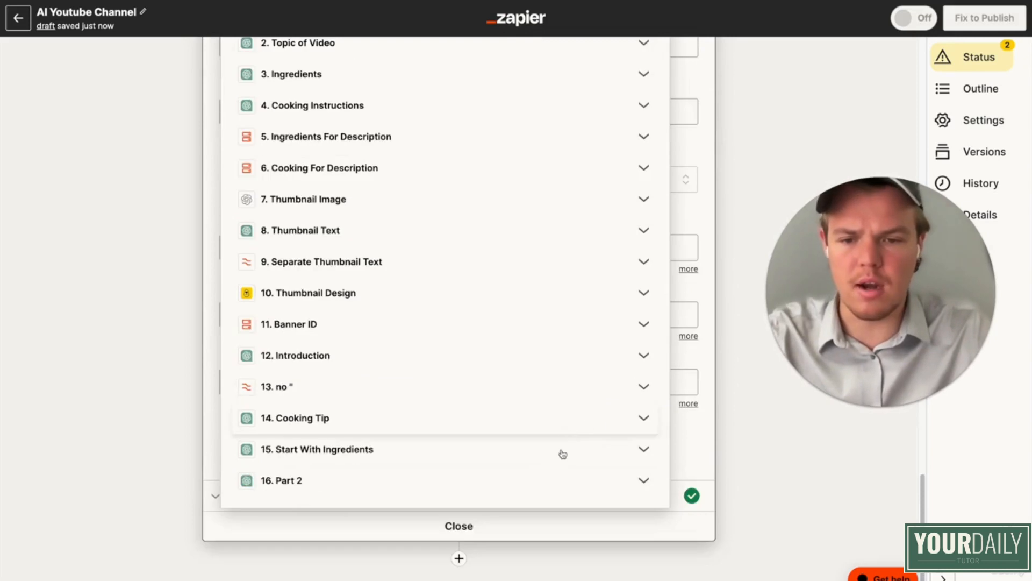
pyautogui.click(537, 482)
pyautogui.scroll(-2, 533, 492)
pyautogui.scroll(-3, 526, 495)
pyautogui.click(507, 532)
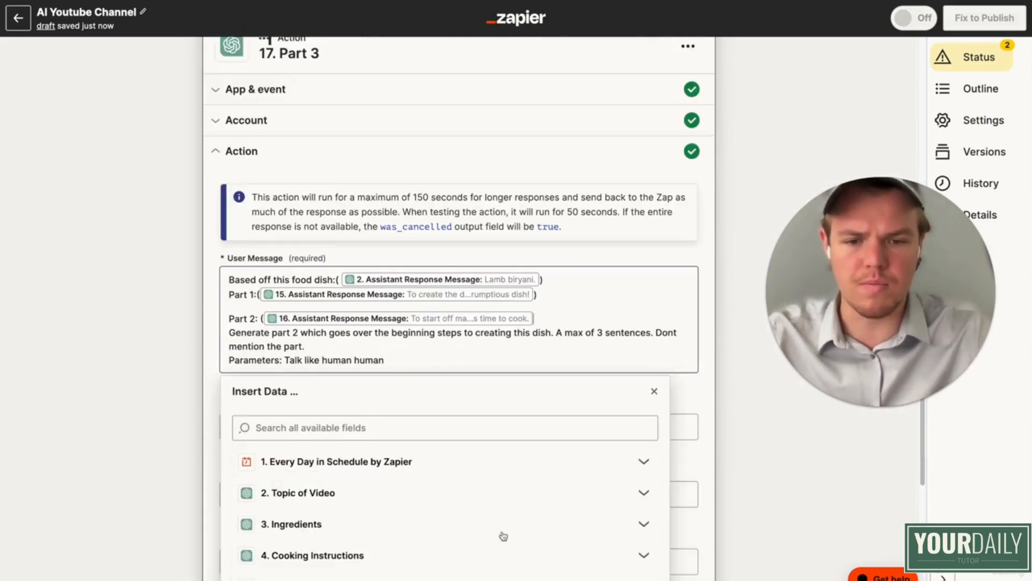
pyautogui.click(144, 274)
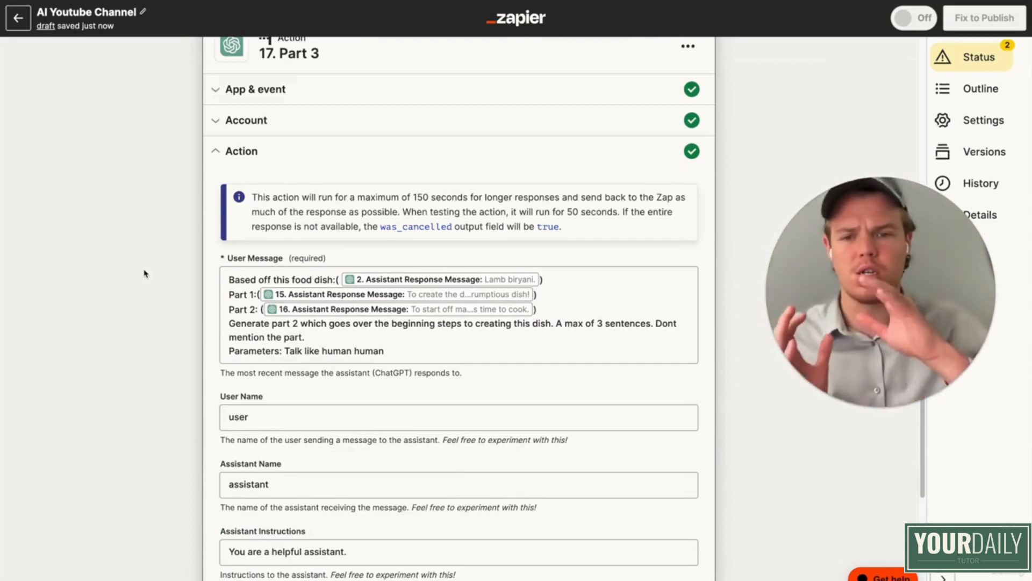
# - Change the instruction to "Generate part 3 which goes over the final steps to creating this dish."
pyautogui.click(305, 321)
pyautogui.press('BackSpace')
pyautogui.write('3')
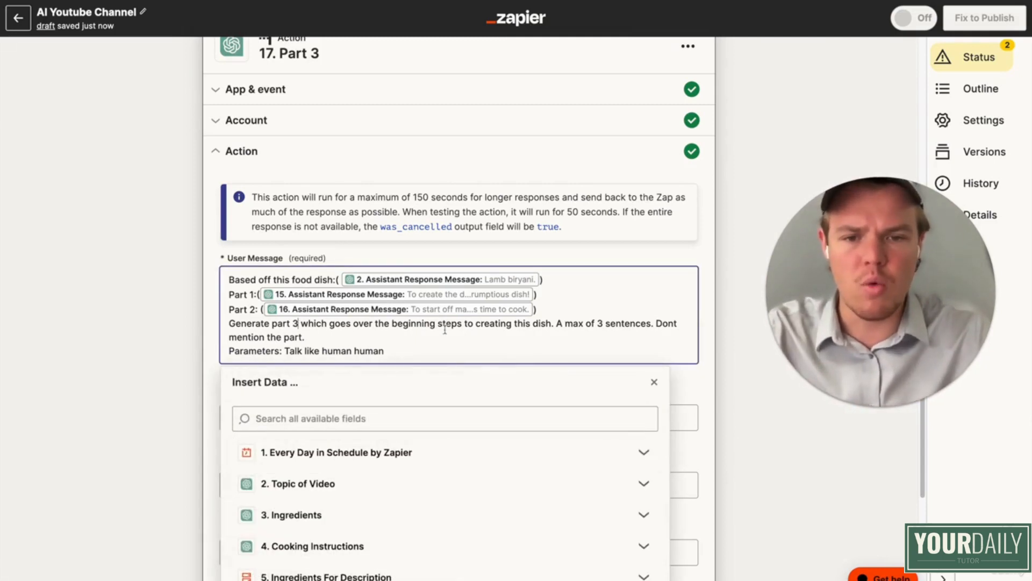
pyautogui.click(391, 323)
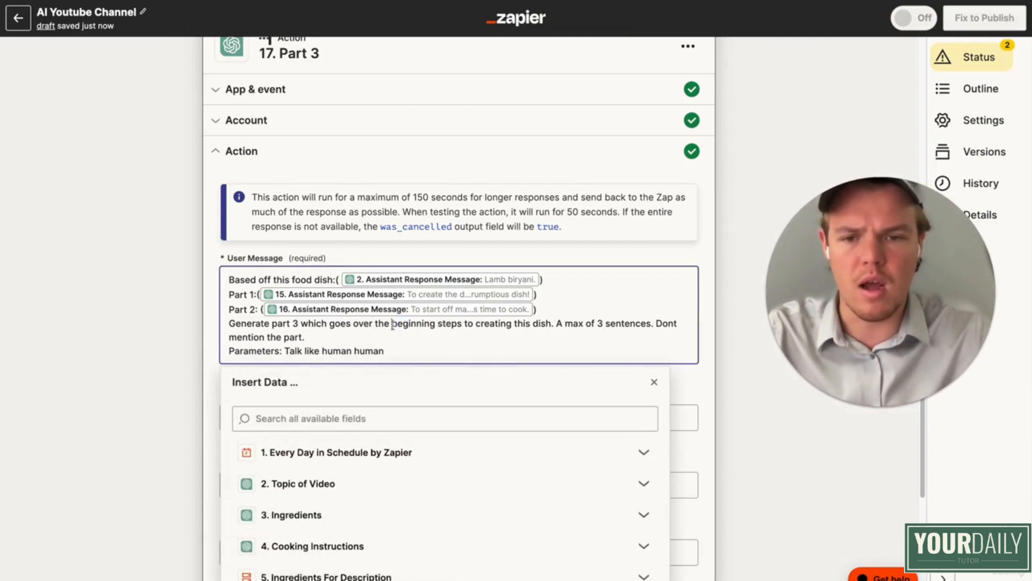
pyautogui.moveTo(392, 325); pyautogui.dragTo(433, 324)
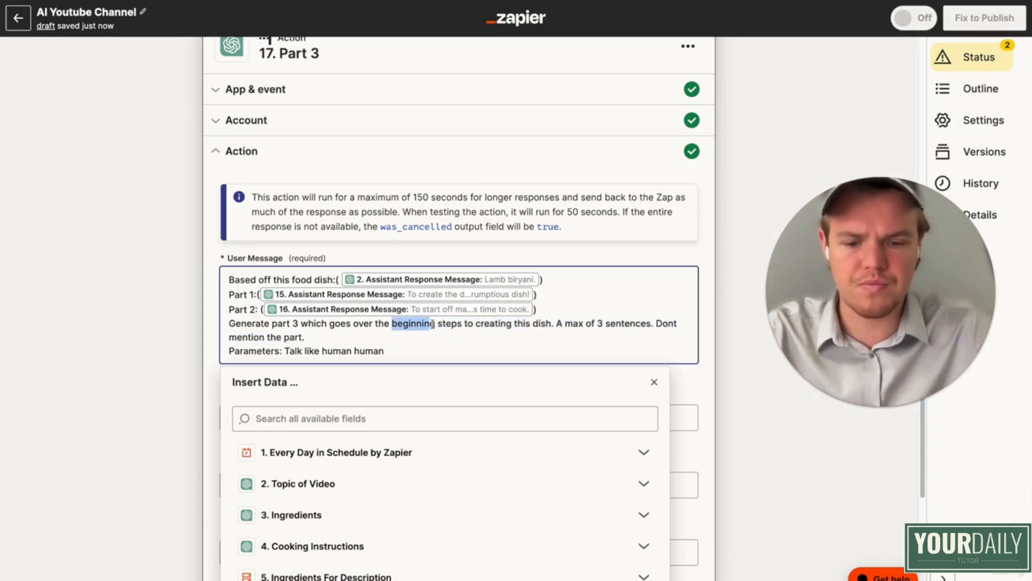
pyautogui.click(431, 325)
pyautogui.press('BackSpace')
pyautogui.doubleClick(424, 324)
pyautogui.press('BackSpace')
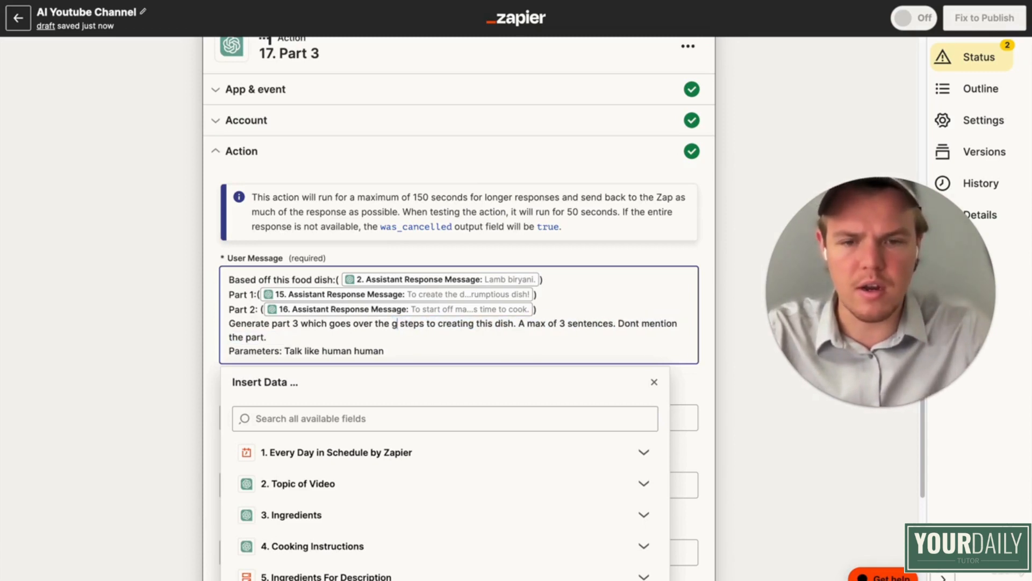
pyautogui.write('final')
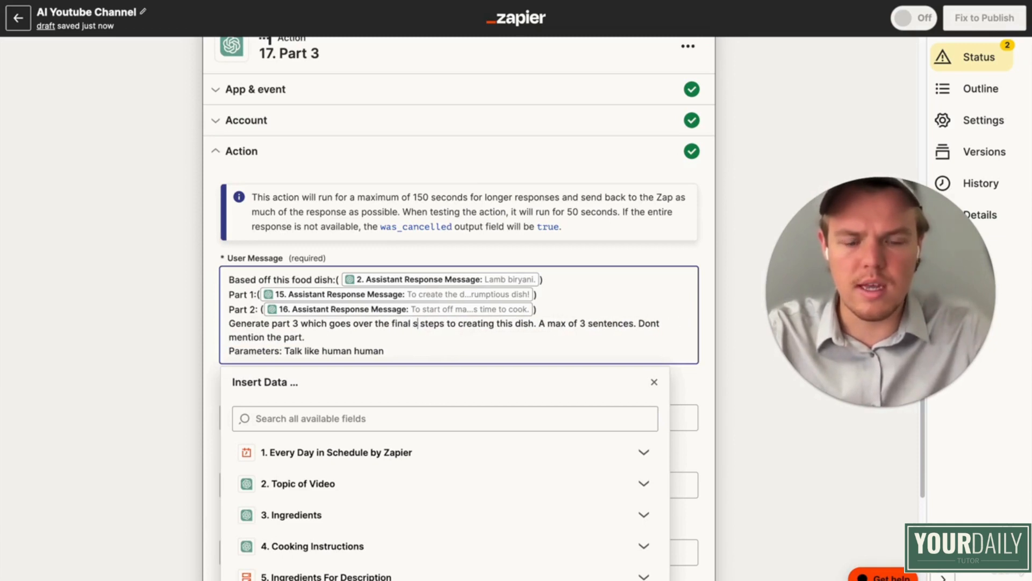
pyautogui.click(487, 339)
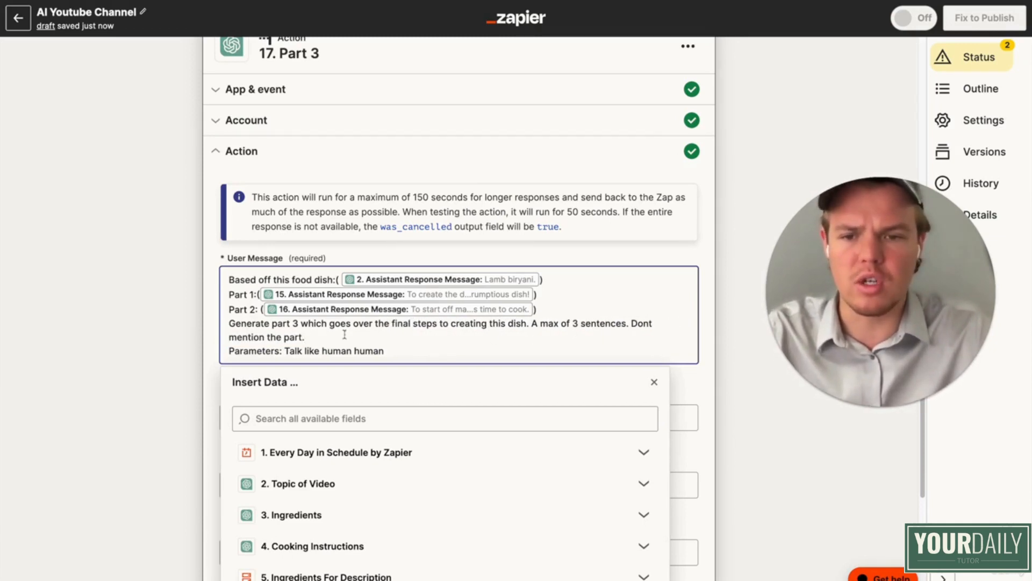
# - Change the closing instruction sentence to "Dont mention the parts."
pyautogui.click(299, 337)
pyautogui.press('BackSpace')
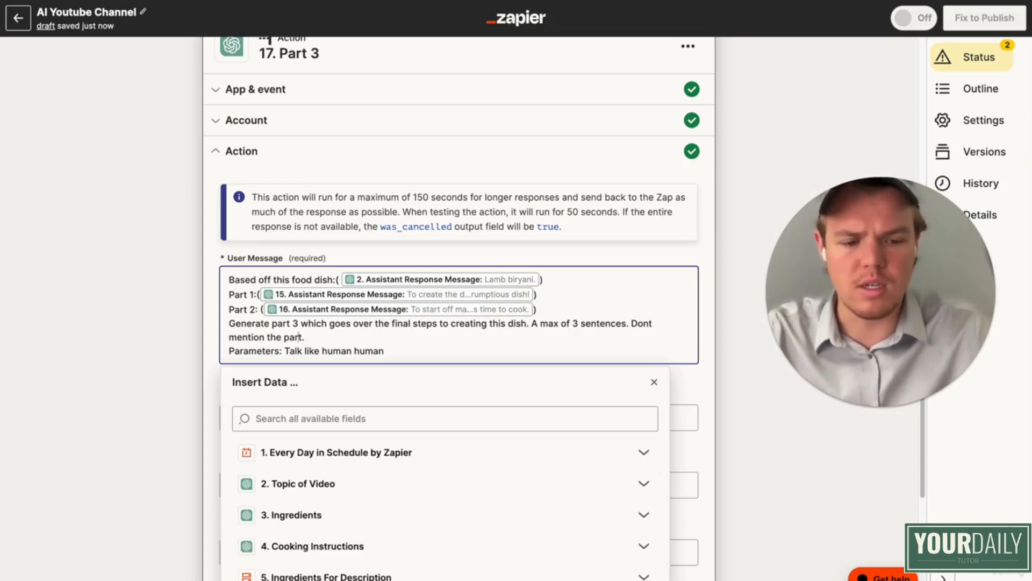
pyautogui.click(89, 366)
# - Set the Part 3 step's Memory Key to part3food
pyautogui.scroll(-5, 145, 392)
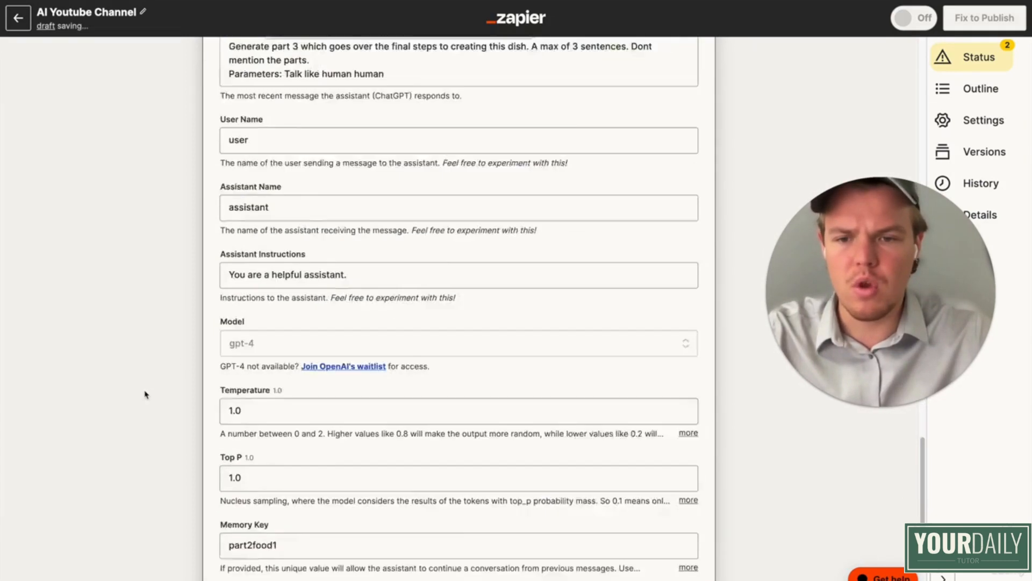
pyautogui.click(259, 517)
pyautogui.press('BackSpace')
pyautogui.write('3')
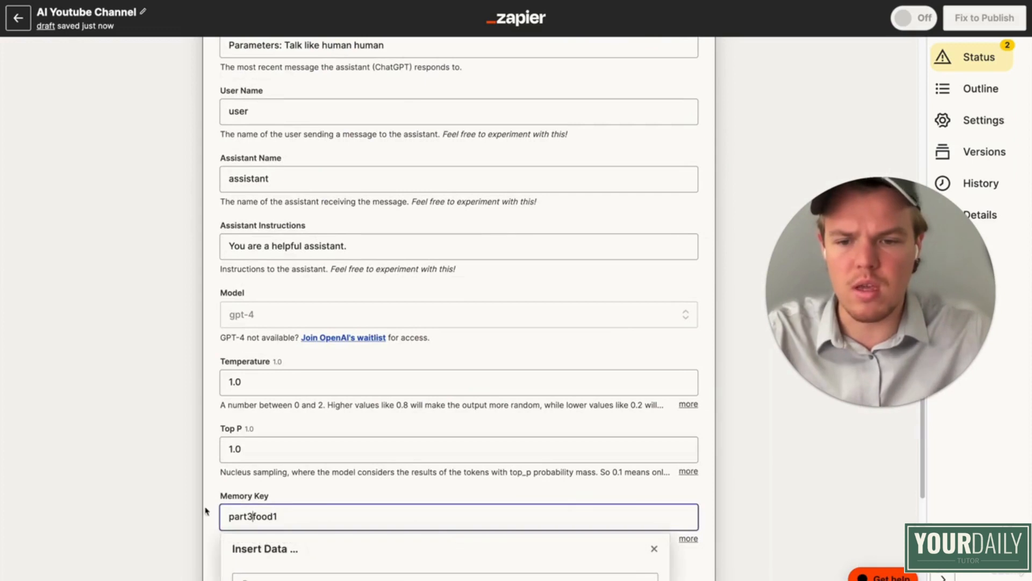
pyautogui.click(180, 492)
pyautogui.click(293, 521)
pyautogui.press('BackSpace')
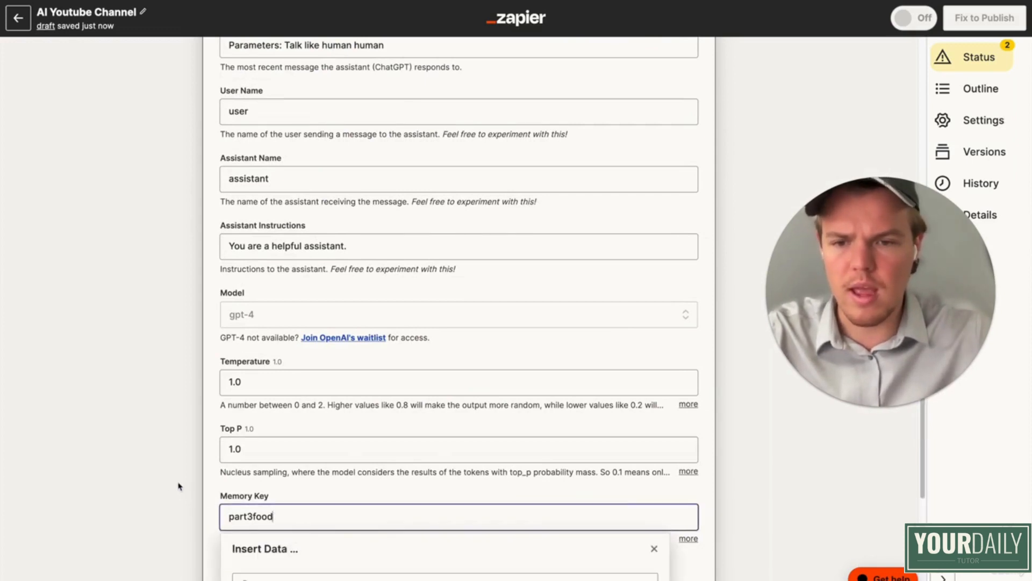
pyautogui.click(180, 486)
# - Continue to the Part 3 step's test, retest the action and review the message being sent
pyautogui.scroll(-4, 183, 489)
pyautogui.click(357, 434)
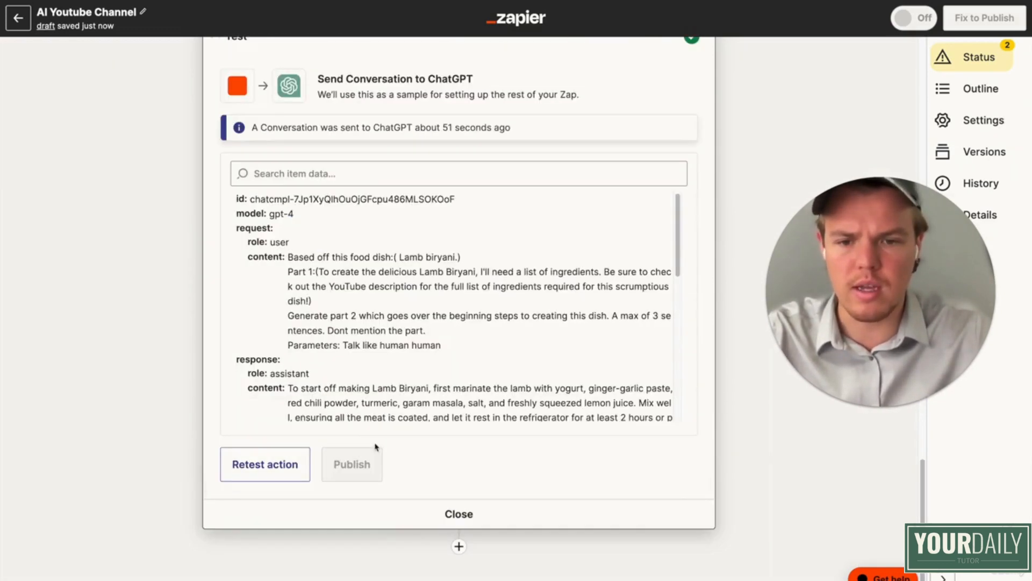
pyautogui.click(263, 463)
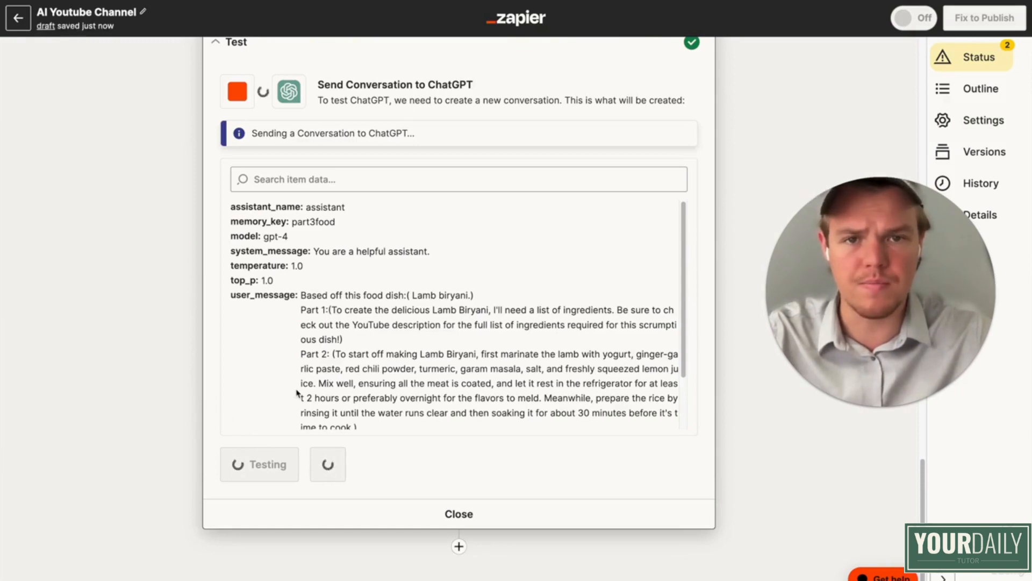
pyautogui.scroll(-1, 298, 393)
pyautogui.scroll(-1, 299, 389)
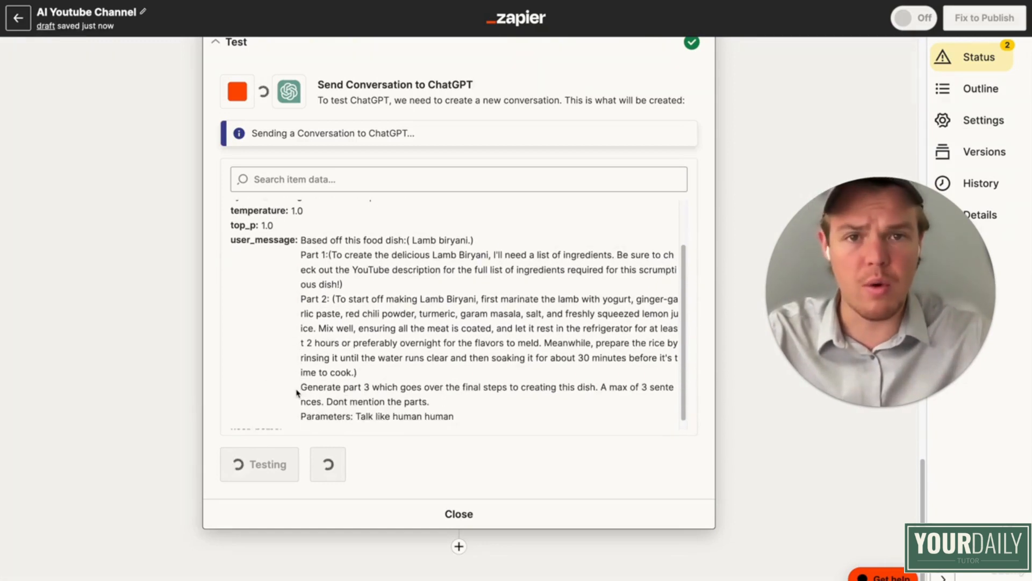
# - Check the Conclusion step's user message, continue to its test, retest the action and review the generated response
pyautogui.scroll(-1, 350, 253)
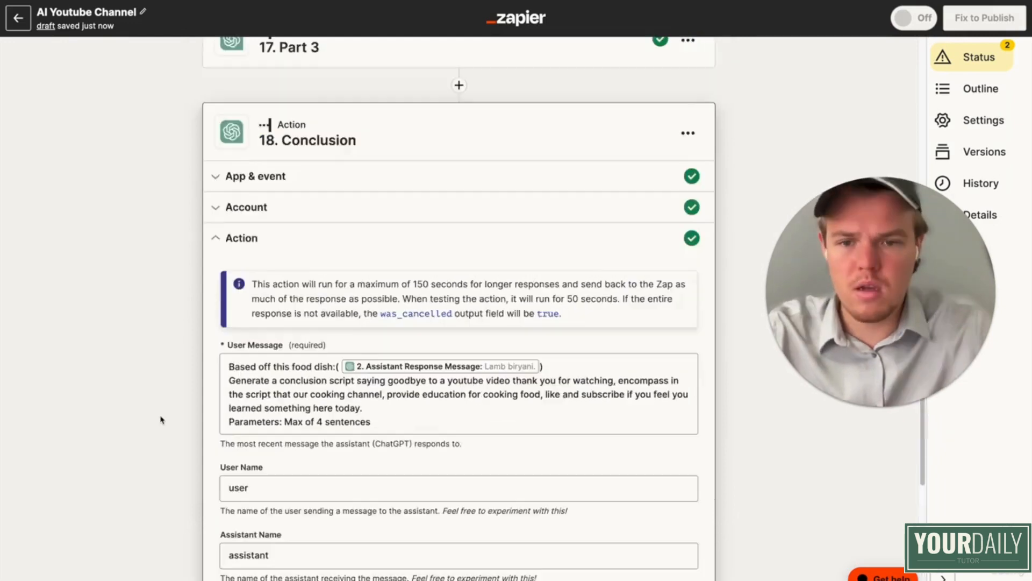
pyautogui.scroll(-2, 161, 419)
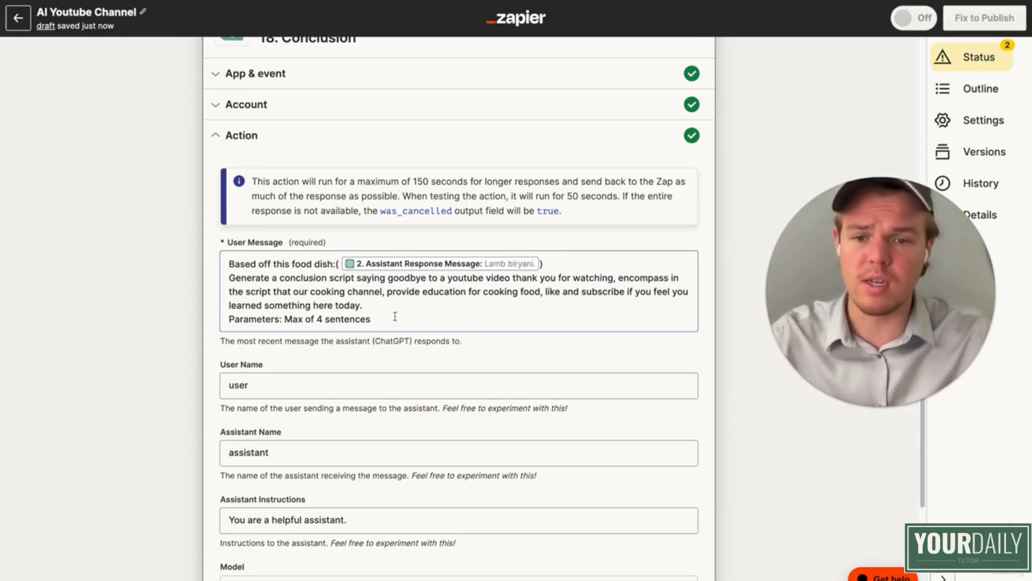
pyautogui.scroll(-1, 394, 319)
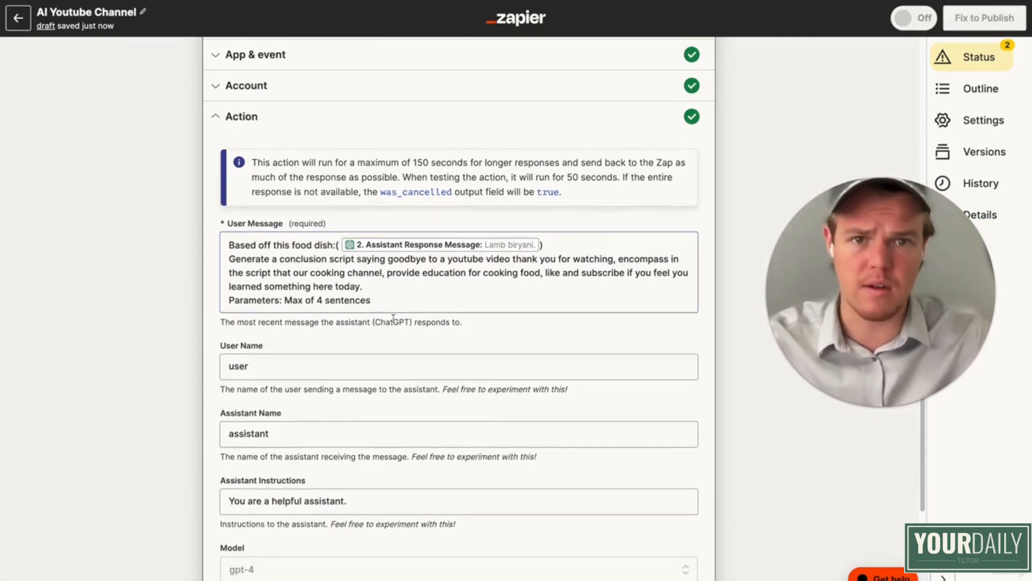
pyautogui.scroll(-1, 393, 319)
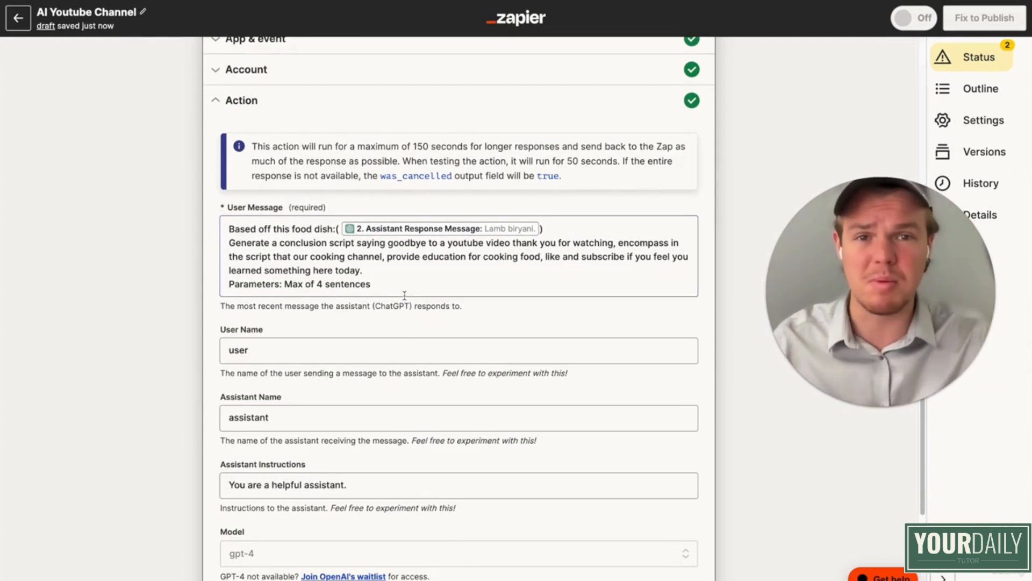
pyautogui.scroll(-5, 405, 295)
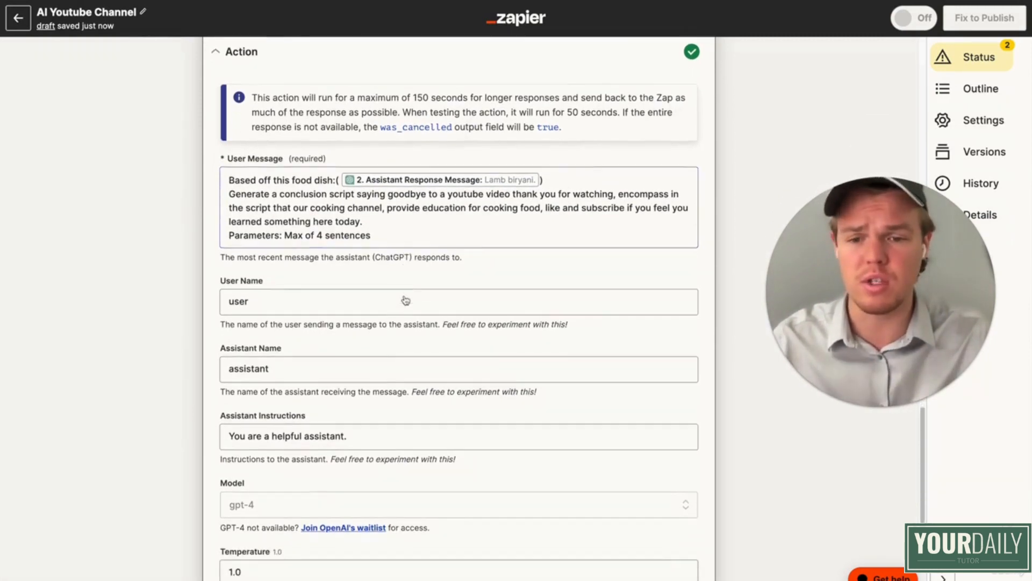
pyautogui.scroll(-5, 406, 299)
pyautogui.click(357, 431)
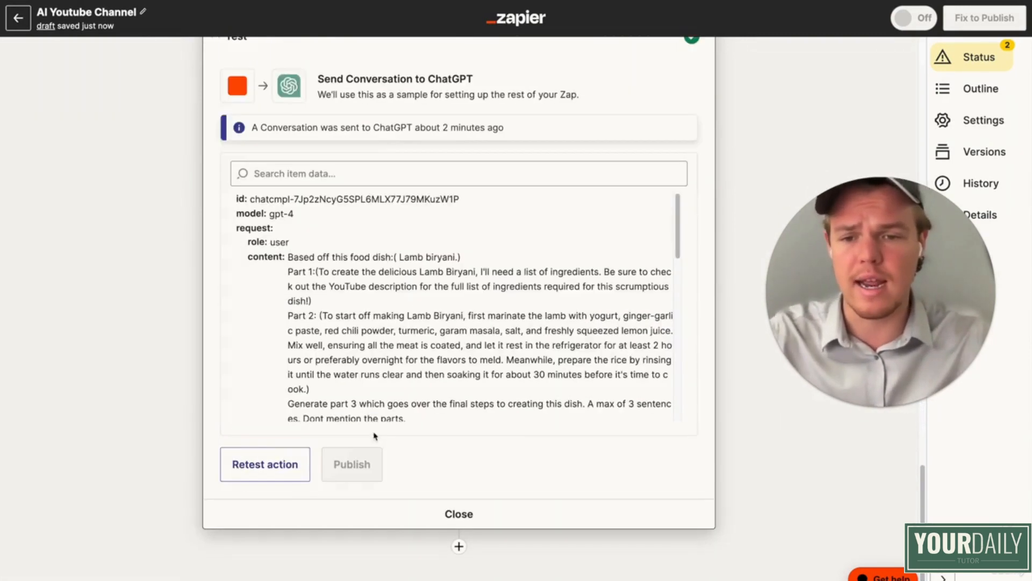
pyautogui.click(290, 463)
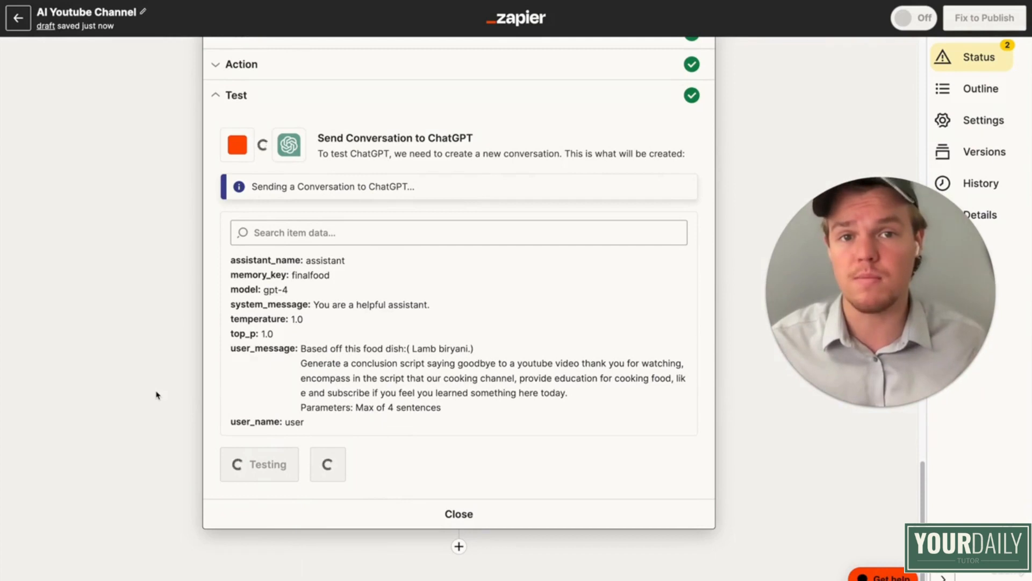
pyautogui.scroll(-2, 201, 425)
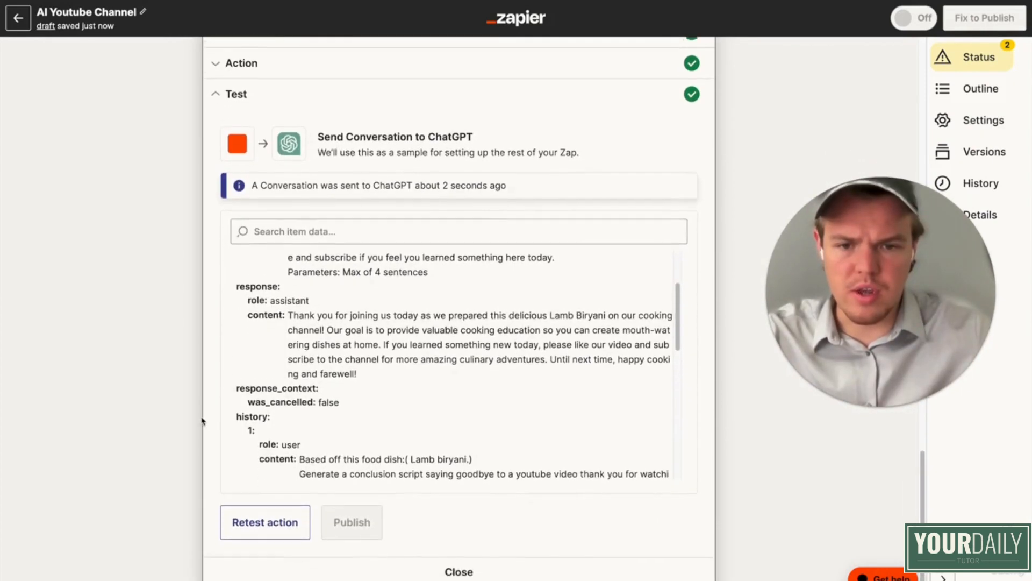
pyautogui.scroll(1, 461, 413)
pyautogui.scroll(-1, 462, 413)
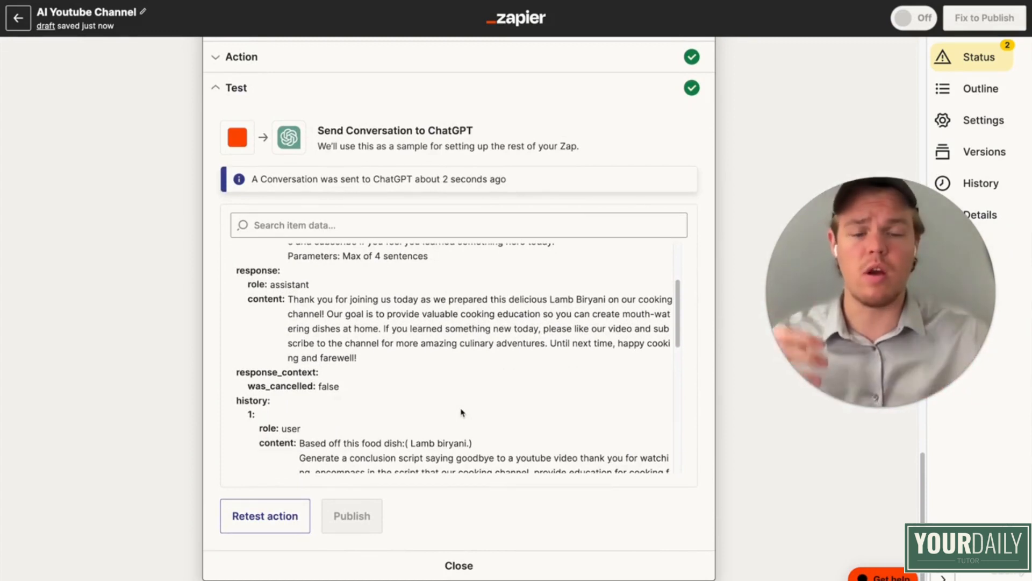
pyautogui.scroll(-1, 253, 390)
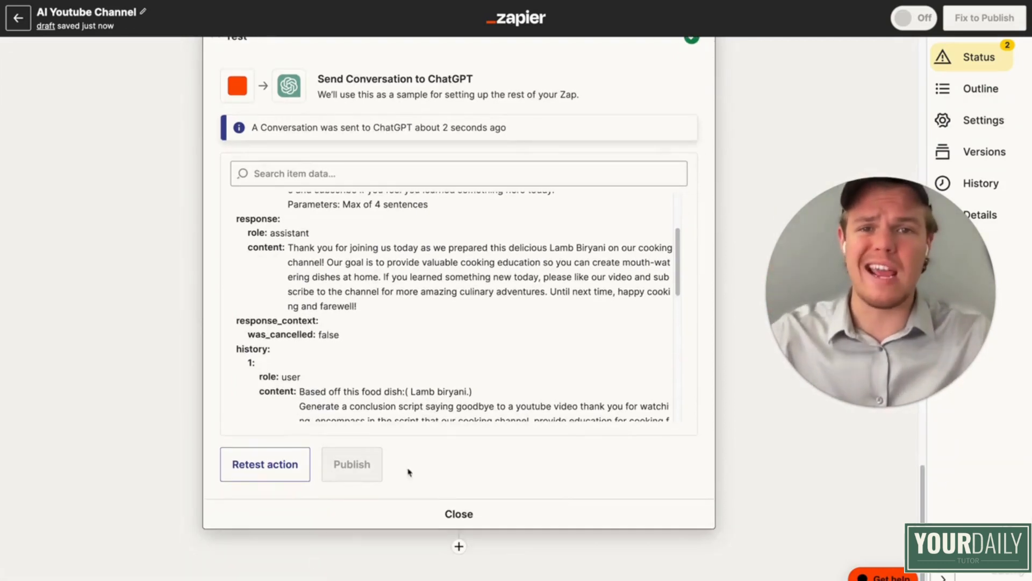
# - Duplicate the Thumbnail Image step
pyautogui.scroll(20, 631, 238)
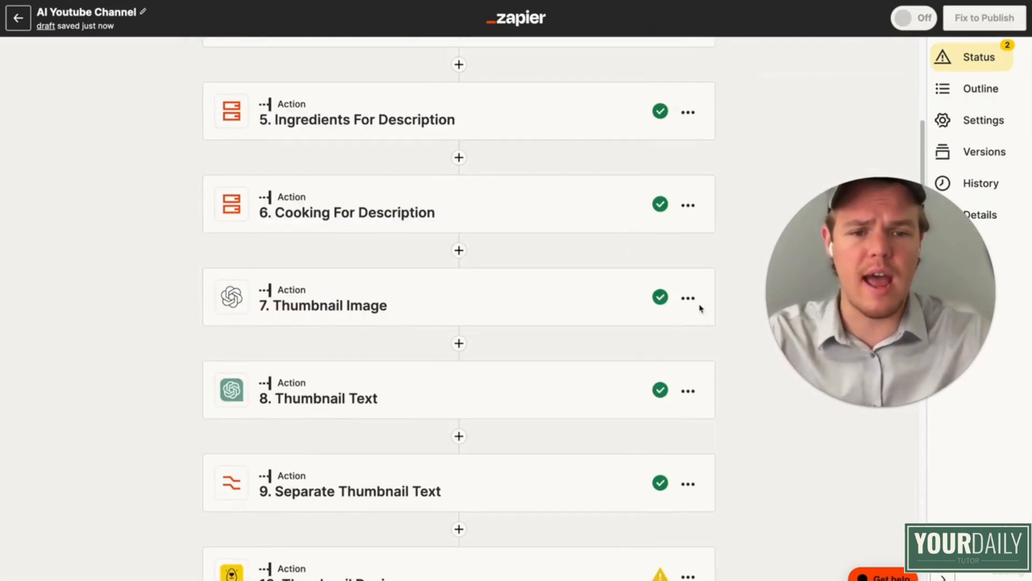
pyautogui.click(689, 299)
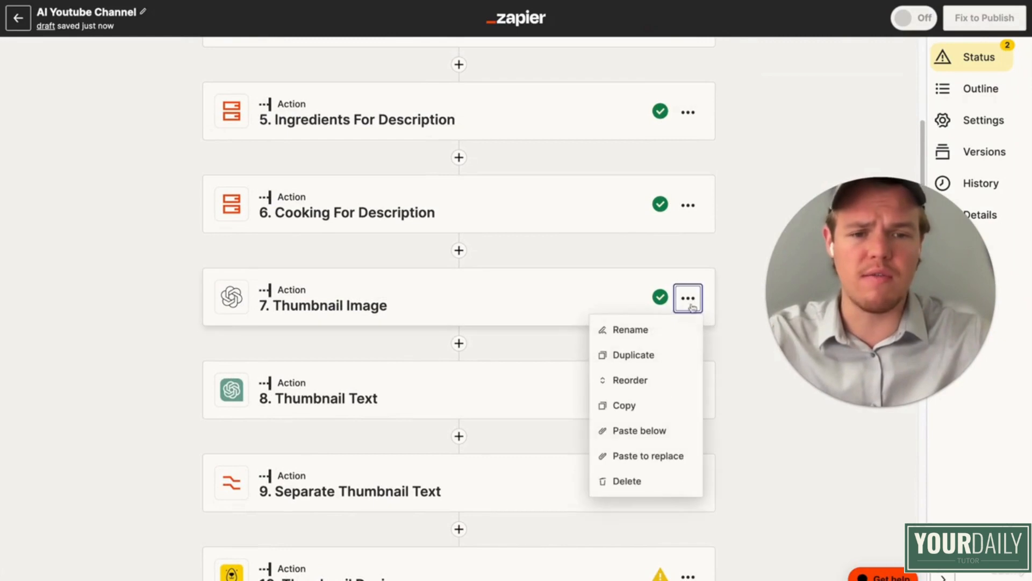
pyautogui.click(665, 353)
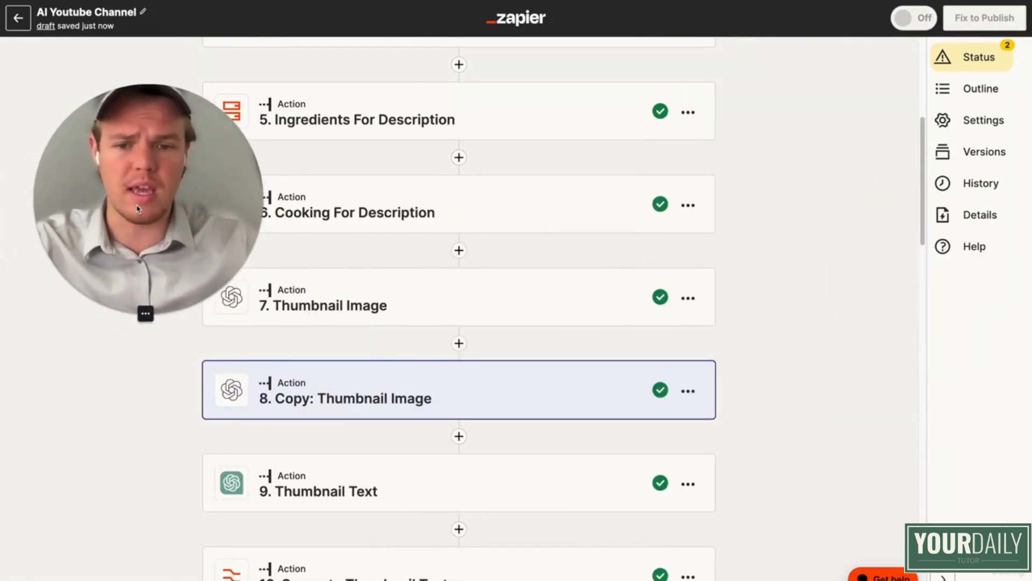
# - Reorder the outline so the copied Thumbnail Image step comes last, directly after Conclusion
pyautogui.click(979, 89)
pyautogui.scroll(-3, 844, 273)
pyautogui.moveTo(844, 289)
pyautogui.mouseDown()
pyautogui.moveTo(848, 307)
pyautogui.moveTo(836, 293)
pyautogui.mouseUp()
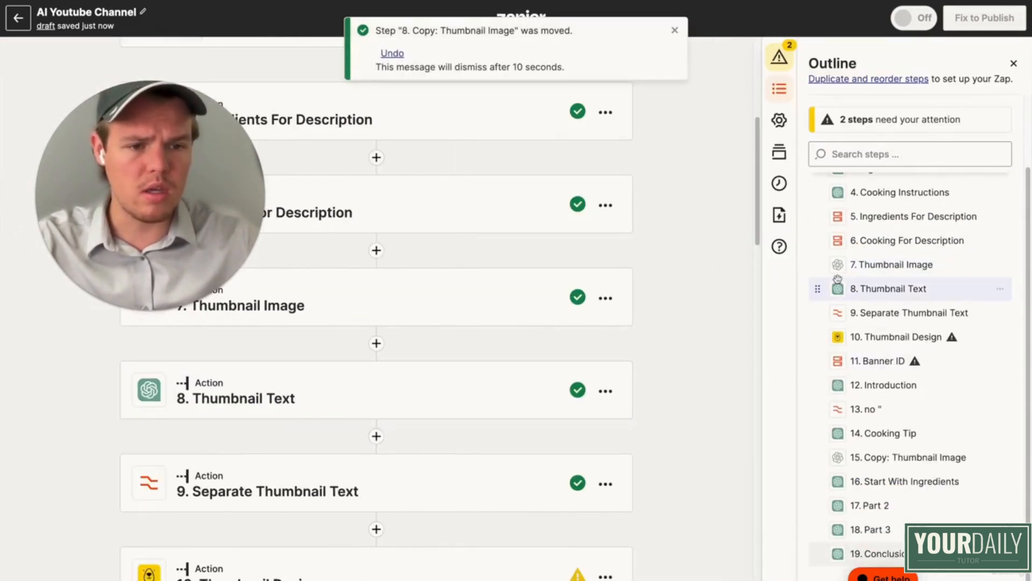
pyautogui.moveTo(820, 456); pyautogui.dragTo(823, 555)
pyautogui.moveTo(215, 207); pyautogui.dragTo(535, 217)
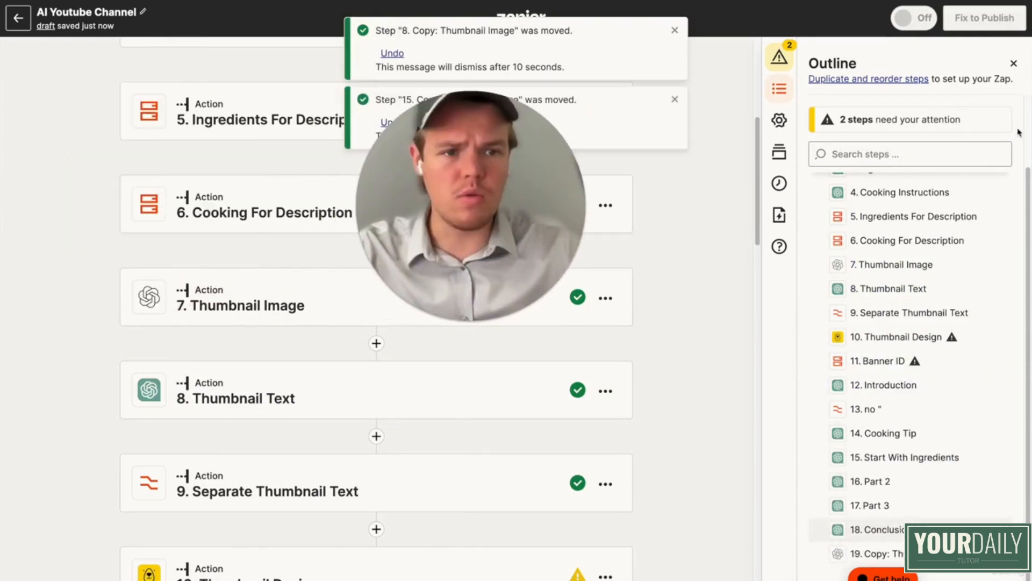
pyautogui.click(1014, 64)
# - Open the copied Thumbnail Image step after Conclusion and rename it Image In Video
pyautogui.scroll(-20, 636, 297)
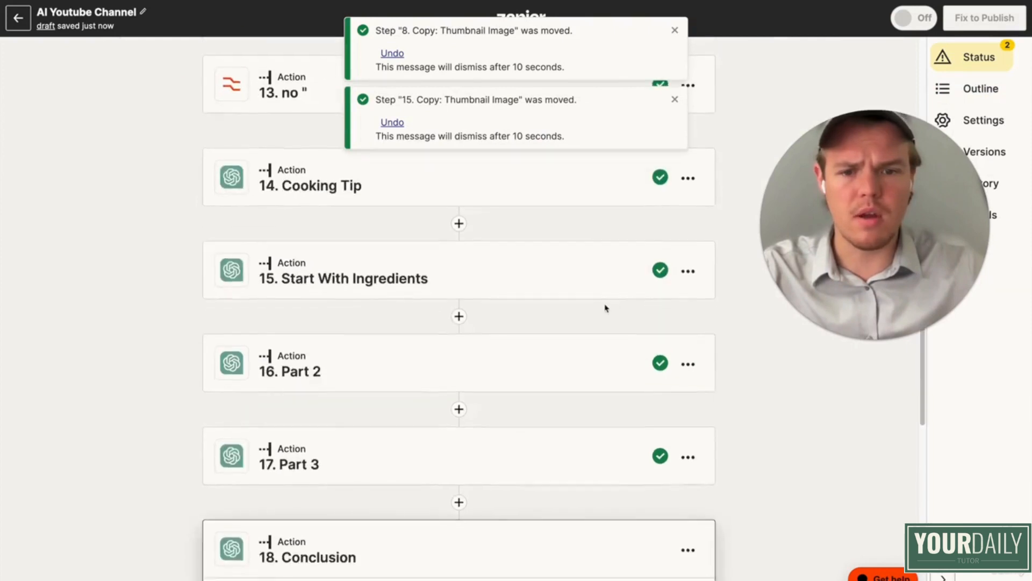
pyautogui.scroll(-3, 519, 365)
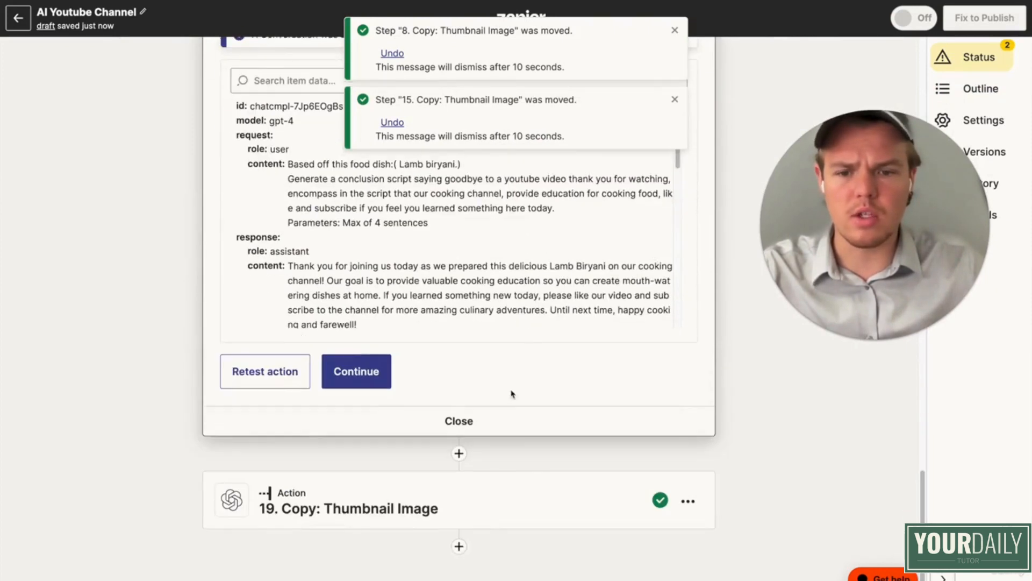
pyautogui.click(521, 481)
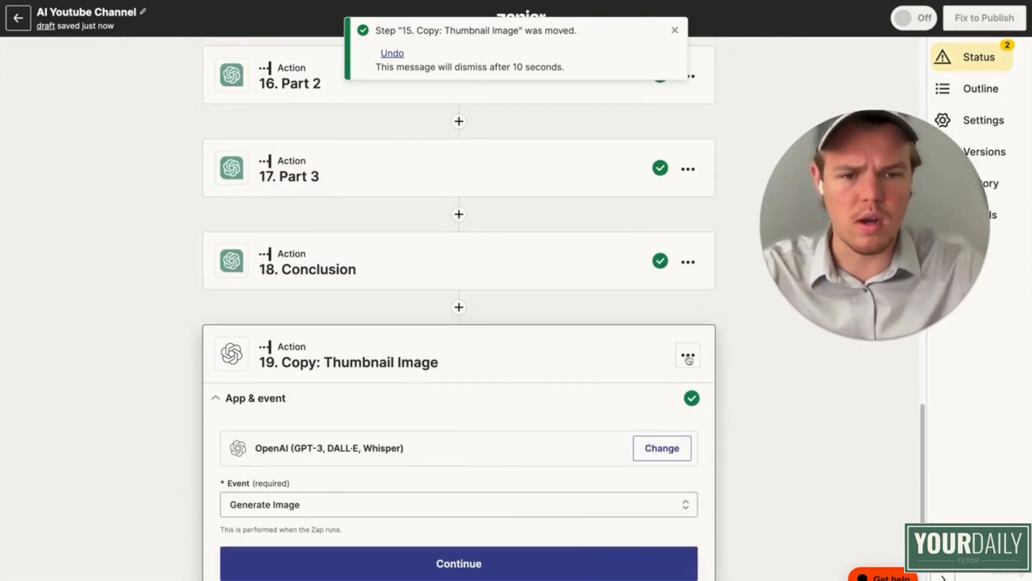
pyautogui.click(688, 355)
pyautogui.click(662, 384)
pyautogui.write('Imag')
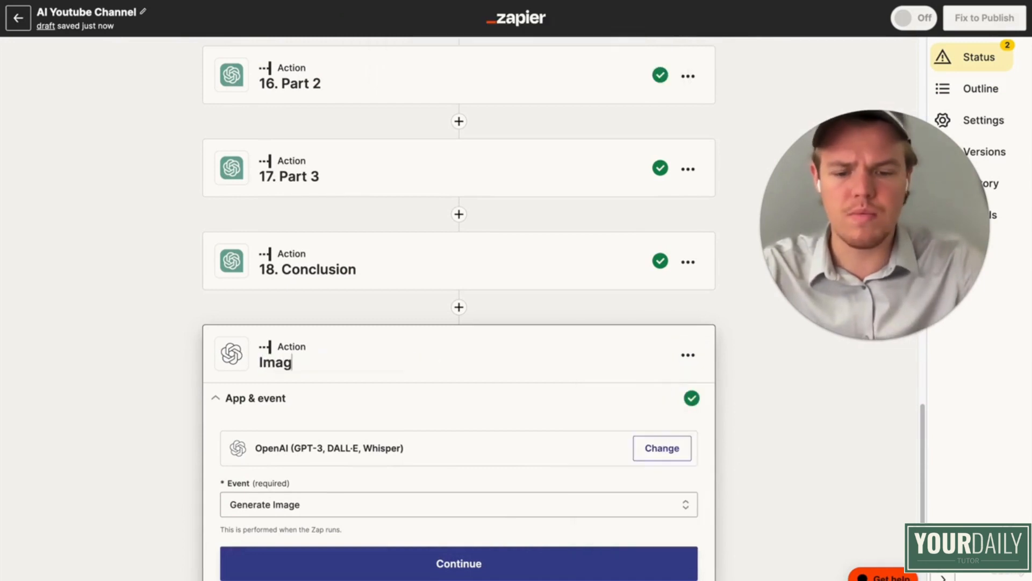
pyautogui.write('e In Video')
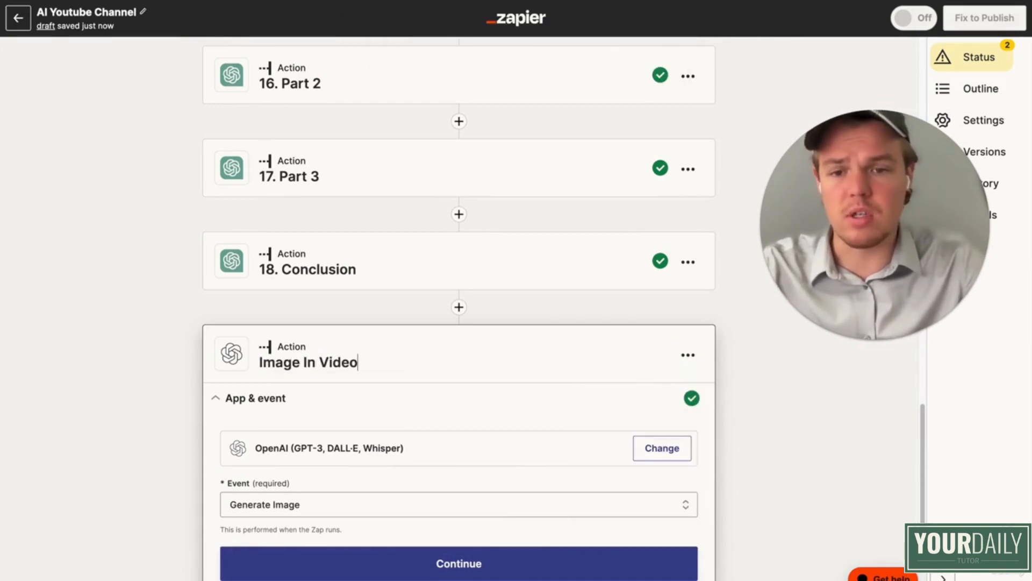
pyautogui.click(136, 357)
# - Continue through the Image In Video step's event and prompt settings to its test and retest the image generation
pyautogui.scroll(-5, 195, 376)
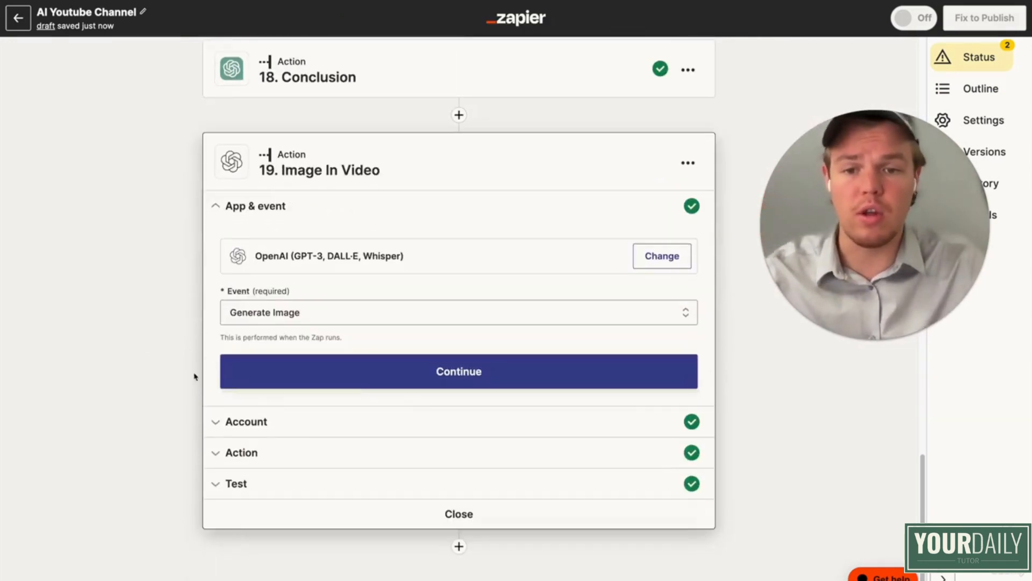
pyautogui.click(368, 376)
pyautogui.click(282, 414)
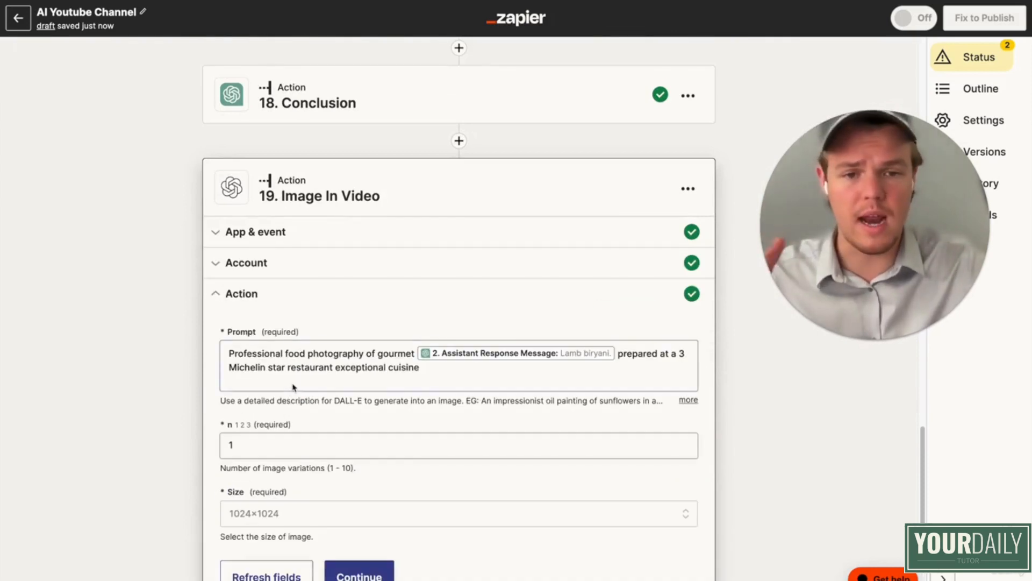
pyautogui.scroll(-2, 293, 387)
pyautogui.click(374, 526)
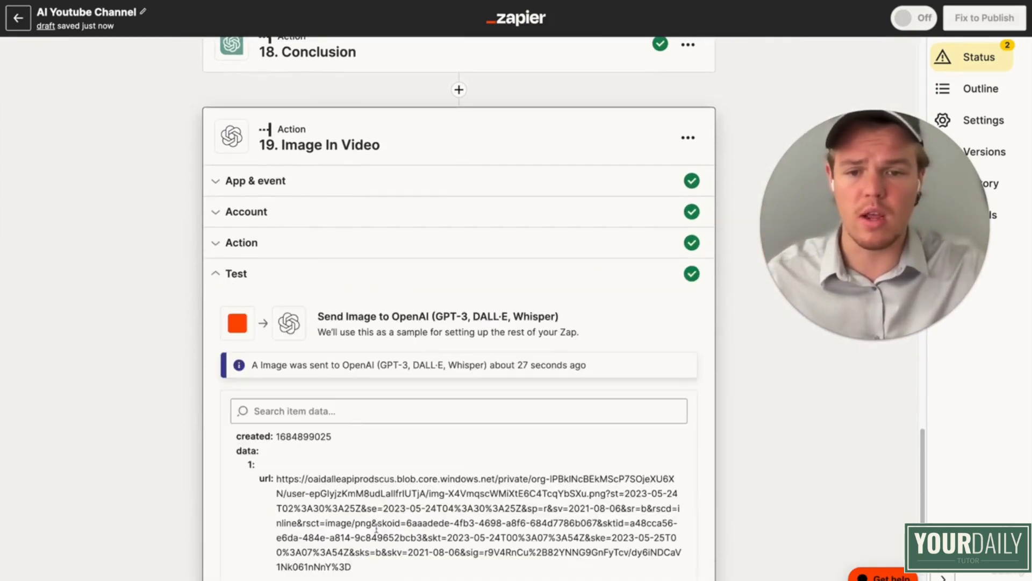
pyautogui.scroll(-4, 389, 460)
pyautogui.click(274, 516)
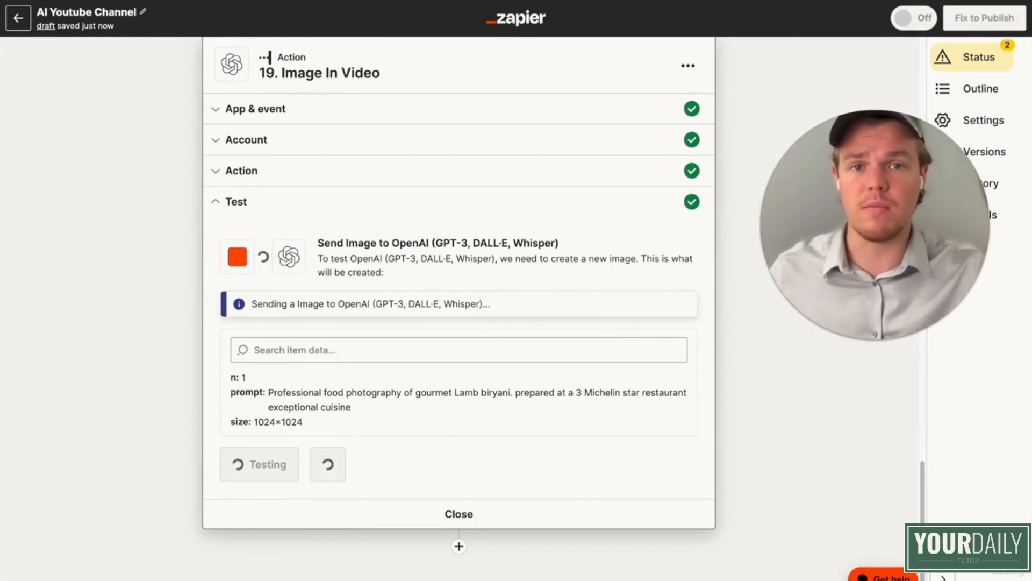
# - Add a Synthesia action after Image In Video with the Request New Video (From Template) event and continue to its action fields
pyautogui.click(458, 546)
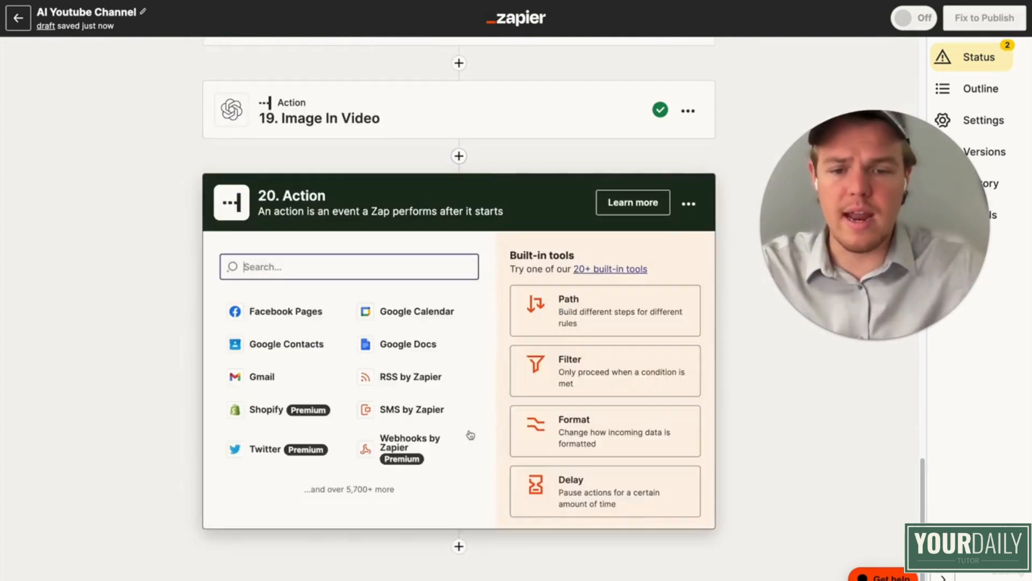
pyautogui.write('syn')
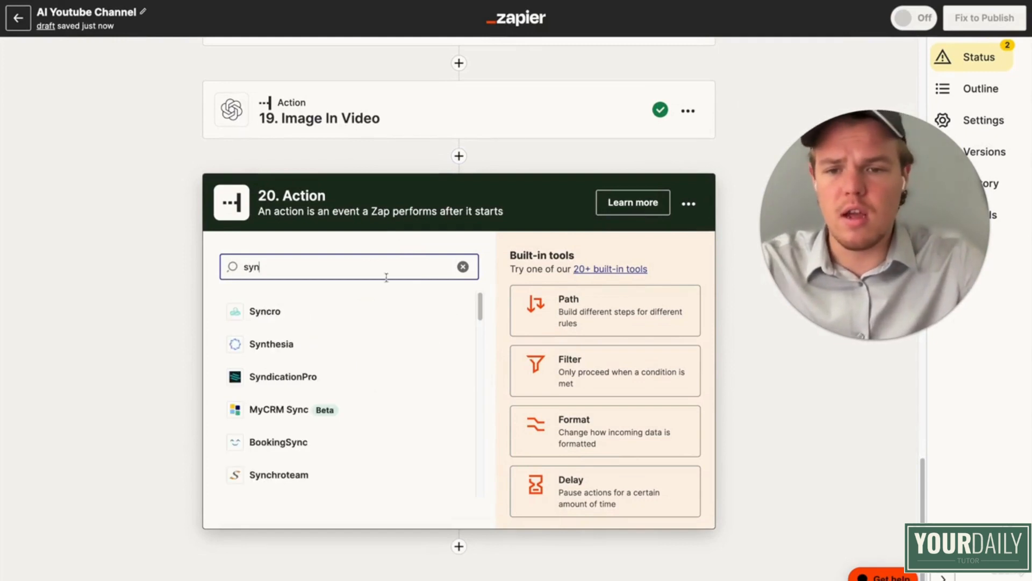
pyautogui.click(346, 345)
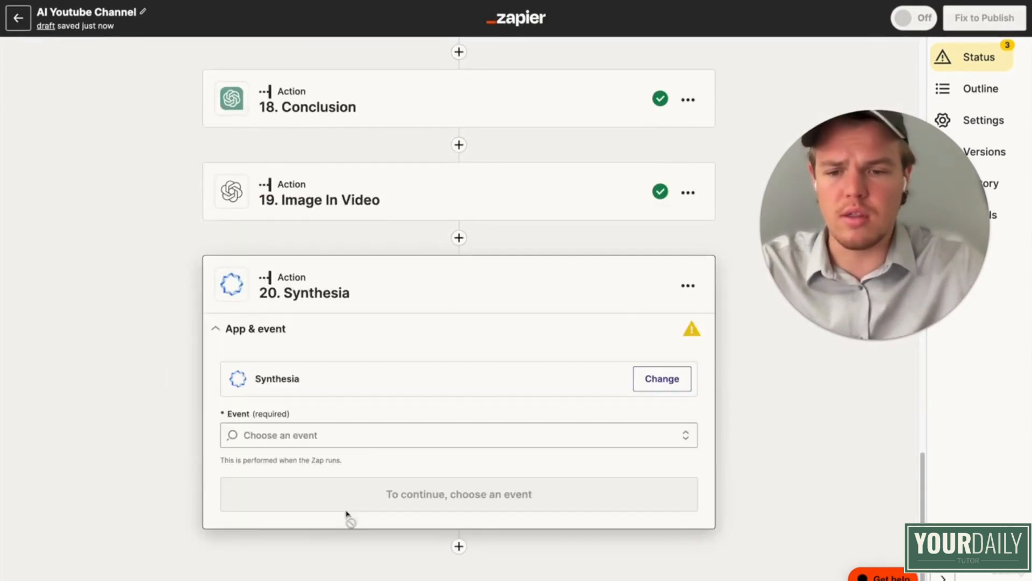
pyautogui.click(377, 426)
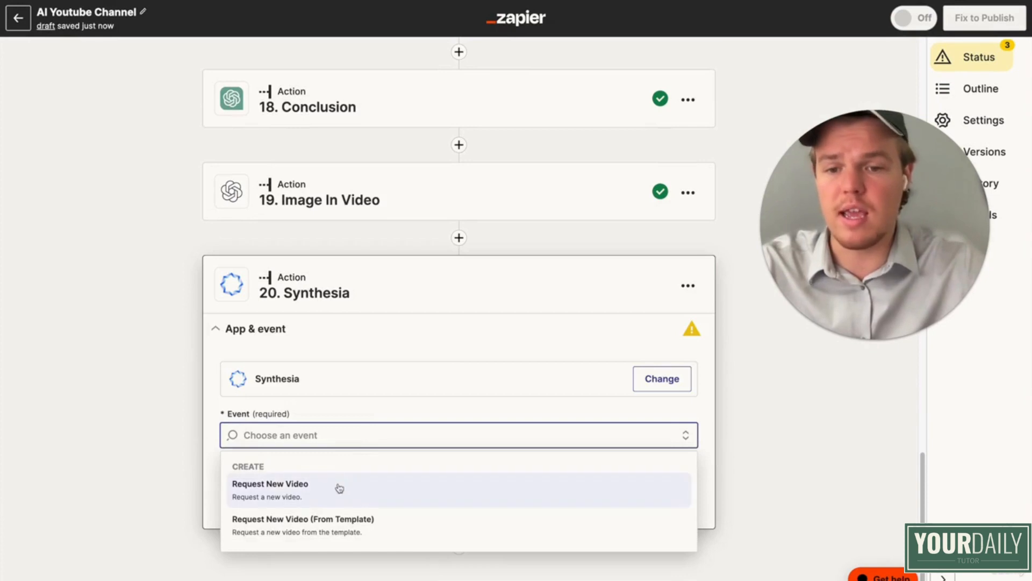
pyautogui.click(365, 527)
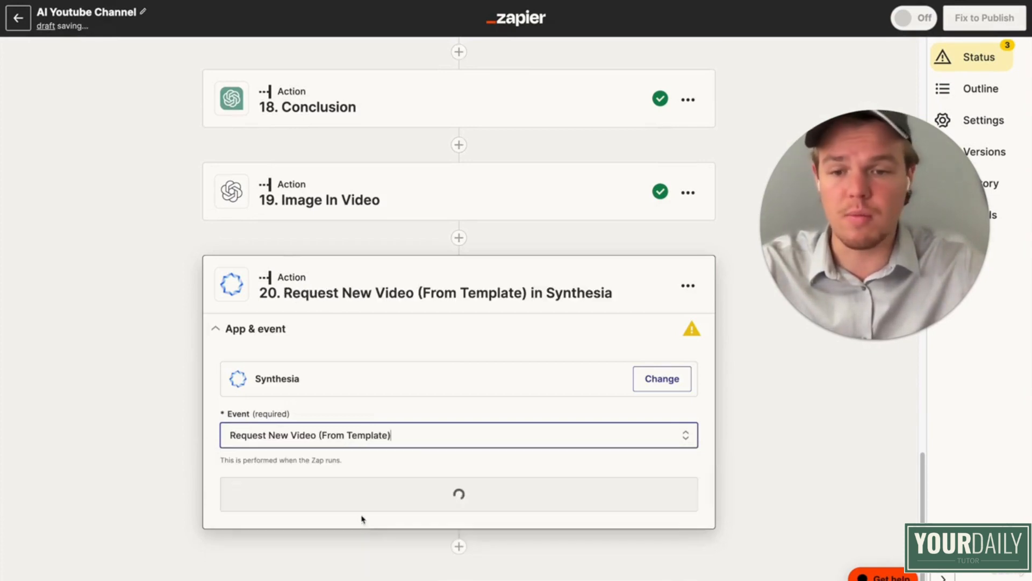
pyautogui.click(450, 502)
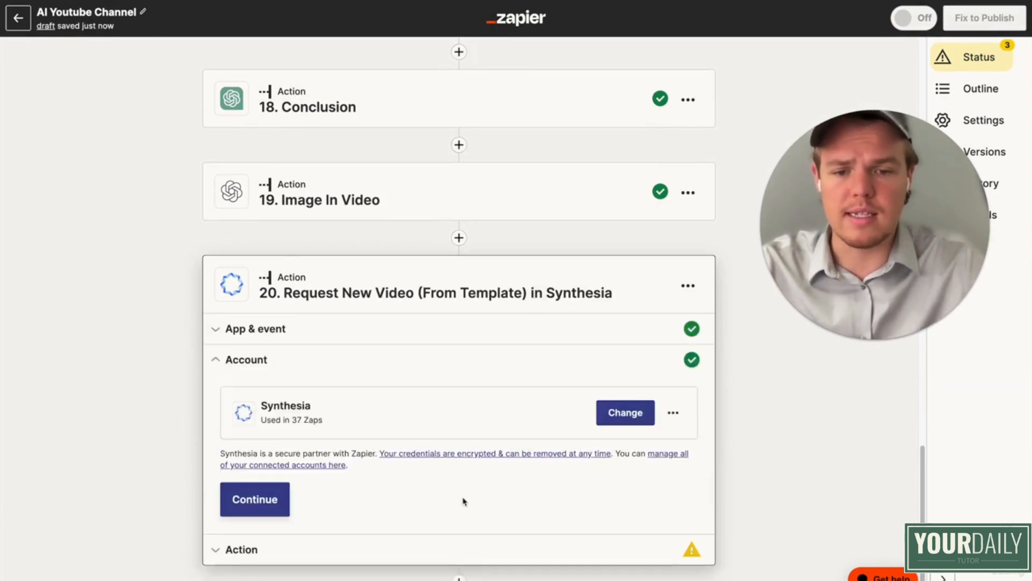
pyautogui.click(260, 460)
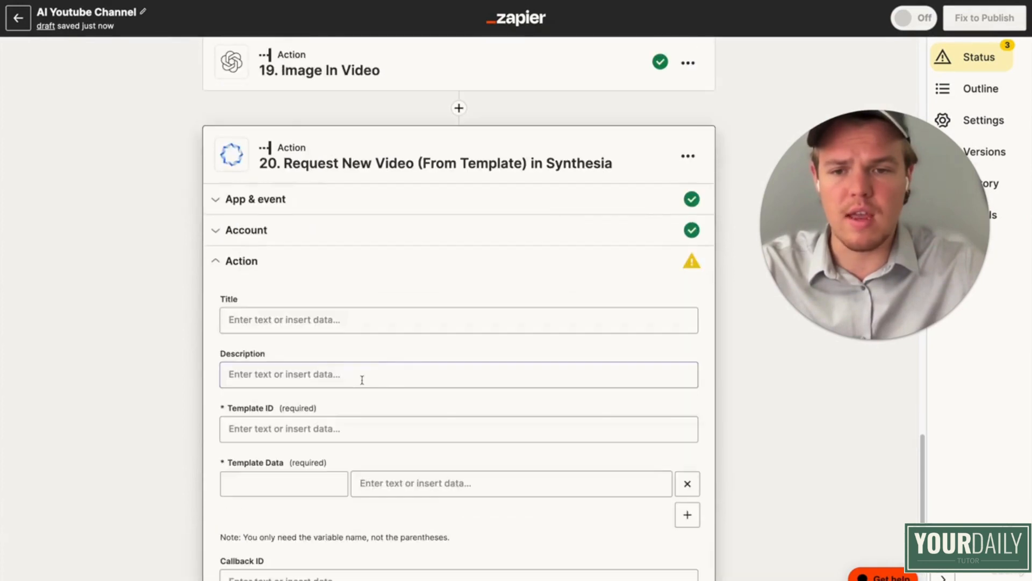
pyautogui.scroll(-3, 377, 376)
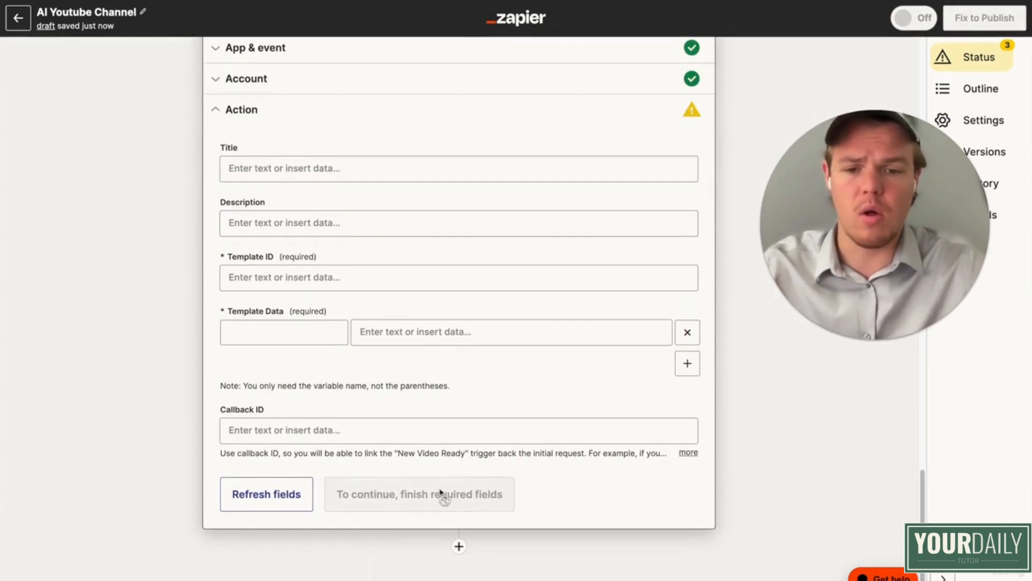
# - Add a ChatGPT action below the Synthesia step and choose the Conversation event
pyautogui.click(458, 545)
pyautogui.write('chatgpt')
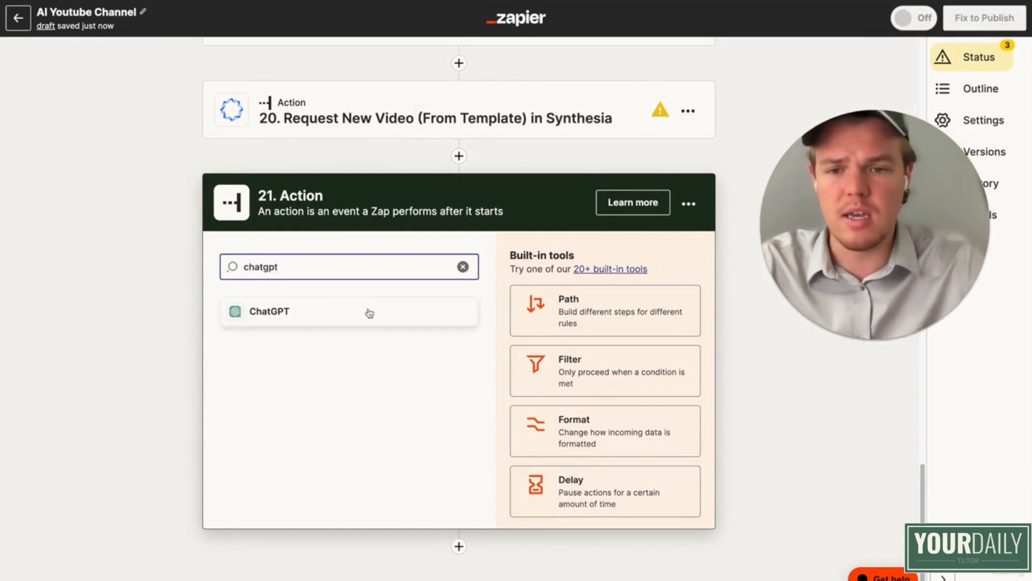
pyautogui.click(369, 312)
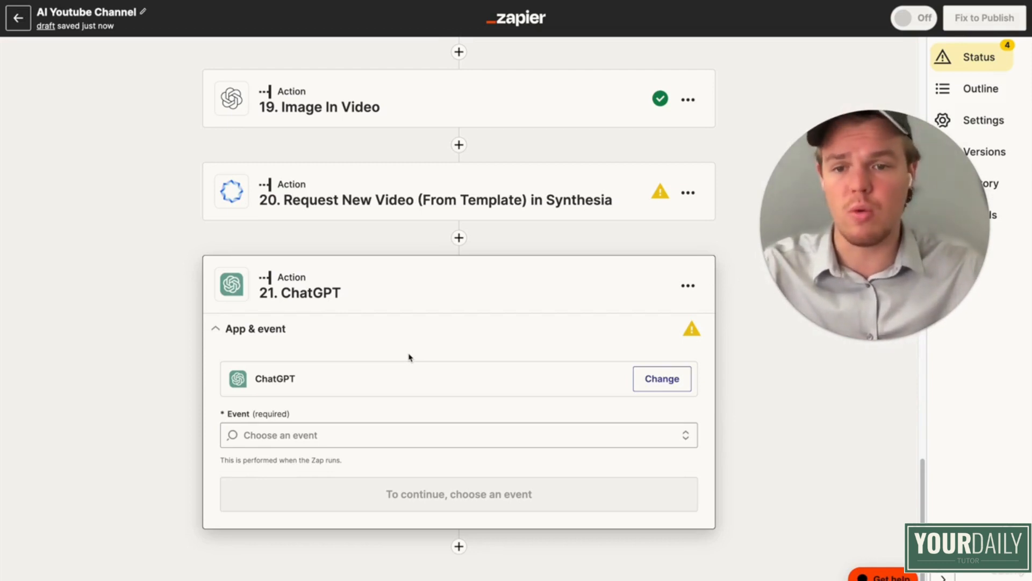
pyautogui.click(336, 435)
pyautogui.click(316, 491)
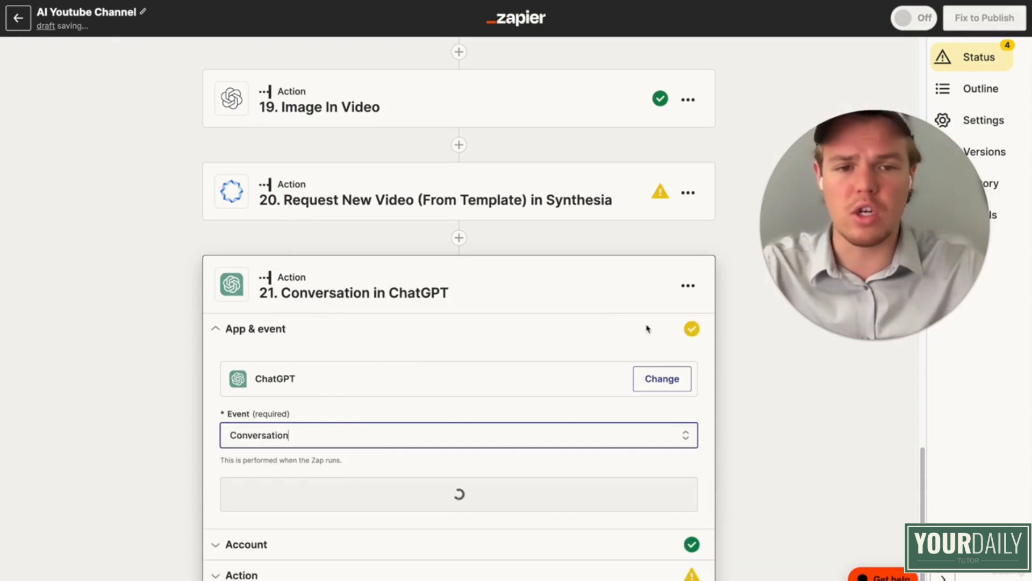
# - Rename the new ChatGPT conversation step to Youtube Short
pyautogui.click(688, 285)
pyautogui.click(632, 313)
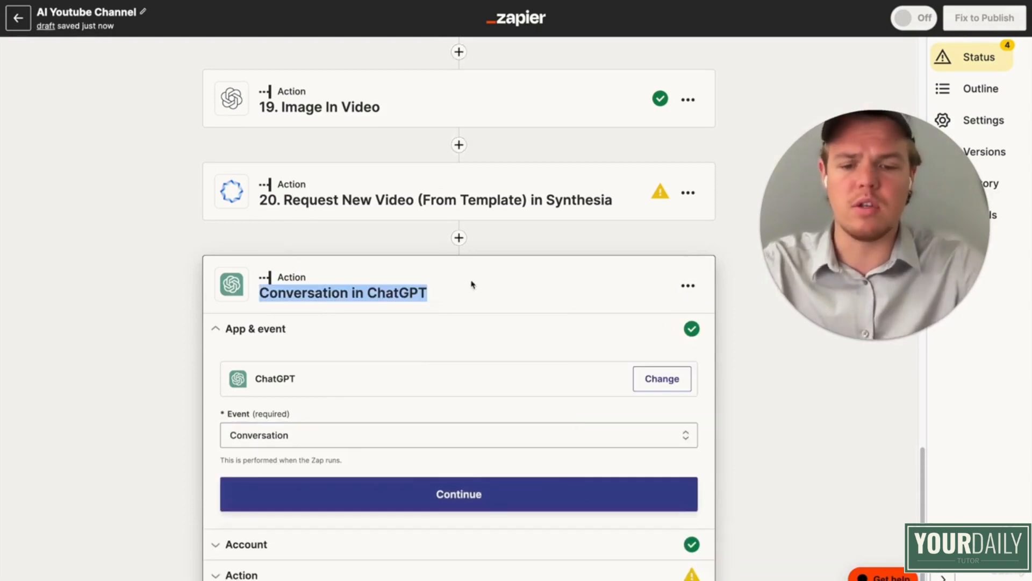
pyautogui.write('Youtube Short')
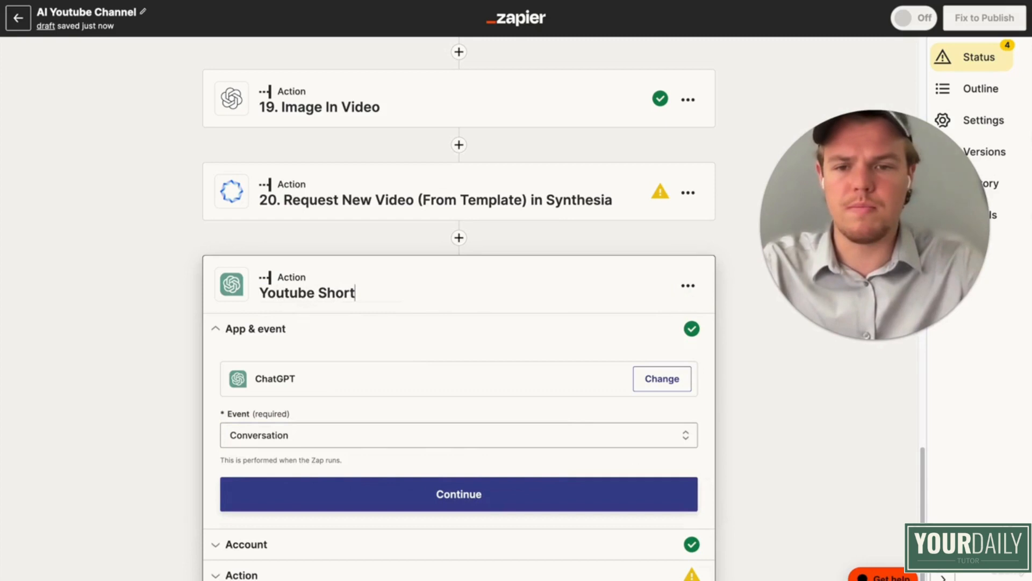
pyautogui.press('Return')
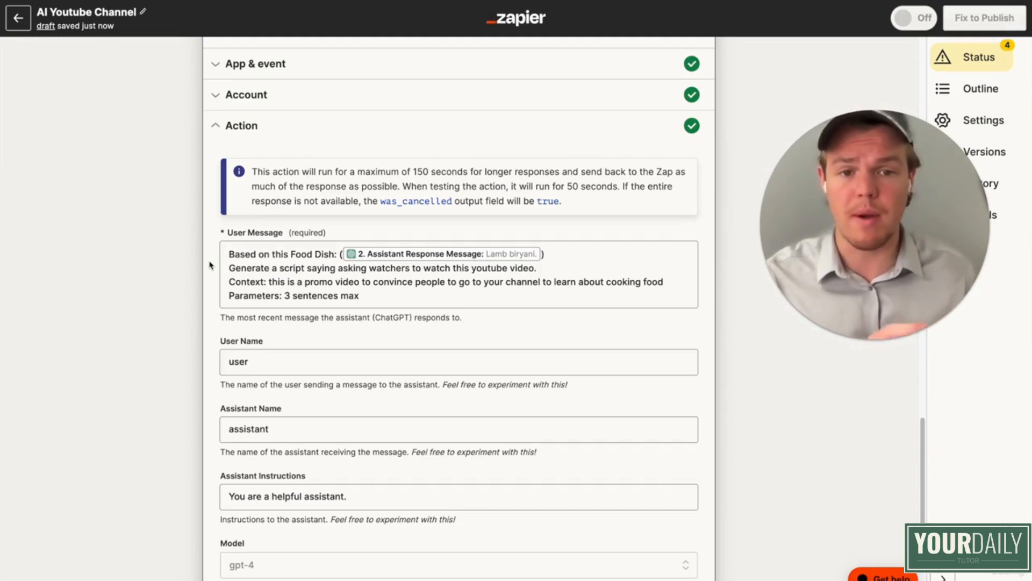
# - Set the Youtube Short step's memory key to shortfood and continue to its test
pyautogui.scroll(2, 210, 264)
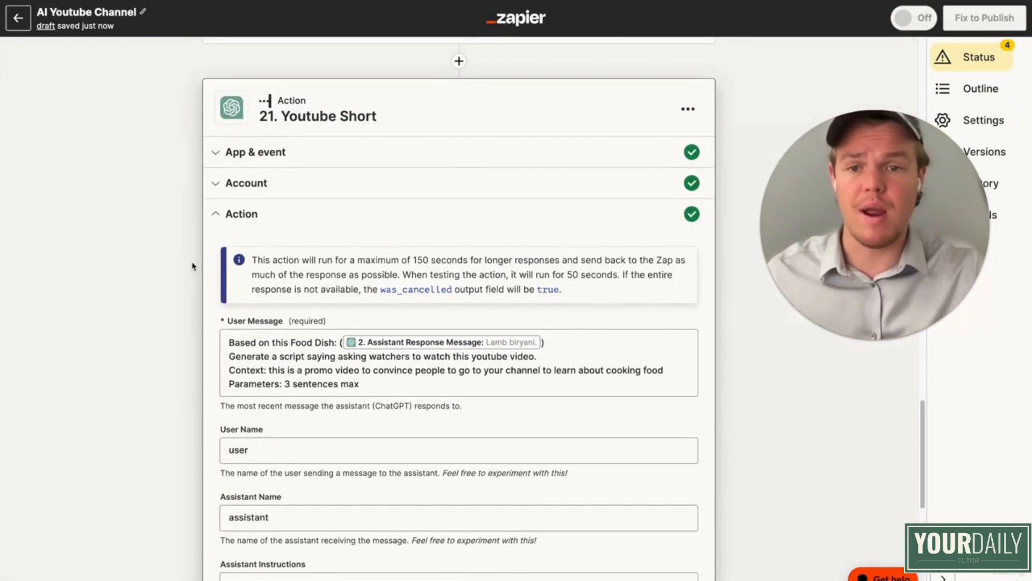
pyautogui.scroll(-1, 193, 266)
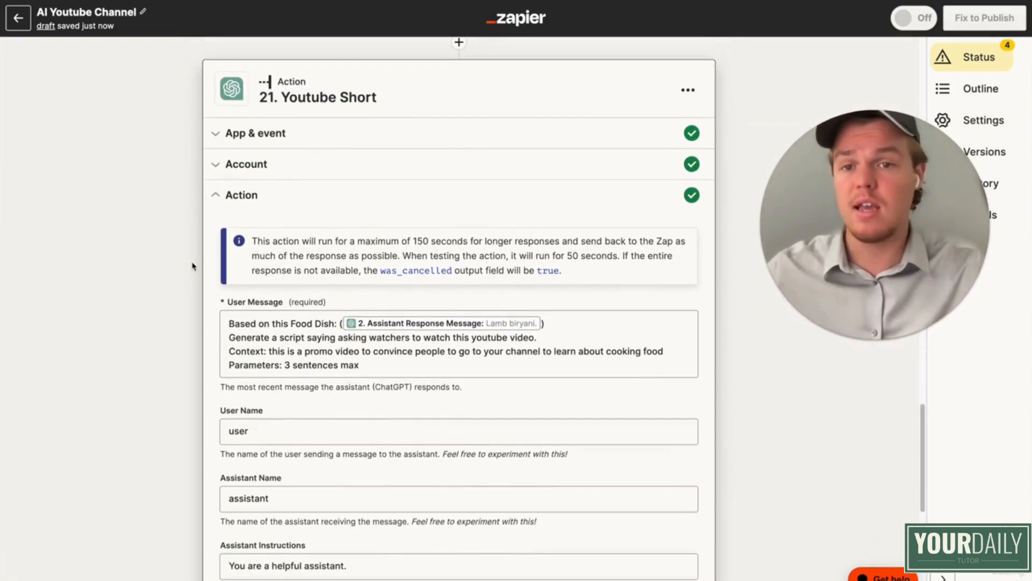
pyautogui.scroll(-2, 193, 266)
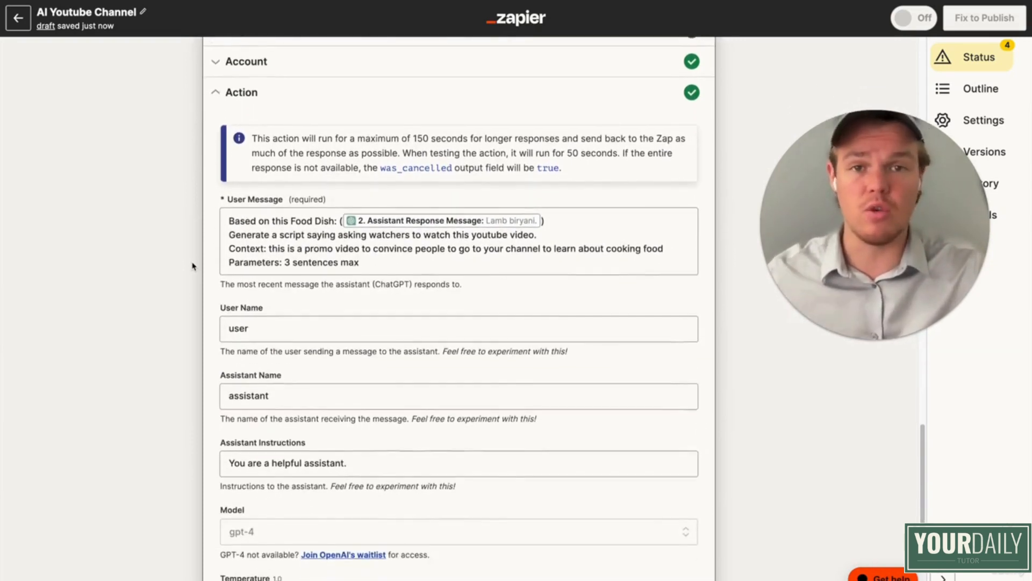
pyautogui.scroll(-5, 194, 266)
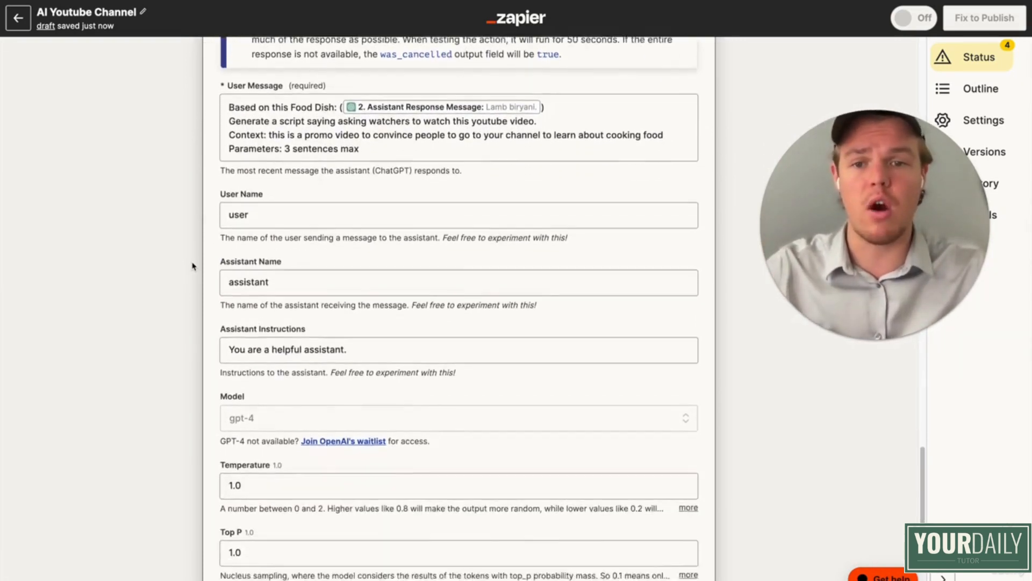
pyautogui.scroll(1, 222, 366)
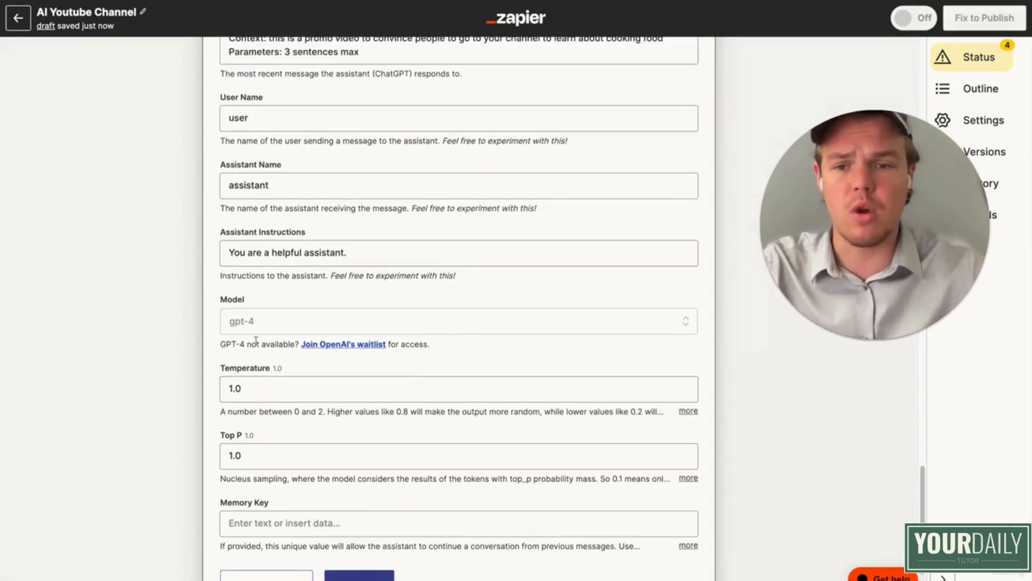
pyautogui.scroll(-3, 263, 344)
pyautogui.click(262, 406)
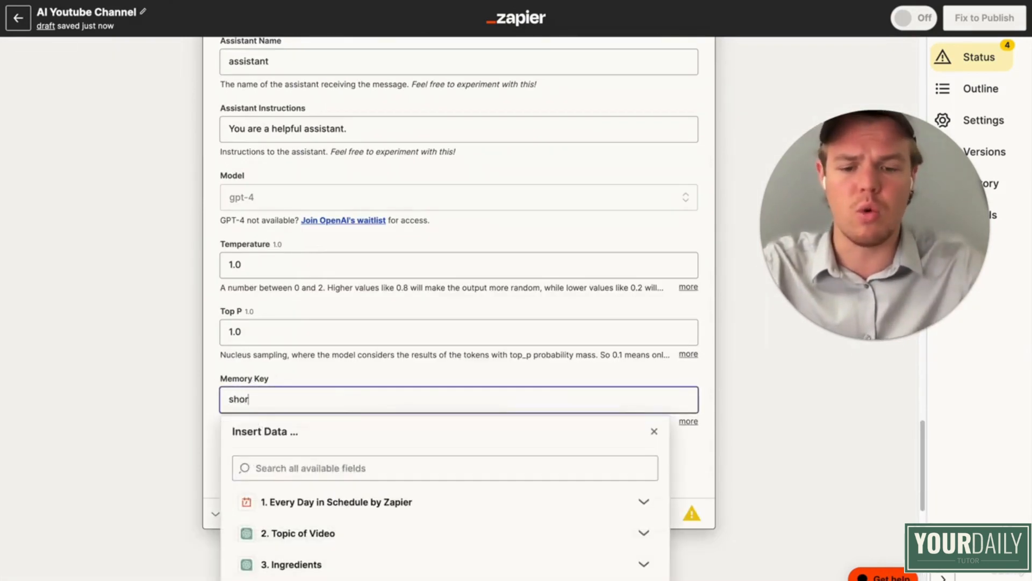
pyautogui.click(66, 394)
pyautogui.click(356, 461)
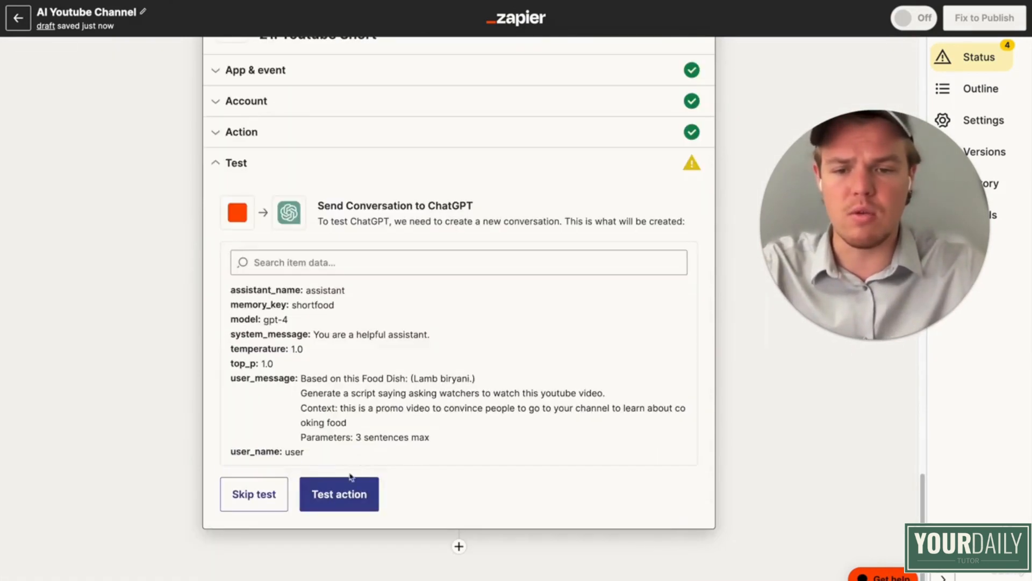
# - Test the Youtube Short action and review the promo script in the response
pyautogui.click(336, 492)
pyautogui.scroll(-1, 104, 371)
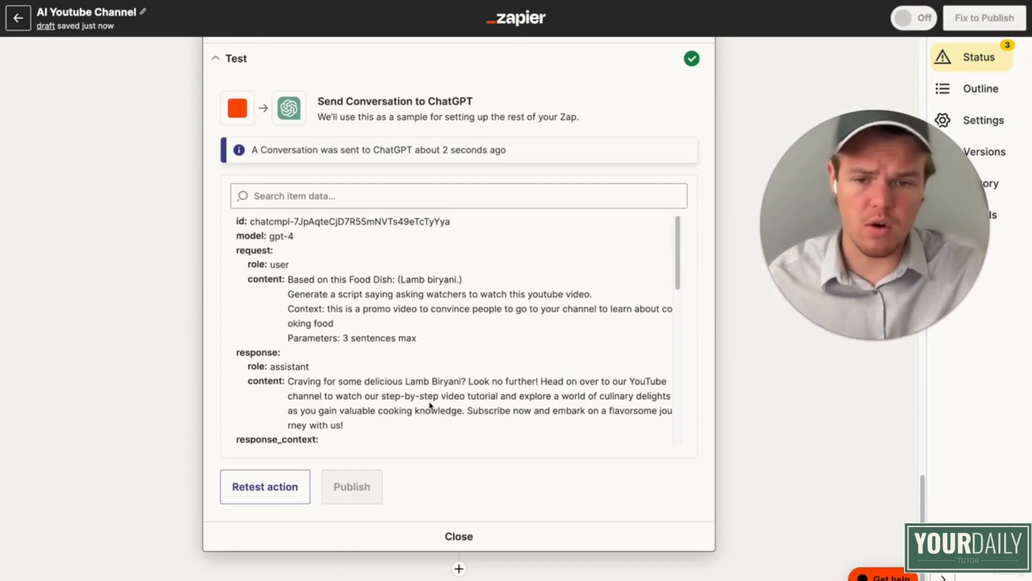
pyautogui.scroll(-1, 422, 405)
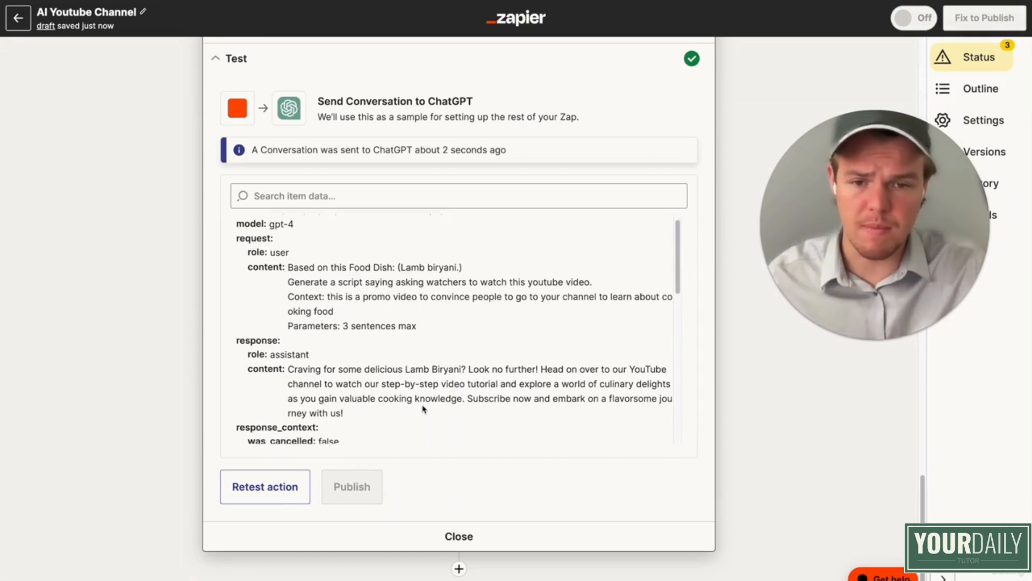
pyautogui.scroll(-1, 161, 368)
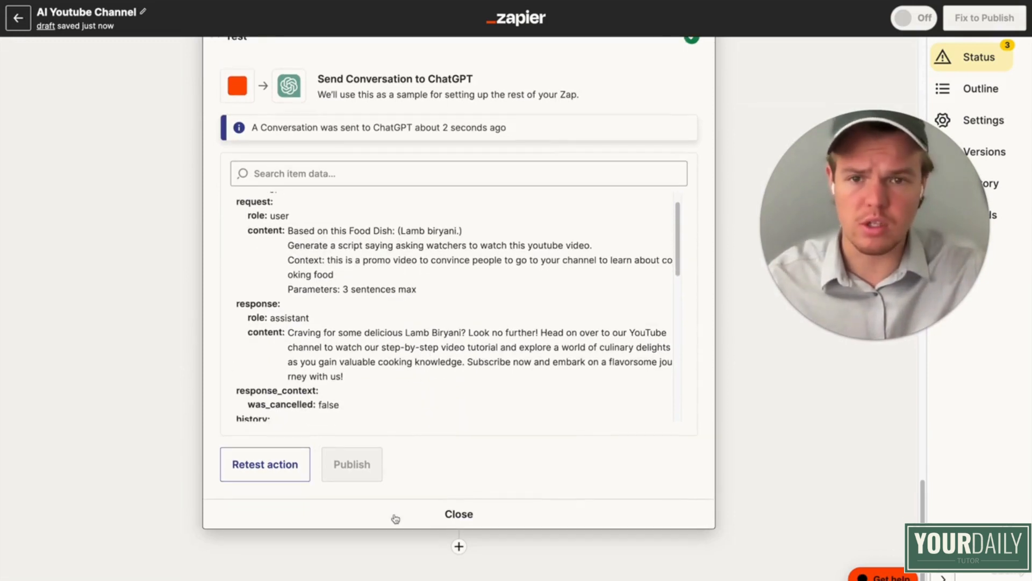
# - Add a Synthesia action below the Youtube Short step
pyautogui.click(459, 546)
pyautogui.write('s')
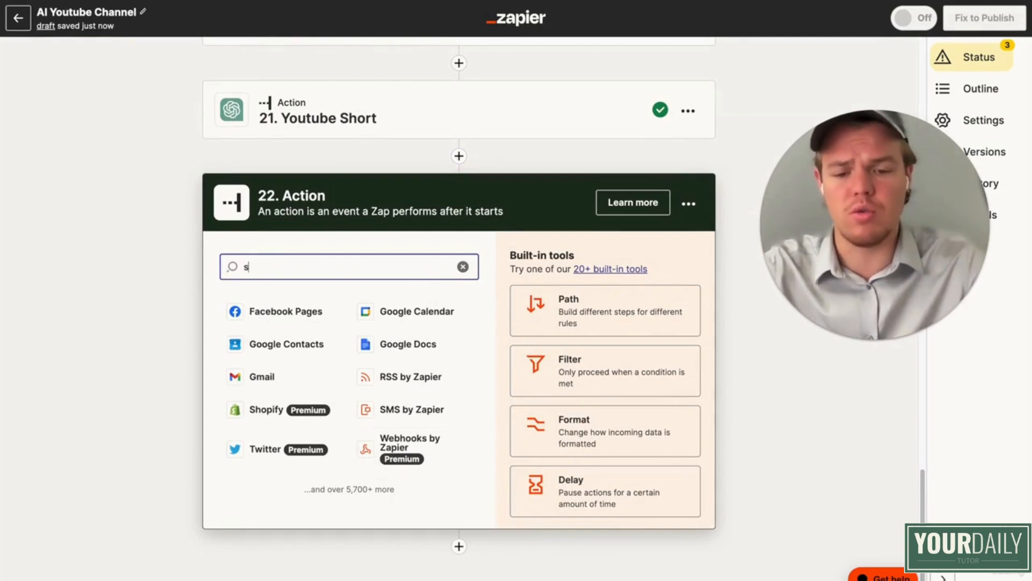
pyautogui.write('h')
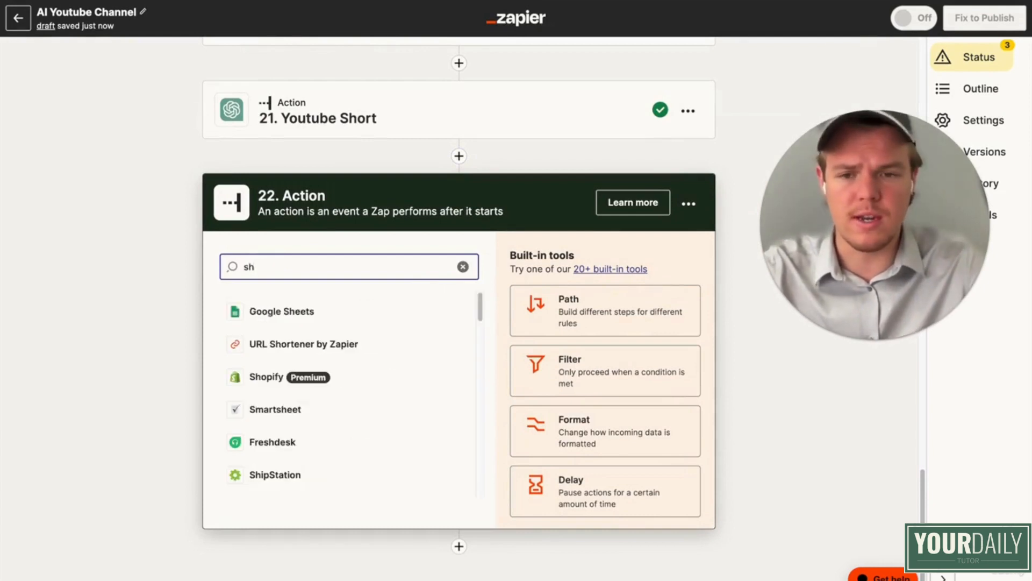
pyautogui.write('yn')
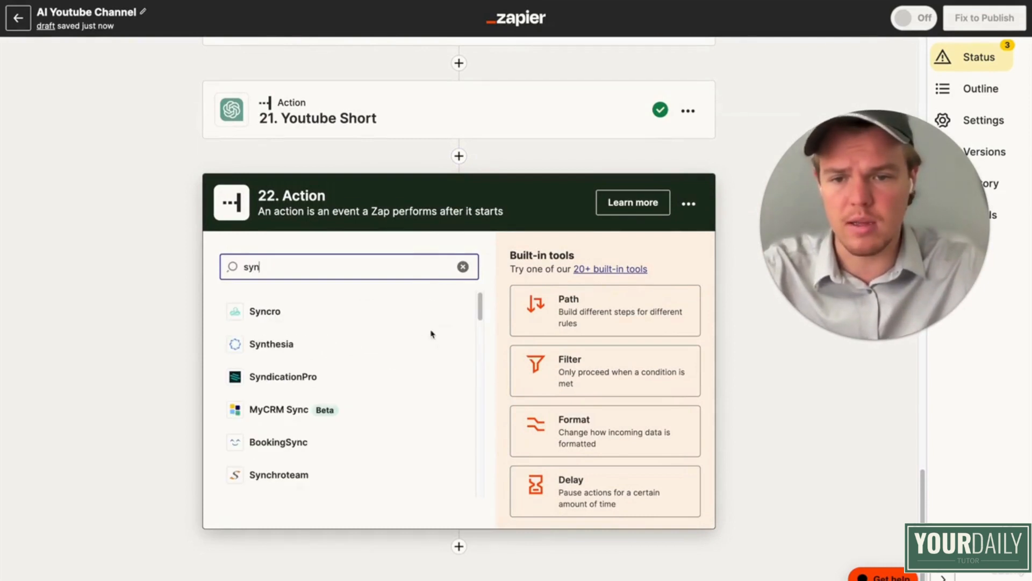
pyautogui.click(419, 345)
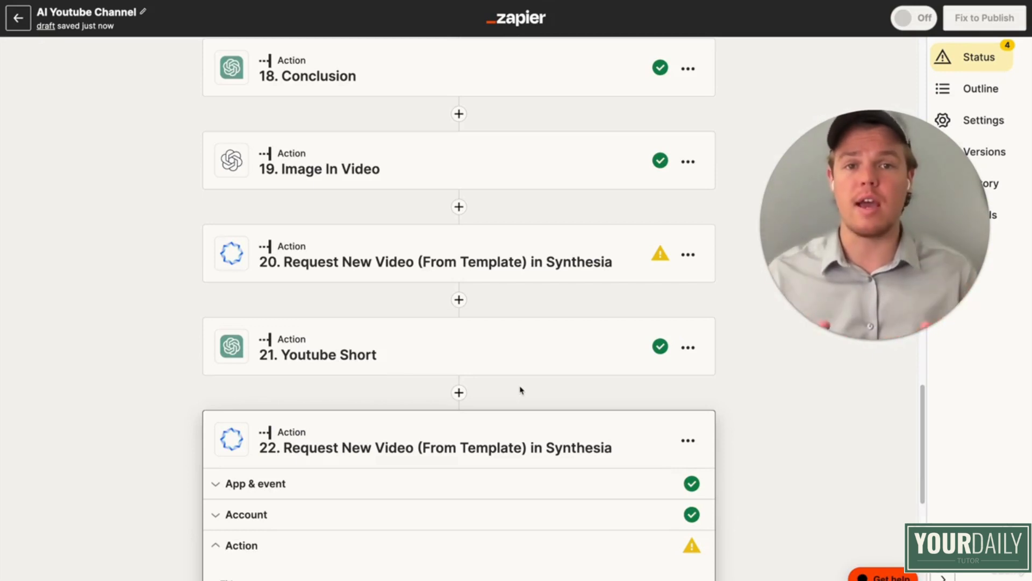
# - Look over the whole Zap, from the schedule trigger down to the last Synthesia step's empty fields
pyautogui.scroll(20, 544, 348)
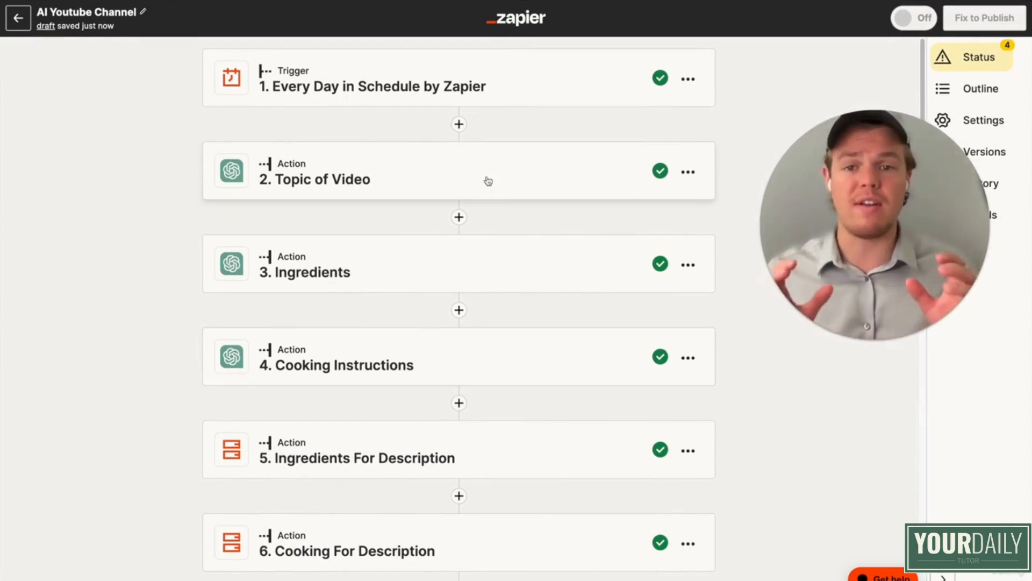
pyautogui.scroll(-20, 488, 180)
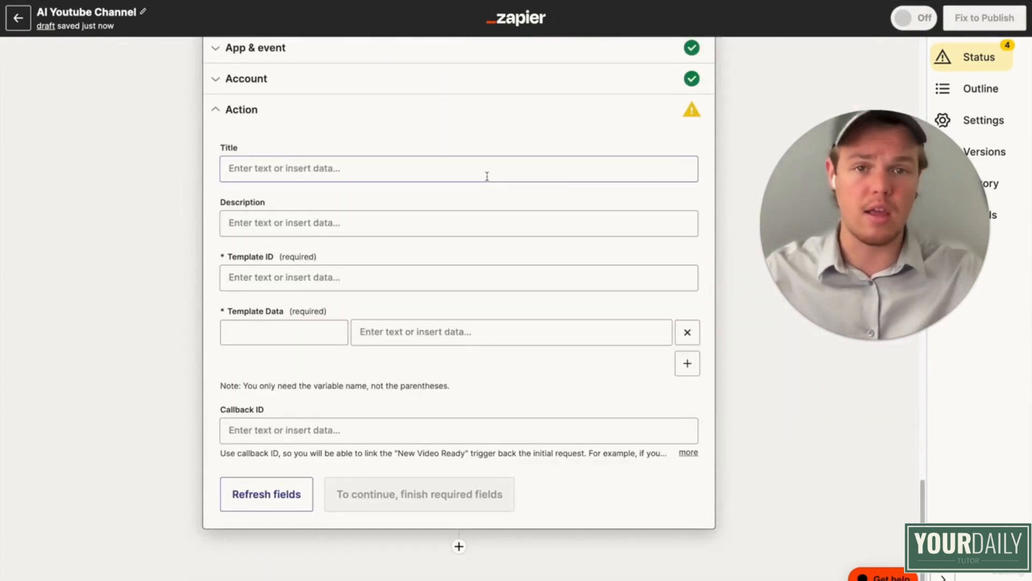
pyautogui.scroll(20, 487, 176)
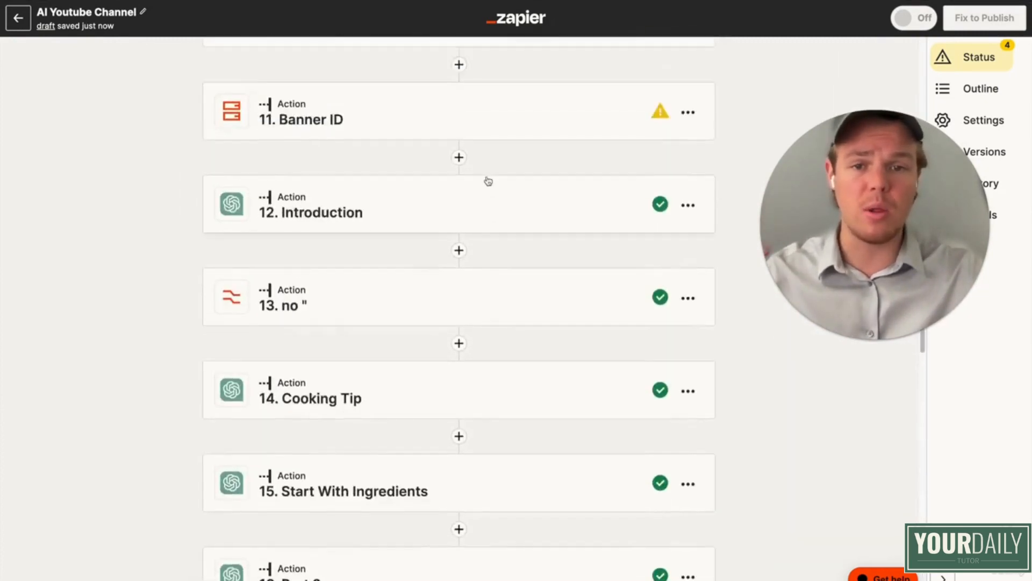
pyautogui.scroll(-7, 488, 181)
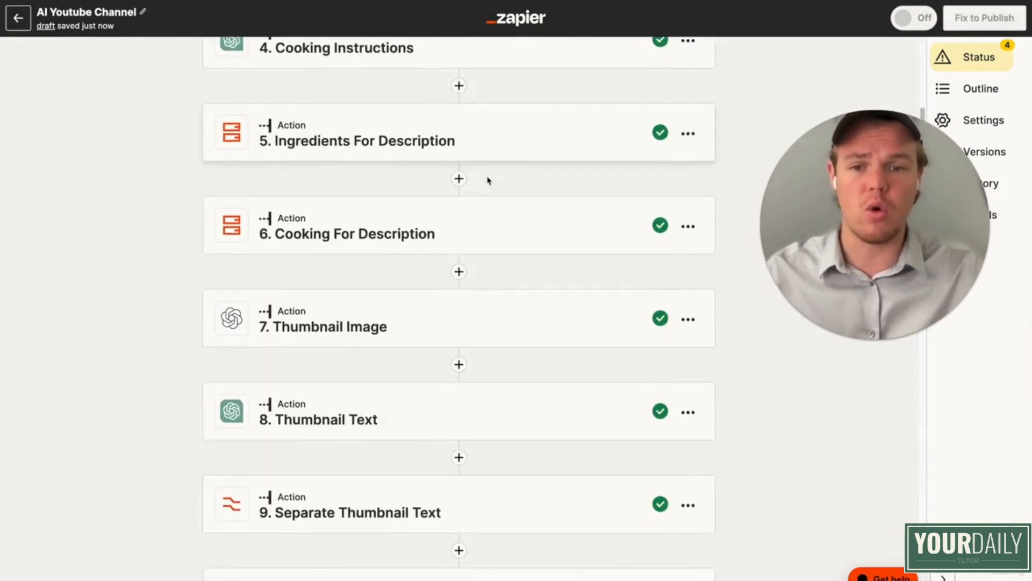
pyautogui.scroll(-1, 489, 181)
pyautogui.scroll(-3, 488, 181)
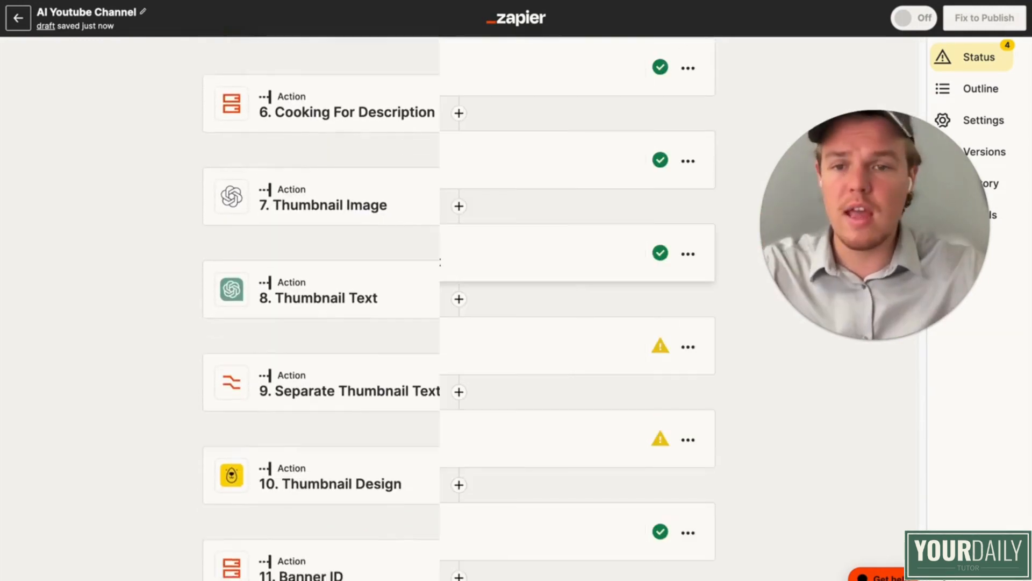
pyautogui.scroll(12, 166, 290)
pyautogui.scroll(-8, 166, 290)
pyautogui.scroll(-3, 168, 290)
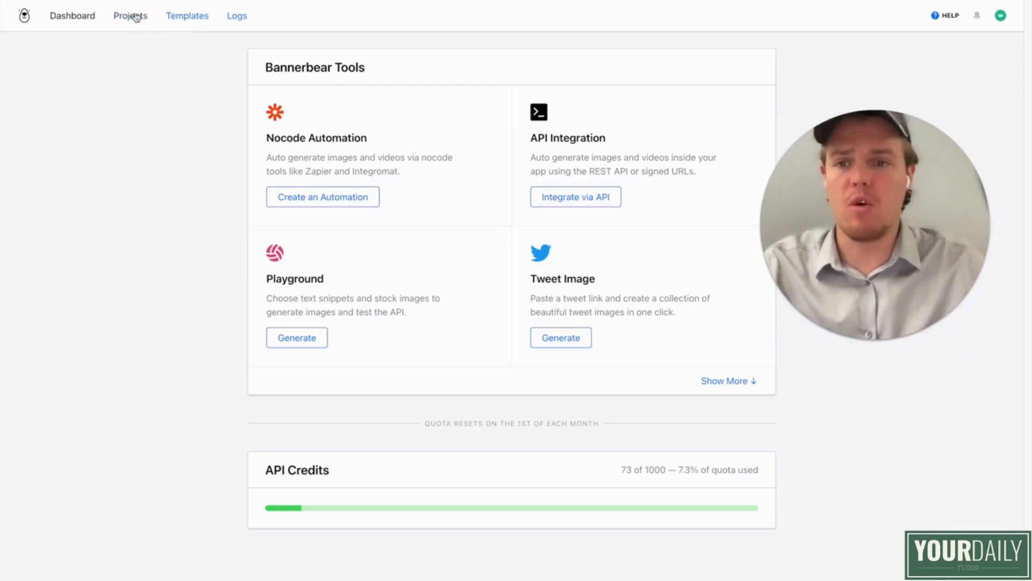
# - Switch to Bannerbear, open the Youtube Course project and start a new image template
pyautogui.click(135, 17)
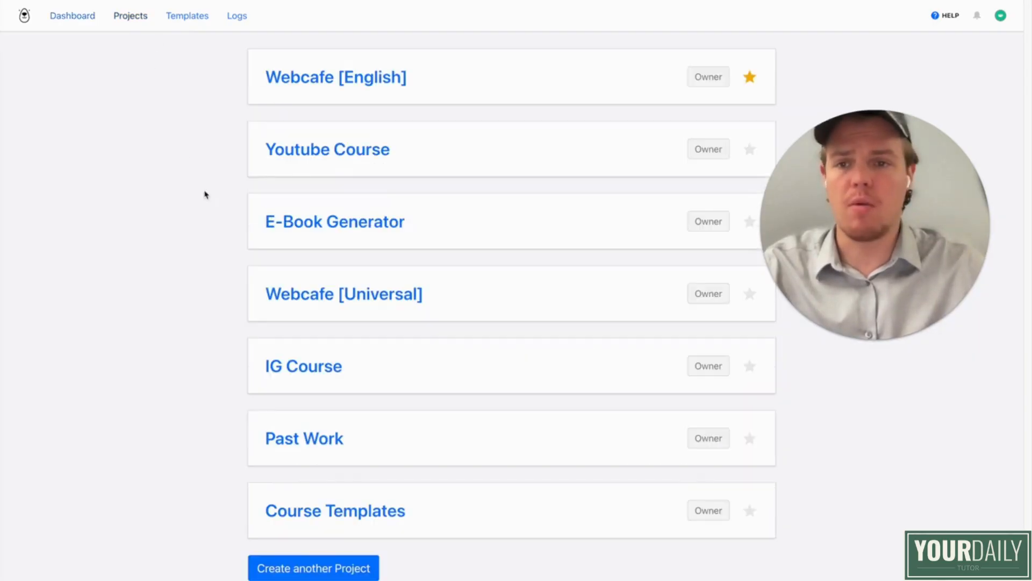
pyautogui.click(341, 152)
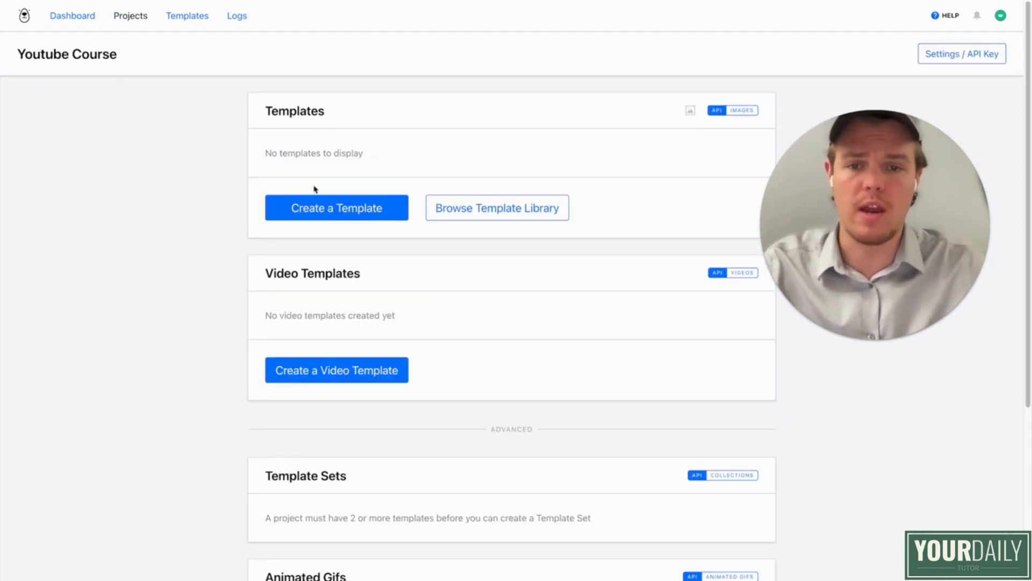
pyautogui.click(321, 213)
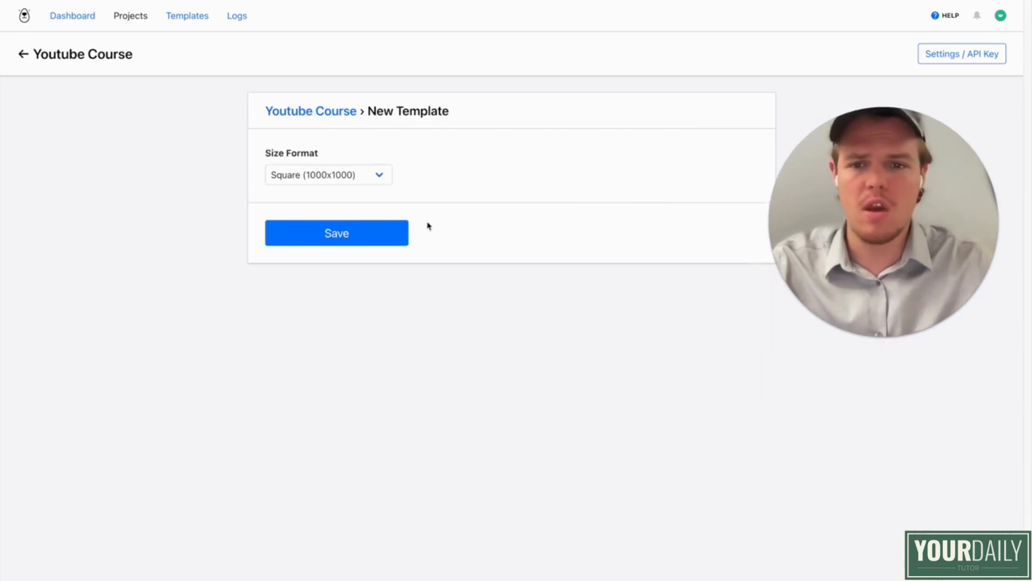
# - Give the new template a custom size of 1280 wide by 720 high and save it
pyautogui.click(368, 180)
pyautogui.click(356, 204)
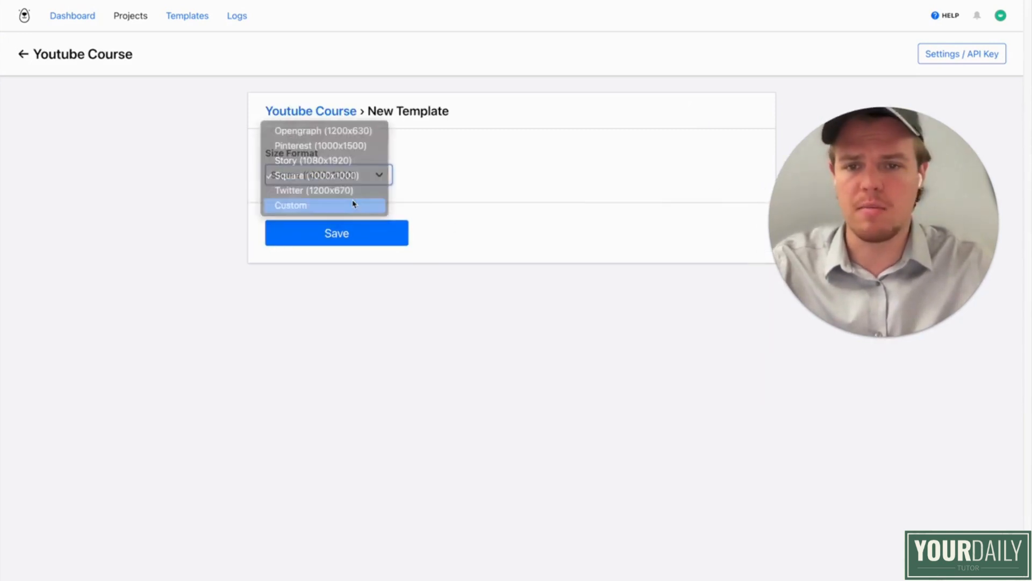
pyautogui.click(356, 215)
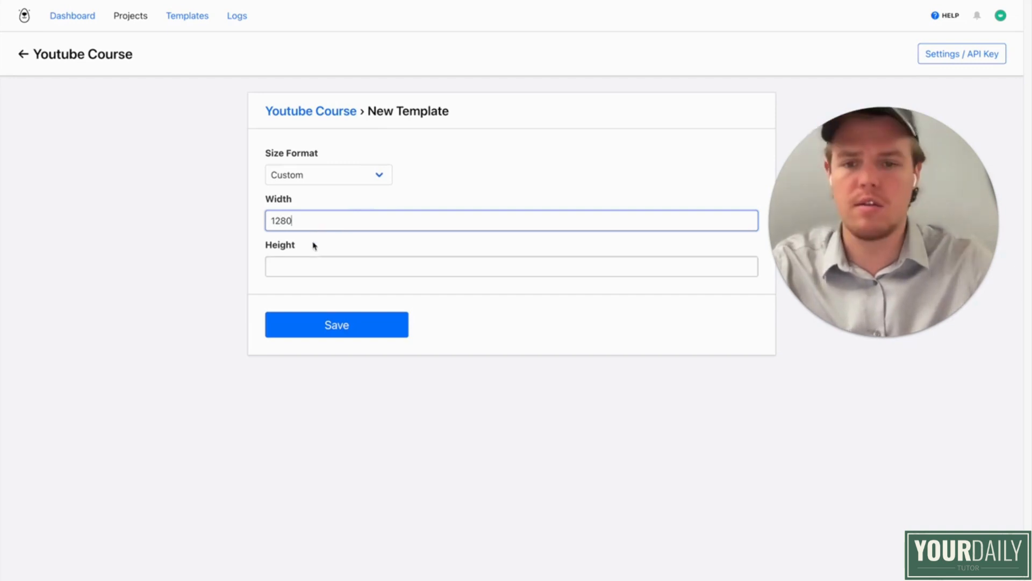
pyautogui.click(306, 264)
pyautogui.write('720')
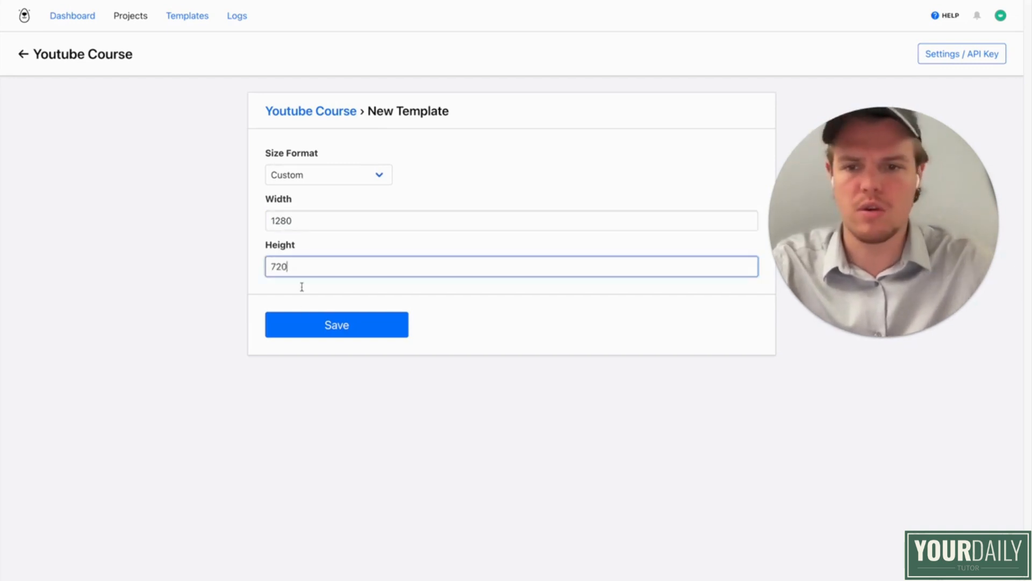
pyautogui.click(314, 333)
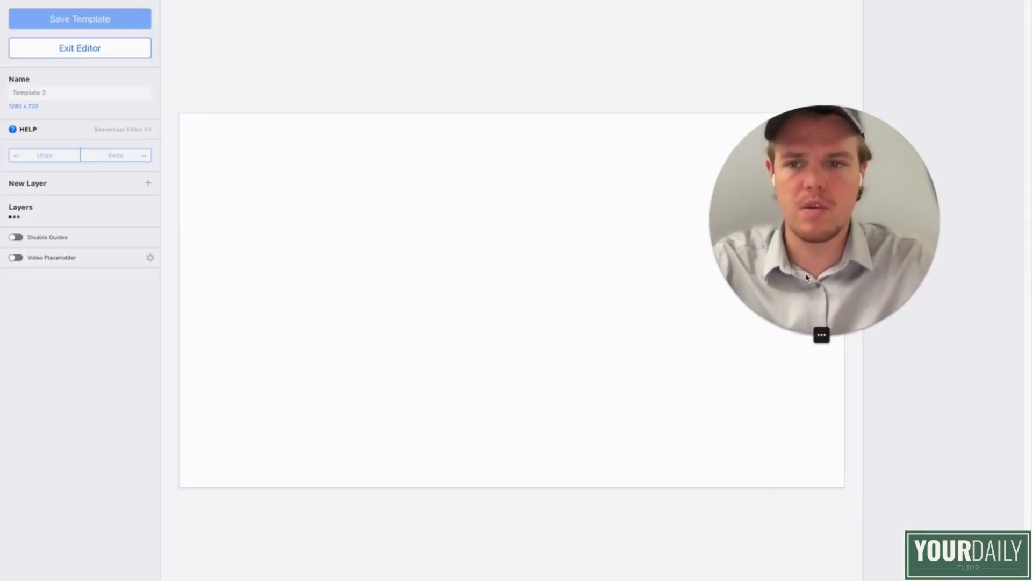
# - Add an image rectangle layer to the blank canvas and load the photo of the plated rice dish into it
pyautogui.moveTo(783, 325); pyautogui.dragTo(840, 541)
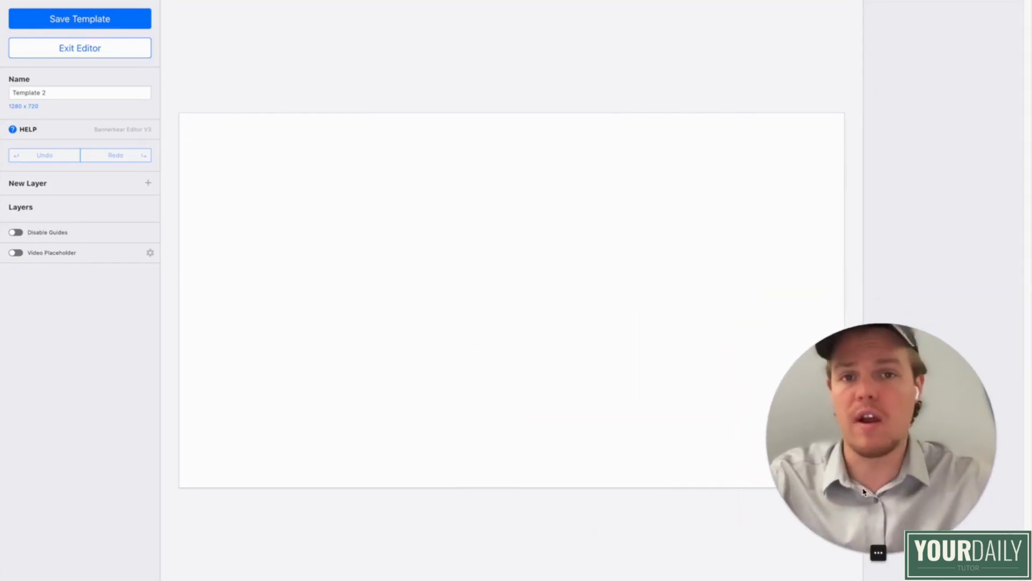
pyautogui.click(147, 184)
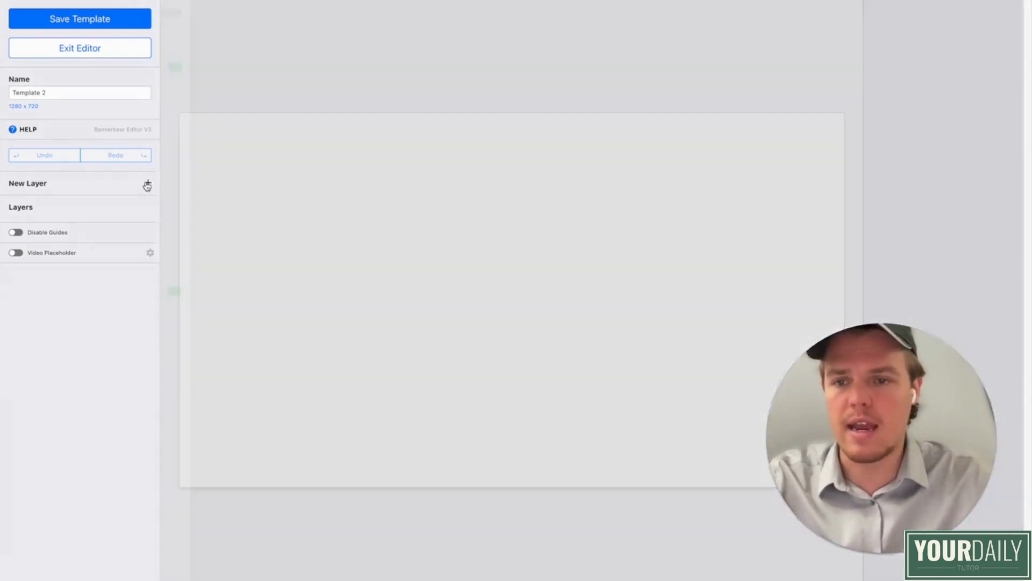
pyautogui.click(432, 103)
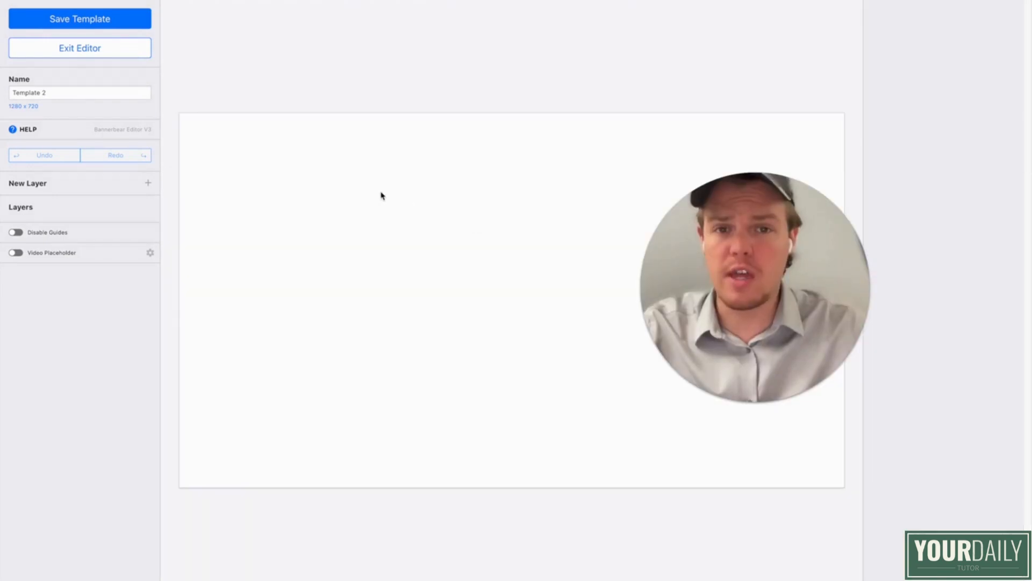
pyautogui.click(81, 186)
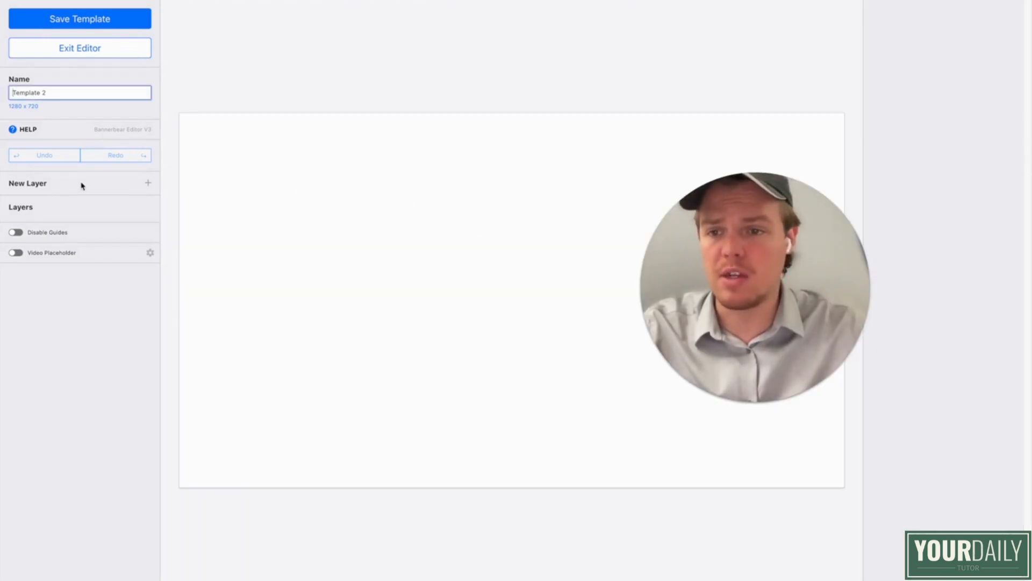
pyautogui.click(147, 185)
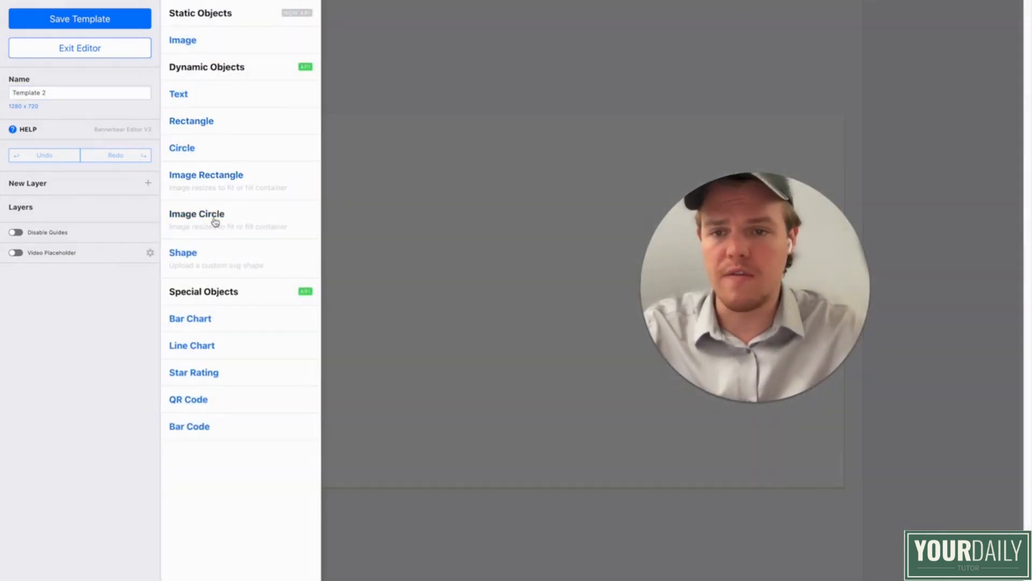
pyautogui.click(224, 175)
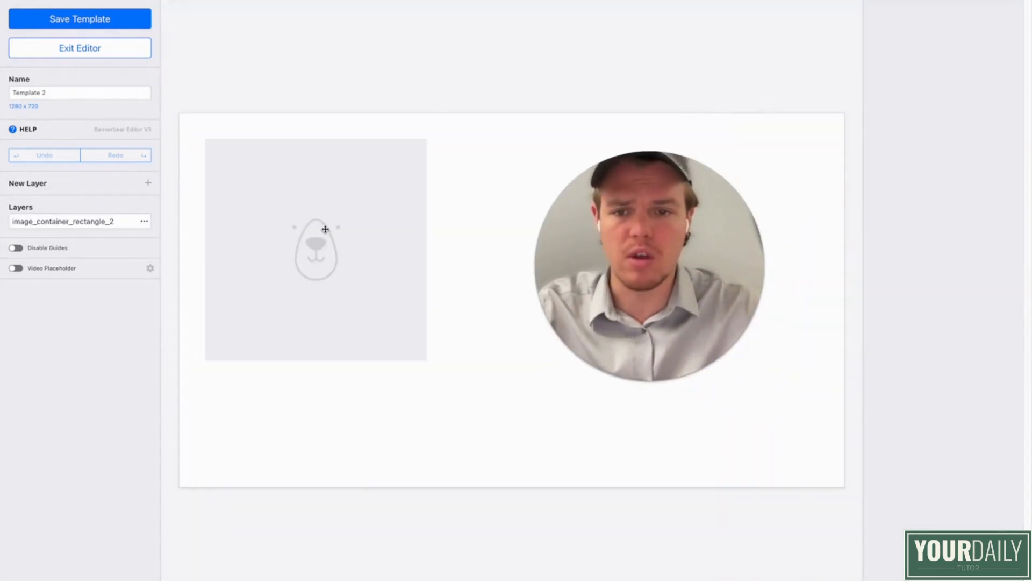
pyautogui.click(325, 230)
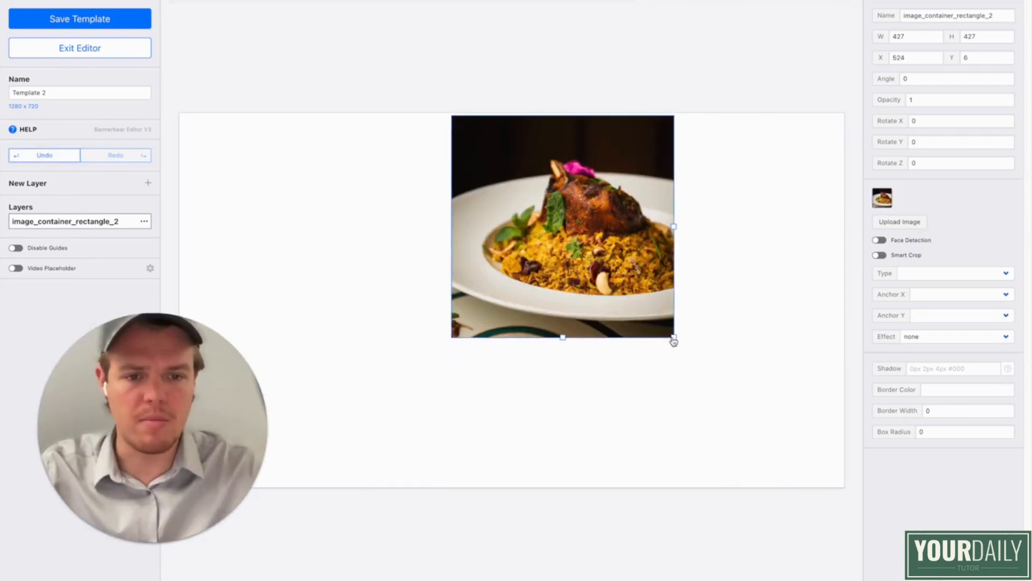
# - Enlarge the food photo to about 696 by 786 and position it over the right half of the canvas
pyautogui.moveTo(673, 341); pyautogui.dragTo(893, 523)
pyautogui.moveTo(811, 436); pyautogui.dragTo(673, 386)
pyautogui.moveTo(756, 474); pyautogui.dragTo(677, 475)
pyautogui.moveTo(606, 334); pyautogui.dragTo(791, 366)
pyautogui.click(645, 511)
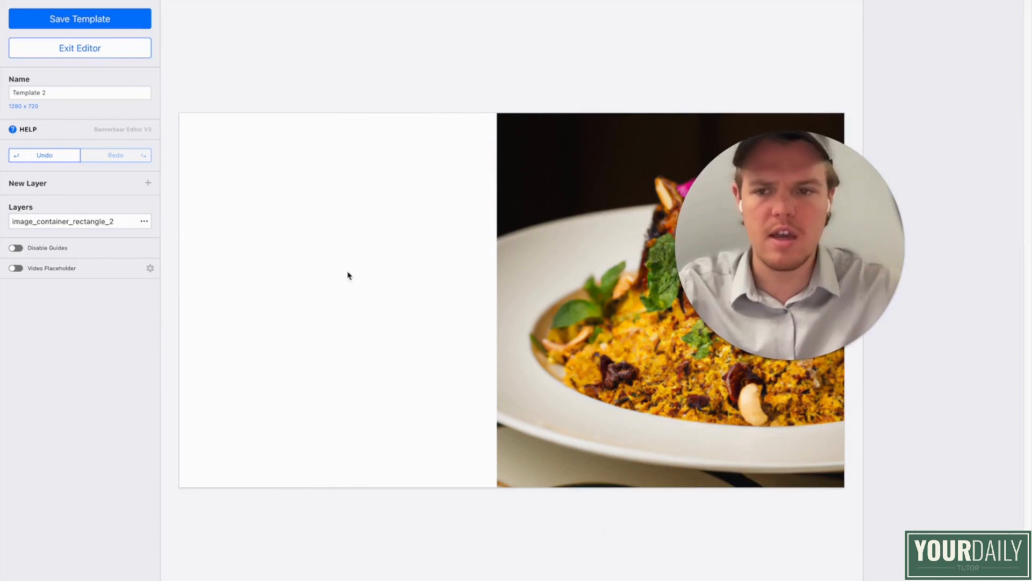
# - Add a rectangle layer, enlarge it to about 780 by 915 and position it over the left part of the canvas
pyautogui.click(148, 183)
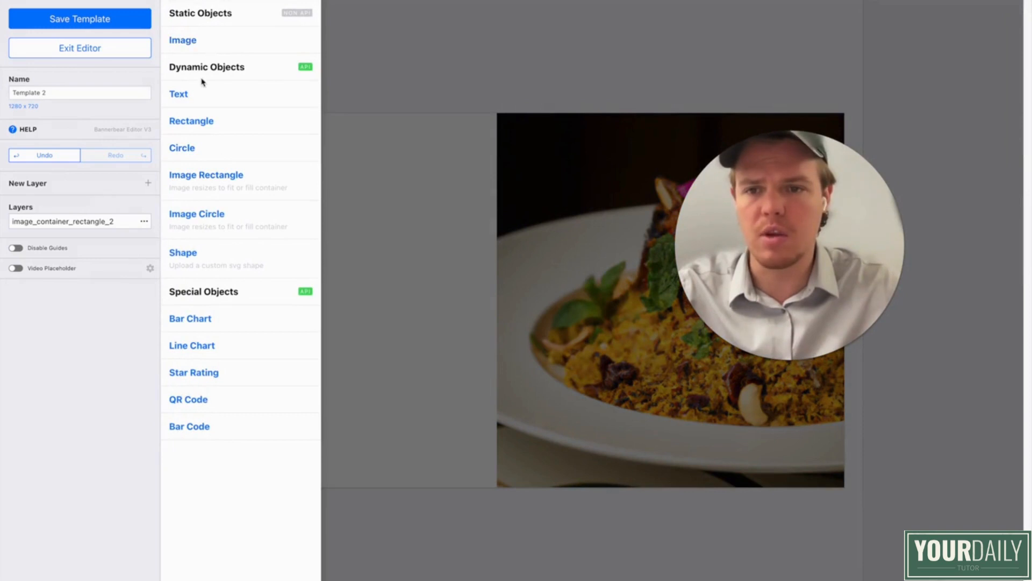
pyautogui.click(197, 123)
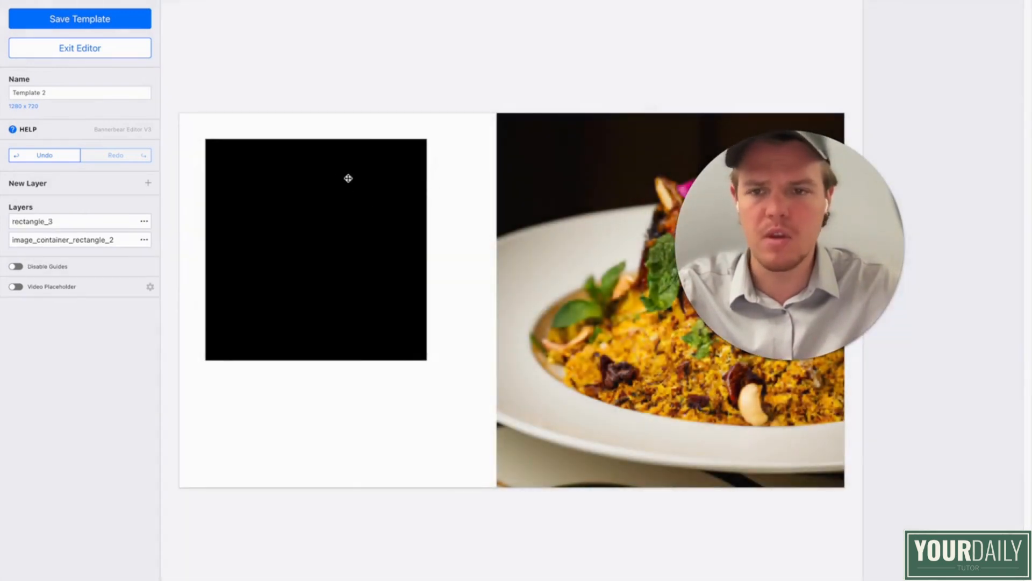
pyautogui.moveTo(340, 194); pyautogui.dragTo(305, 154)
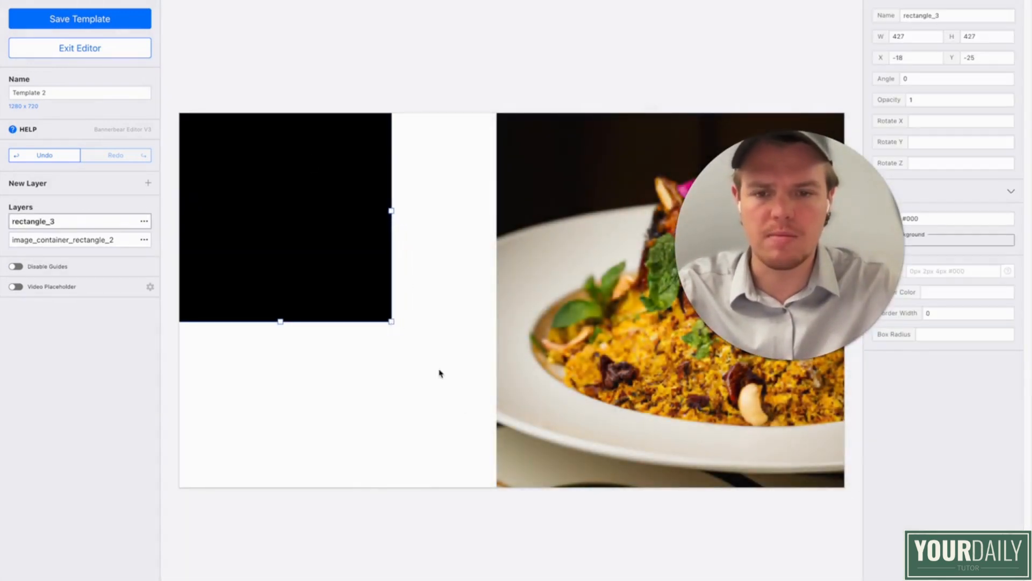
pyautogui.moveTo(392, 322); pyautogui.dragTo(576, 575)
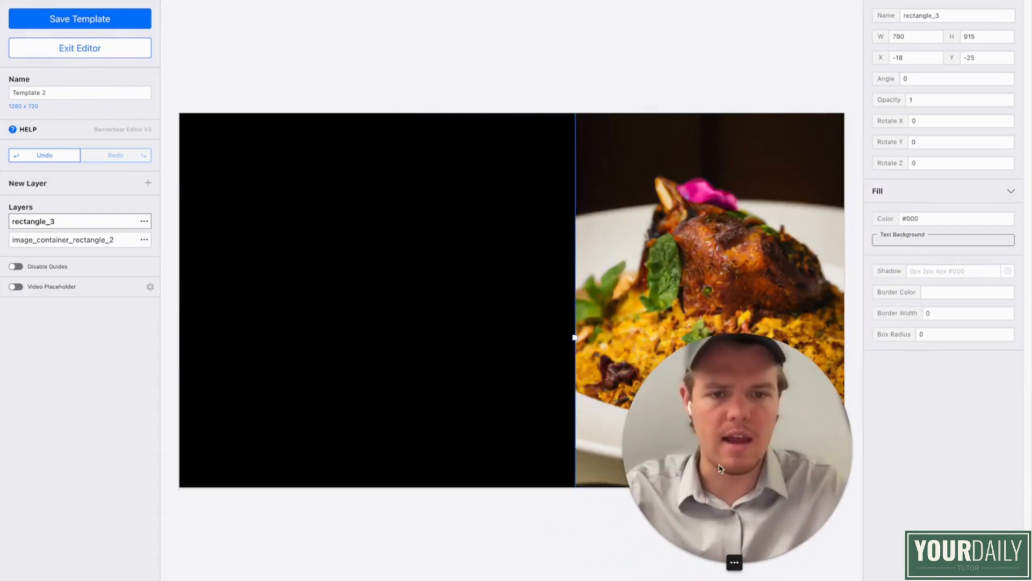
pyautogui.moveTo(528, 311)
pyautogui.mouseDown()
pyautogui.moveTo(494, 313)
pyautogui.moveTo(508, 312)
pyautogui.mouseUp()
# - Set the rectangle's fill to the pale cyan colour #E5FDFF
pyautogui.click(958, 218)
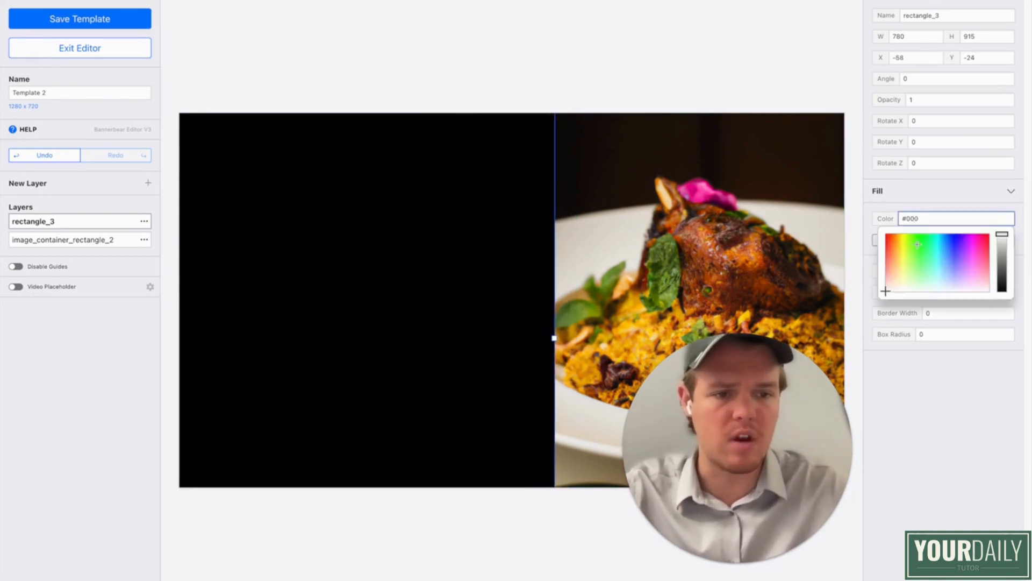
pyautogui.moveTo(917, 244)
pyautogui.mouseDown()
pyautogui.moveTo(906, 256)
pyautogui.moveTo(938, 285)
pyautogui.mouseUp()
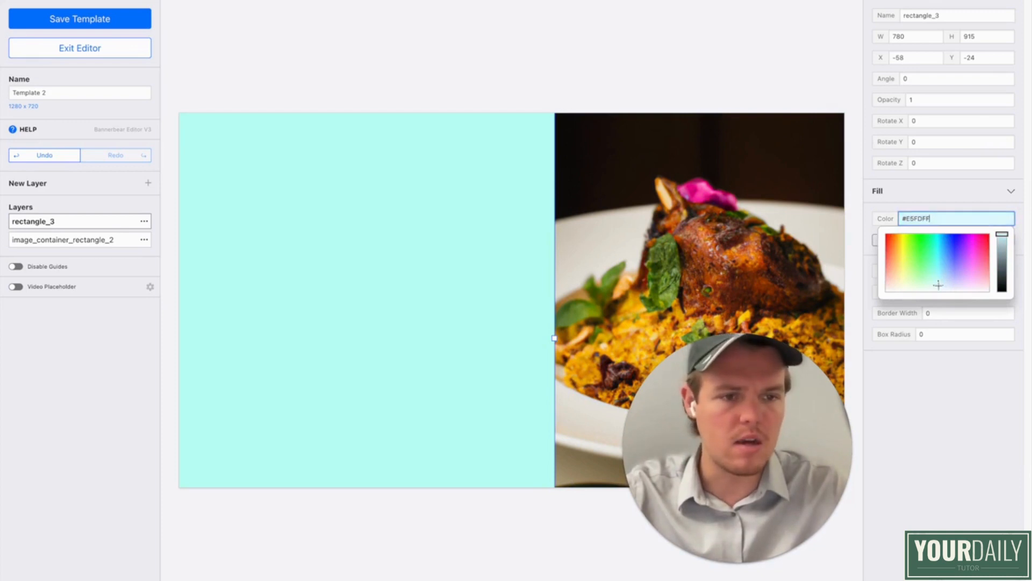
pyautogui.click(766, 52)
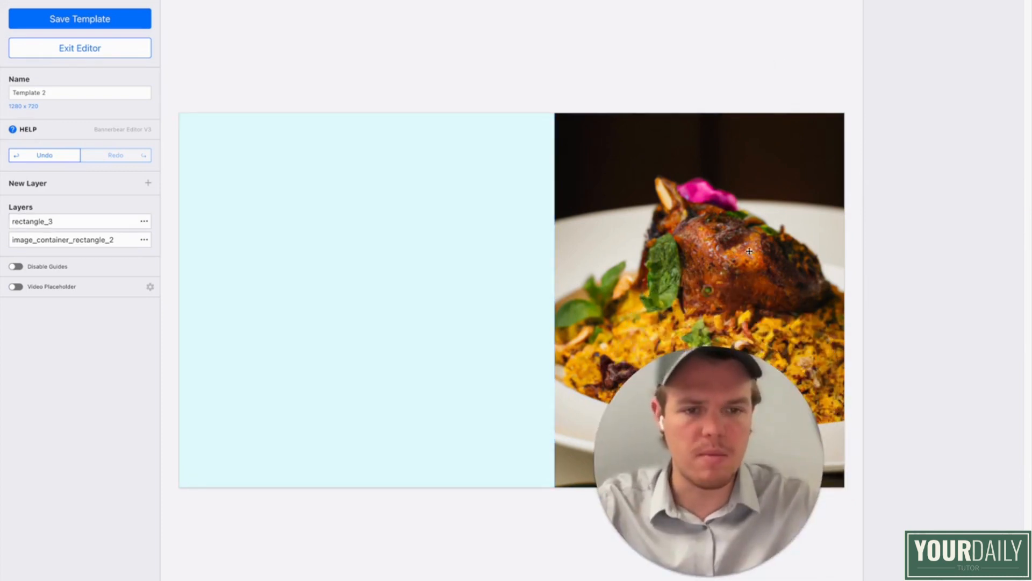
# - Shift the food photo to about X 599, Y -33 and rename its layer to "food item"
pyautogui.moveTo(749, 251); pyautogui.dragTo(746, 213)
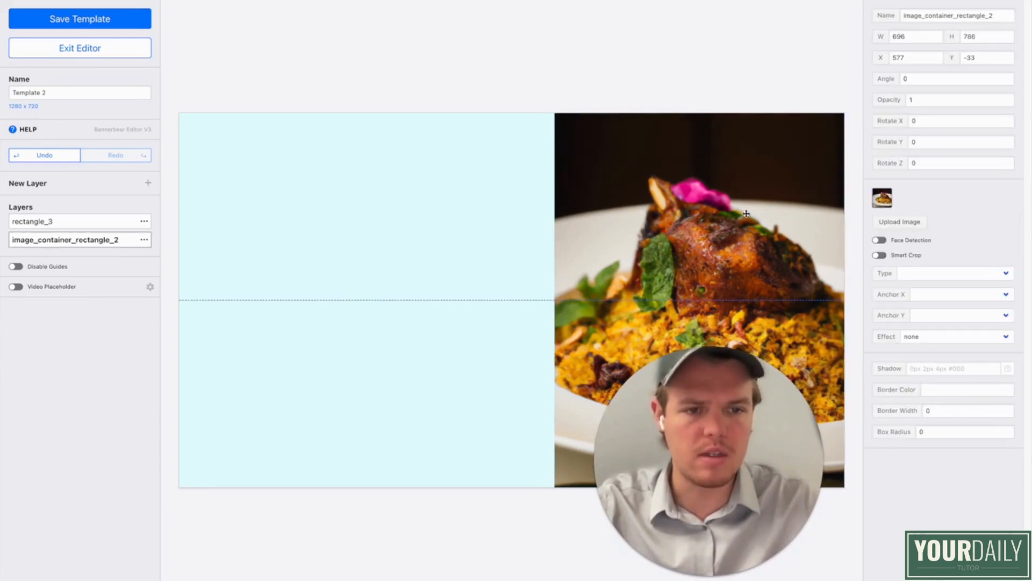
pyautogui.click(705, 70)
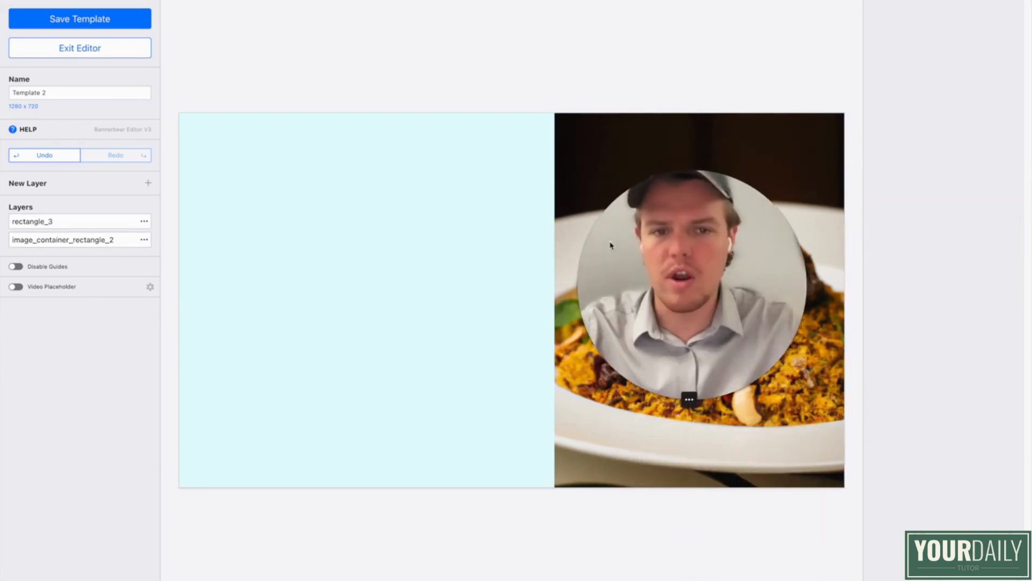
pyautogui.click(144, 240)
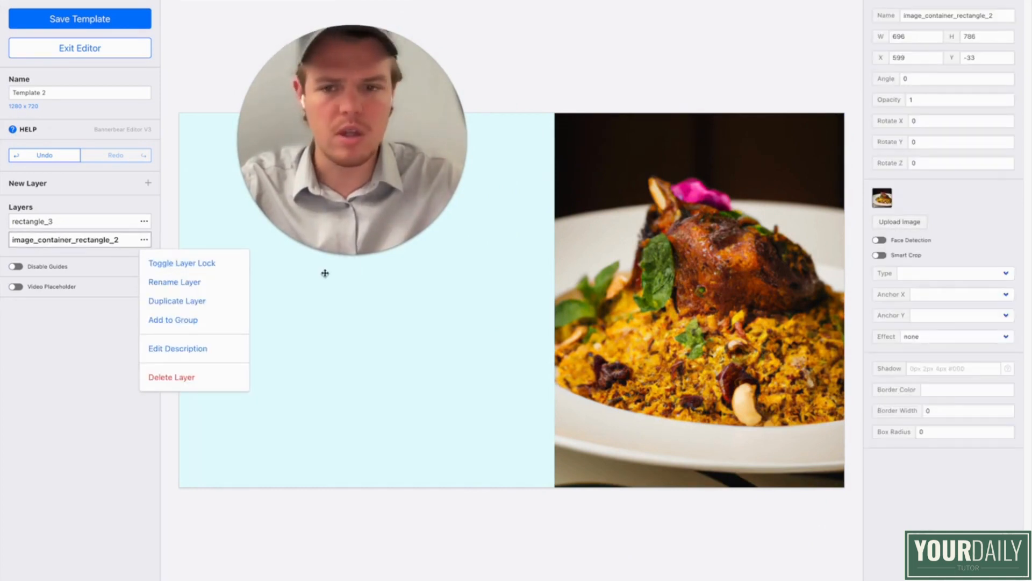
pyautogui.click(226, 281)
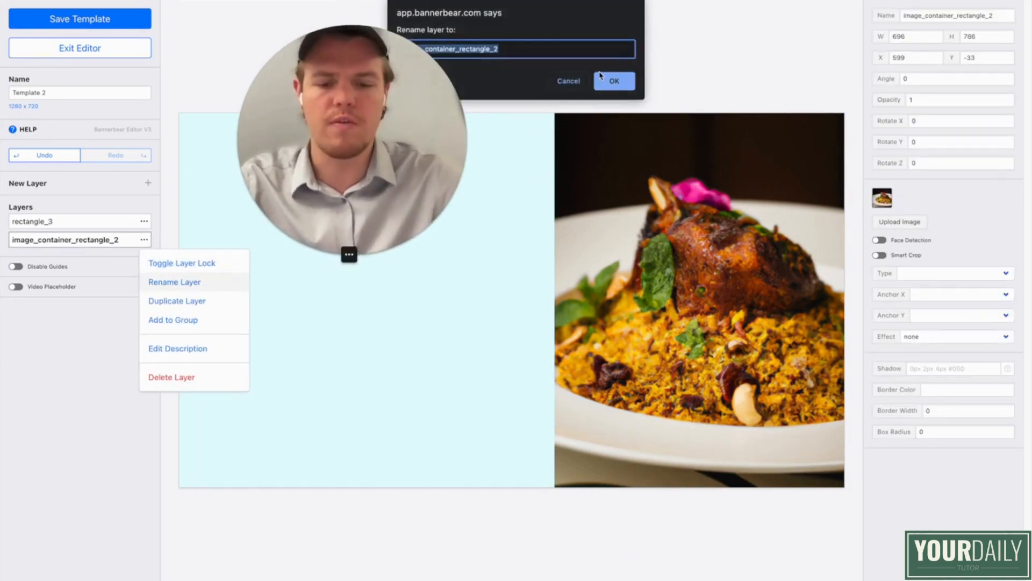
pyautogui.write('food item')
pyautogui.click(613, 80)
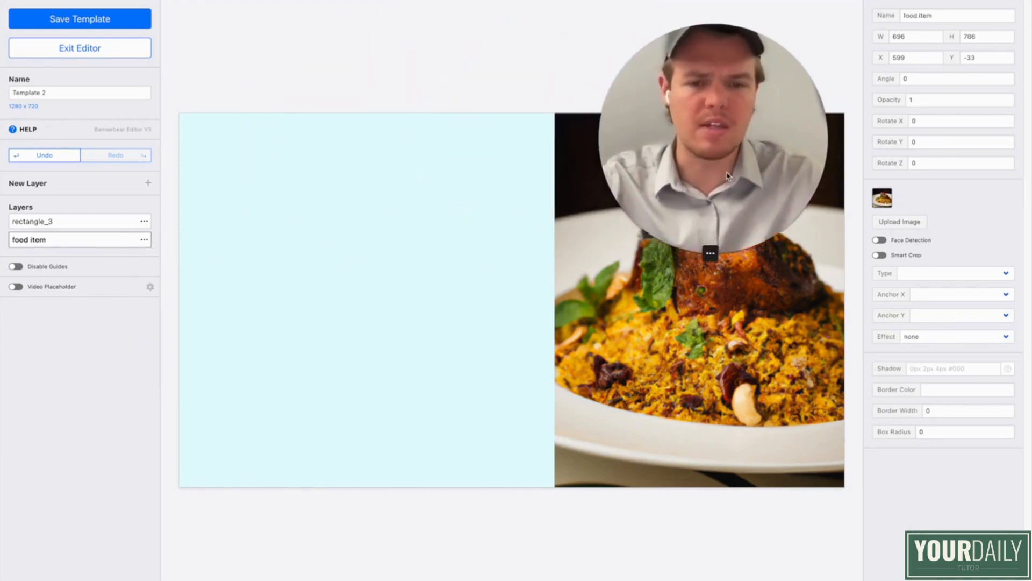
pyautogui.moveTo(728, 177); pyautogui.dragTo(770, 222)
# - Add a text layer and place it on the cyan area at about X 67, Y 150
pyautogui.click(143, 188)
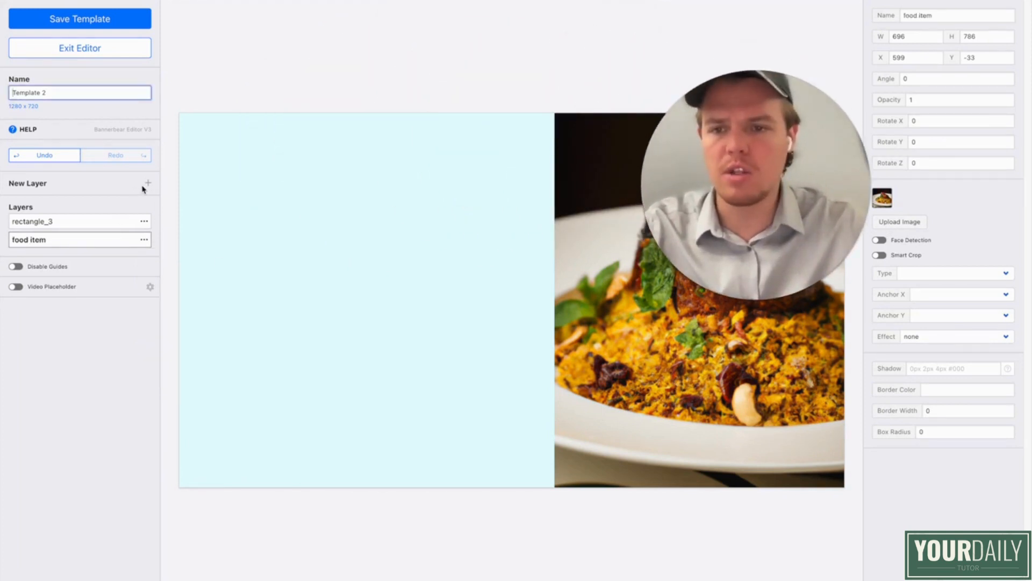
pyautogui.click(146, 184)
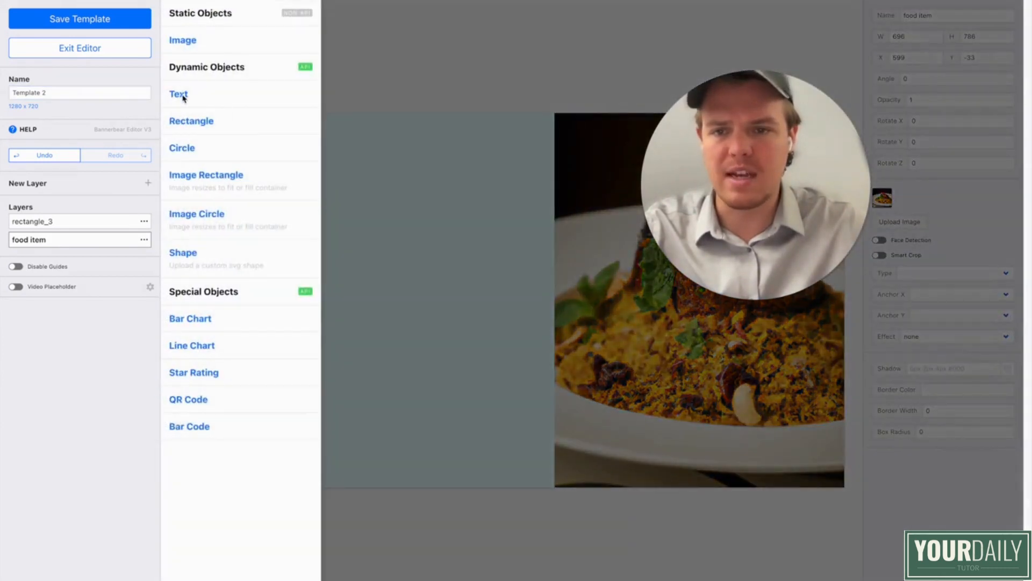
pyautogui.click(179, 97)
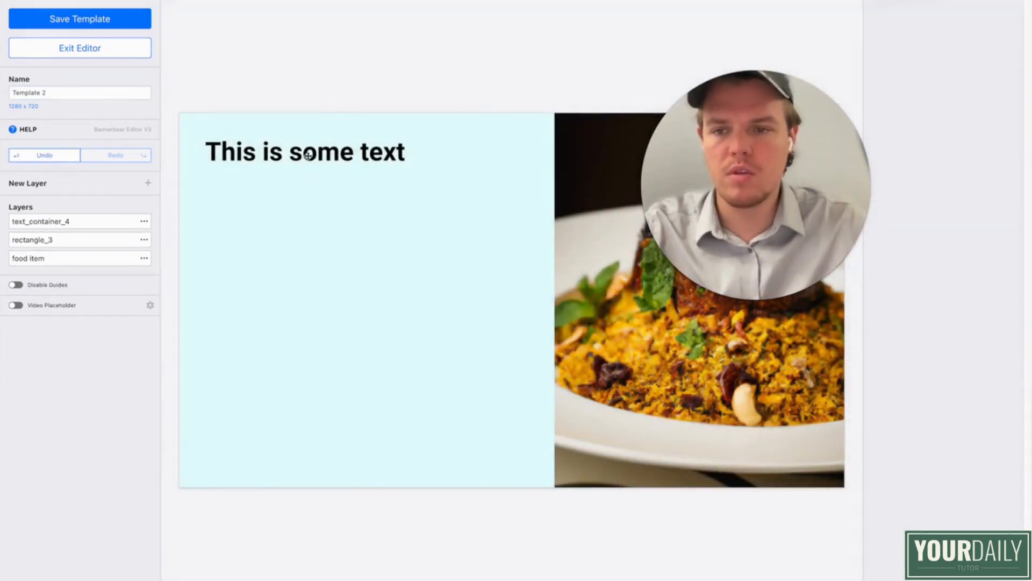
pyautogui.moveTo(320, 166); pyautogui.dragTo(329, 219)
pyautogui.moveTo(746, 239); pyautogui.dragTo(694, 432)
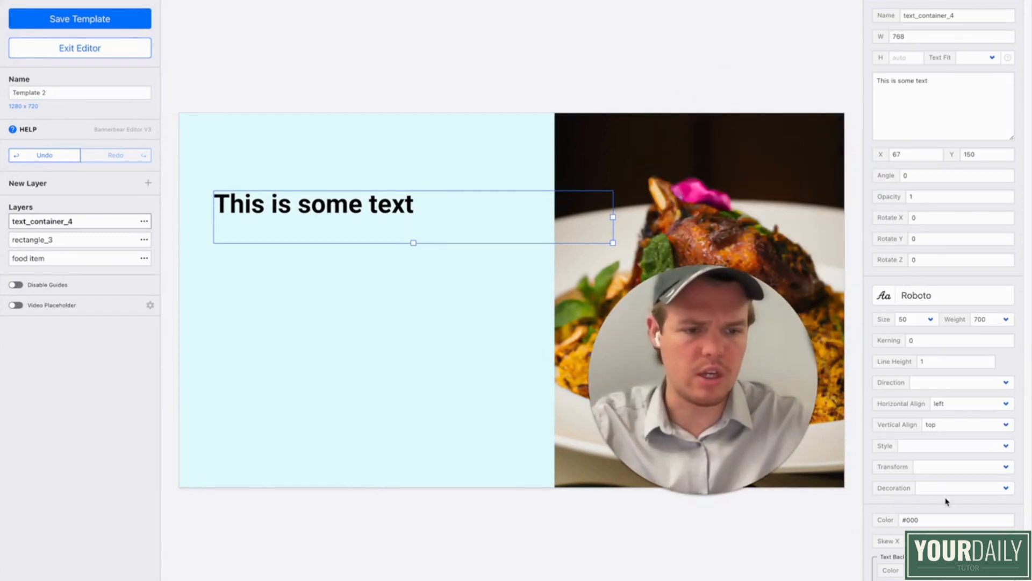
# - Set the text layer's font size to 53
pyautogui.click(926, 319)
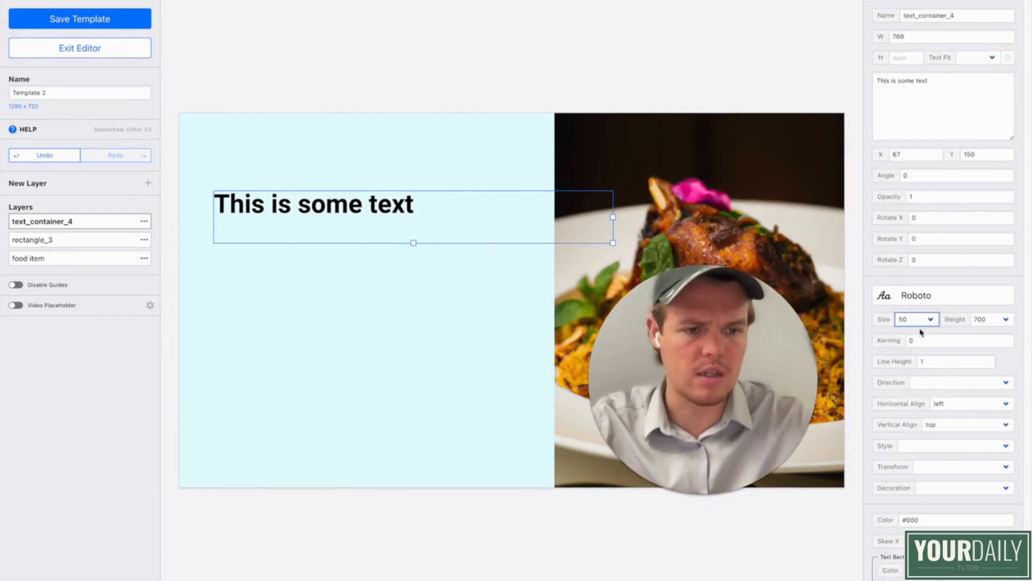
pyautogui.click(930, 320)
pyautogui.click(916, 352)
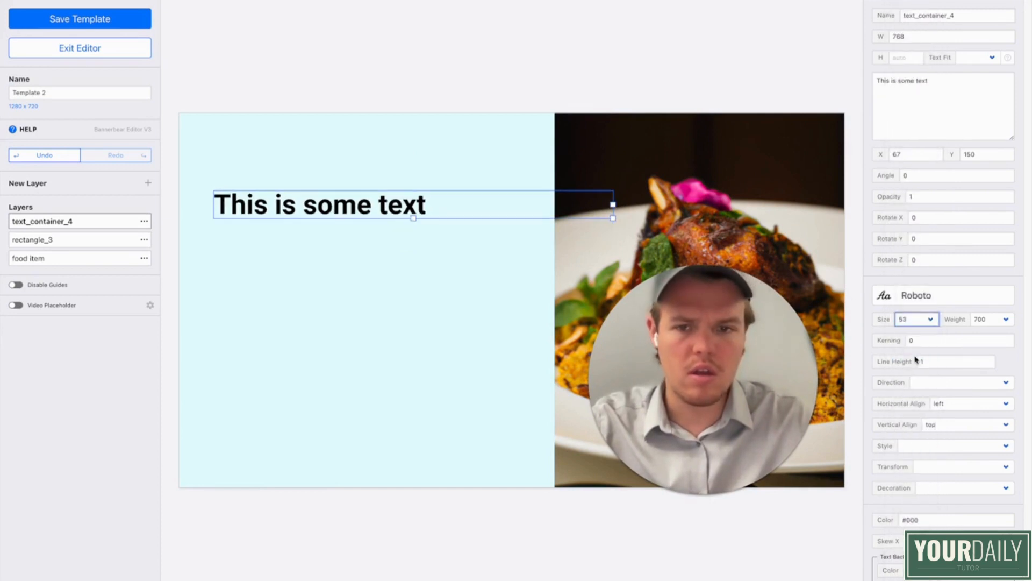
# - Try #ffffff as the text colour and undo the change
pyautogui.scroll(-3, 933, 338)
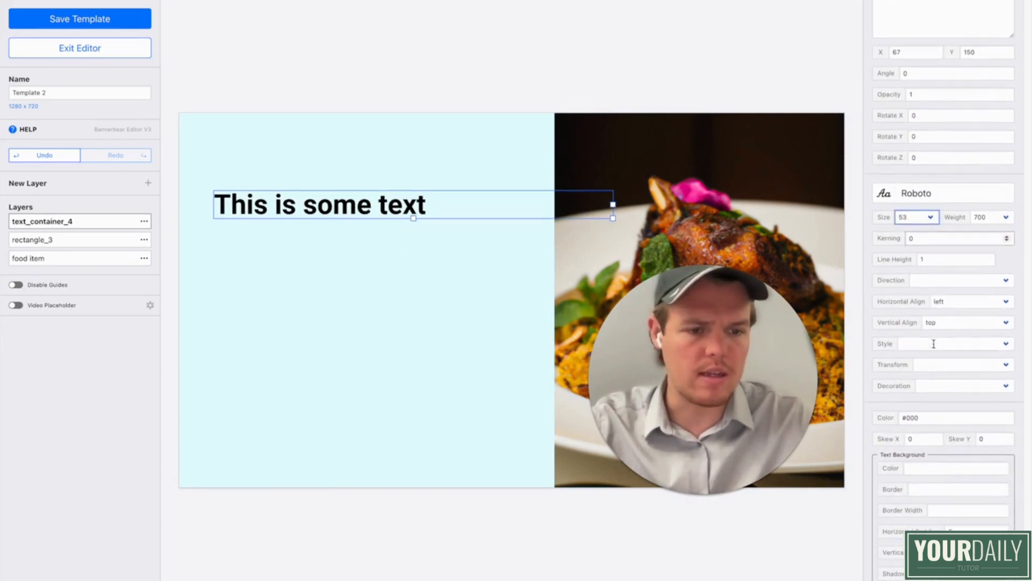
pyautogui.doubleClick(921, 415)
pyautogui.write('ffffff')
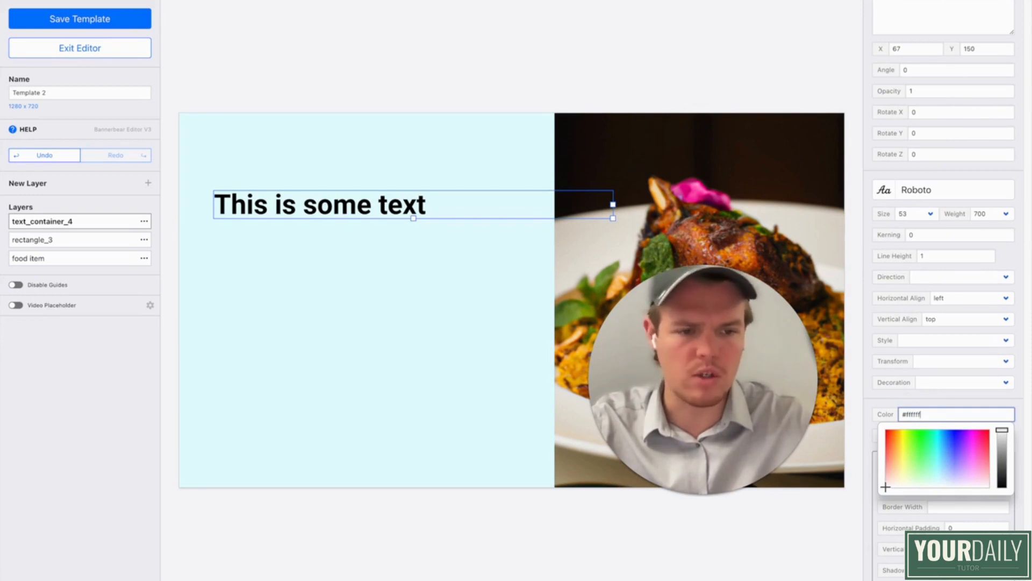
pyautogui.press('Return')
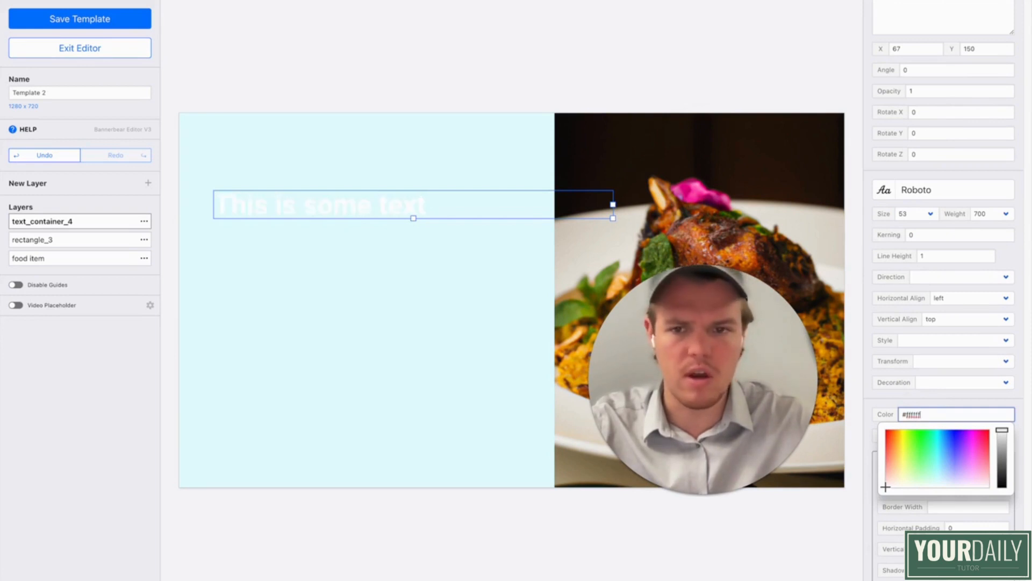
pyautogui.press('super+z')
# - Resize the text box to about 700 by 118 and move it to about X 12, Y 79 within the cyan area
pyautogui.click(407, 209)
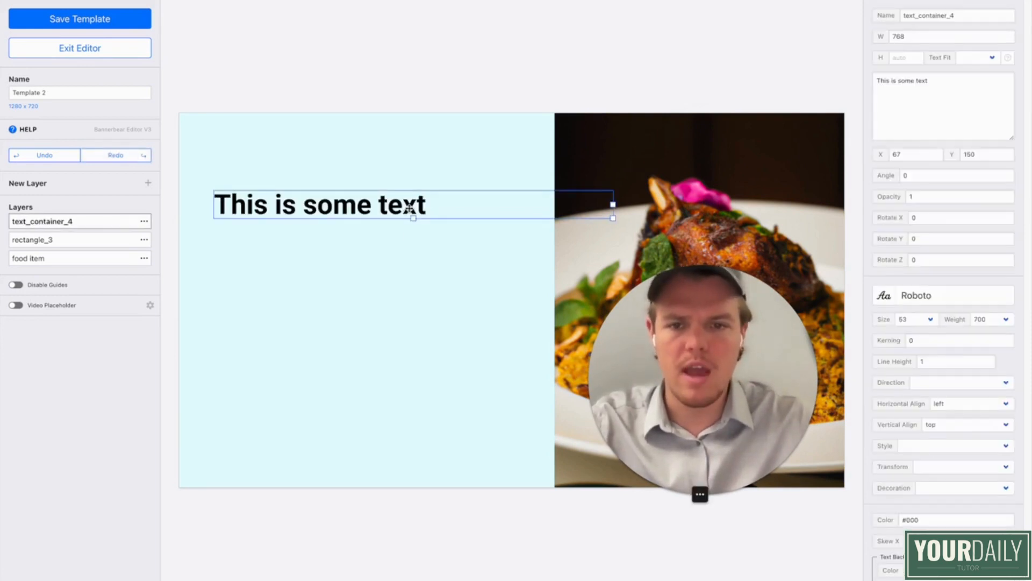
pyautogui.moveTo(570, 242); pyautogui.dragTo(550, 239)
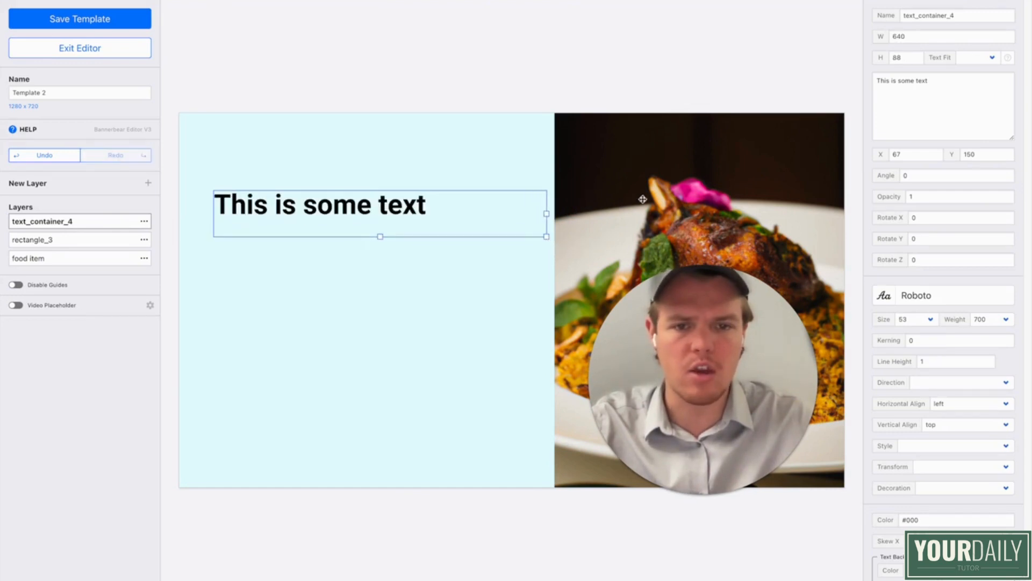
pyautogui.moveTo(365, 209); pyautogui.dragTo(337, 173)
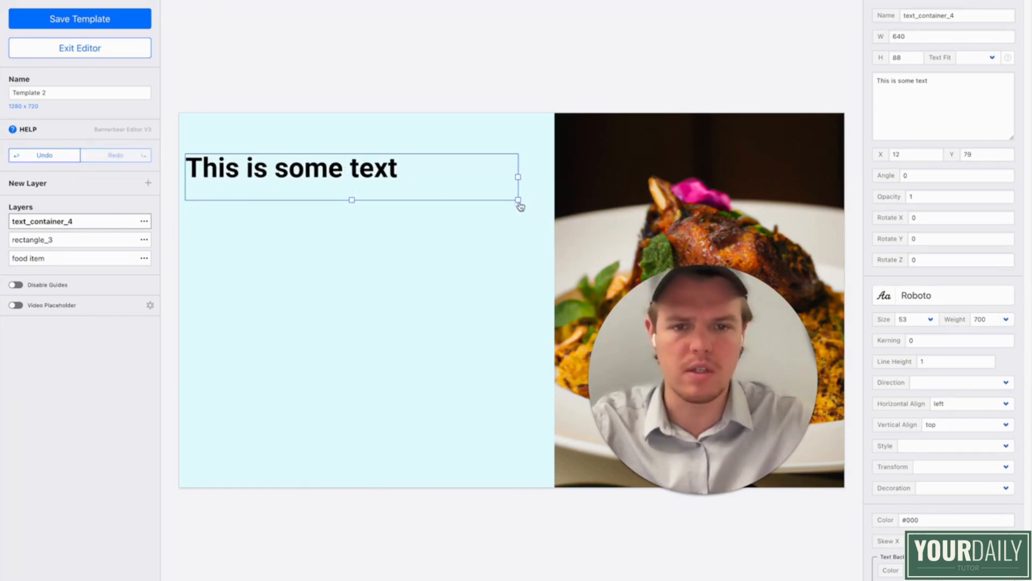
pyautogui.moveTo(519, 207); pyautogui.dragTo(550, 220)
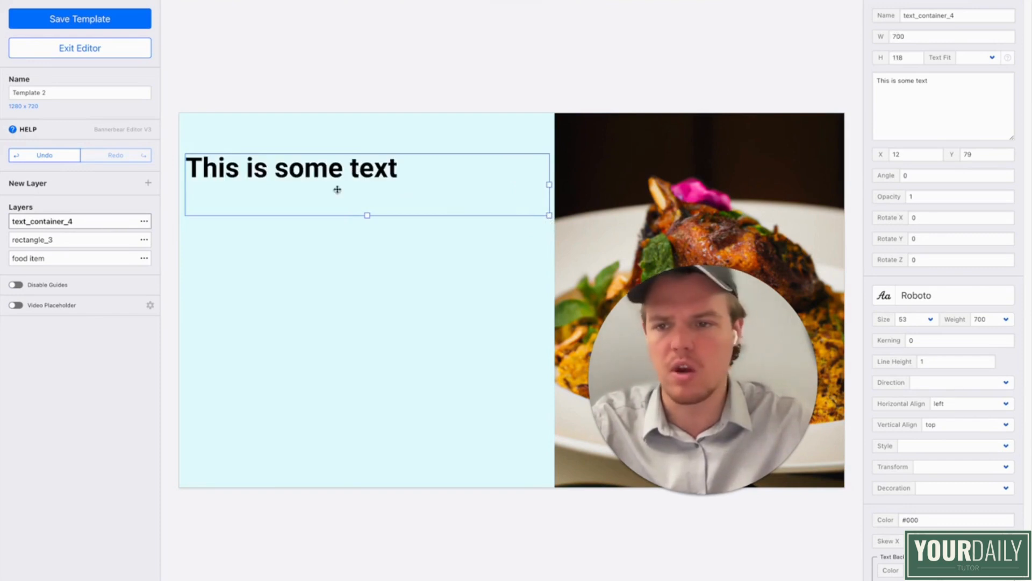
# - Rename the text layer to "line 1"
pyautogui.click(144, 221)
pyautogui.click(193, 269)
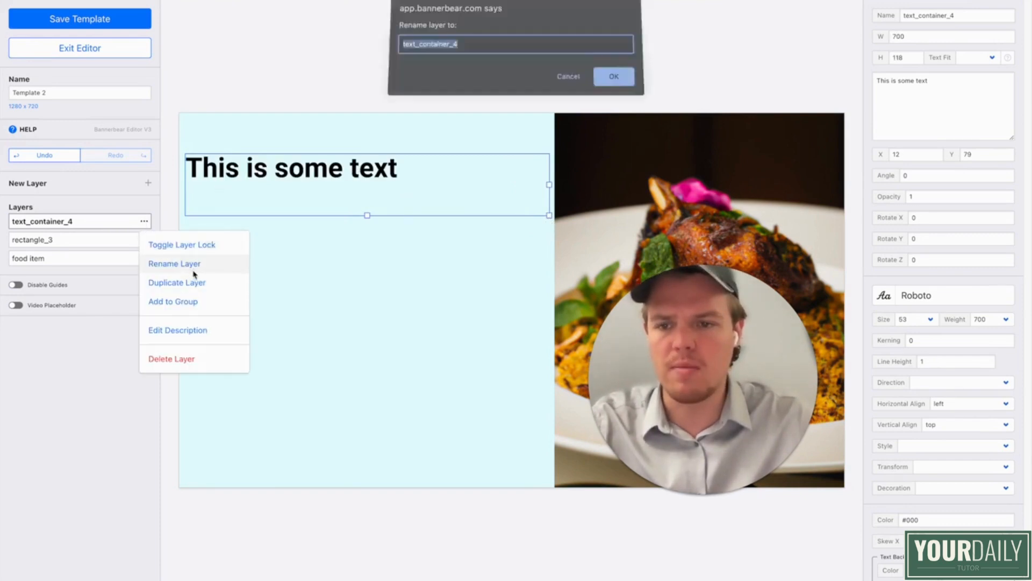
pyautogui.write('t')
pyautogui.write('ine 1')
pyautogui.press('Return')
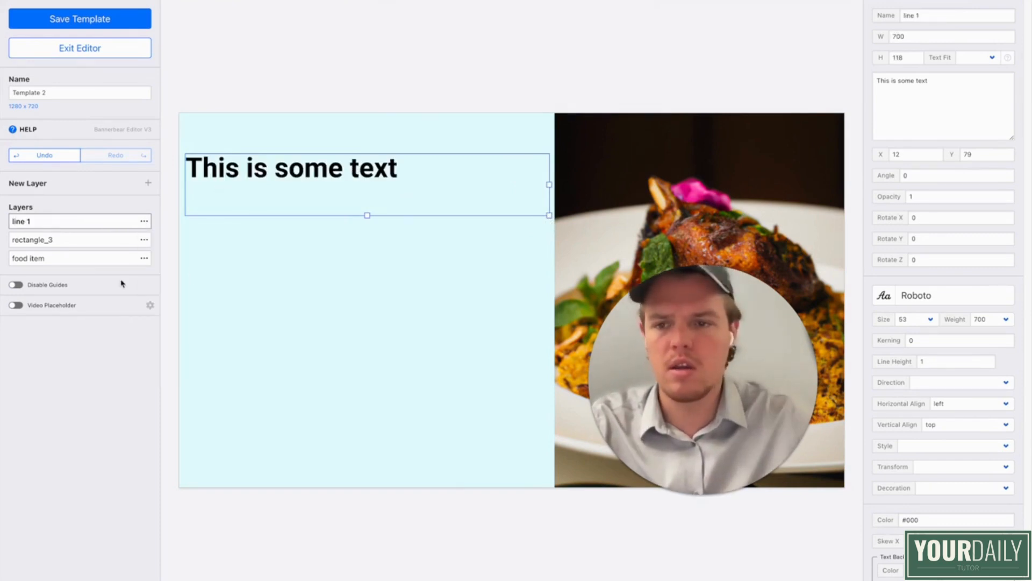
# - Duplicate the "line 1" text layer, move the copy down to about Y 301 and rename it "line 2"
pyautogui.click(144, 222)
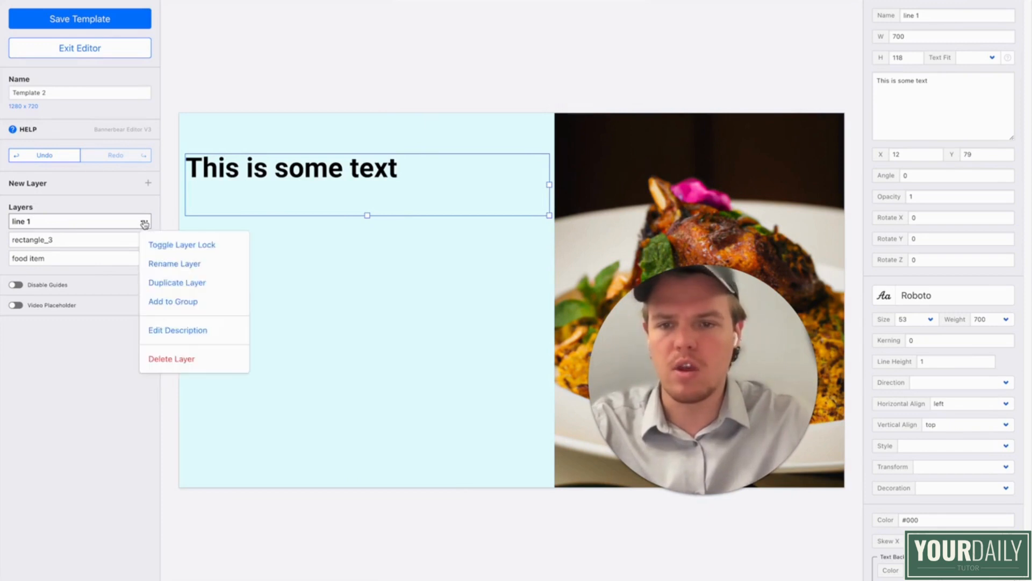
pyautogui.click(184, 282)
pyautogui.moveTo(313, 187); pyautogui.dragTo(312, 301)
pyautogui.click(145, 222)
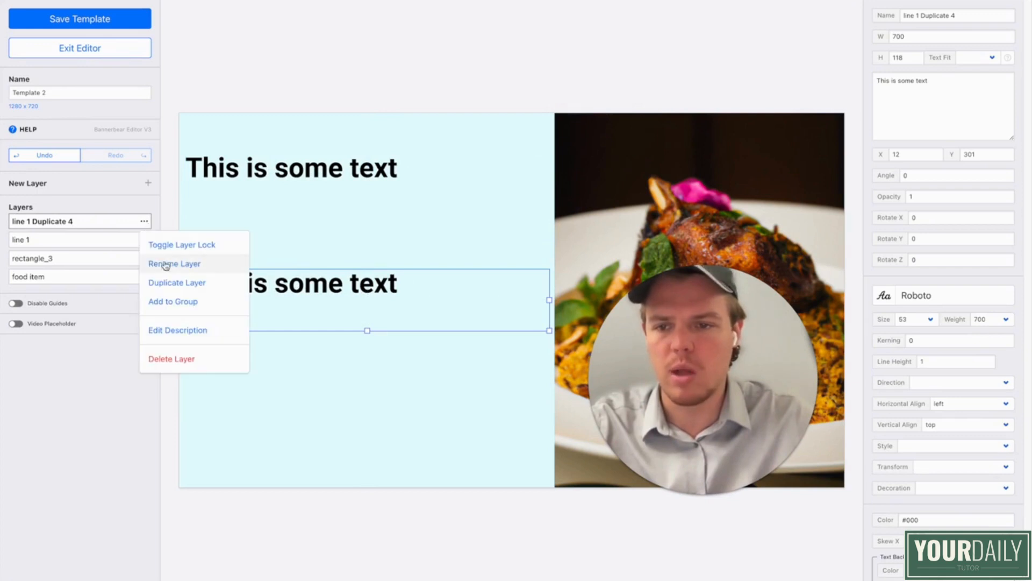
pyautogui.click(177, 263)
pyautogui.write('line 2')
pyautogui.press('Return')
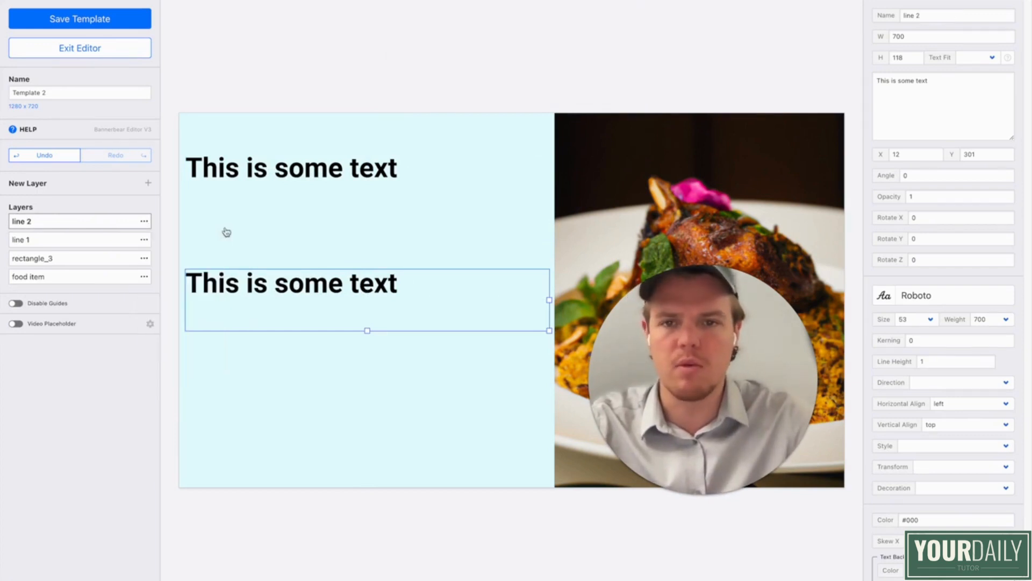
# - Duplicate the "line 2" text layer, move the copy down to about Y 553 and rename it "line 3"
pyautogui.click(144, 222)
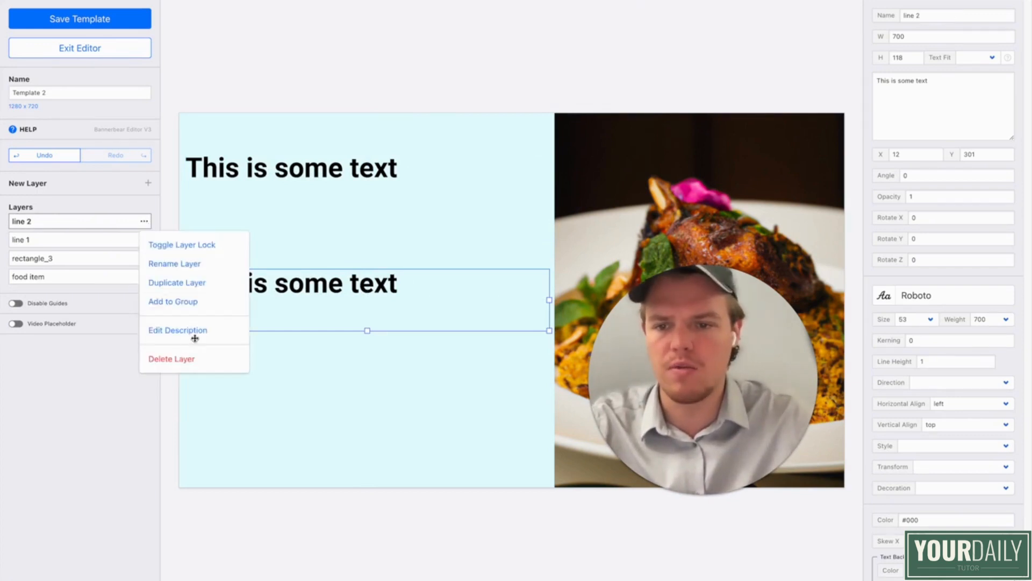
pyautogui.click(205, 283)
pyautogui.moveTo(253, 296); pyautogui.dragTo(261, 411)
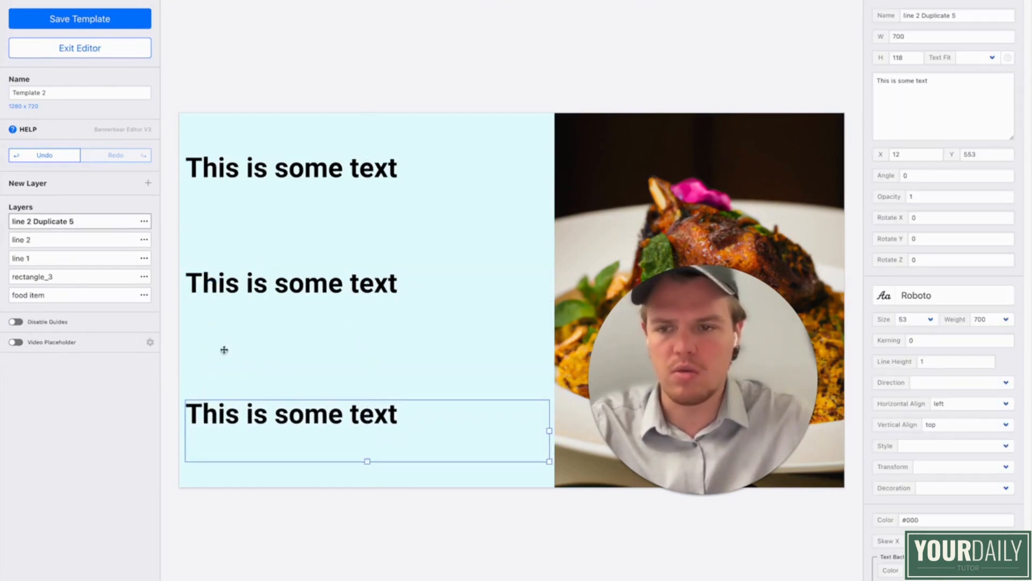
pyautogui.click(145, 221)
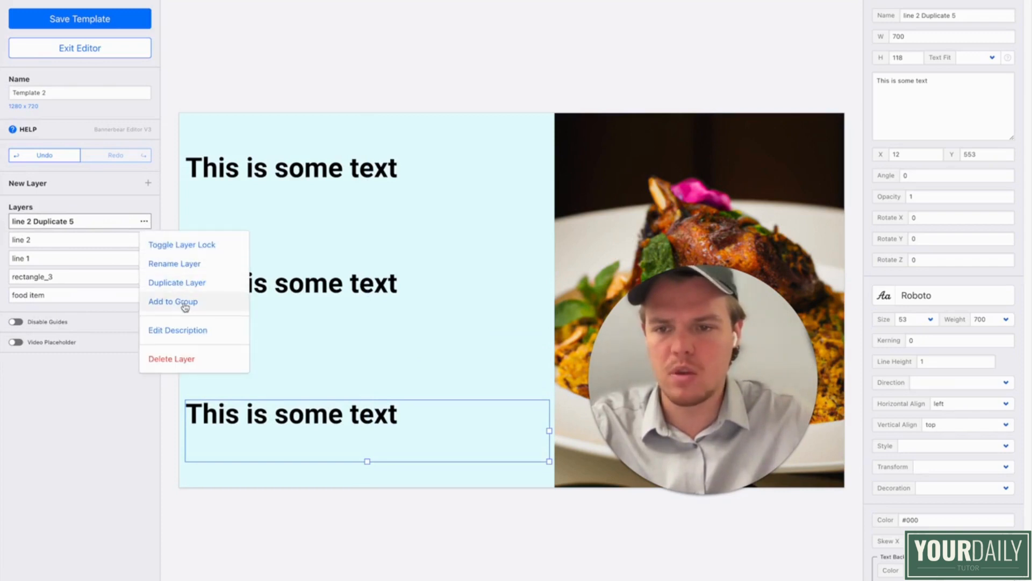
pyautogui.click(192, 264)
pyautogui.write('lin')
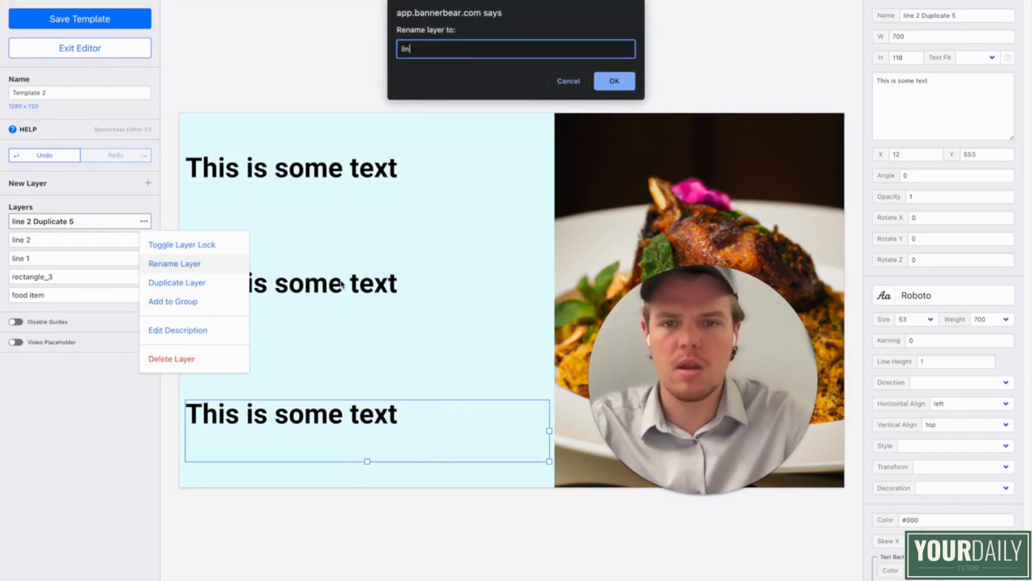
pyautogui.write('e 3')
pyautogui.press('Return')
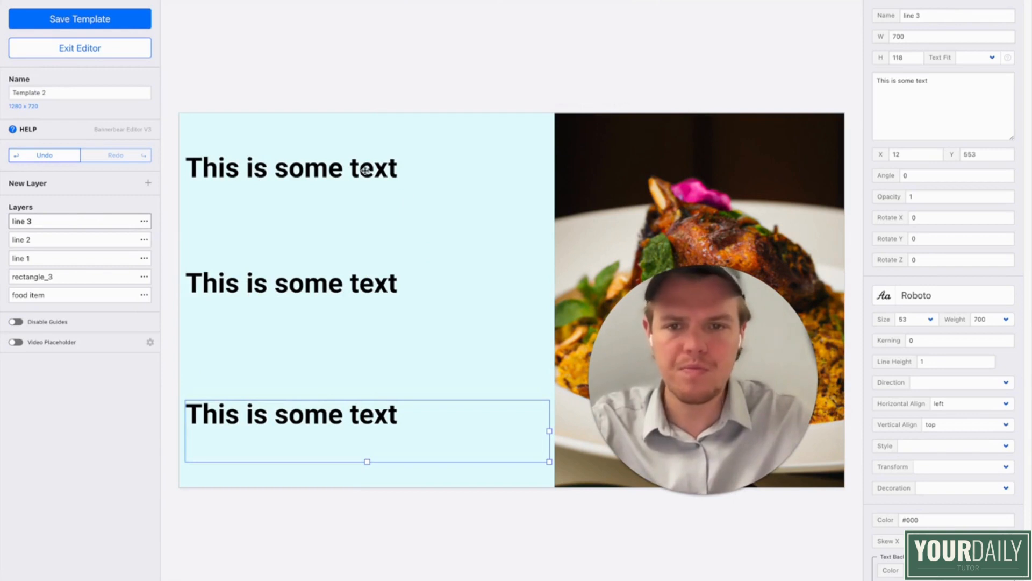
# - Set the horizontal alignment of the line 1, line 2 and line 3 text layers to center
pyautogui.moveTo(366, 170)
pyautogui.mouseDown()
pyautogui.moveTo(386, 170)
pyautogui.moveTo(366, 170)
pyautogui.mouseUp()
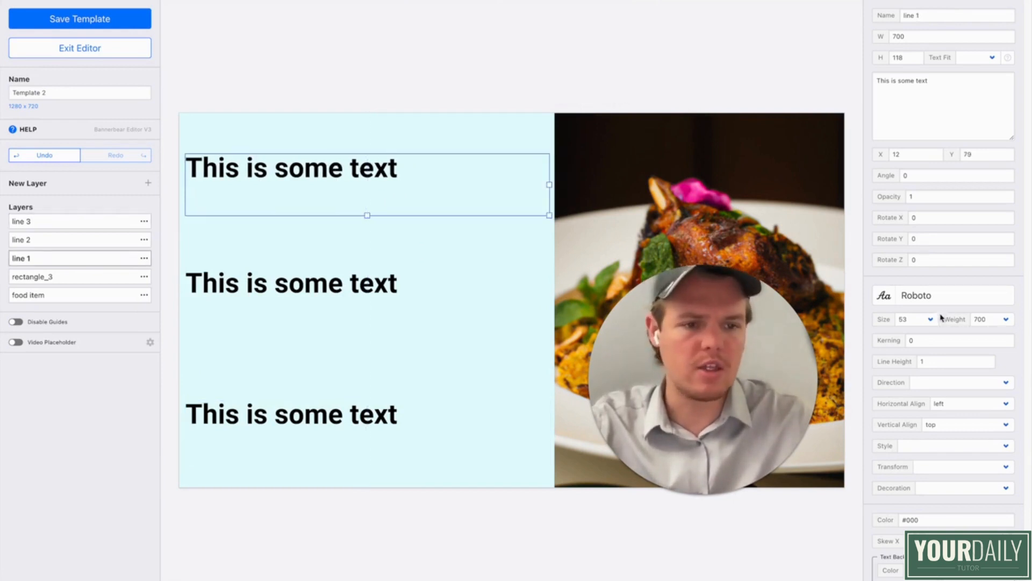
pyautogui.scroll(-3, 963, 323)
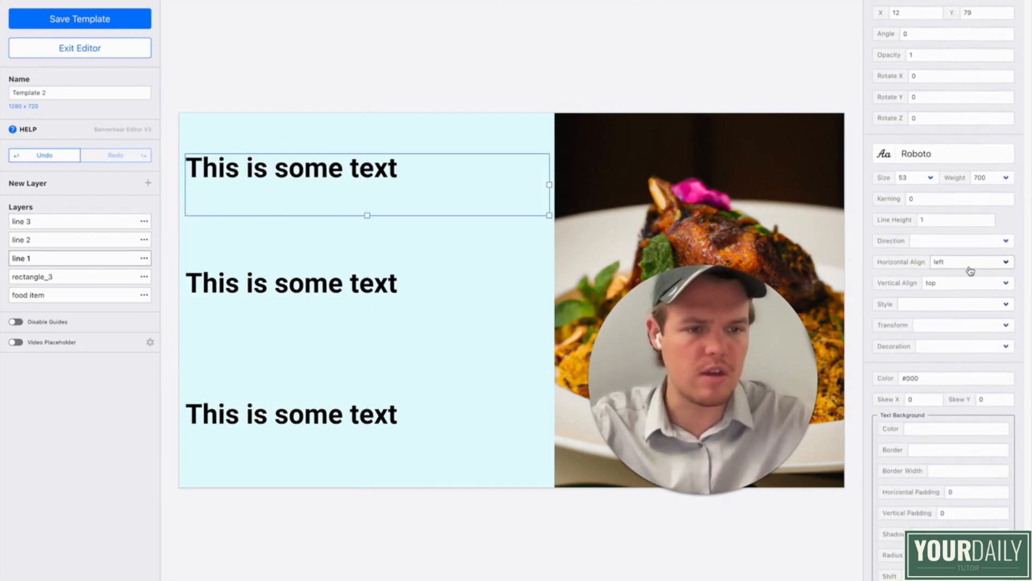
pyautogui.click(968, 264)
pyautogui.click(970, 274)
pyautogui.click(374, 284)
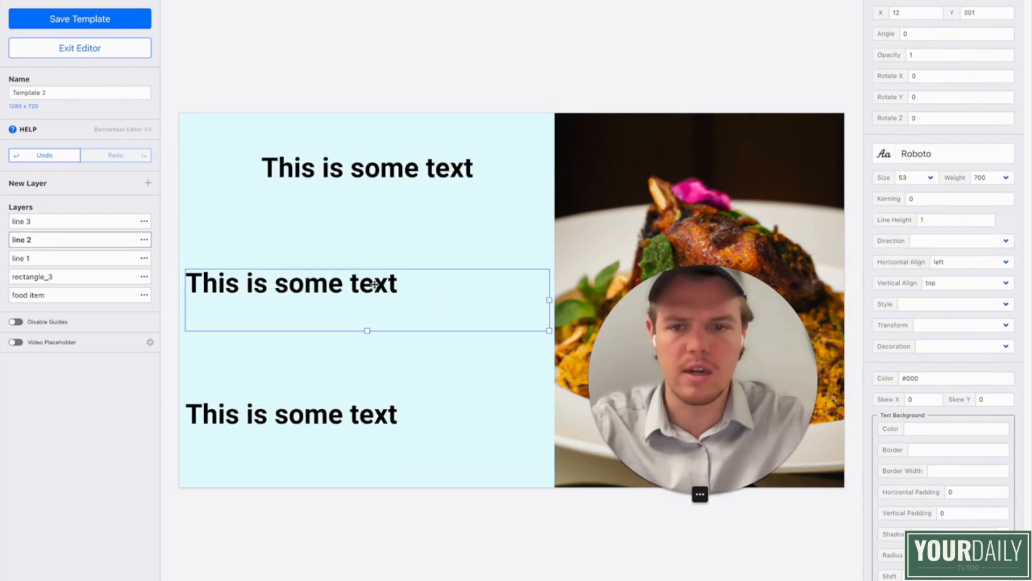
pyautogui.click(967, 261)
pyautogui.click(968, 275)
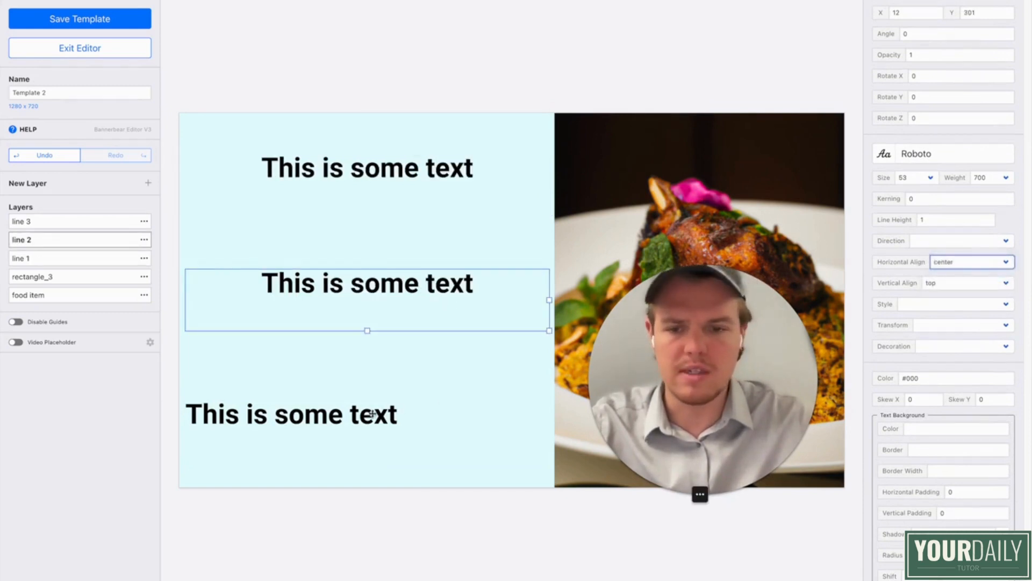
pyautogui.click(973, 262)
pyautogui.click(976, 273)
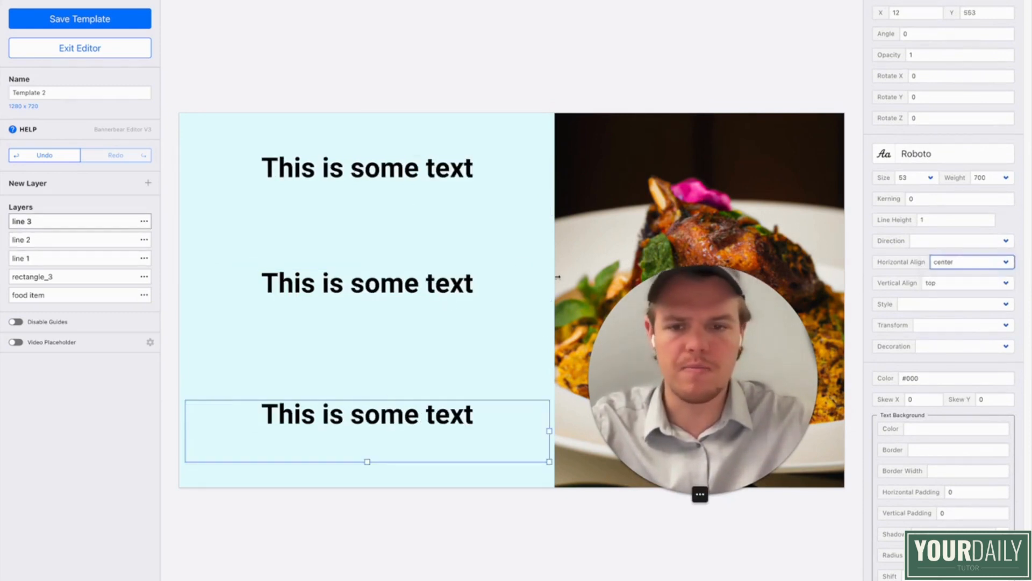
# - Move line 3 up to about Y 528 and set the font size of line 2 to 68
pyautogui.moveTo(443, 398); pyautogui.dragTo(443, 385)
pyautogui.click(419, 295)
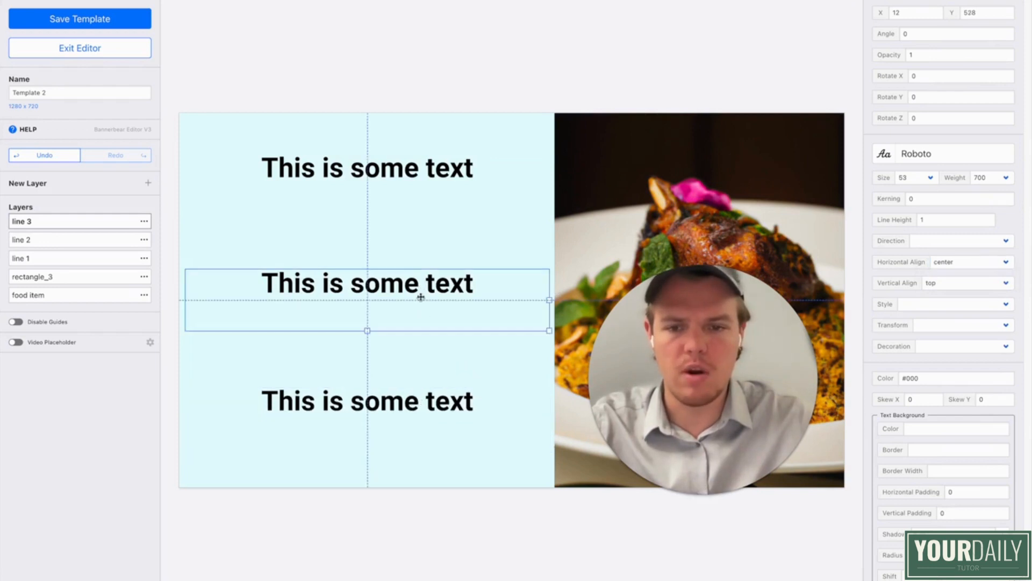
pyautogui.scroll(2, 941, 419)
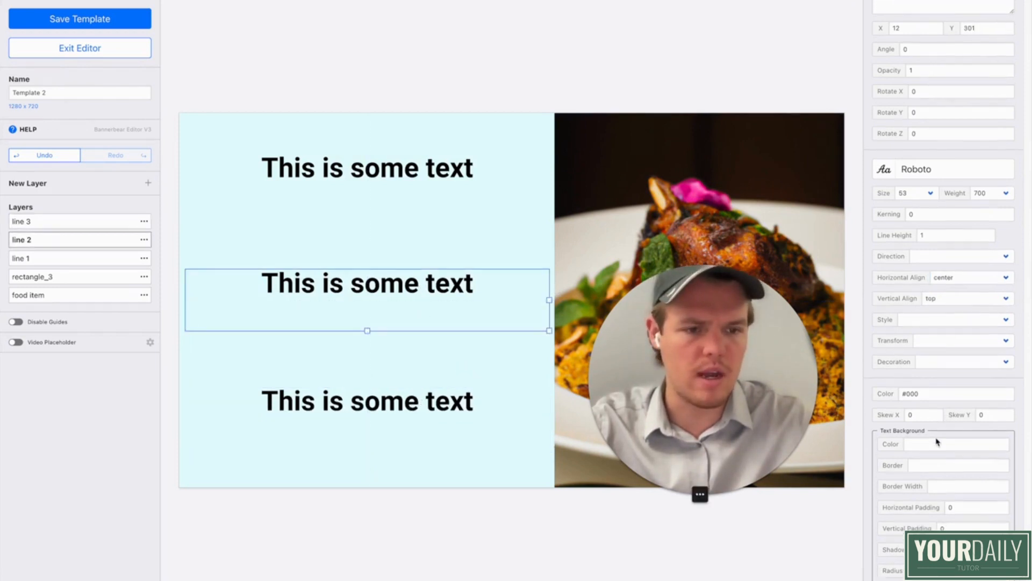
pyautogui.click(931, 239)
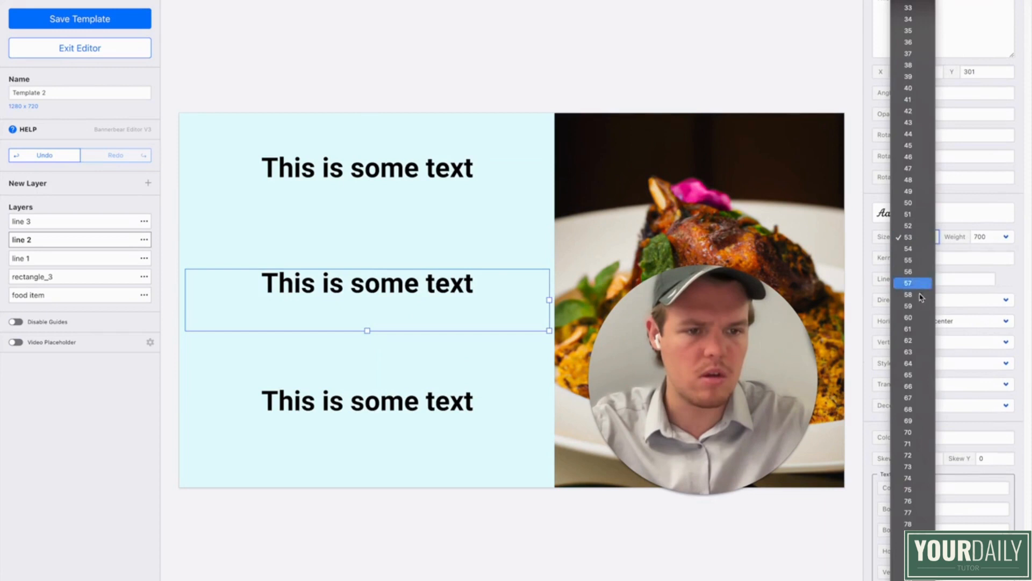
pyautogui.click(909, 410)
# - Move line 1 down to about Y 100 and line 3 up to about Y 522
pyautogui.click(428, 164)
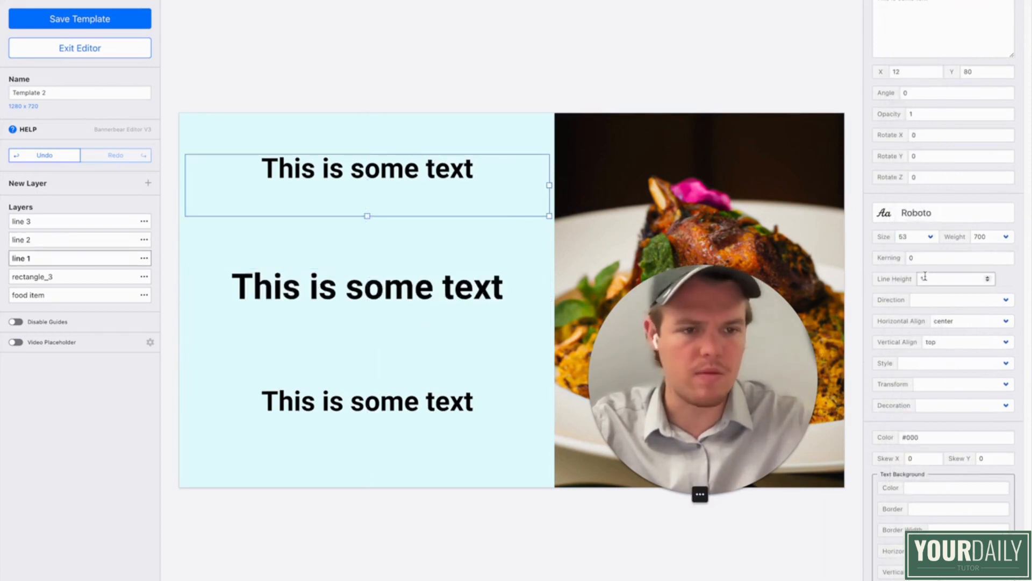
pyautogui.moveTo(438, 180); pyautogui.dragTo(439, 191)
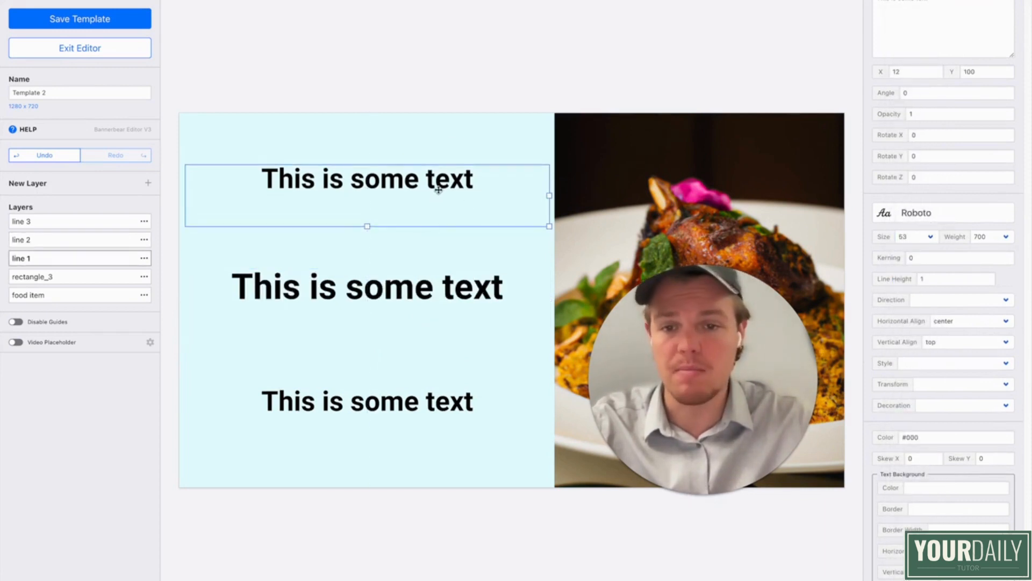
pyautogui.moveTo(362, 402)
pyautogui.mouseDown()
pyautogui.moveTo(362, 386)
pyautogui.moveTo(363, 399)
pyautogui.mouseUp()
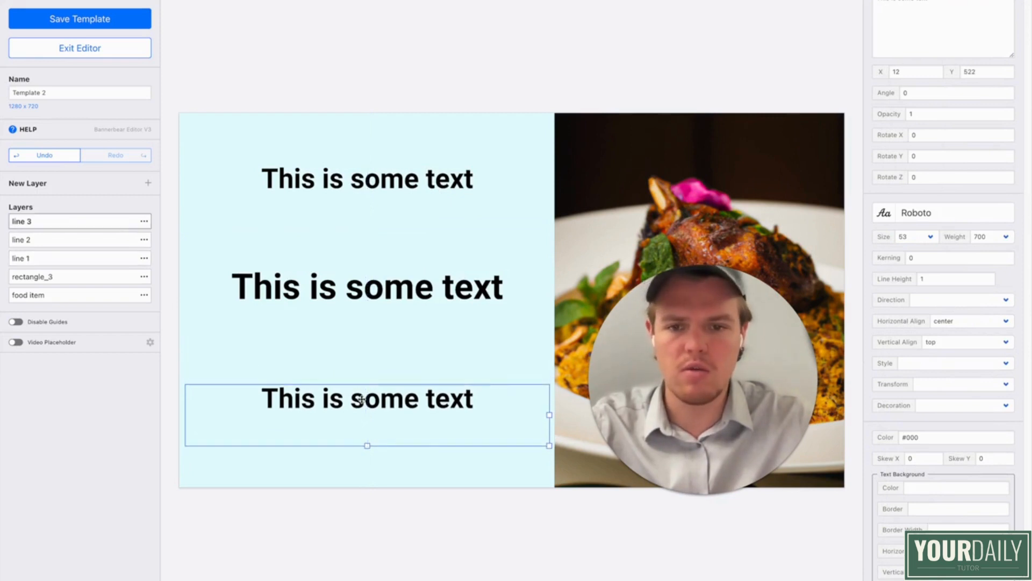
# - Save the template and rename it "Thumbnail Food"
pyautogui.click(541, 8)
pyautogui.click(145, 26)
pyautogui.click(76, 92)
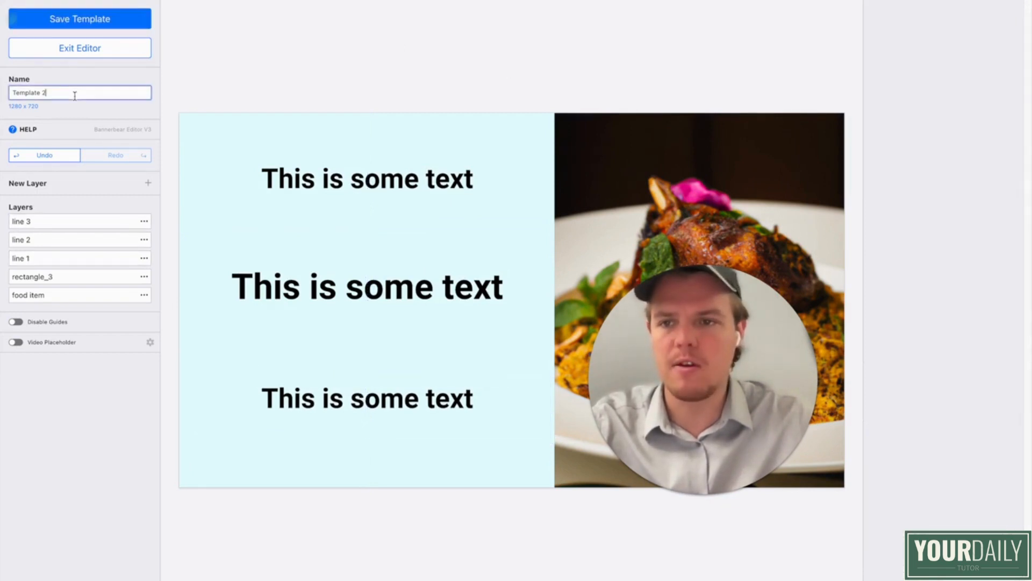
pyautogui.hotkey('ctrl', 'a')
pyautogui.write('T')
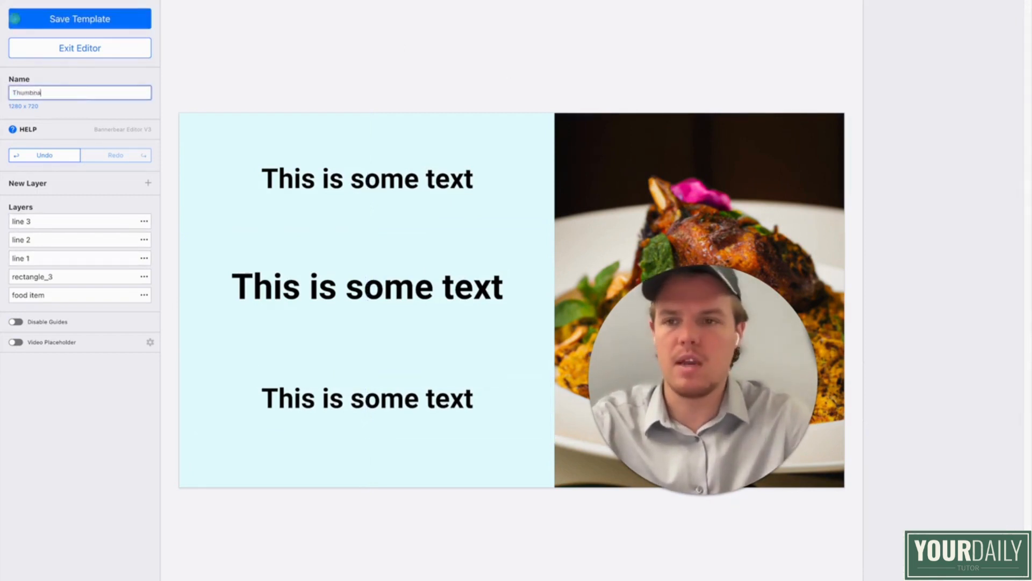
pyautogui.write('humbnail Food')
pyautogui.press('Return')
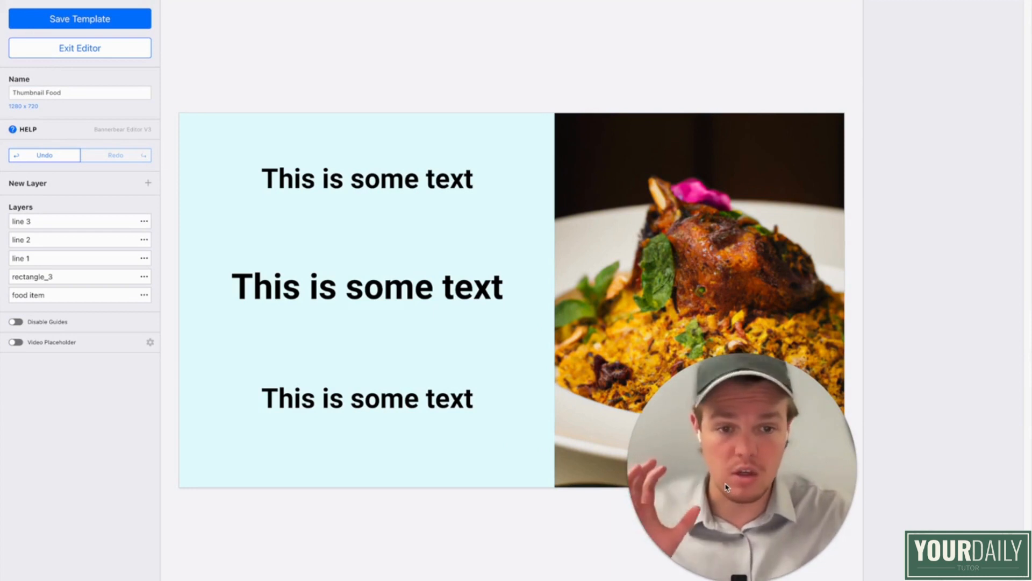
pyautogui.moveTo(729, 483); pyautogui.dragTo(805, 488)
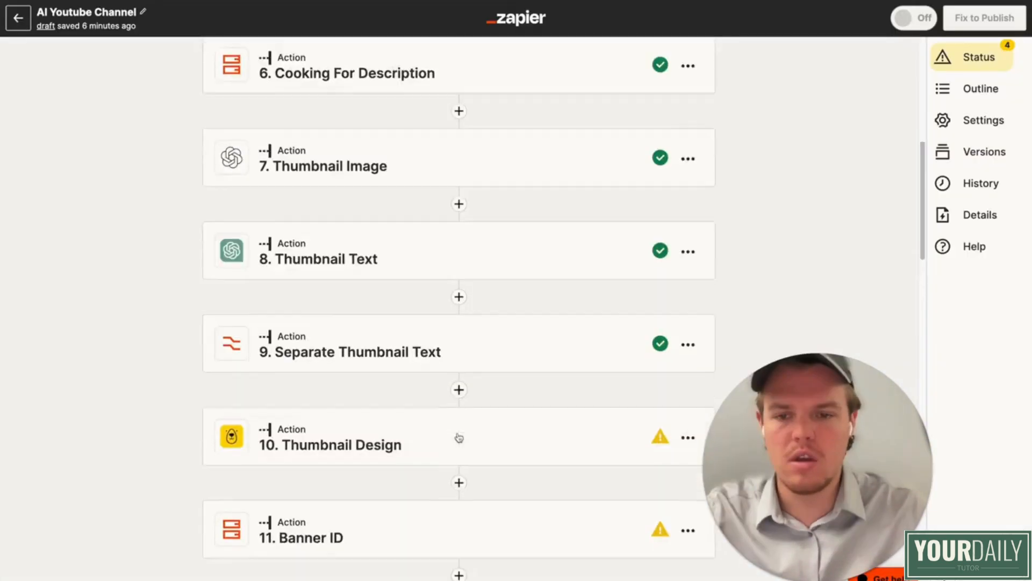
# - Set the Bannerbear event of step 10, Thumbnail Design, to Create Image and continue to its account settings
pyautogui.scroll(-3, 253, 325)
pyautogui.click(329, 320)
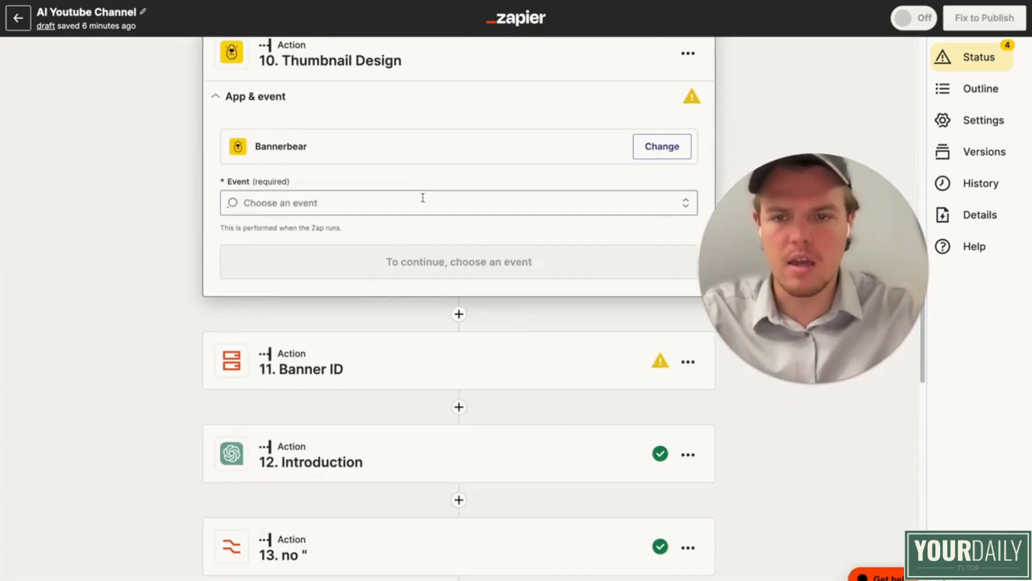
pyautogui.click(422, 197)
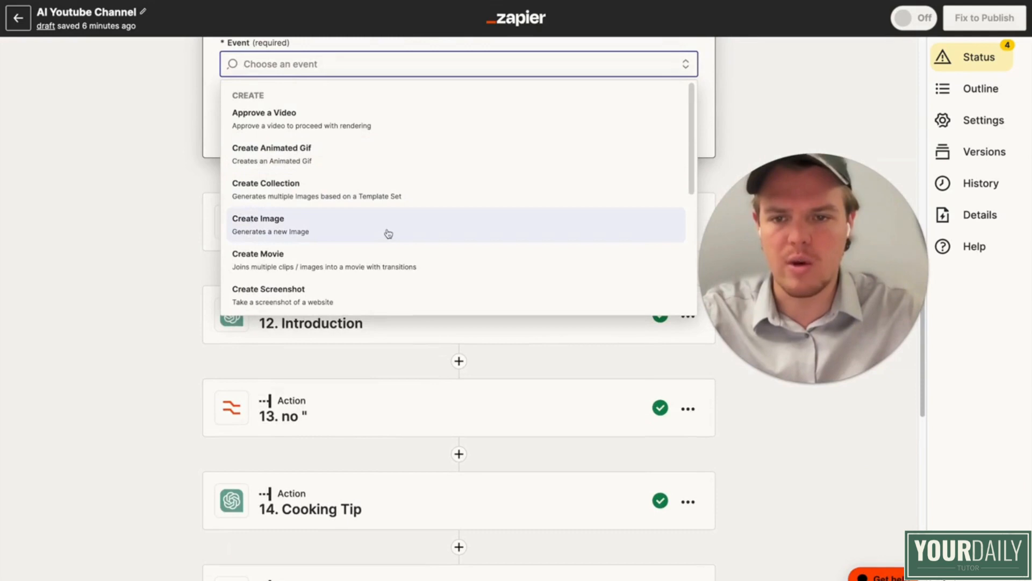
pyautogui.click(388, 234)
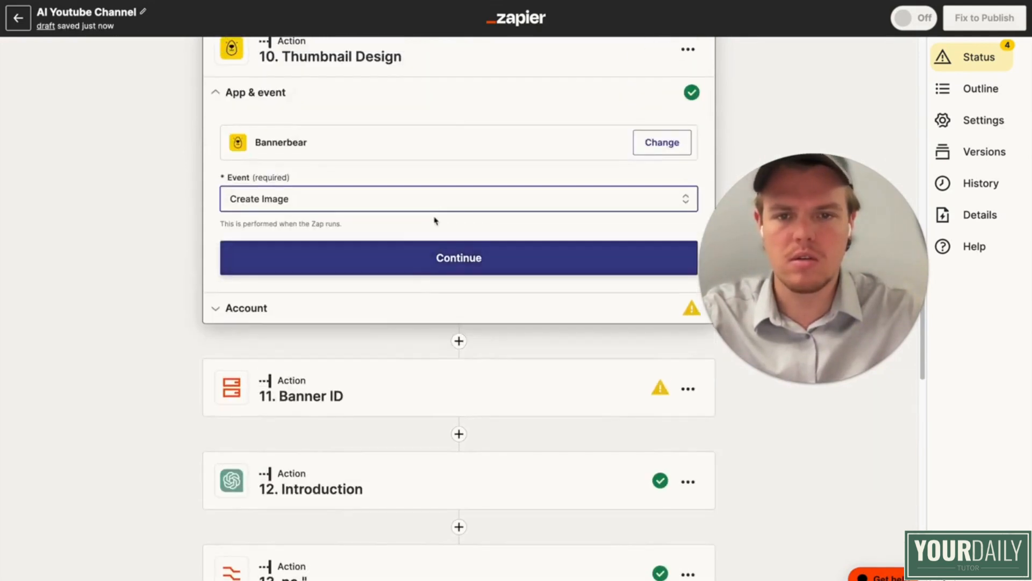
pyautogui.click(399, 260)
# - Choose the Youtube Course account for the Thumbnail Design step and select Thumbnail Food as its Template ID
pyautogui.click(645, 174)
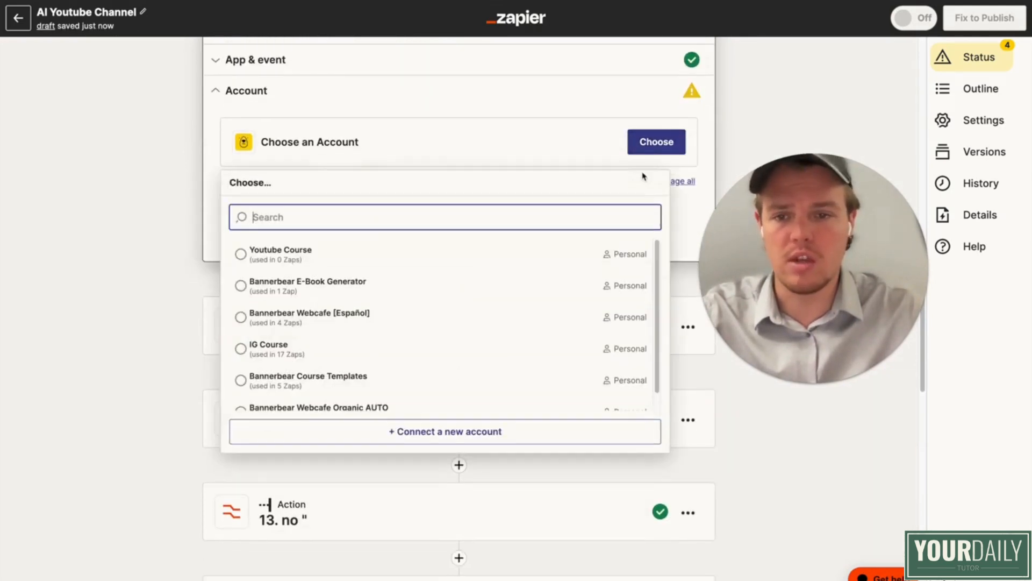
pyautogui.click(476, 259)
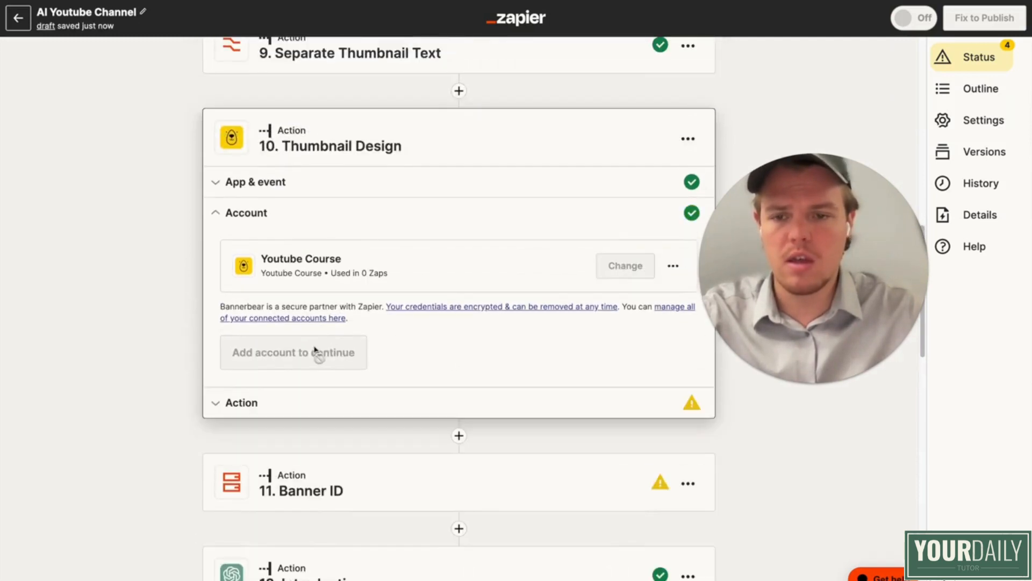
pyautogui.click(259, 357)
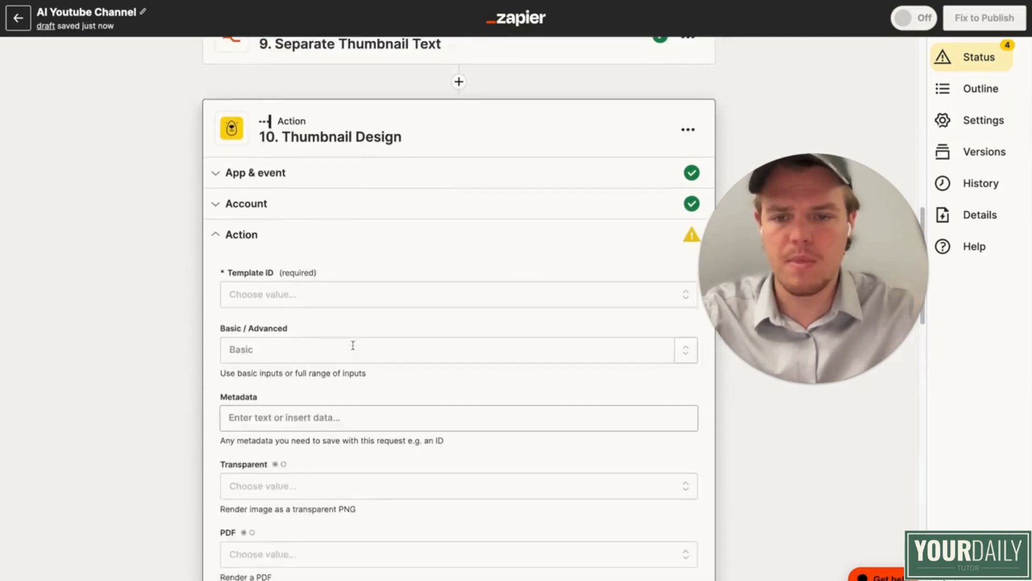
pyautogui.click(346, 220)
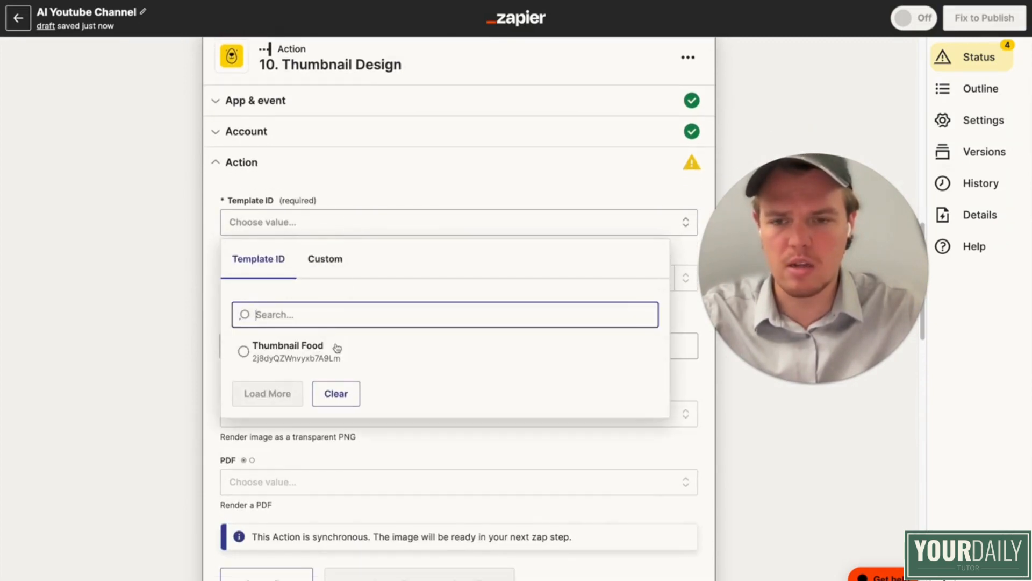
pyautogui.click(328, 356)
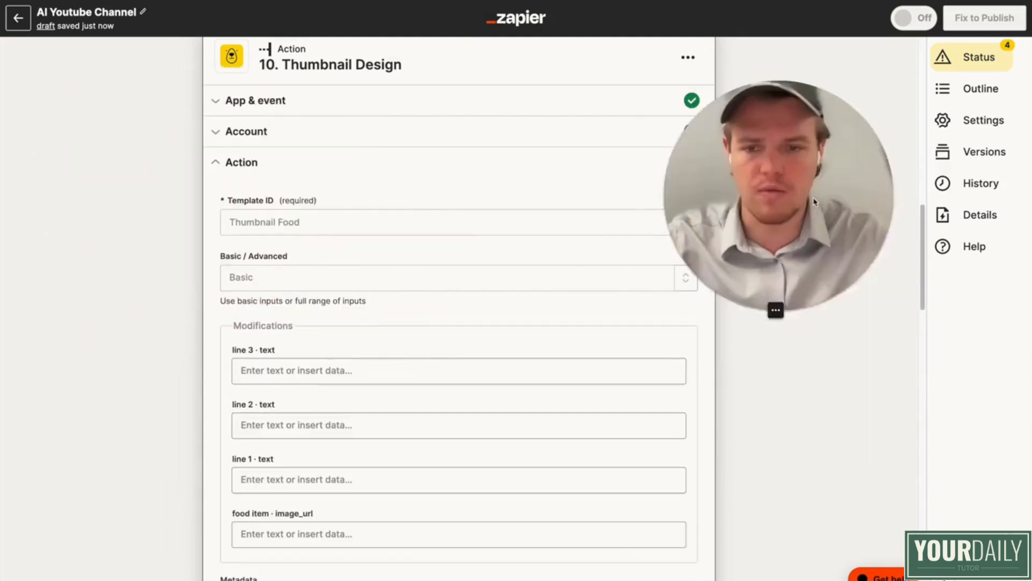
# - Insert the Image URL from step 7, Thumbnail Image, into the food item image_url modification
pyautogui.scroll(-3, 587, 288)
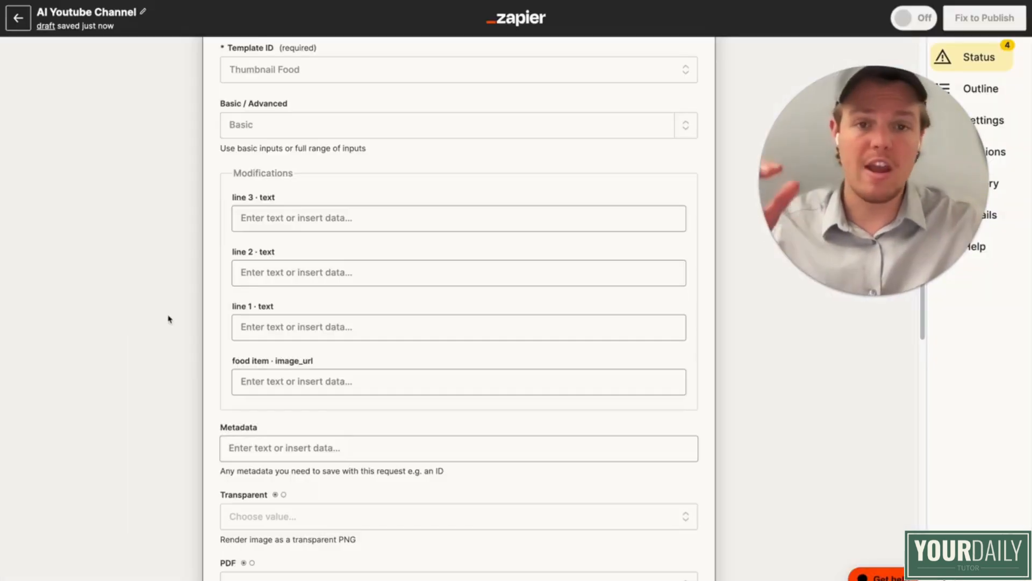
pyautogui.click(321, 384)
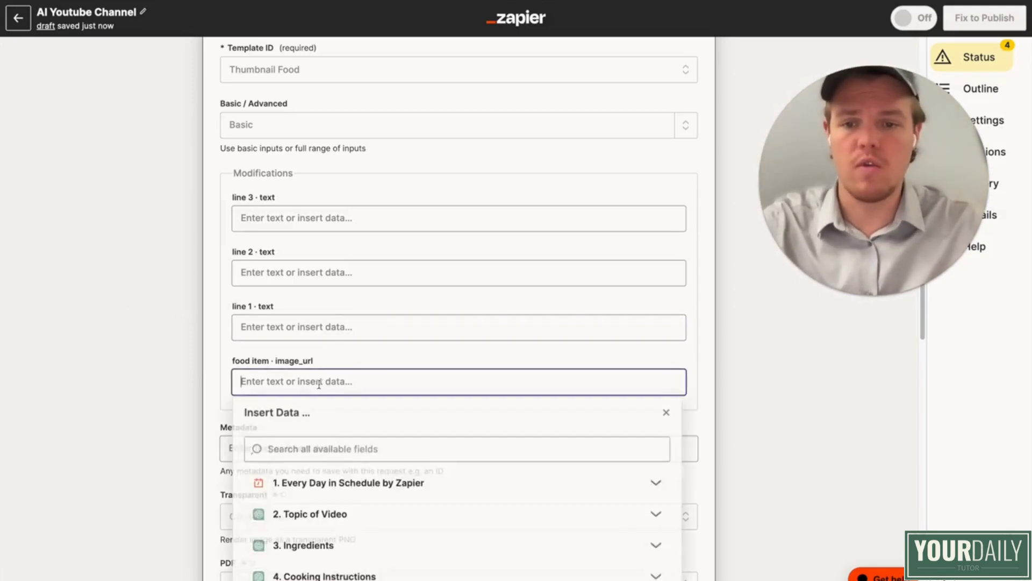
pyautogui.scroll(-4, 336, 293)
pyautogui.click(379, 481)
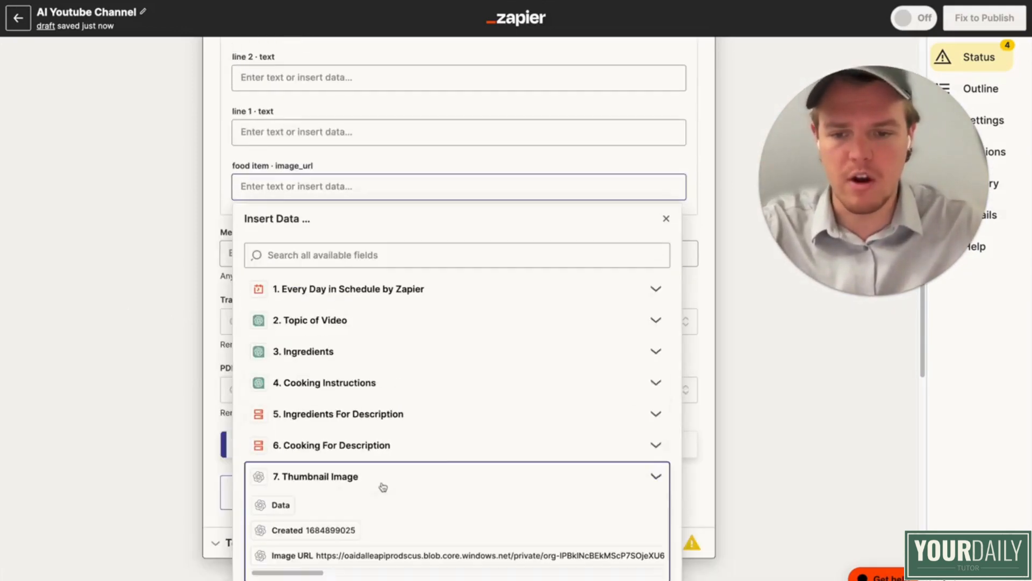
pyautogui.scroll(-4, 382, 488)
pyautogui.click(376, 395)
pyautogui.click(127, 358)
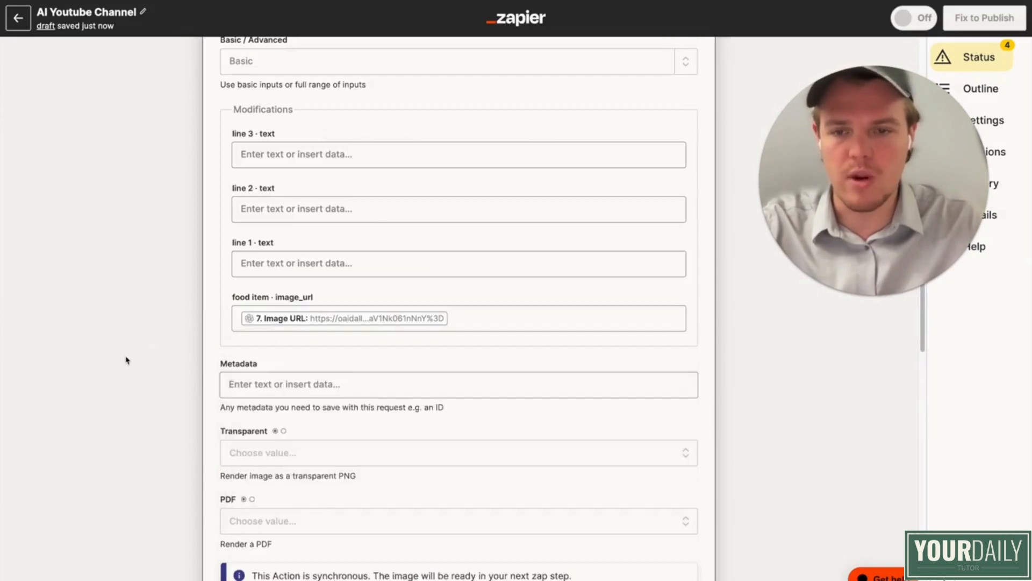
# - Insert Output Item 1 from step 9, Separate Thumbnail Text, into the line 1 text modification
pyautogui.scroll(8, 408, 164)
pyautogui.scroll(6, 398, 236)
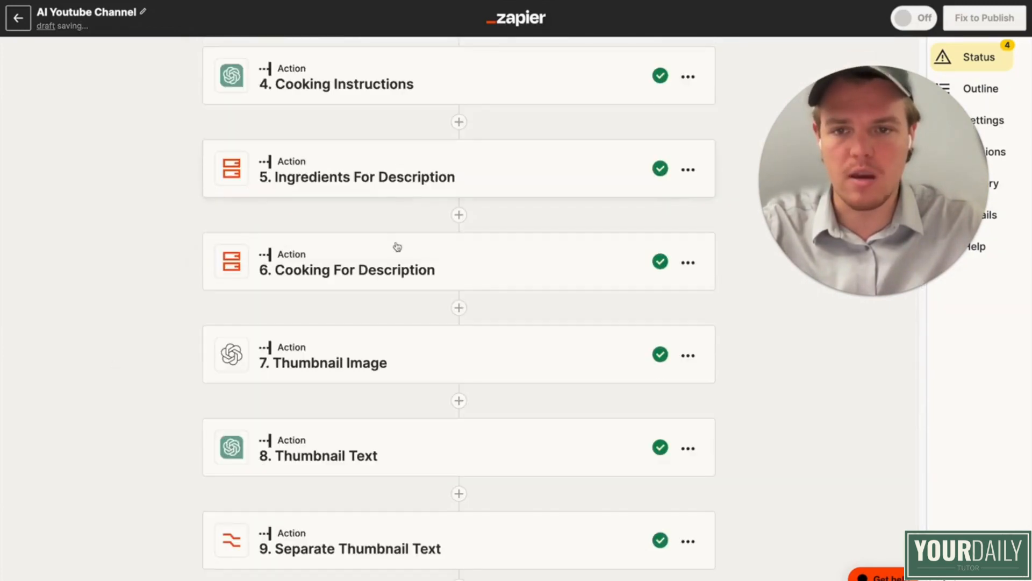
pyautogui.scroll(-11, 420, 353)
pyautogui.scroll(-2, 394, 349)
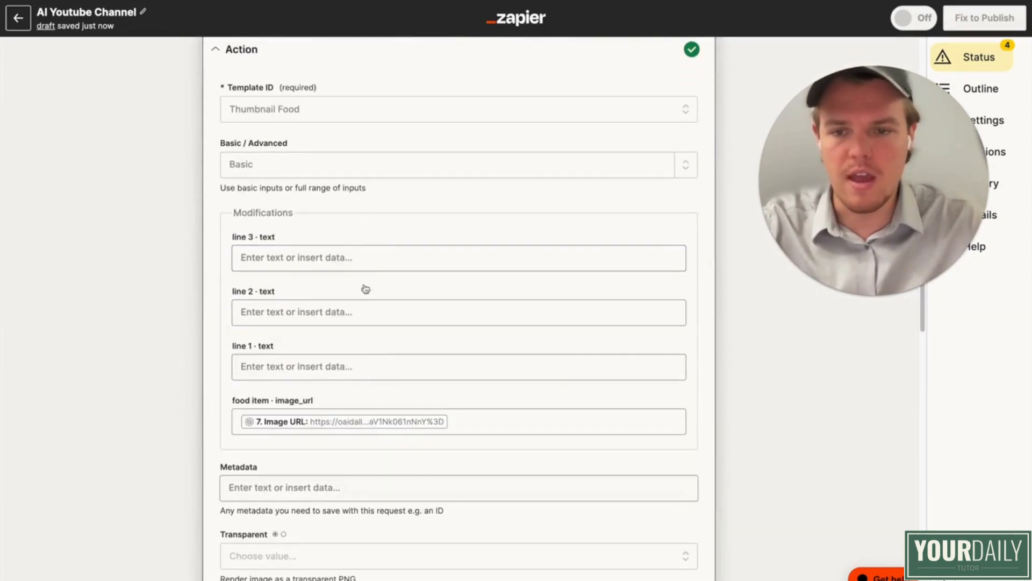
pyautogui.click(356, 358)
pyautogui.scroll(-6, 360, 362)
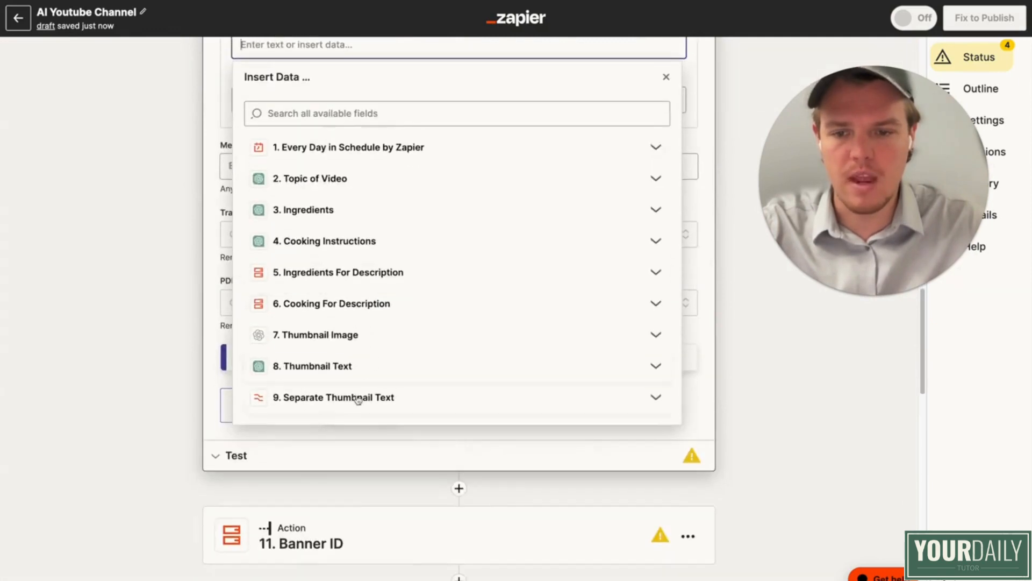
pyautogui.click(358, 397)
pyautogui.scroll(-1, 414, 391)
pyautogui.click(368, 401)
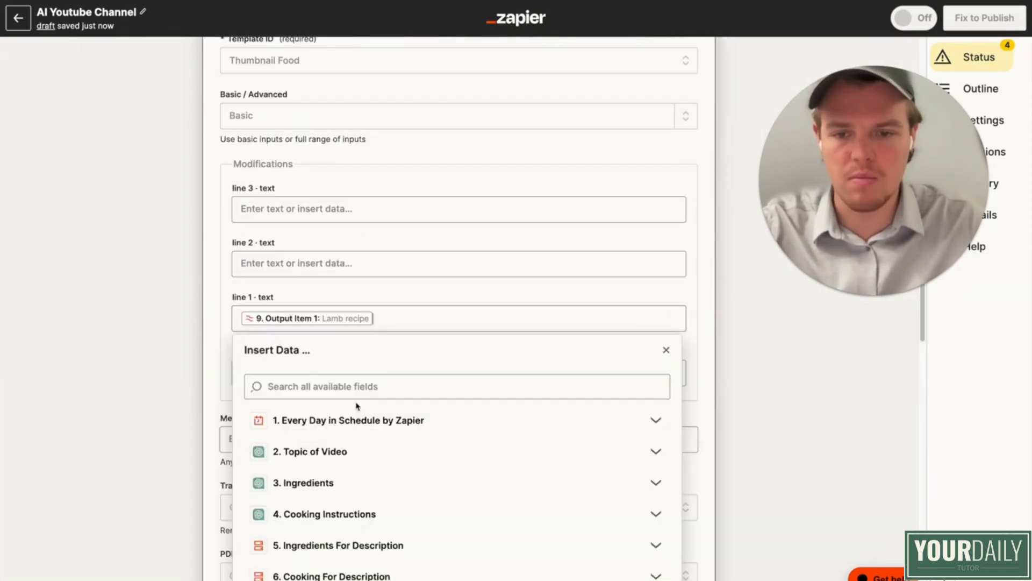
# - Insert Output Item 2 from step 9, Separate Thumbnail Text, into the line 2 text modification
pyautogui.click(349, 263)
pyautogui.scroll(-3, 328, 457)
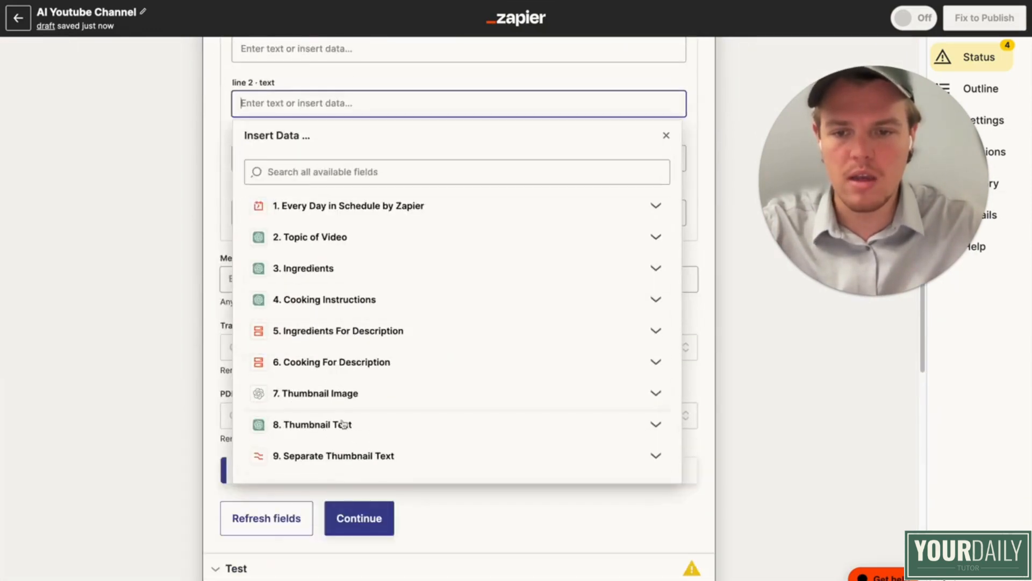
pyautogui.click(338, 461)
pyautogui.scroll(-2, 339, 468)
pyautogui.click(369, 425)
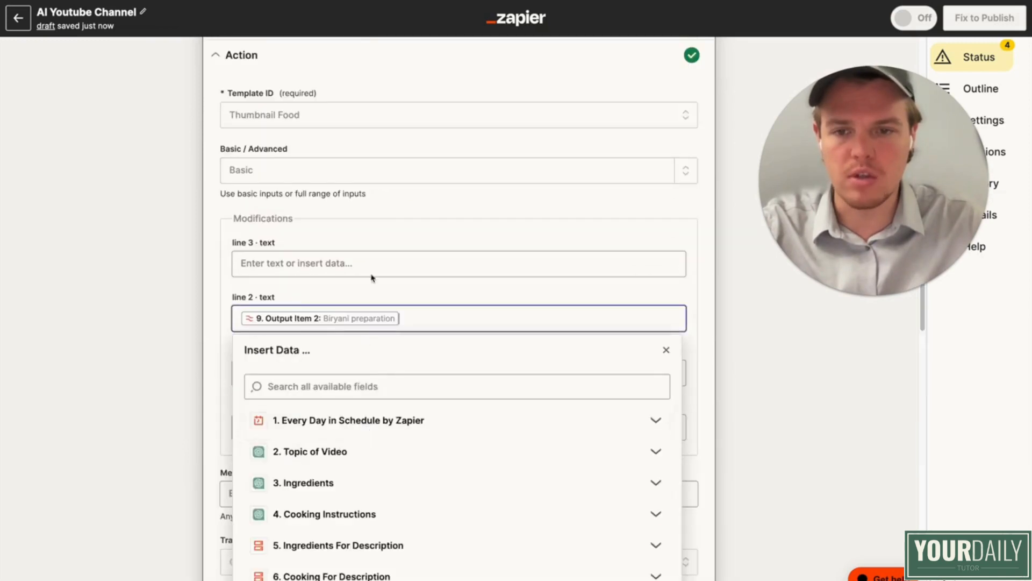
# - Insert Output Item 3 from step 9, Separate Thumbnail Text, into the line 3 text modification
pyautogui.click(347, 263)
pyautogui.scroll(-4, 360, 350)
pyautogui.click(376, 393)
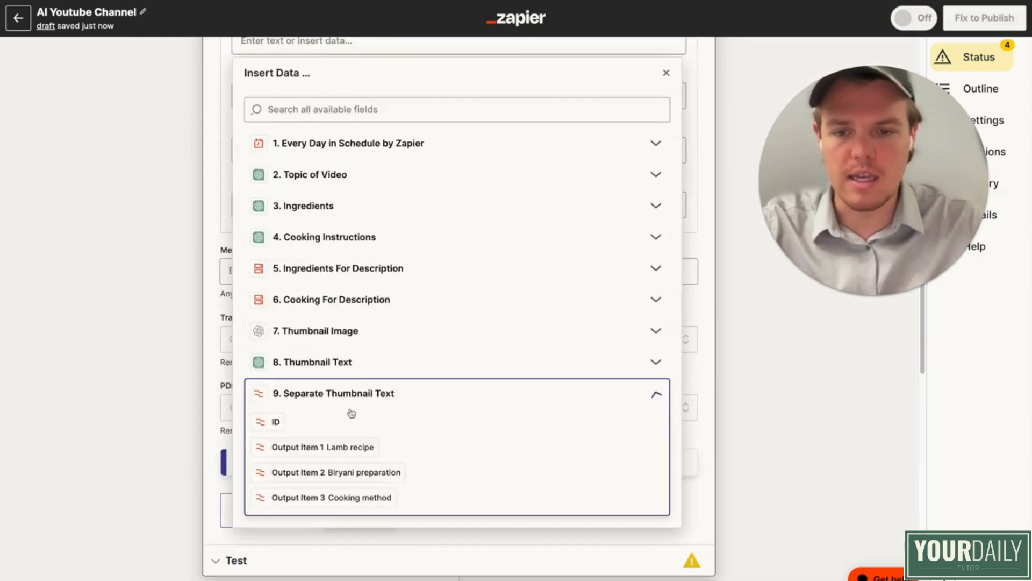
pyautogui.scroll(-1, 417, 425)
pyautogui.click(419, 467)
pyautogui.click(135, 369)
# - Continue past the Thumbnail Design action settings and run the test that sends the image to Bannerbear
pyautogui.scroll(-5, 394, 475)
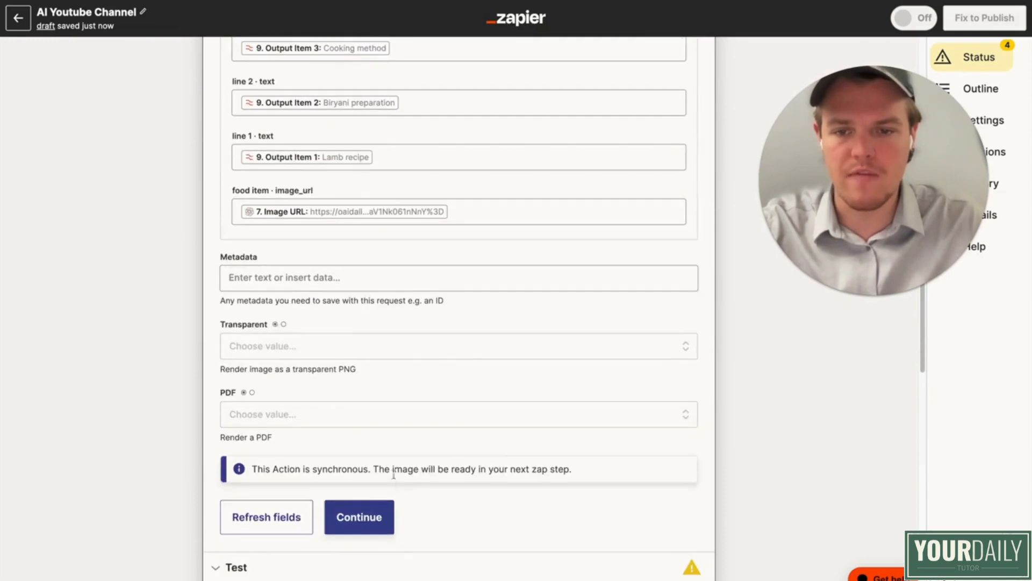
pyautogui.click(382, 518)
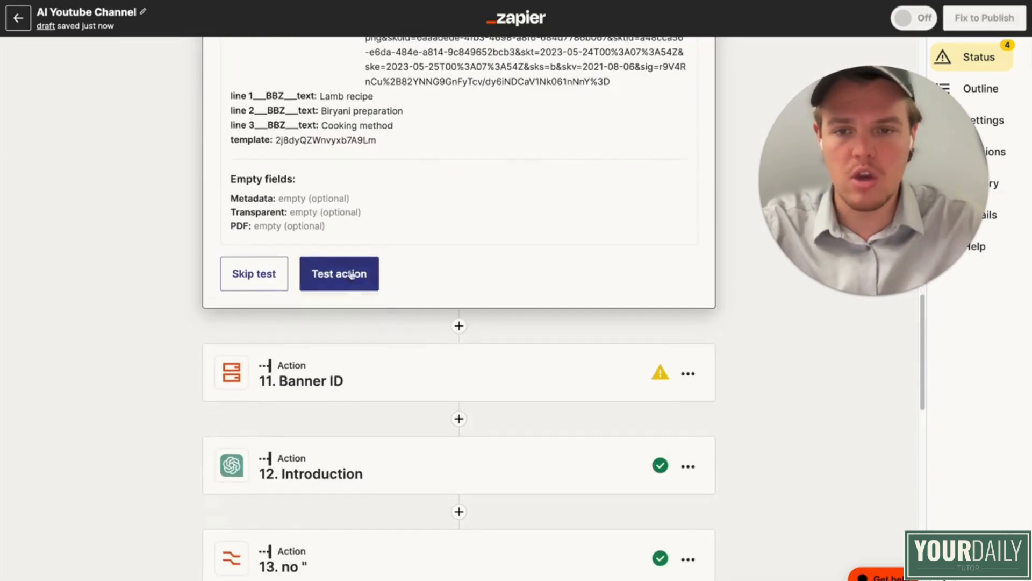
pyautogui.click(347, 272)
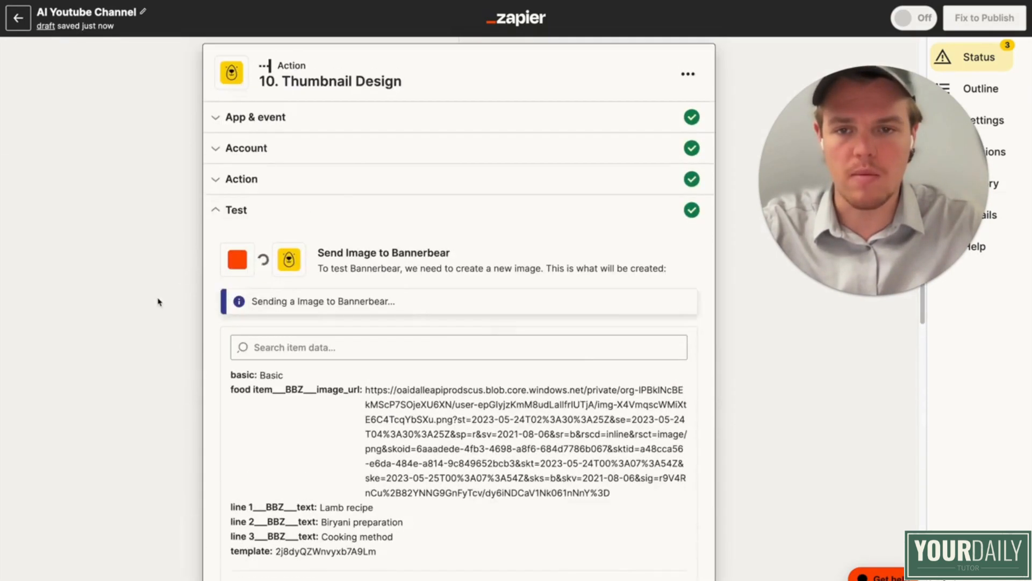
pyautogui.scroll(9, 400, 278)
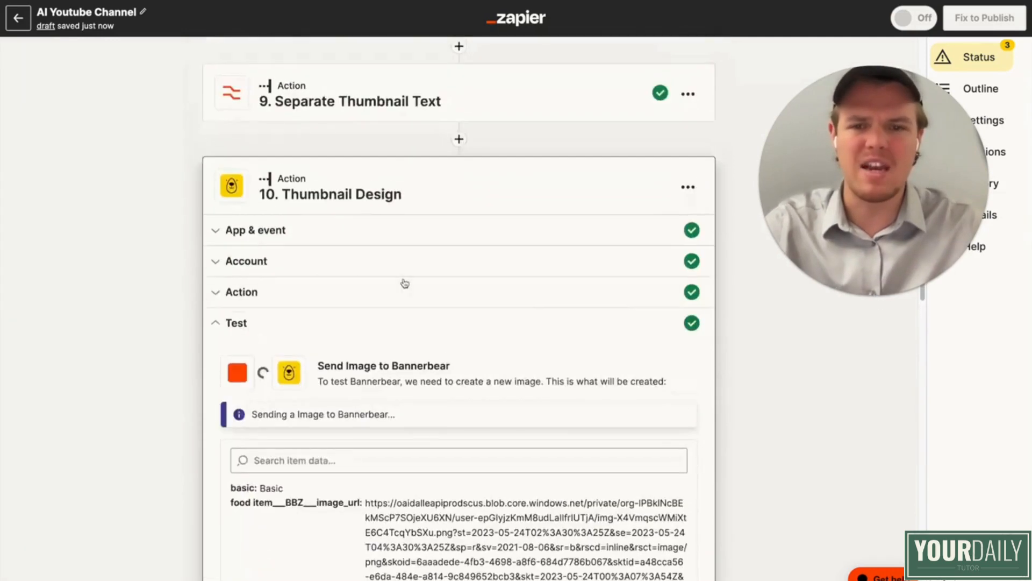
pyautogui.scroll(-10, 417, 187)
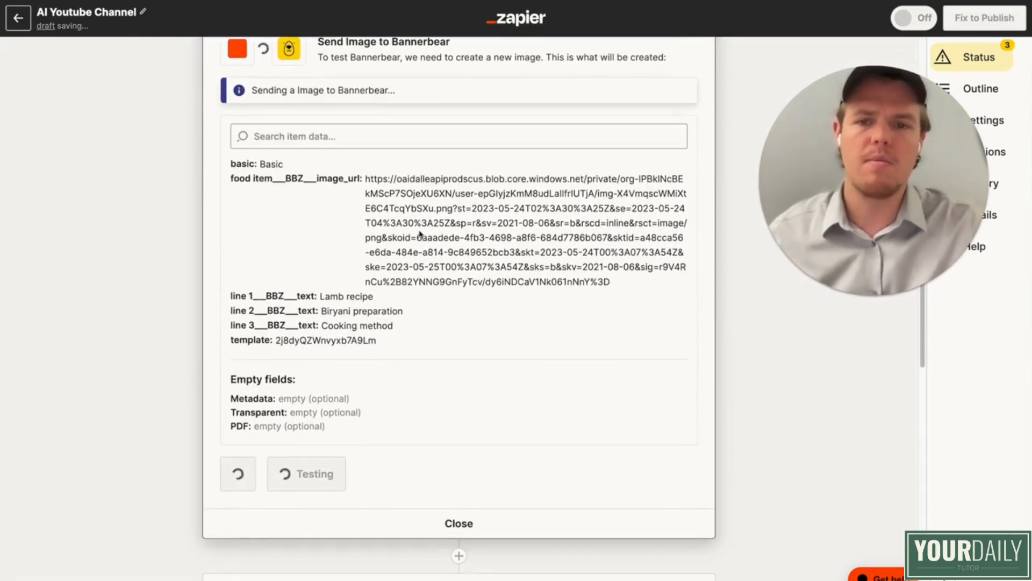
pyautogui.scroll(10, 152, 292)
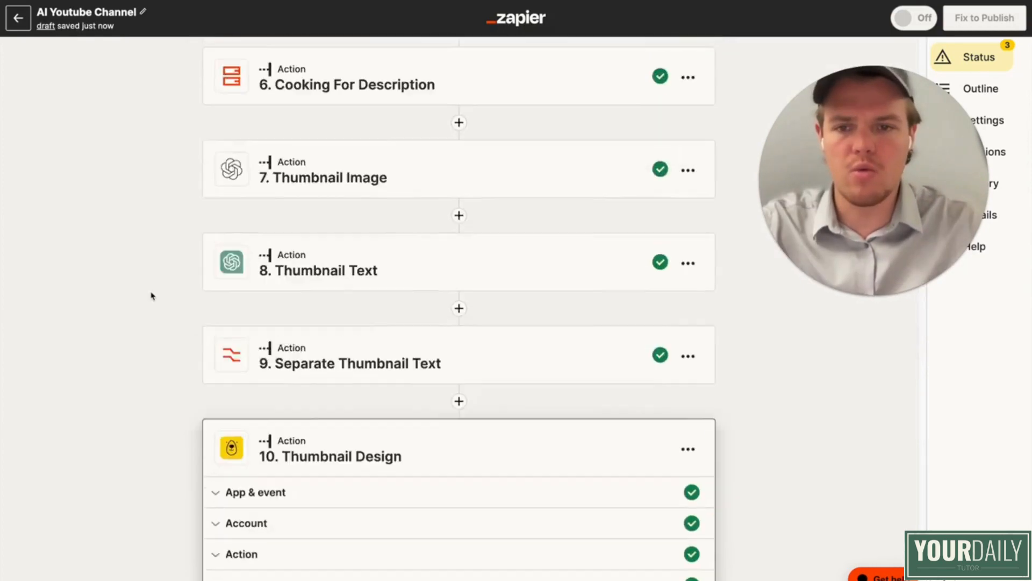
# - Retest step 7, Thumbnail Image, to generate a fresh image, and select the resulting image URL
pyautogui.click(289, 206)
pyautogui.click(272, 323)
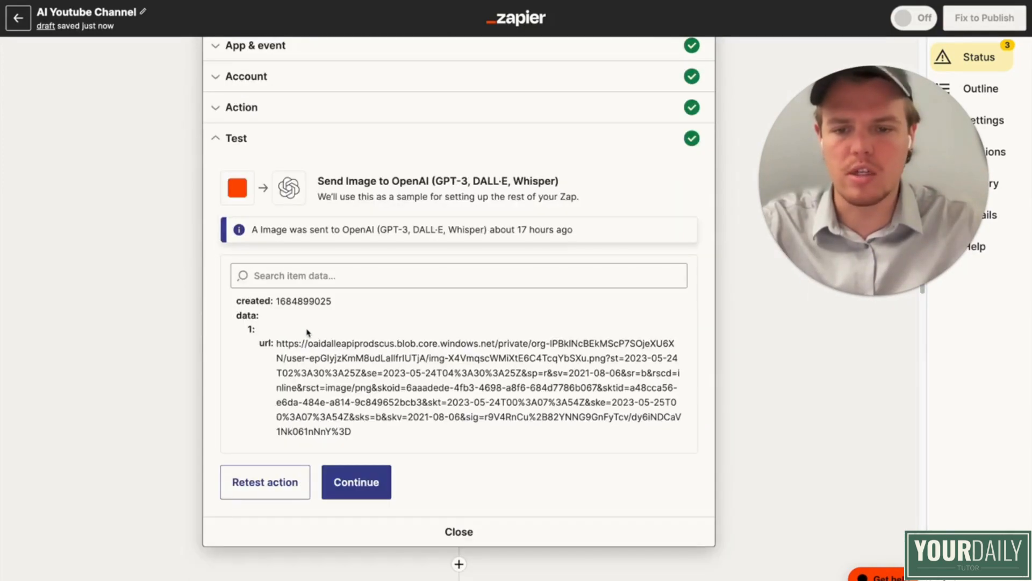
pyautogui.click(264, 484)
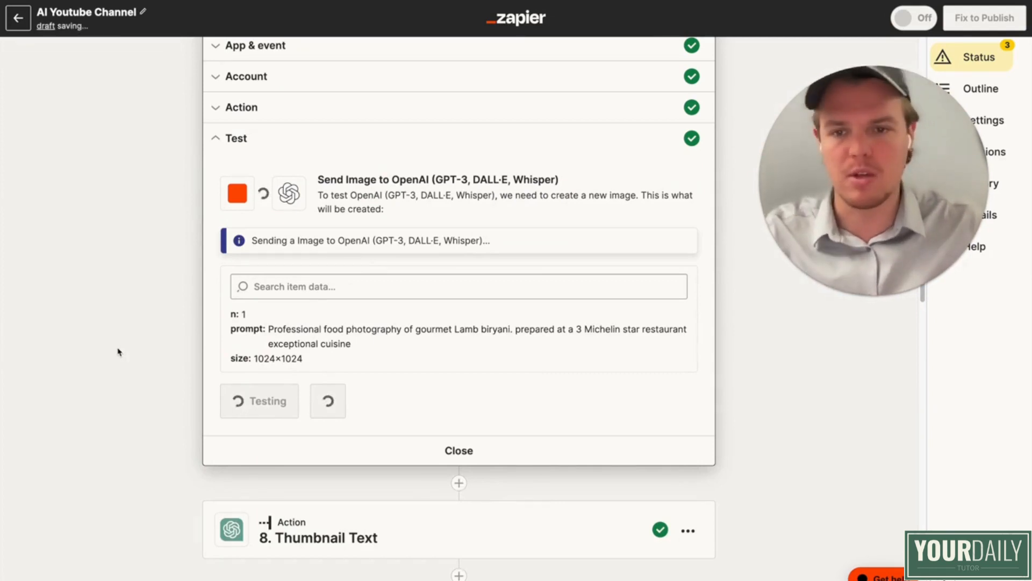
pyautogui.scroll(-5, 118, 352)
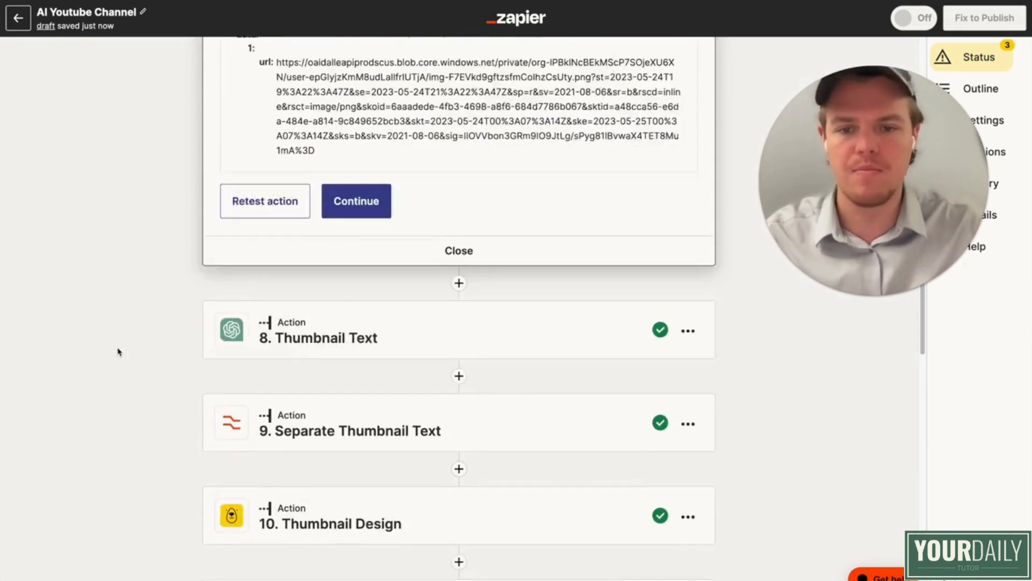
pyautogui.scroll(2, 118, 352)
pyautogui.tripleClick(350, 176)
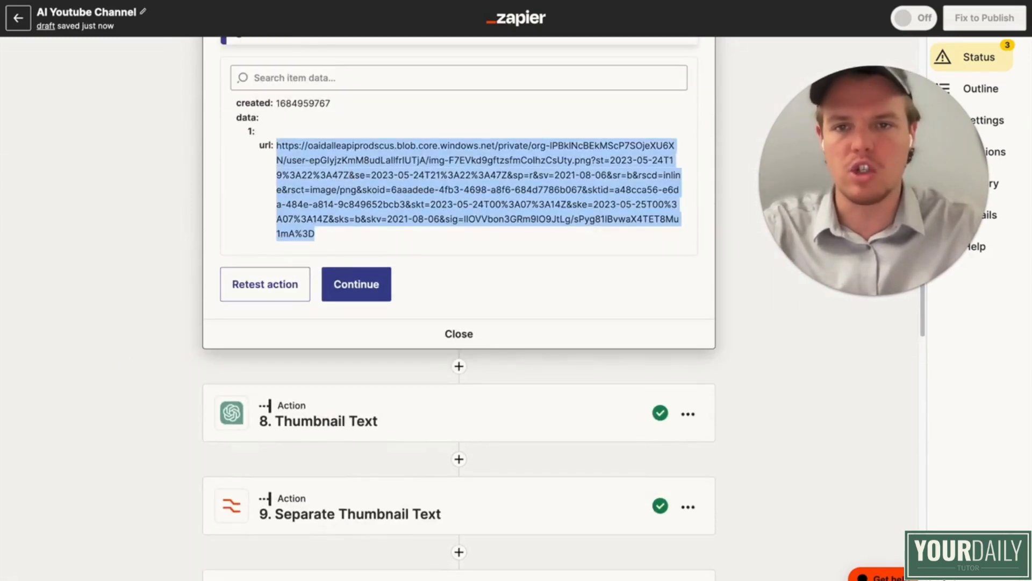
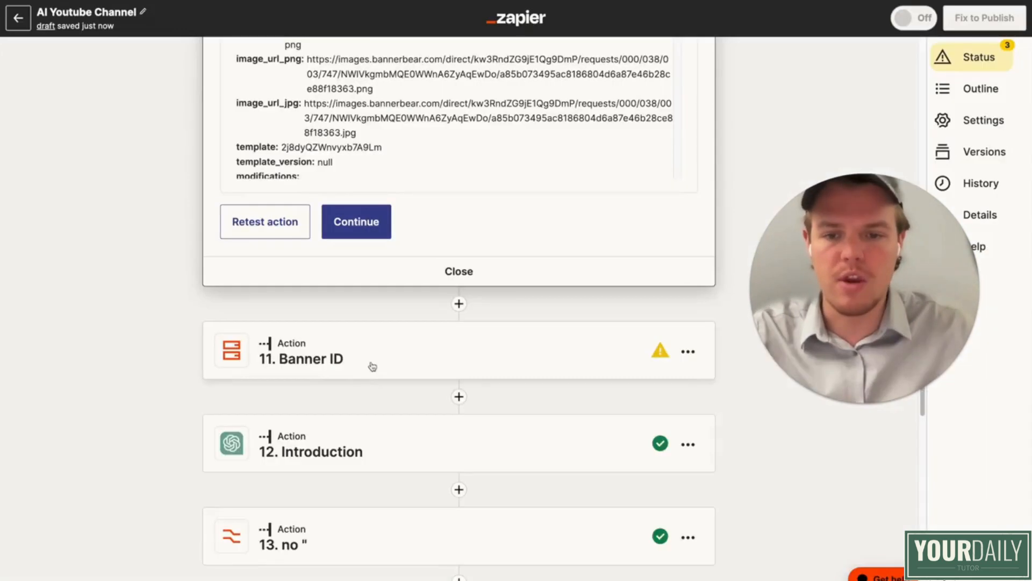
# - Set the Value of step 11, Banner ID, to the ID from step 10, Thumbnail Design, under the key cookthumb
pyautogui.click(369, 364)
pyautogui.scroll(5, 336, 184)
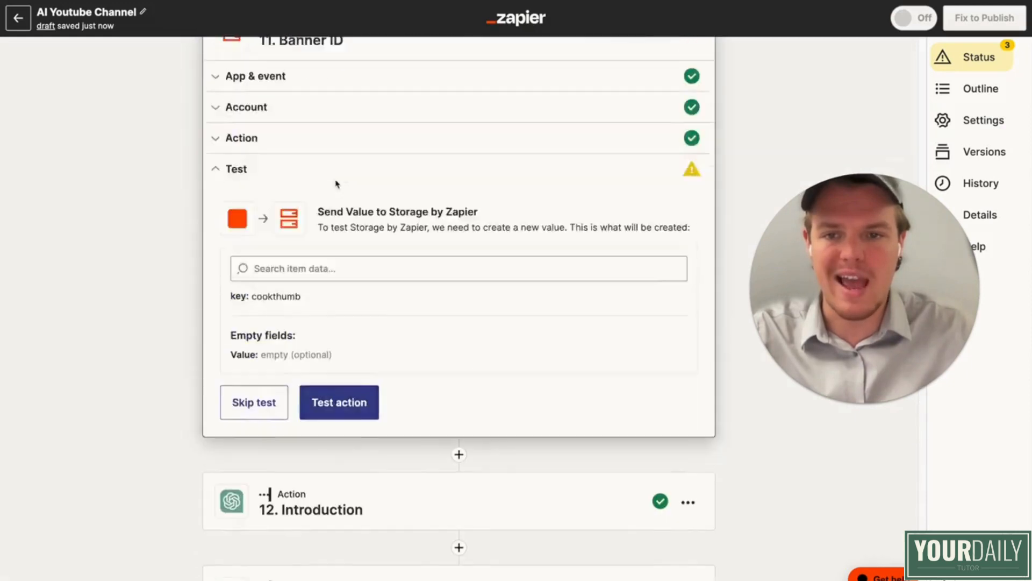
pyautogui.scroll(2, 300, 245)
pyautogui.click(295, 253)
pyautogui.scroll(-1, 295, 253)
pyautogui.click(353, 323)
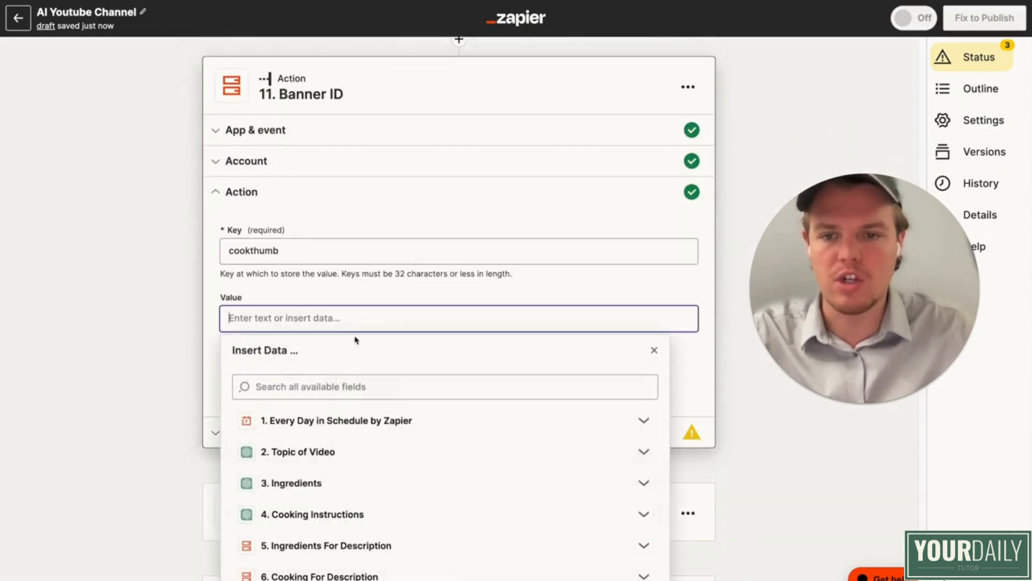
pyautogui.scroll(-5, 376, 478)
pyautogui.click(428, 436)
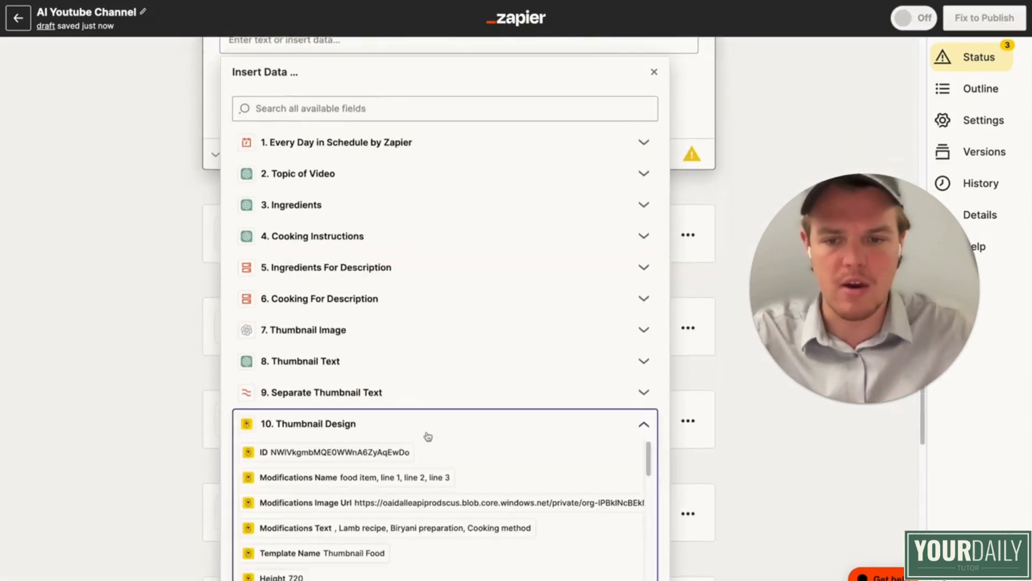
pyautogui.scroll(-1, 424, 457)
pyautogui.scroll(1, 423, 457)
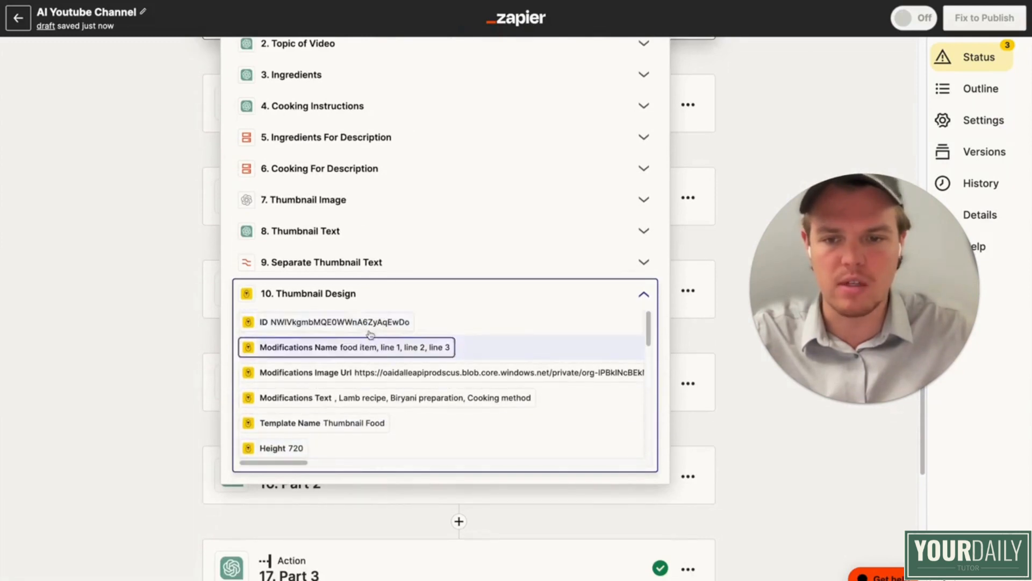
pyautogui.click(366, 323)
pyautogui.click(159, 338)
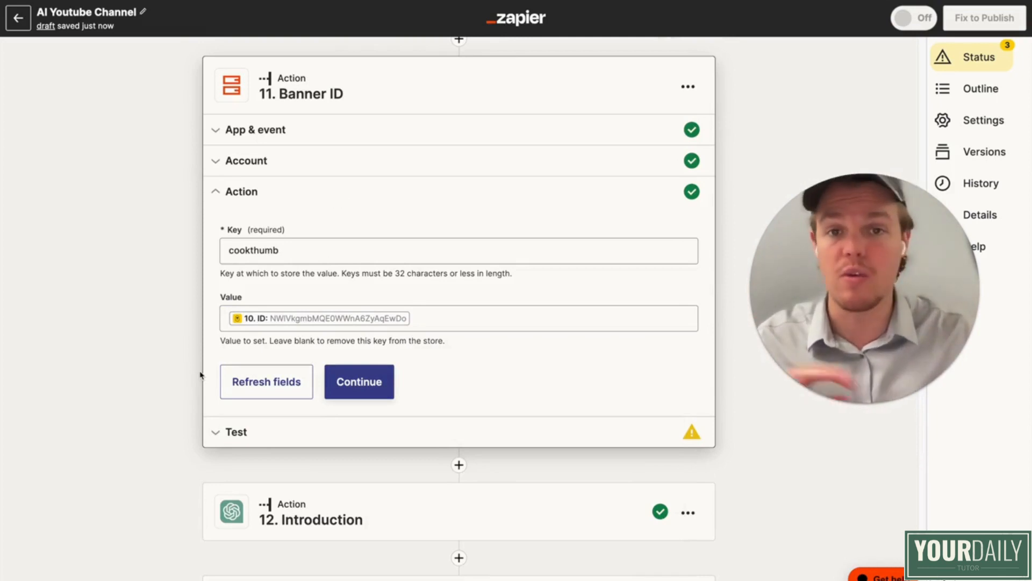
# - Continue past the Banner ID action settings and test sending the value to Storage by Zapier
pyautogui.click(382, 395)
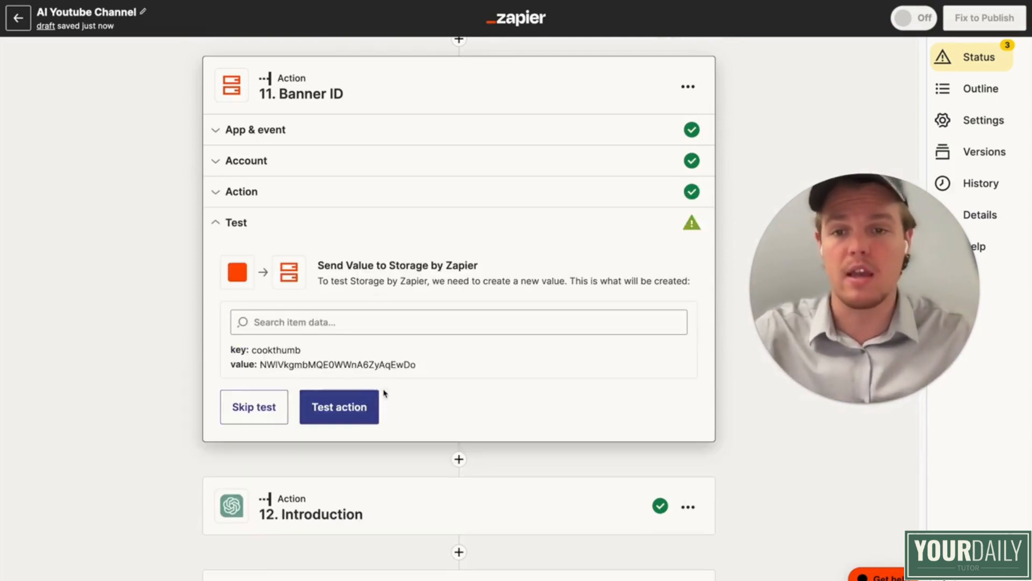
pyautogui.click(357, 408)
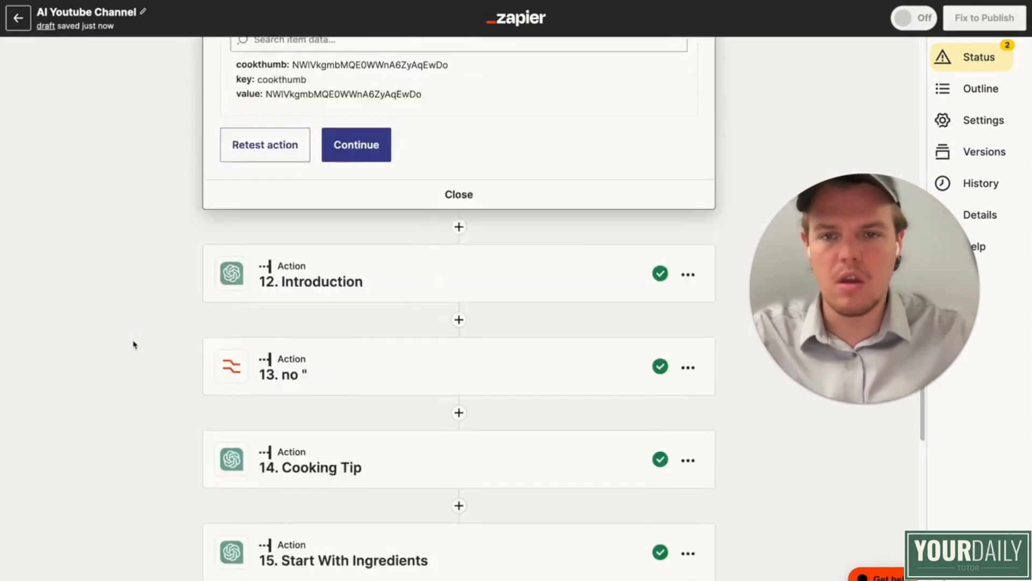
pyautogui.scroll(-8, 134, 344)
pyautogui.scroll(-2, 134, 345)
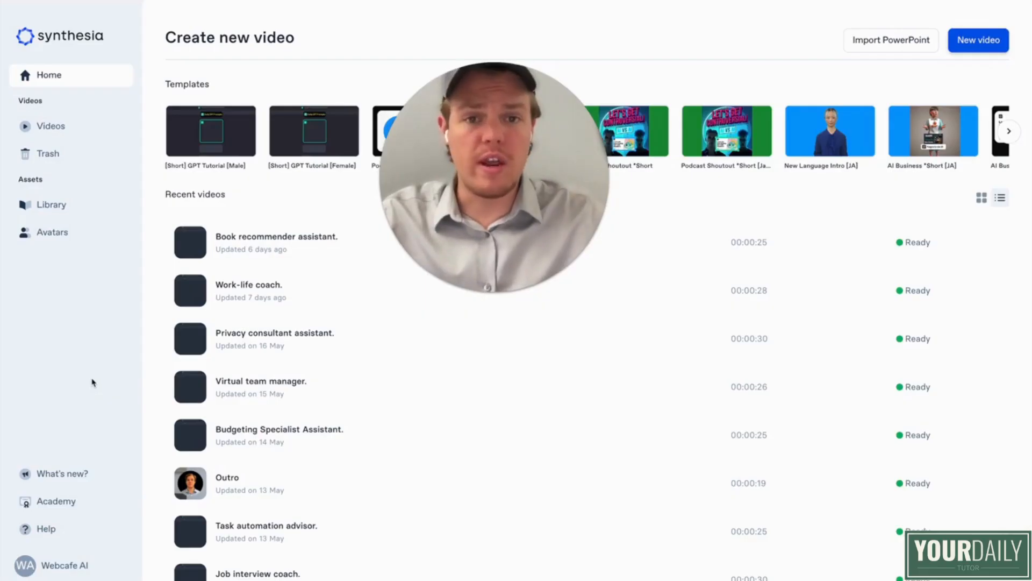
# - Switch to Synthesia and create a new template from the library's Templates collection
pyautogui.click(76, 207)
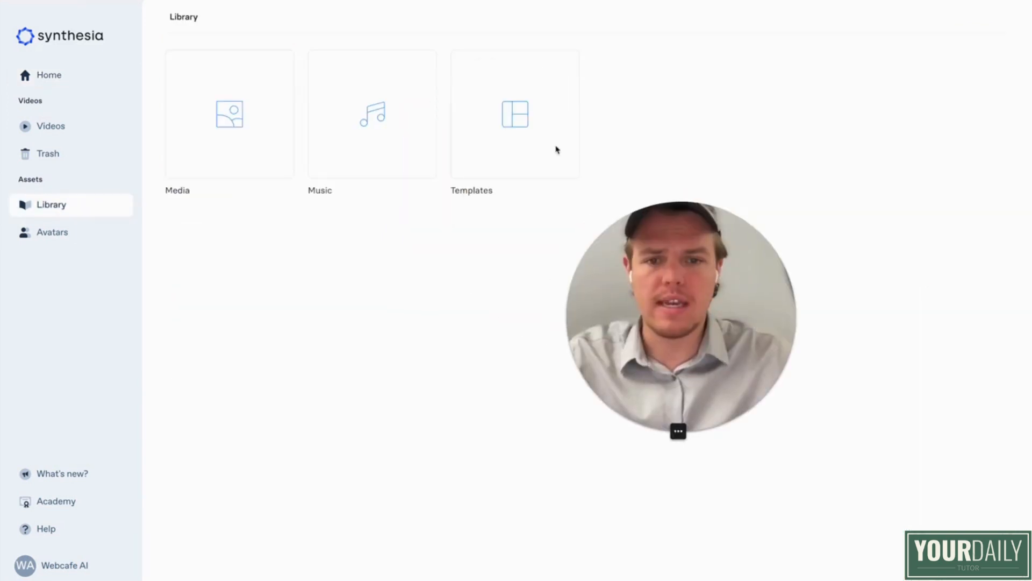
pyautogui.click(535, 148)
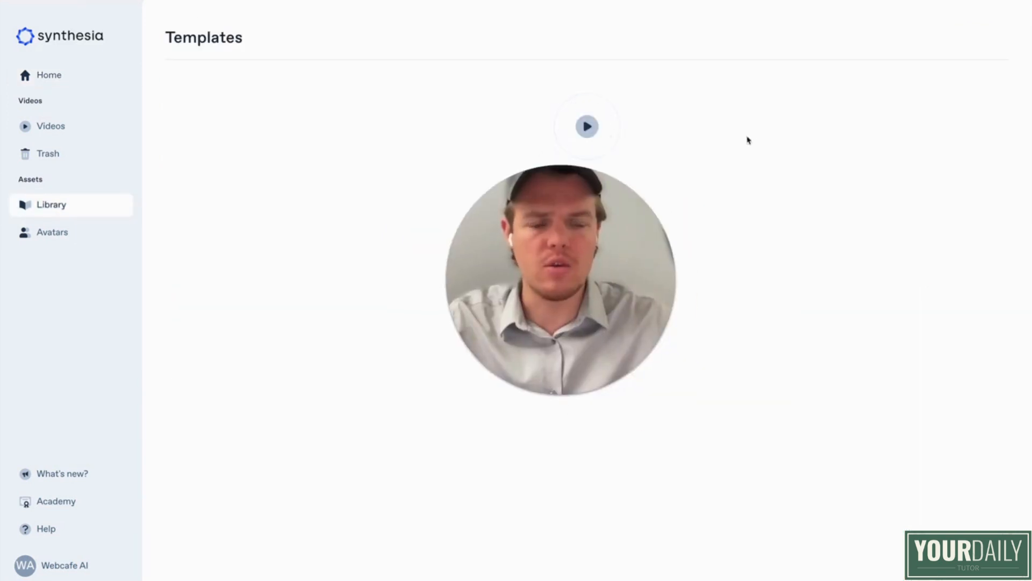
pyautogui.click(928, 39)
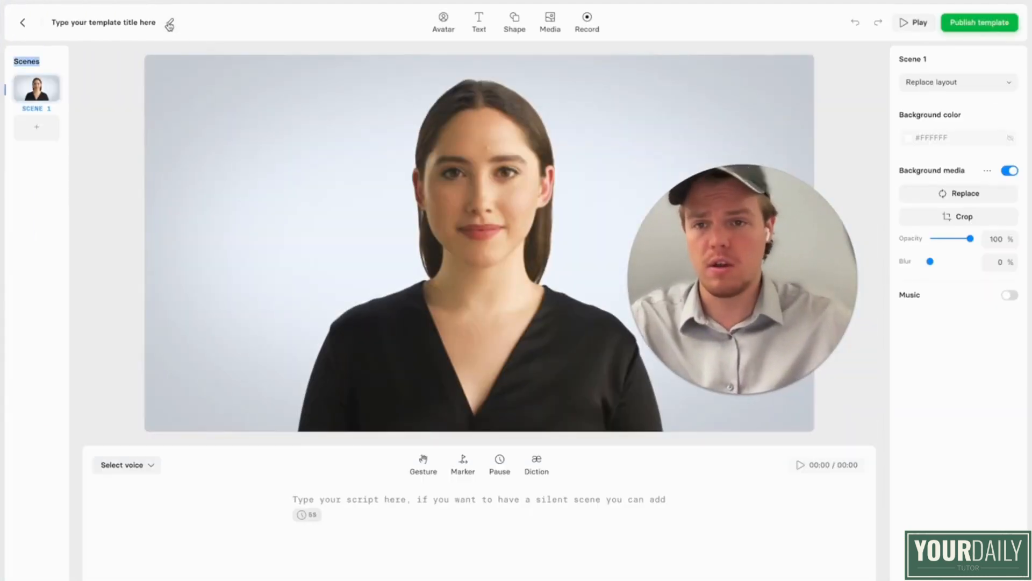
# - Name the new template "Cooking Food Template"
pyautogui.click(169, 25)
pyautogui.write('Cooking')
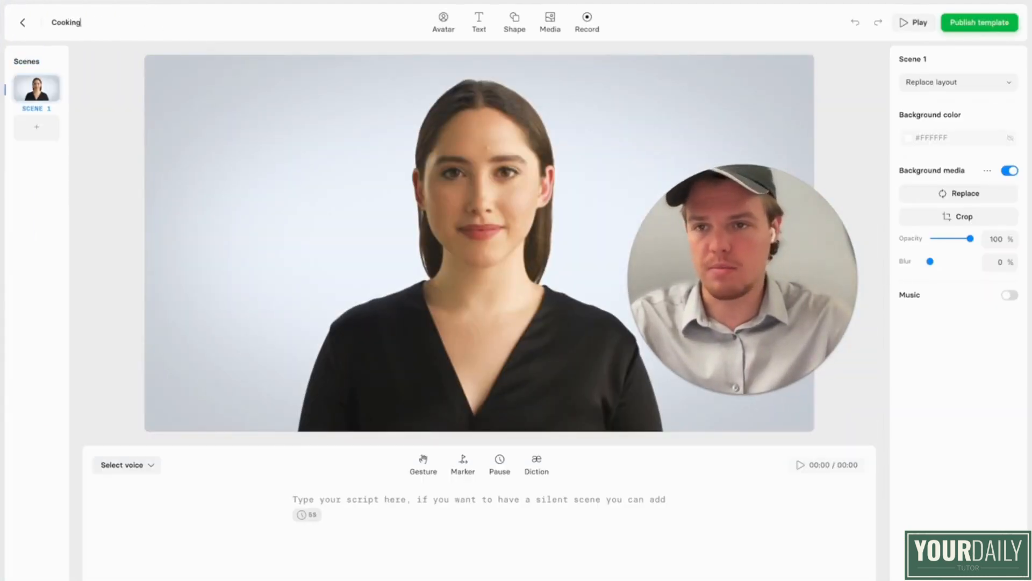
pyautogui.write(' Food Template')
pyautogui.press('Return')
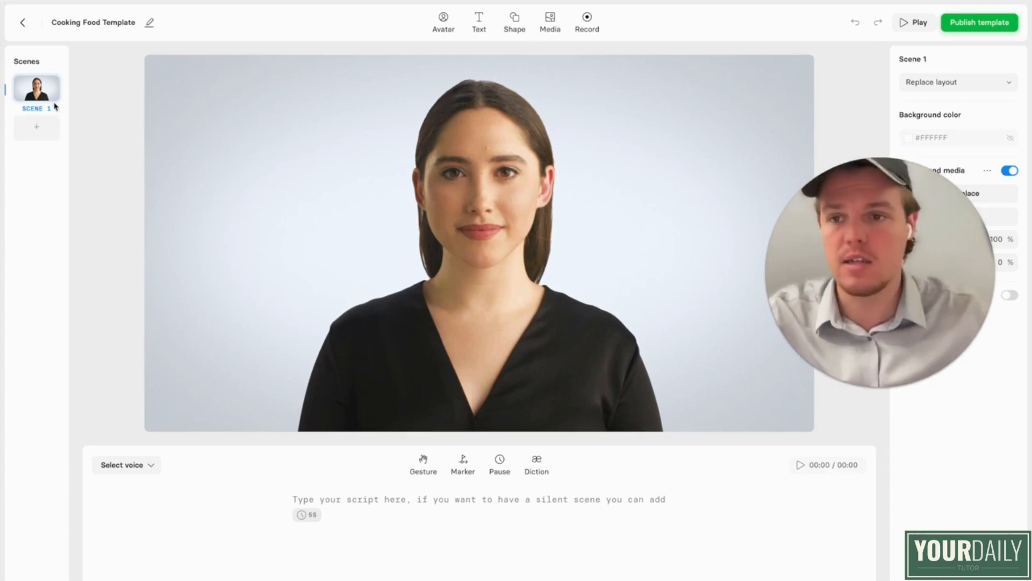
# - Add the title scene from Synthesia's Instruction Manual template as scene 1 and delete the original default scene
pyautogui.click(33, 124)
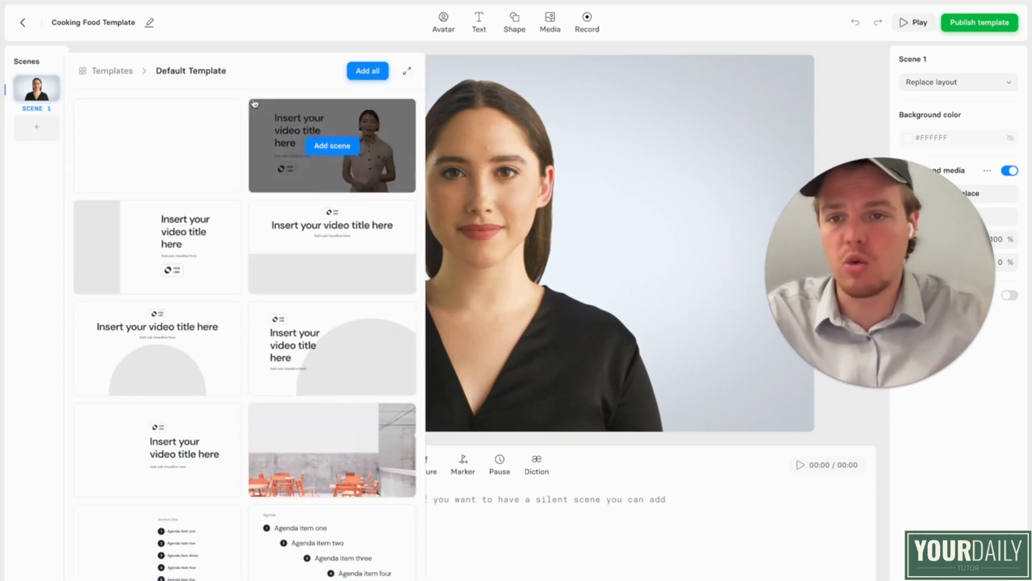
pyautogui.click(121, 72)
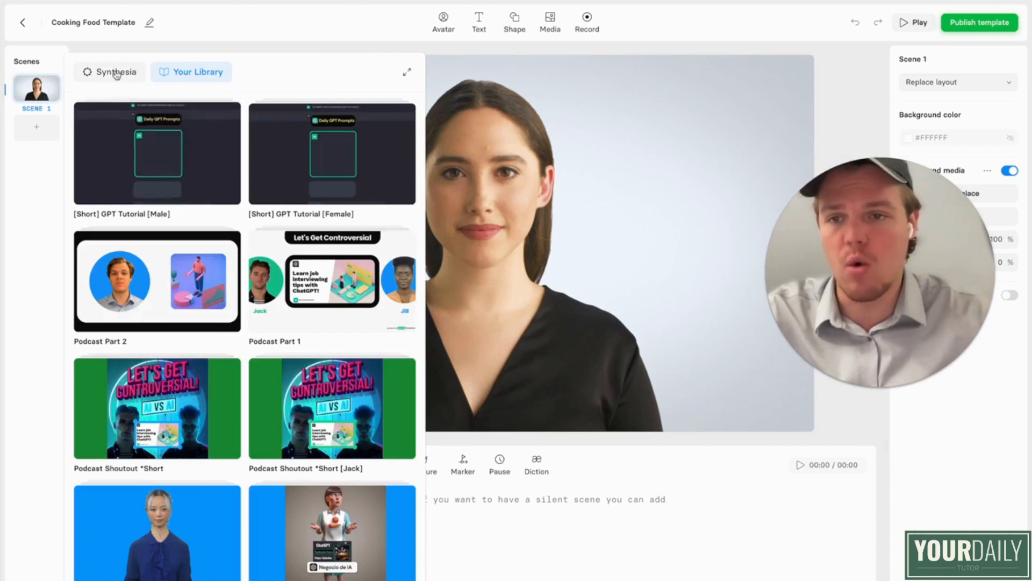
pyautogui.click(115, 74)
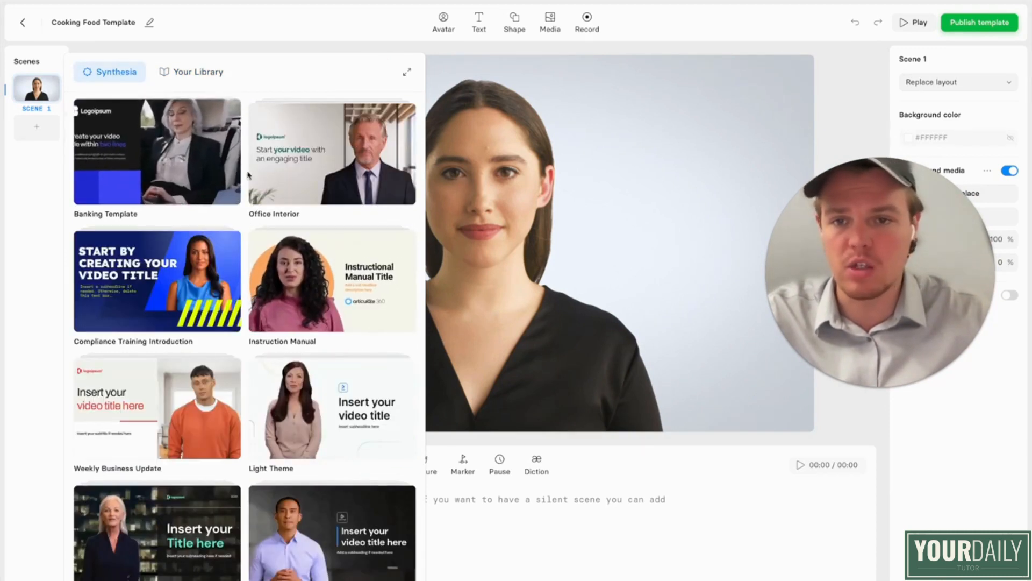
pyautogui.click(333, 276)
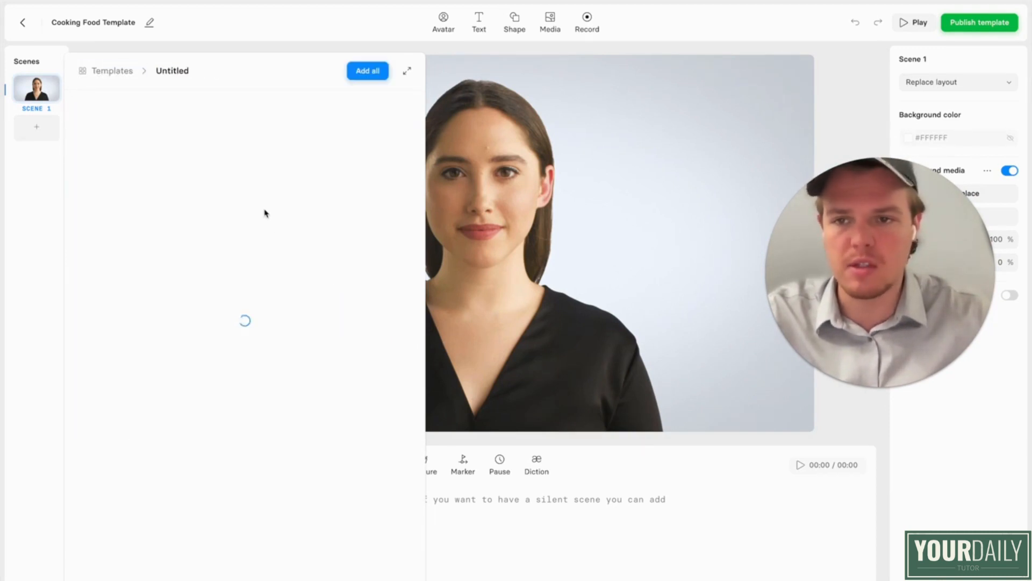
pyautogui.moveTo(321, 181)
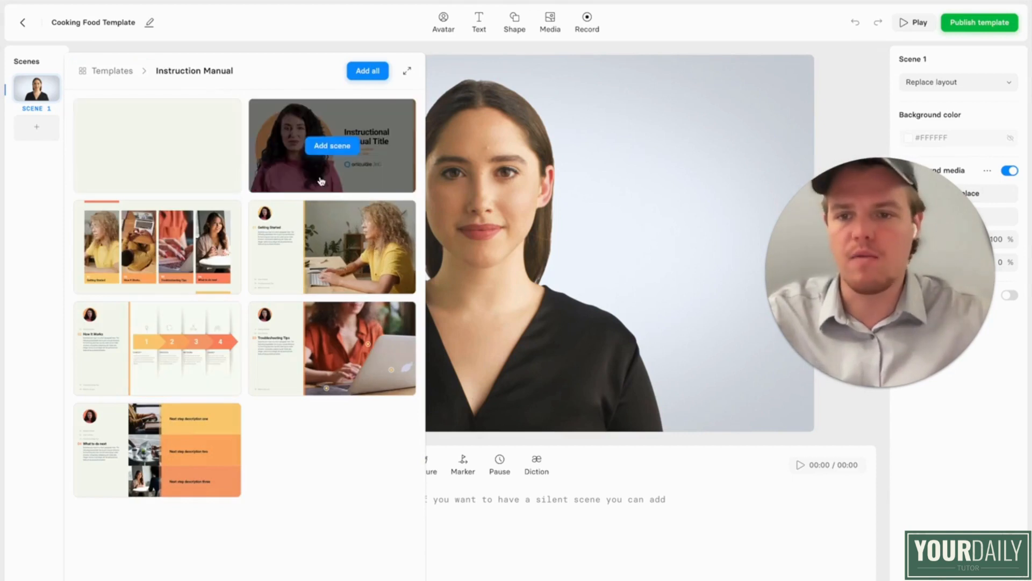
pyautogui.click(332, 146)
pyautogui.moveTo(39, 100); pyautogui.dragTo(38, 79)
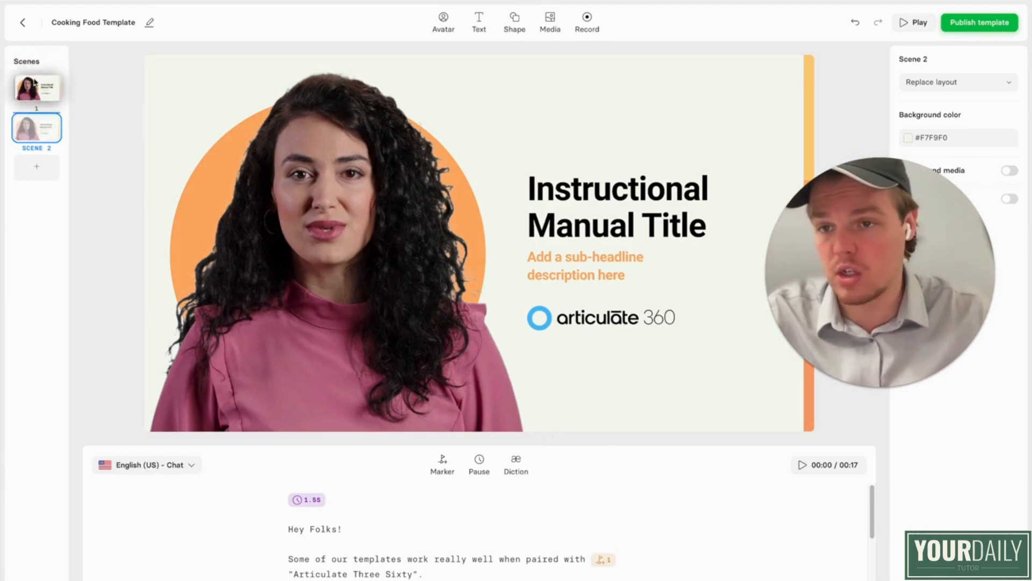
pyautogui.click(44, 133)
pyautogui.press('Delete')
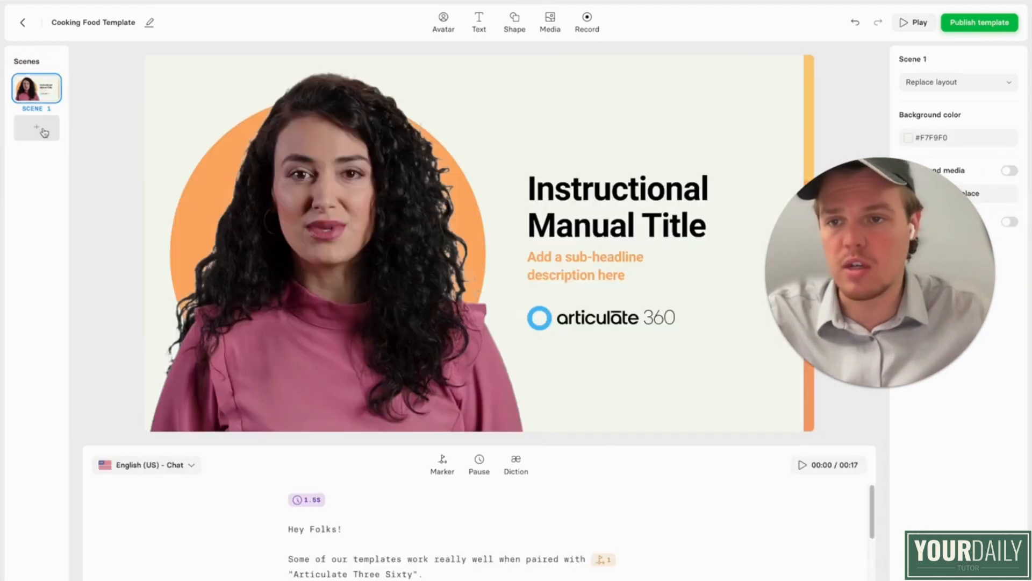
# - Add five more scenes with different layouts from the Synthesia templates after scene 1
pyautogui.click(51, 124)
pyautogui.click(110, 71)
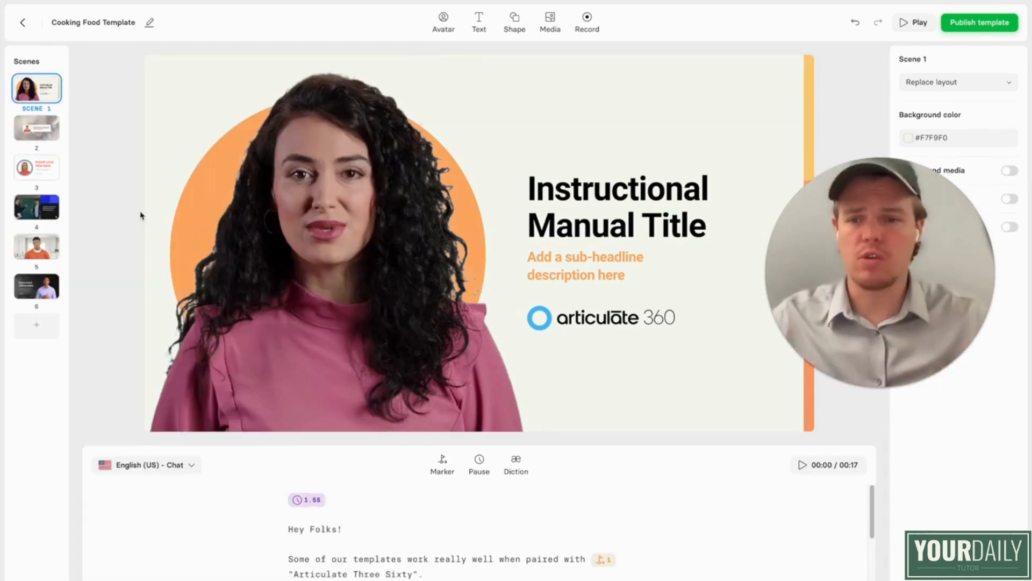
# - Review the layouts of scenes 1 through 6 and return to scene 1
pyautogui.press('Down')
pyautogui.press('Down')
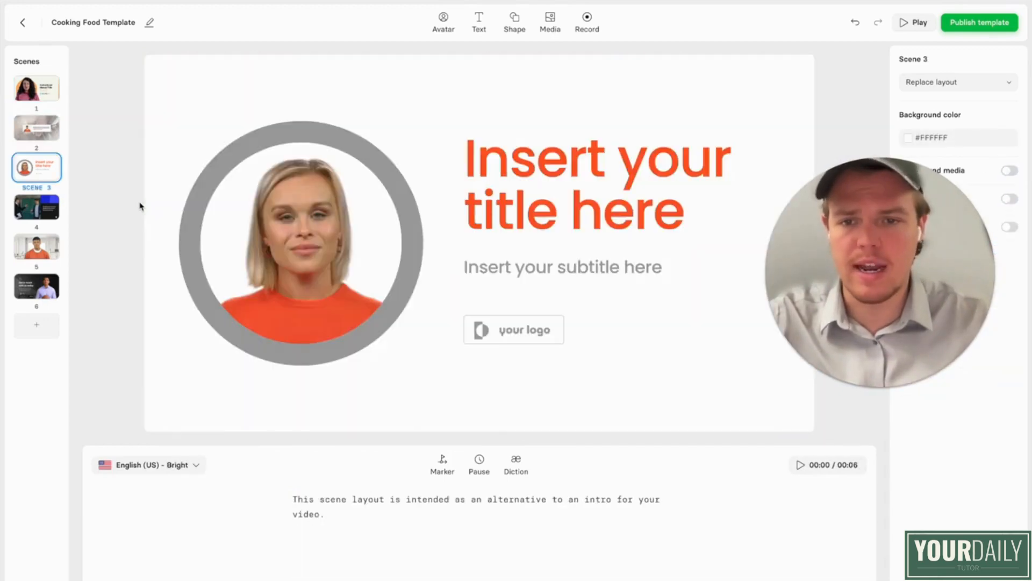
pyautogui.press('Down')
pyautogui.press('Down')
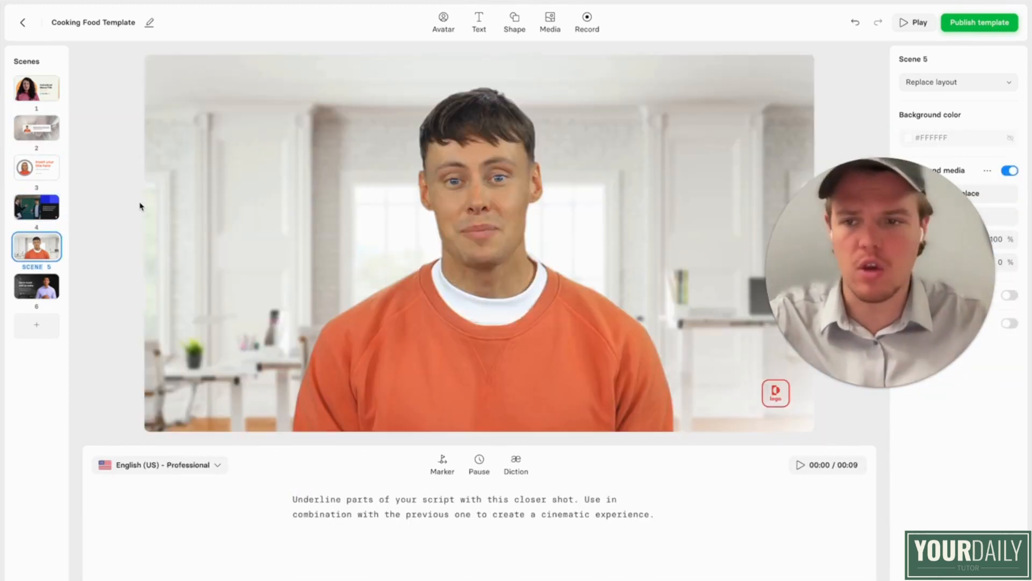
pyautogui.press('Down')
pyautogui.press('Up')
pyautogui.press('Up')
pyautogui.press('Up')
pyautogui.press('Up')
pyautogui.press('Up')
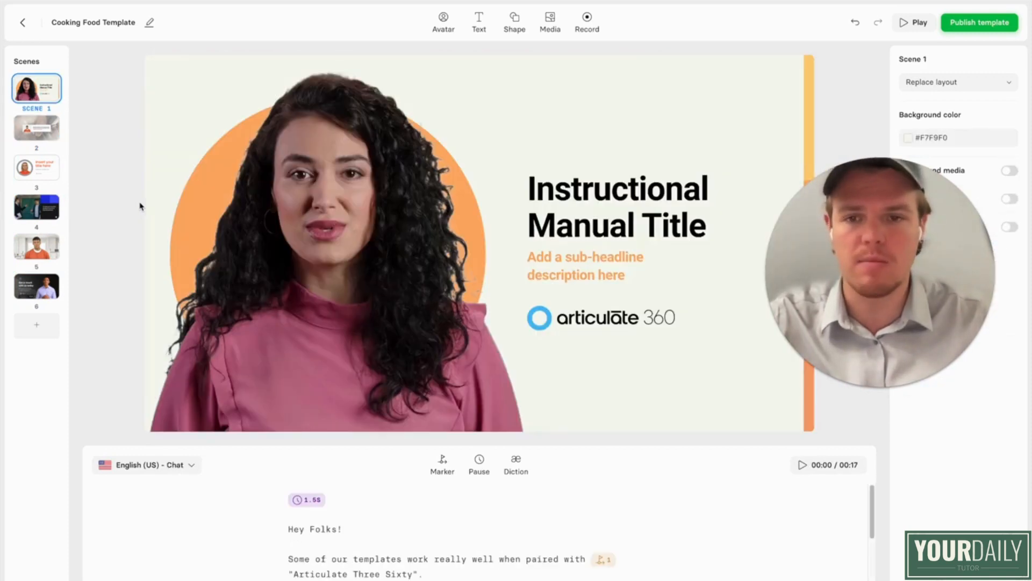
# - Replace the avatar in scene 1 with Alex
pyautogui.click(388, 339)
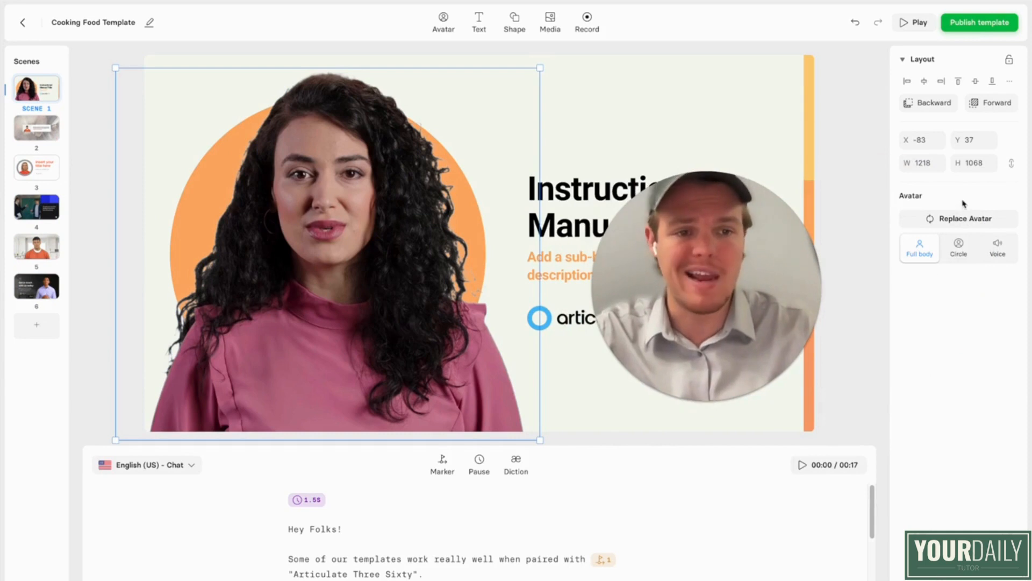
pyautogui.moveTo(763, 261); pyautogui.dragTo(916, 417)
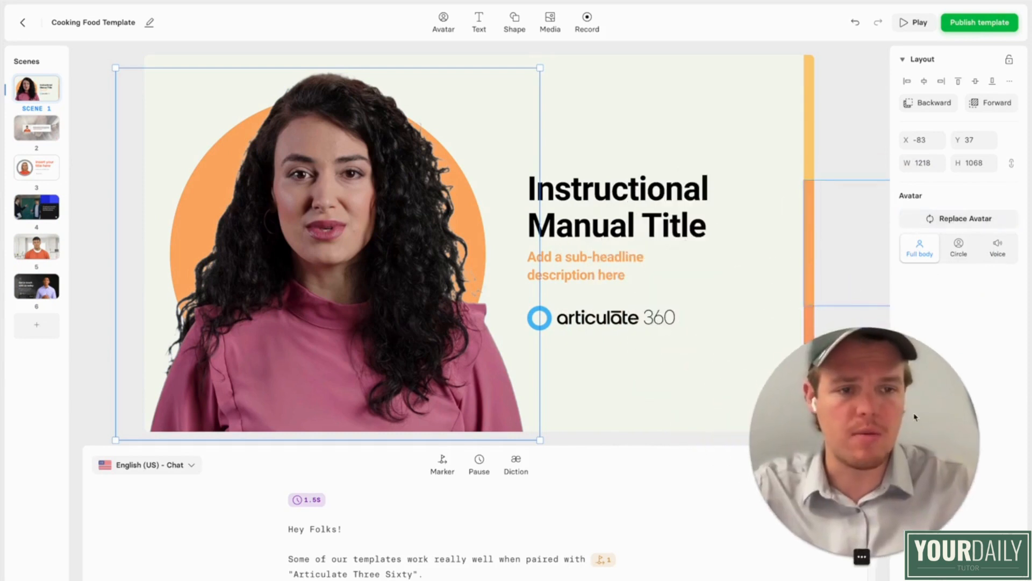
pyautogui.click(949, 219)
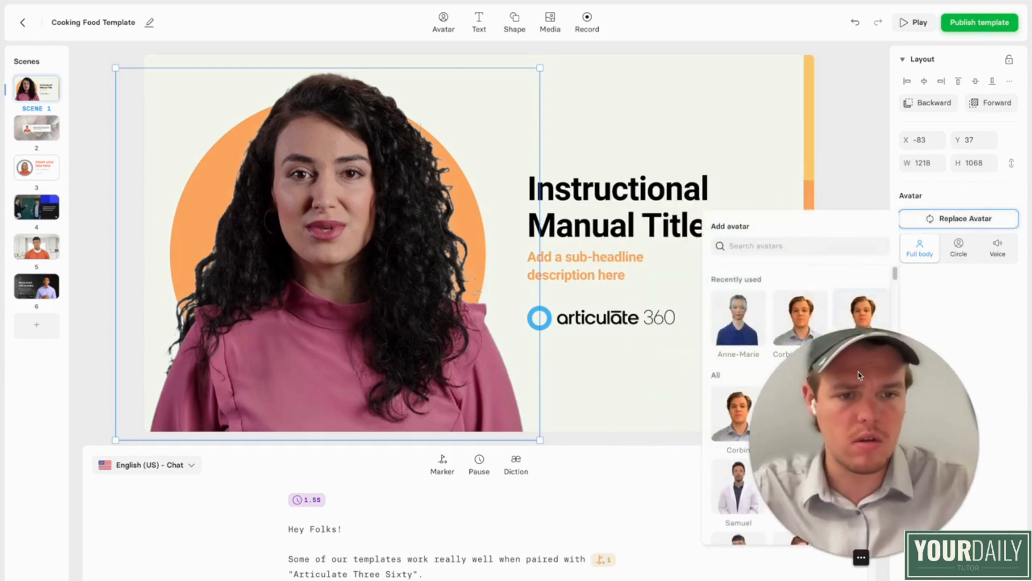
pyautogui.scroll(-3, 751, 315)
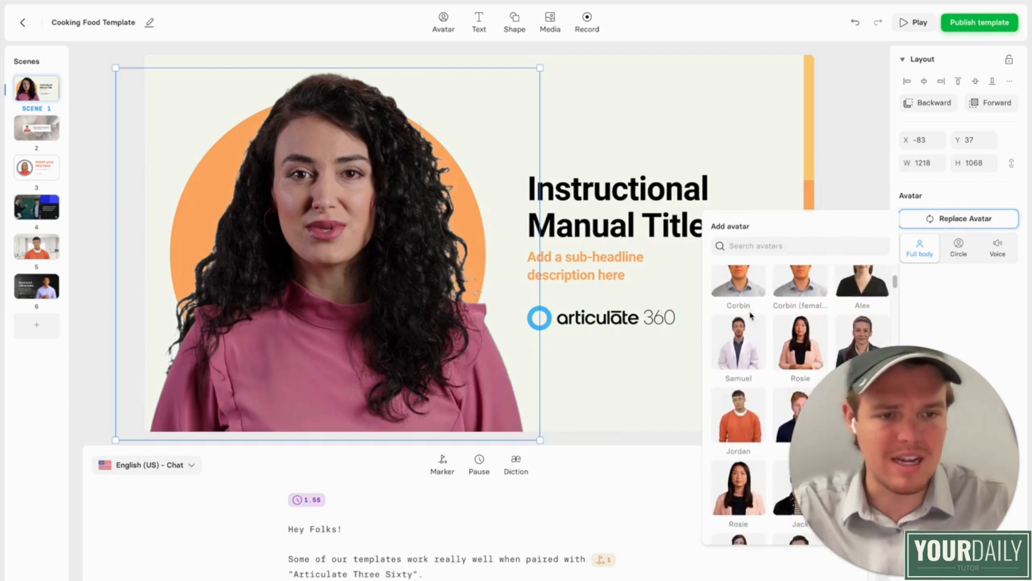
pyautogui.click(862, 282)
pyautogui.click(469, 157)
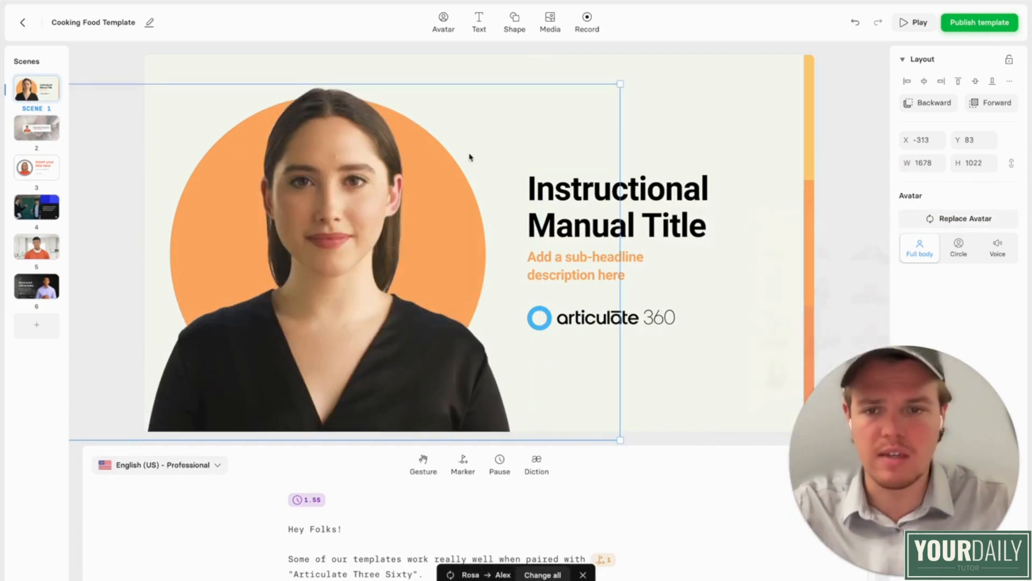
pyautogui.click(64, 134)
pyautogui.moveTo(850, 410); pyautogui.dragTo(307, 417)
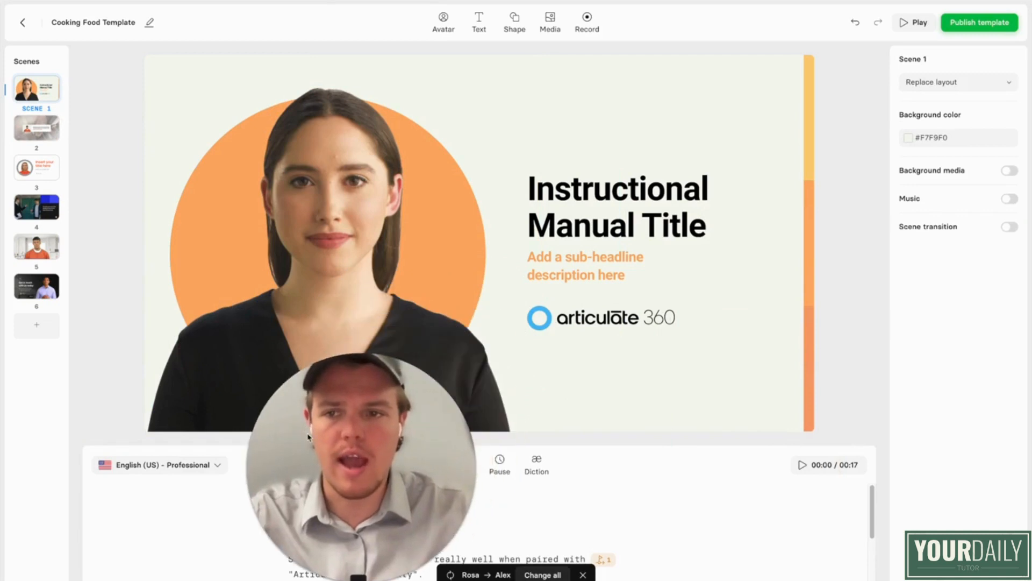
# - Replace the avatars in scenes 2 and 3 with Alex
pyautogui.click(33, 133)
pyautogui.click(345, 236)
pyautogui.click(948, 225)
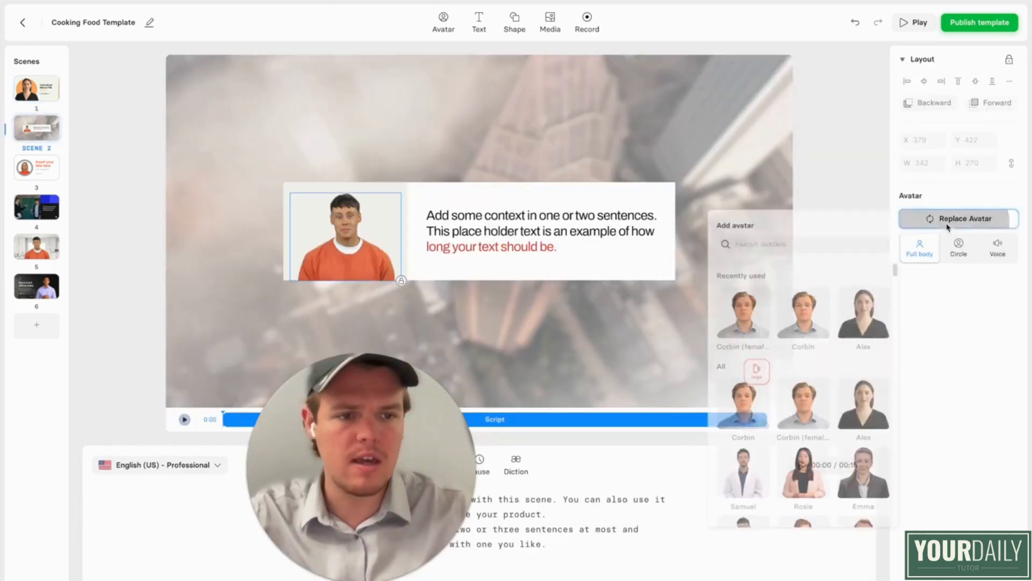
pyautogui.click(864, 319)
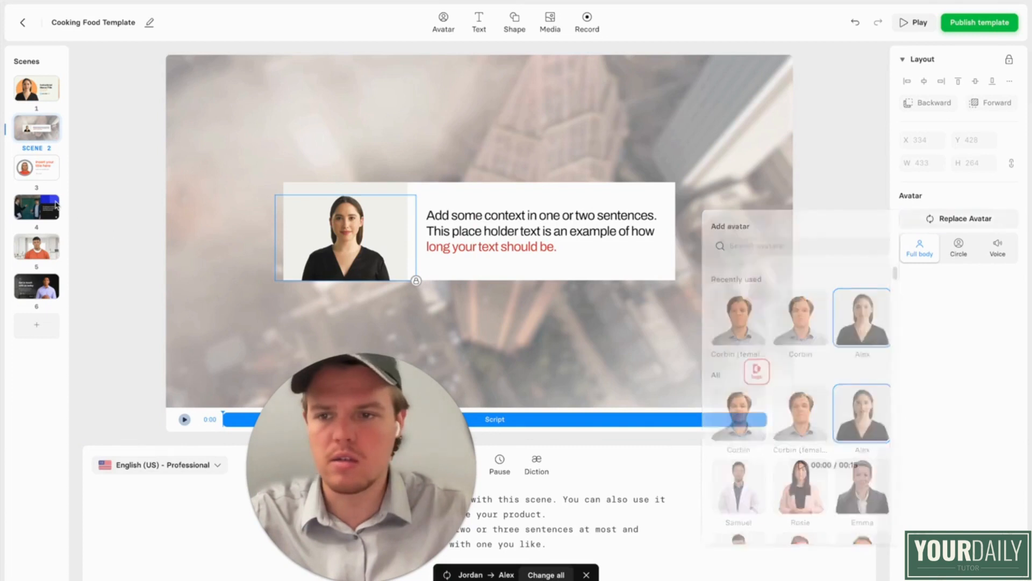
pyautogui.click(37, 167)
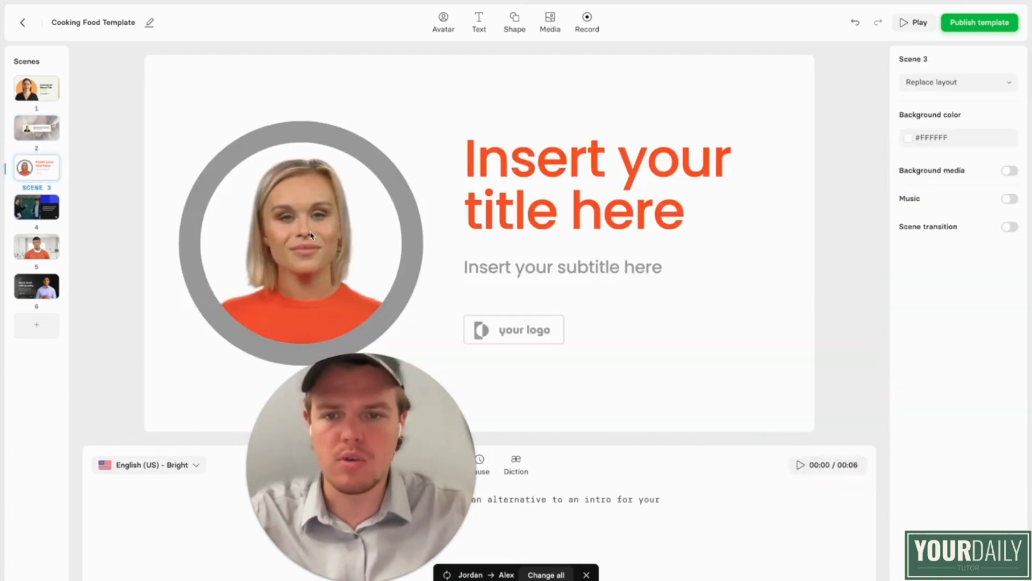
pyautogui.click(309, 261)
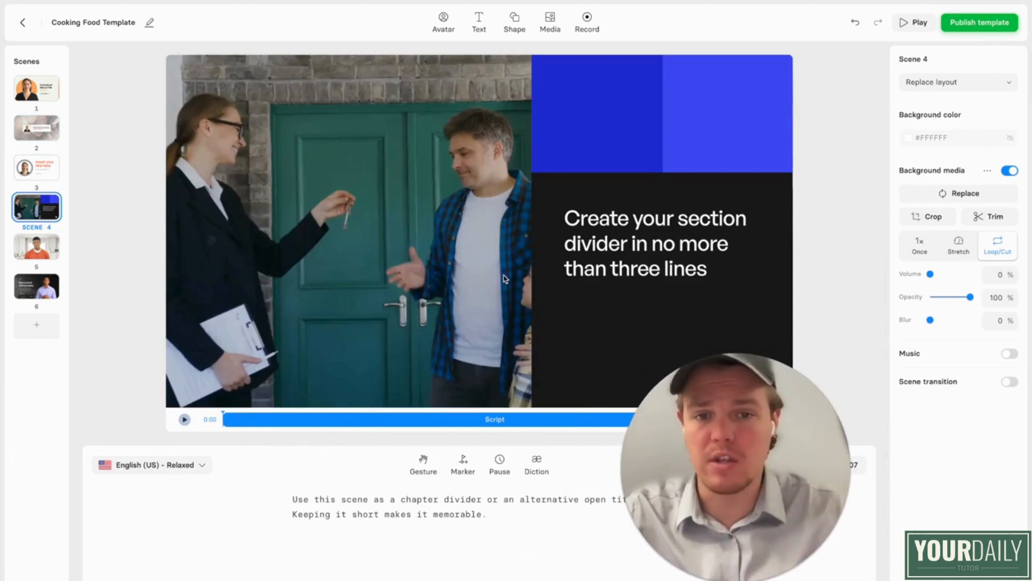
# - Assign the Alex avatar to the section divider in scene 4 and set it to voice only
pyautogui.click(440, 27)
pyautogui.click(504, 143)
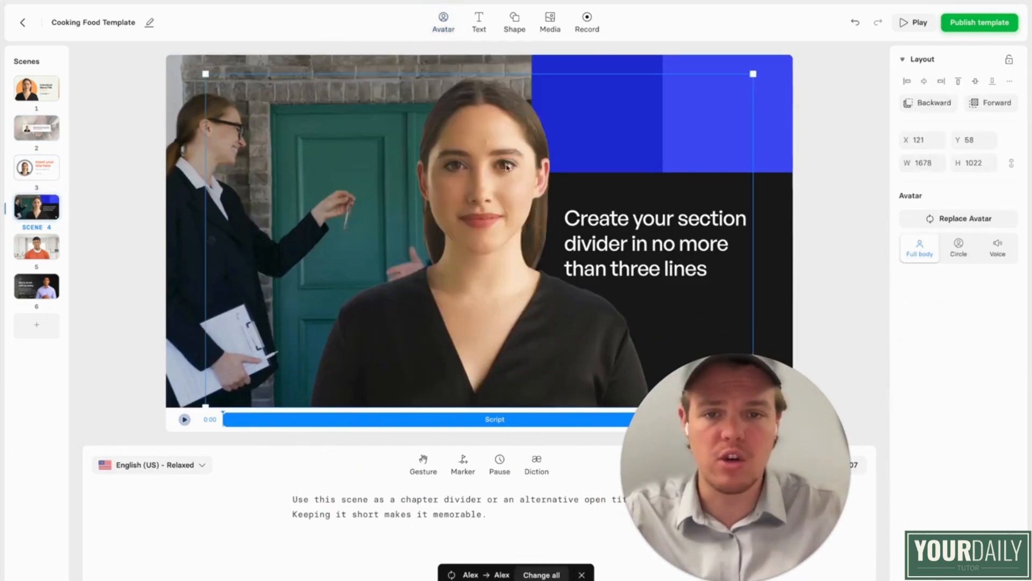
pyautogui.click(998, 248)
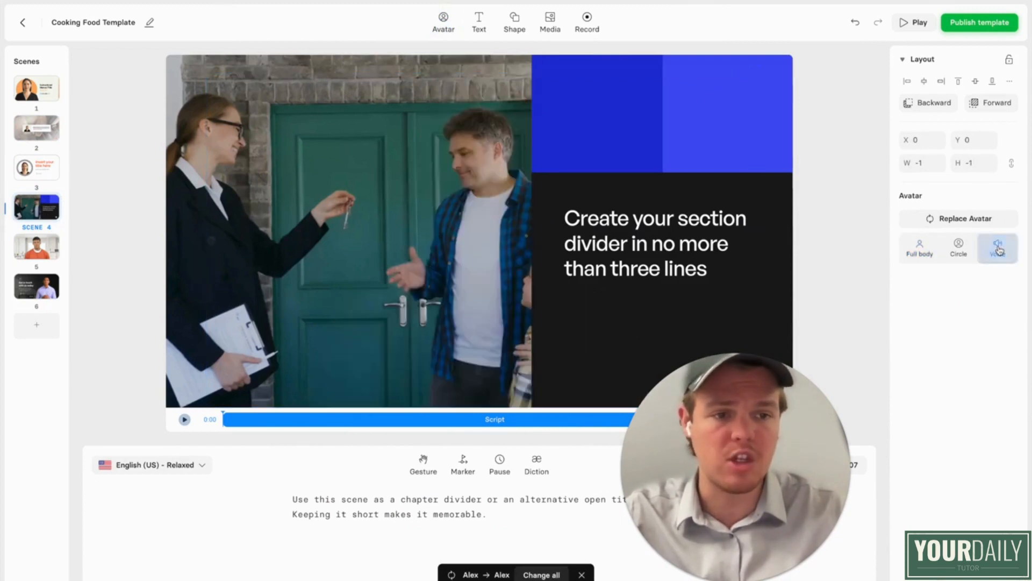
pyautogui.click(536, 202)
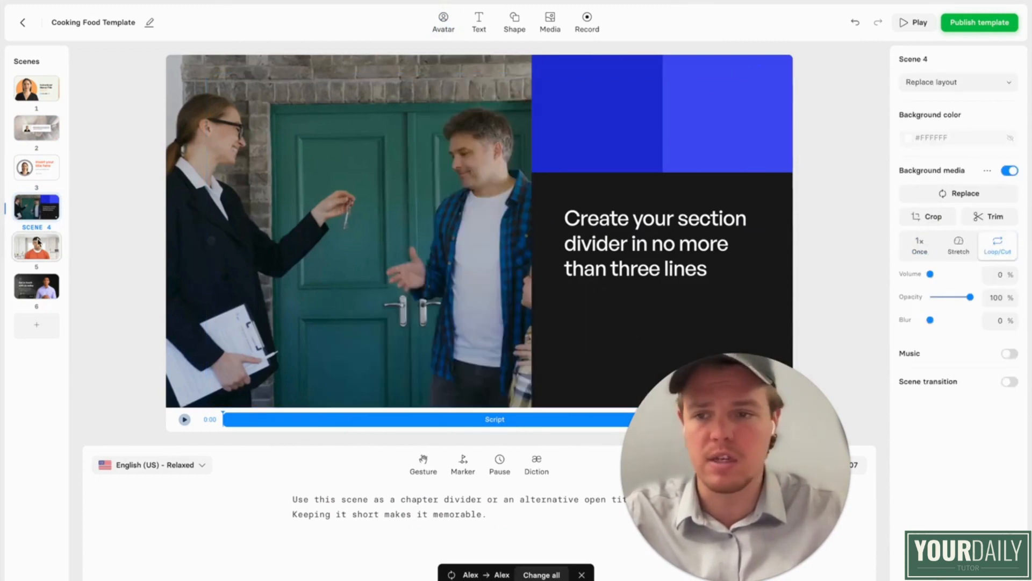
# - Replace the orange-sweater avatar in scene 5 with Alex
pyautogui.click(38, 243)
pyautogui.click(488, 249)
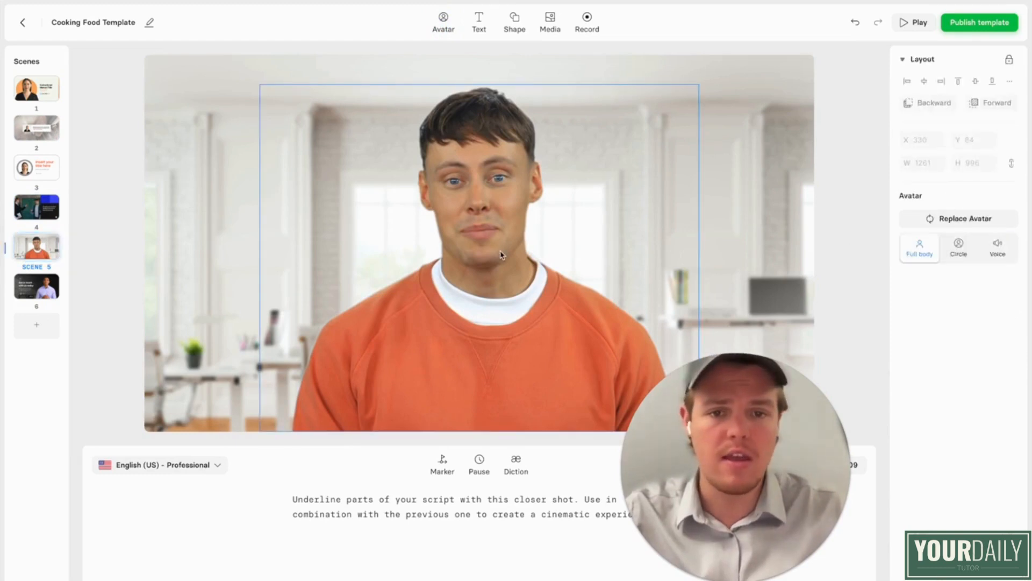
pyautogui.click(976, 221)
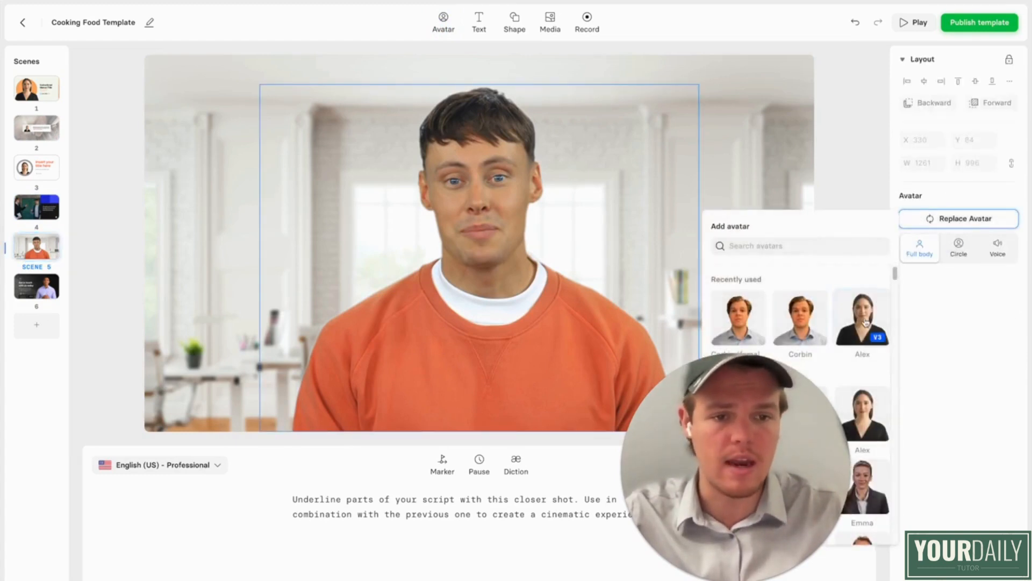
pyautogui.click(866, 321)
pyautogui.click(46, 274)
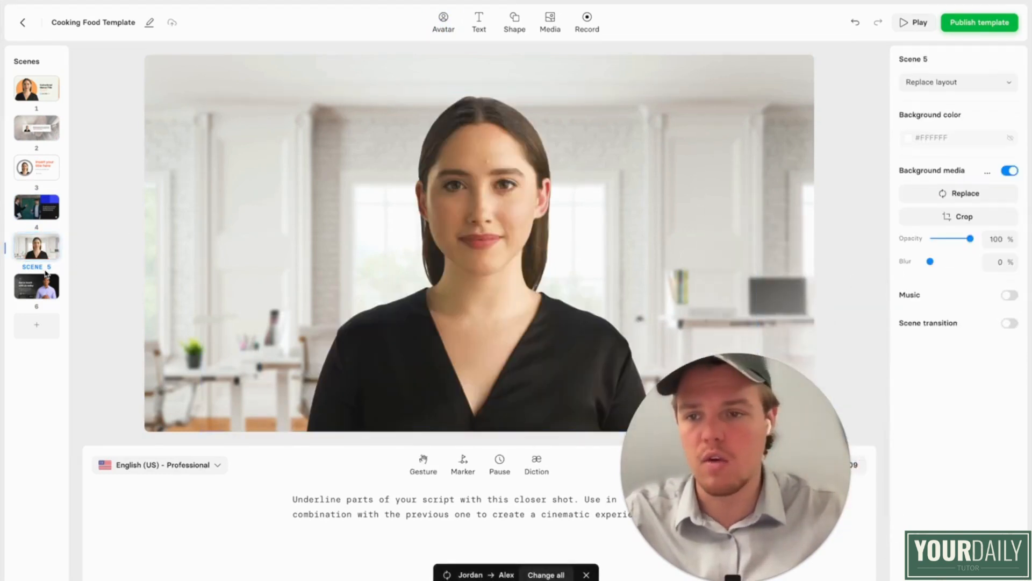
# - Replace the avatar on the "Get in touch with us today" closing scene with Alex
pyautogui.click(42, 282)
pyautogui.click(597, 234)
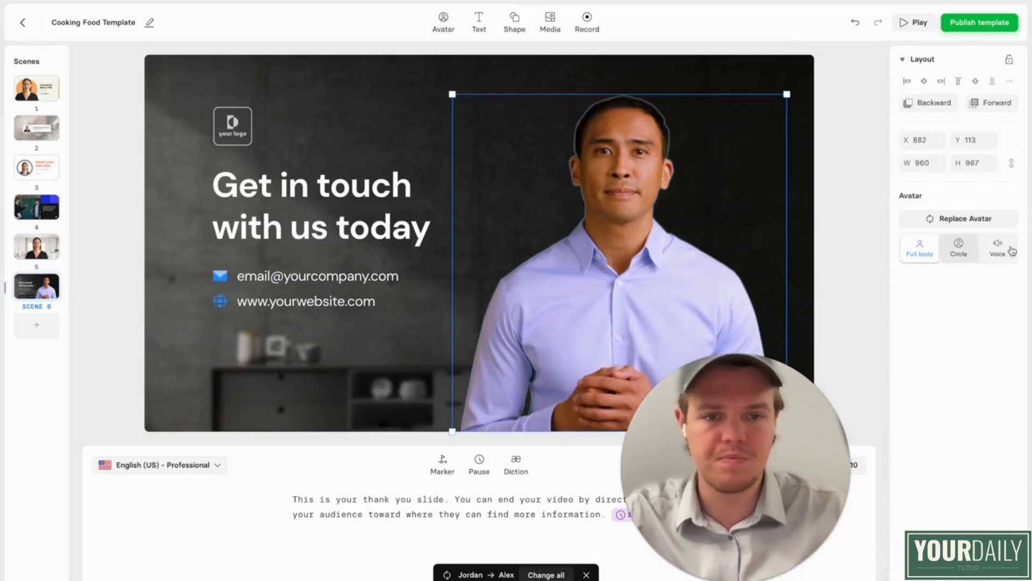
pyautogui.click(997, 223)
pyautogui.click(860, 316)
pyautogui.click(730, 144)
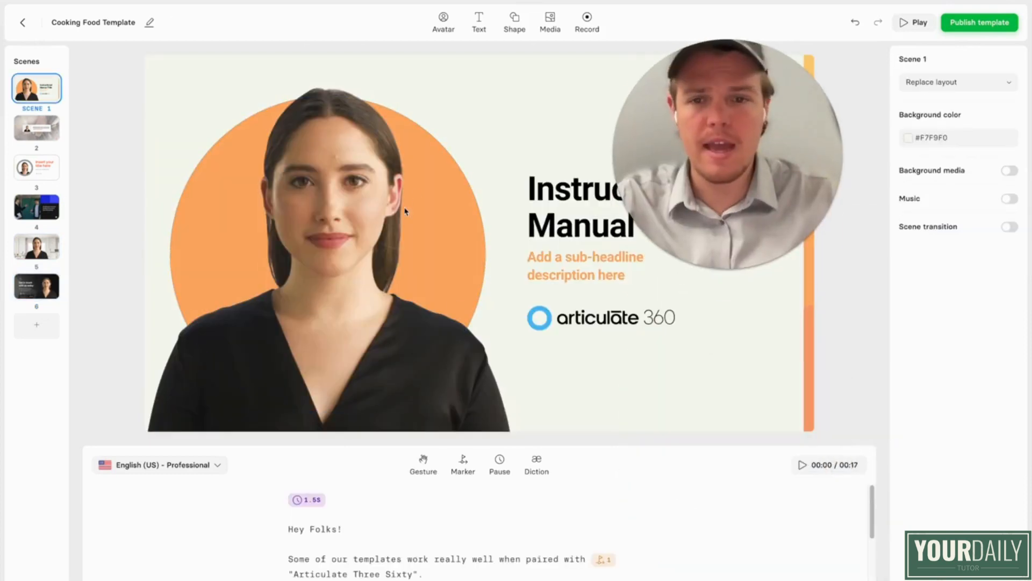
# - Set scene 1's voice to English (US) - Engaging, apply it to all female avatars, and check scene 3
pyautogui.click(343, 331)
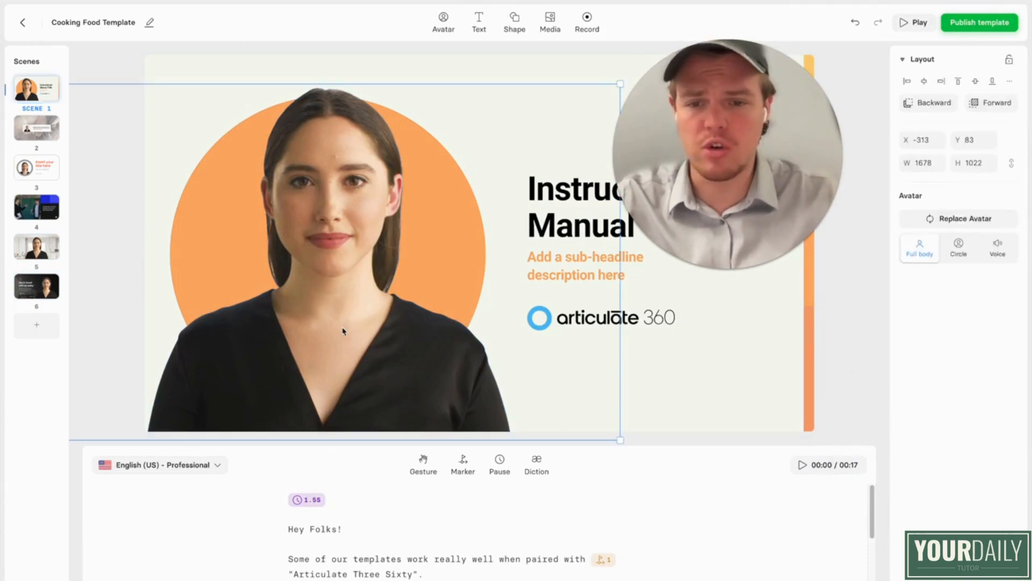
pyautogui.click(172, 466)
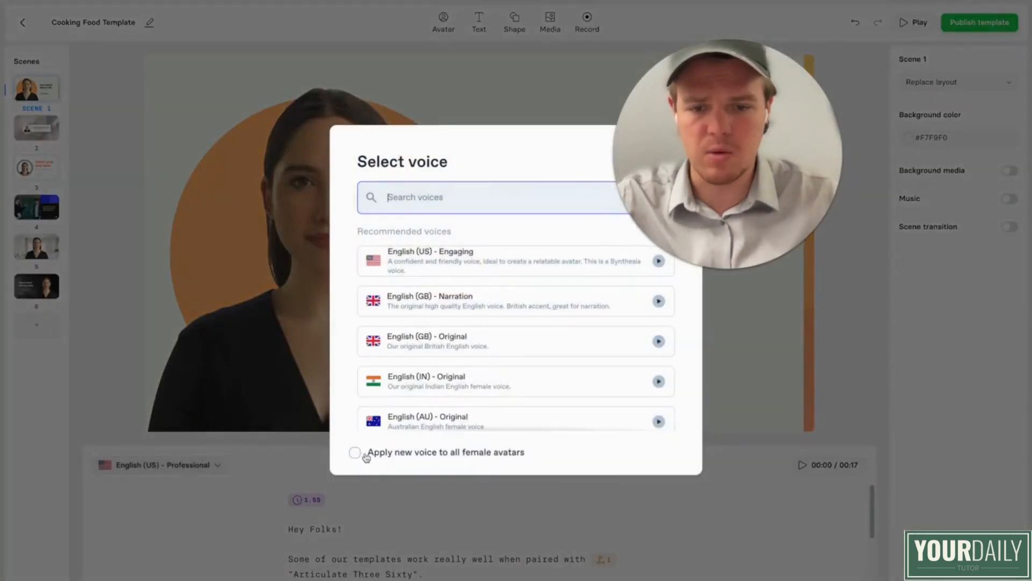
pyautogui.click(364, 455)
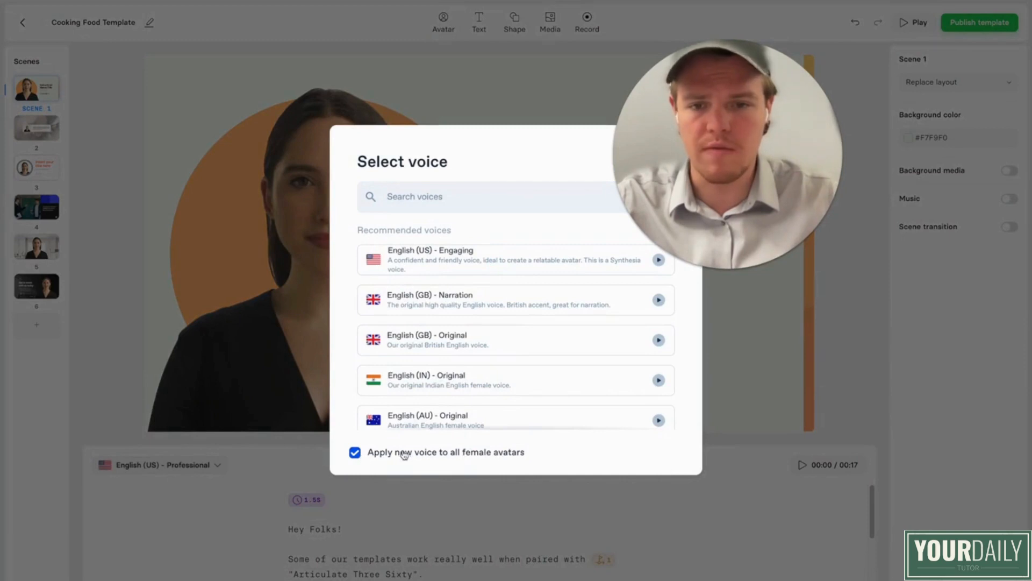
pyautogui.click(439, 261)
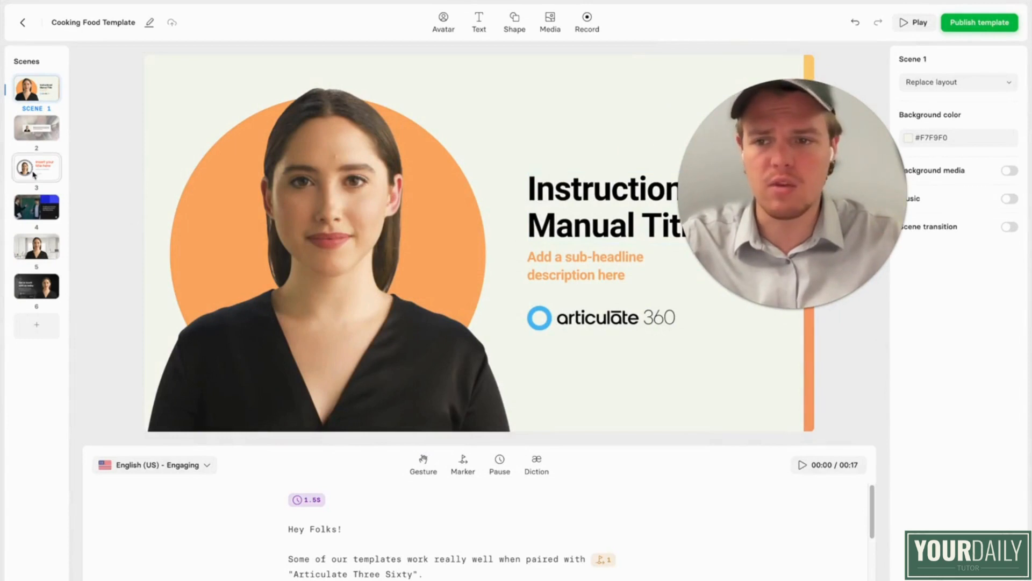
pyautogui.click(34, 173)
pyautogui.click(46, 96)
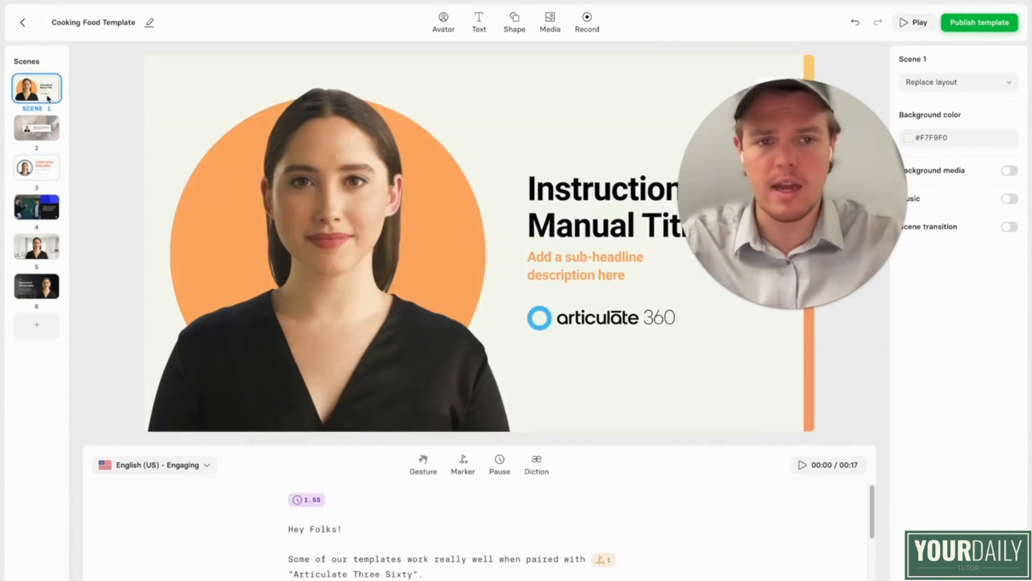